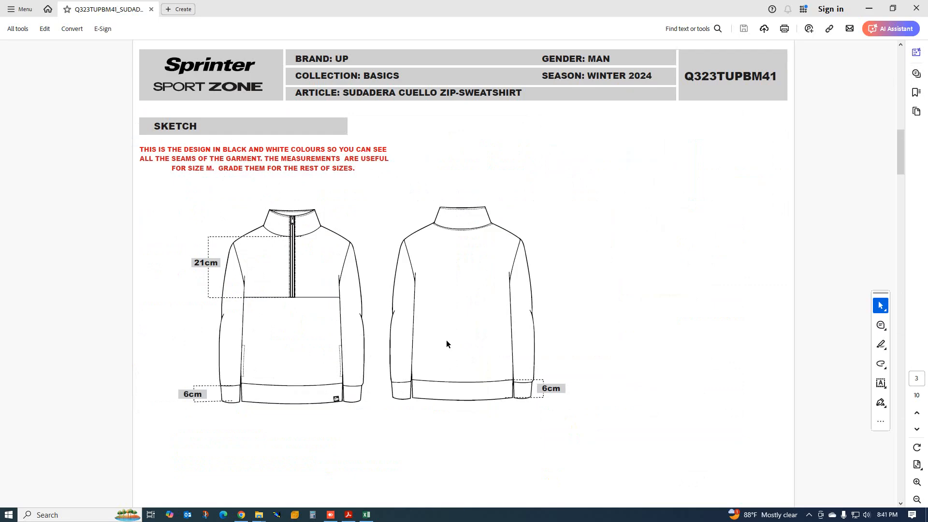
Examine the zip sweatshirt tech pack pages for the colorway, sketch measurements, facing workmanship and accessories
scroll(446, 345, up, 2)
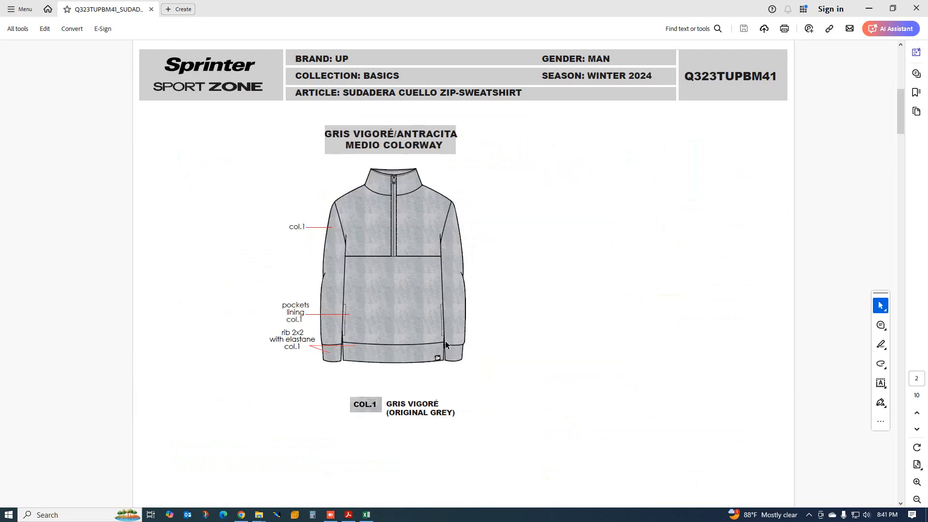
scroll(424, 313, down, 1)
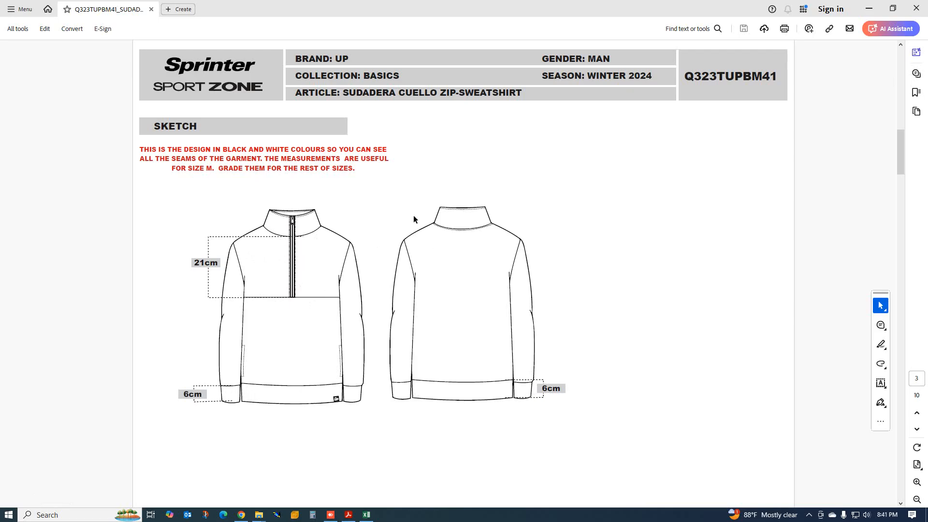
scroll(286, 241, down, 2)
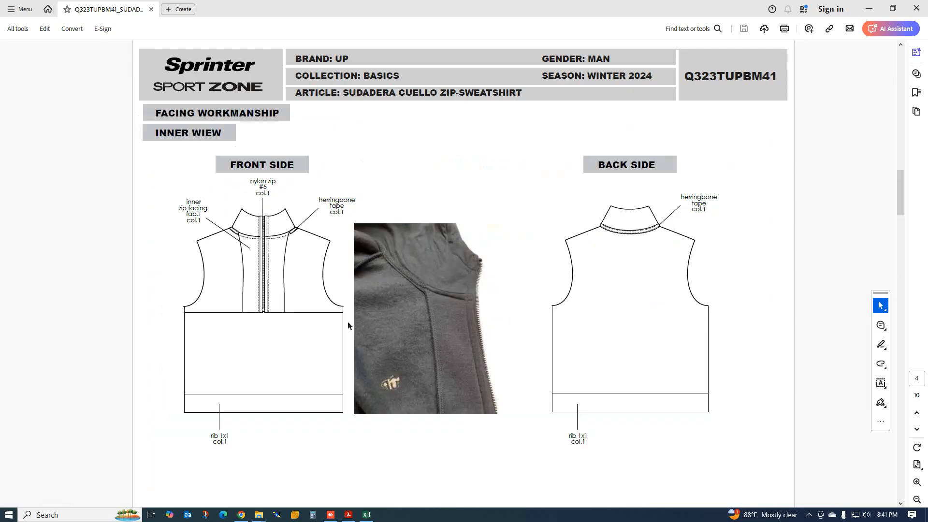
scroll(347, 323, down, 2)
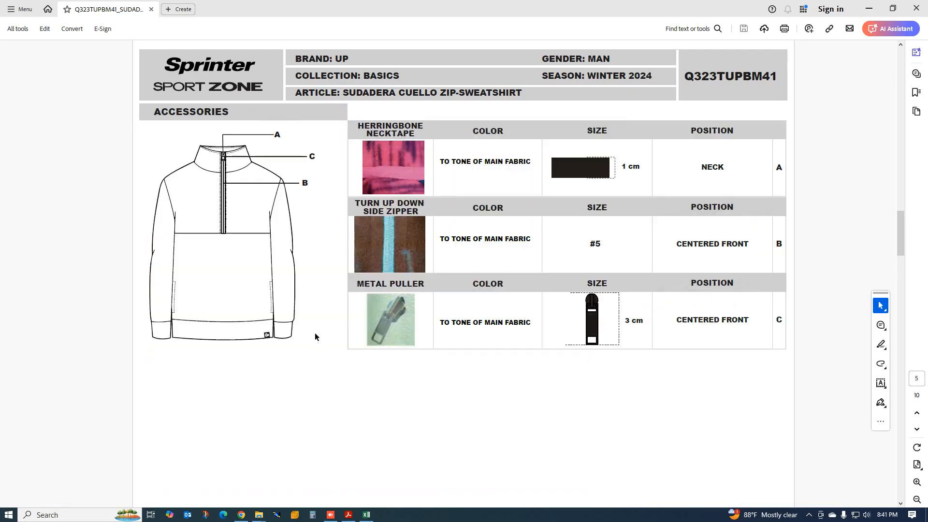
scroll(315, 337, up, 4)
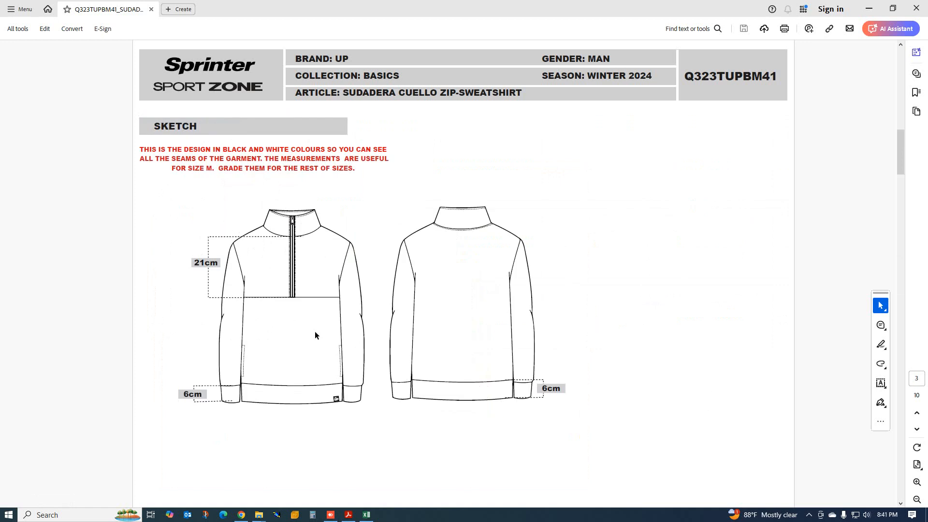
scroll(315, 323, down, 2)
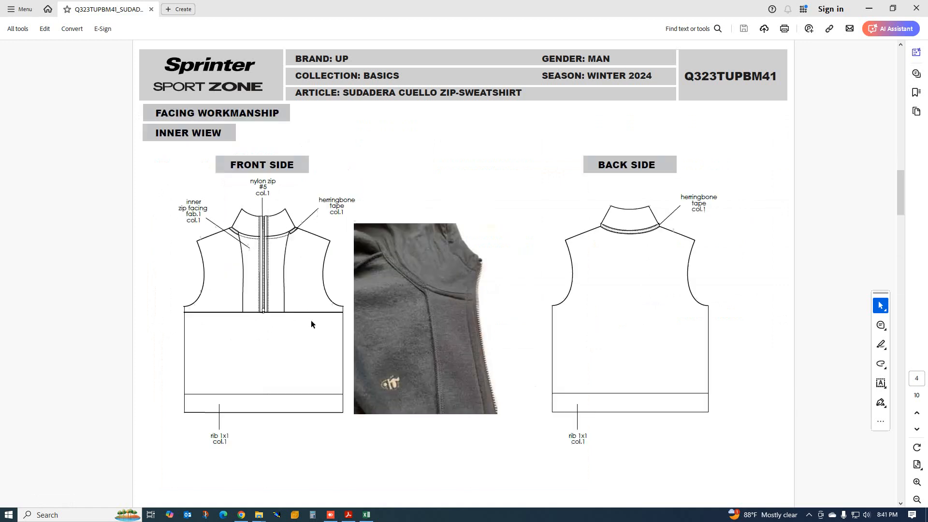
scroll(311, 320, down, 1)
scroll(310, 320, up, 1)
scroll(240, 346, down, 3)
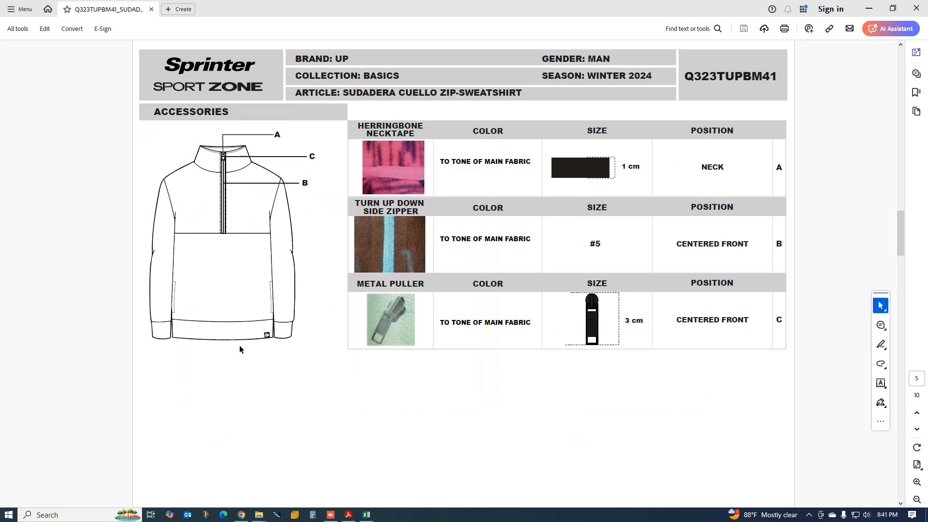
scroll(239, 348, up, 2)
Switch to the Excel size specification and examine the measurement table together with its lettered garment diagram
click(366, 515)
scroll(122, 204, up, 3)
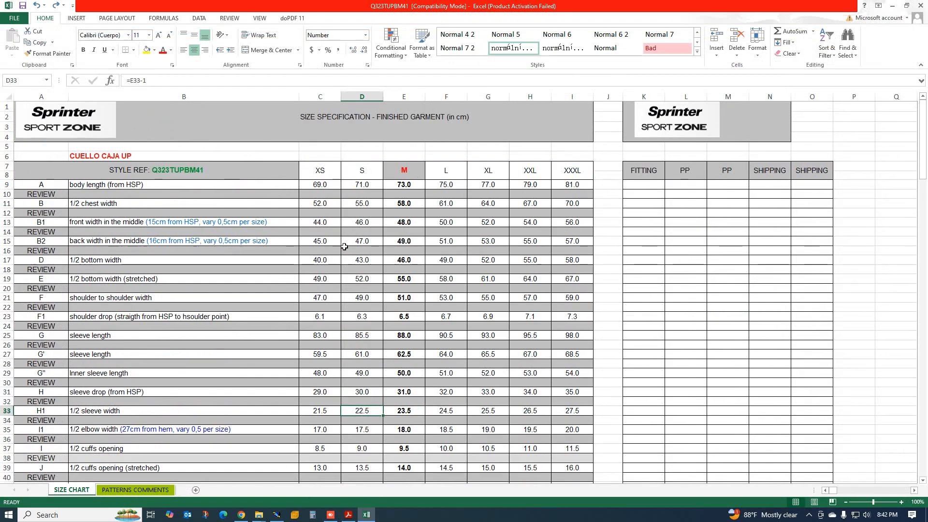
scroll(330, 236, down, 3)
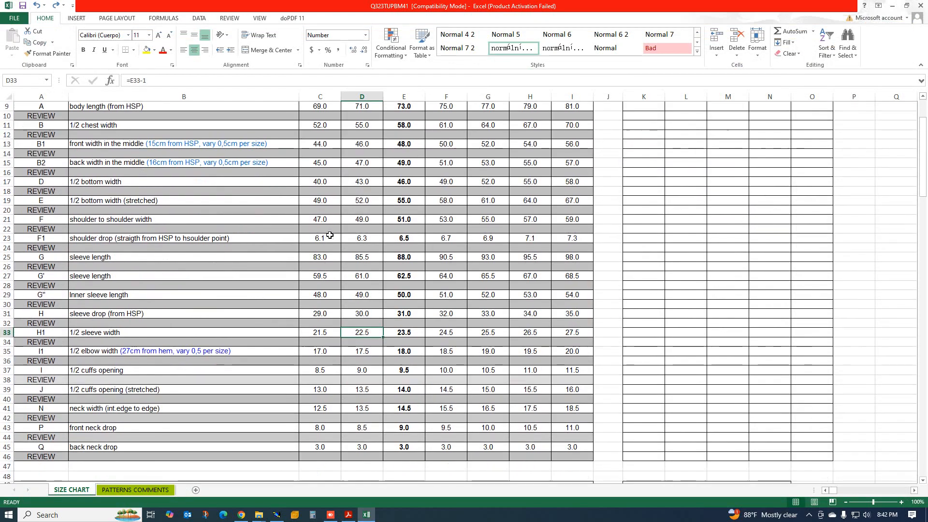
scroll(319, 239, down, 8)
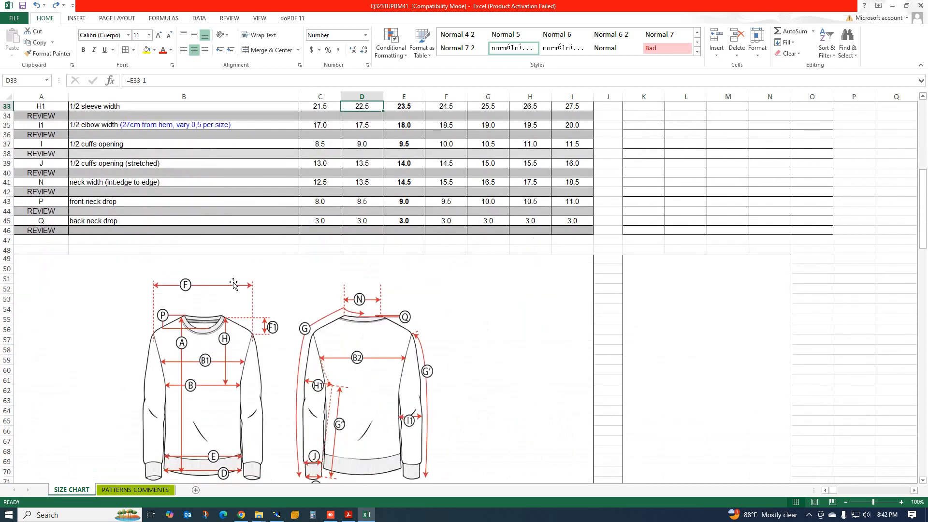
scroll(259, 357, down, 2)
scroll(261, 353, down, 1)
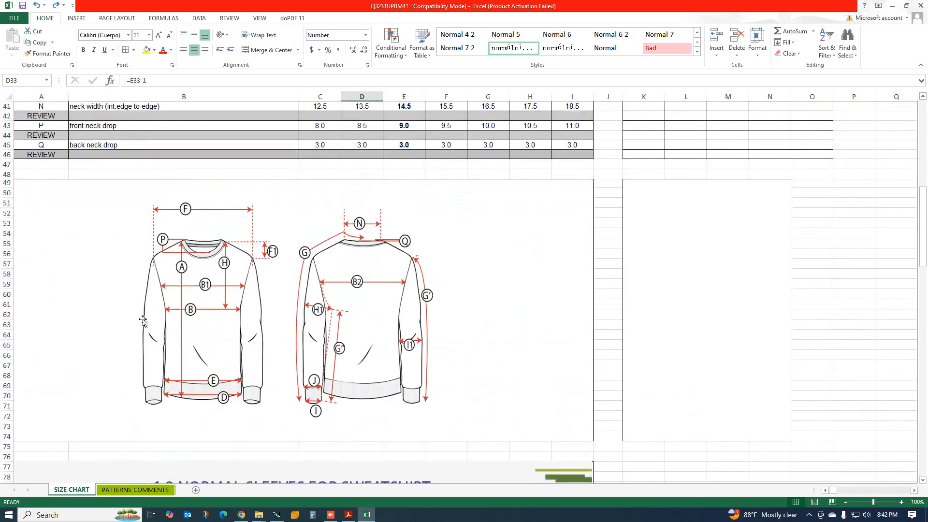
scroll(201, 290, up, 3)
scroll(201, 286, up, 1)
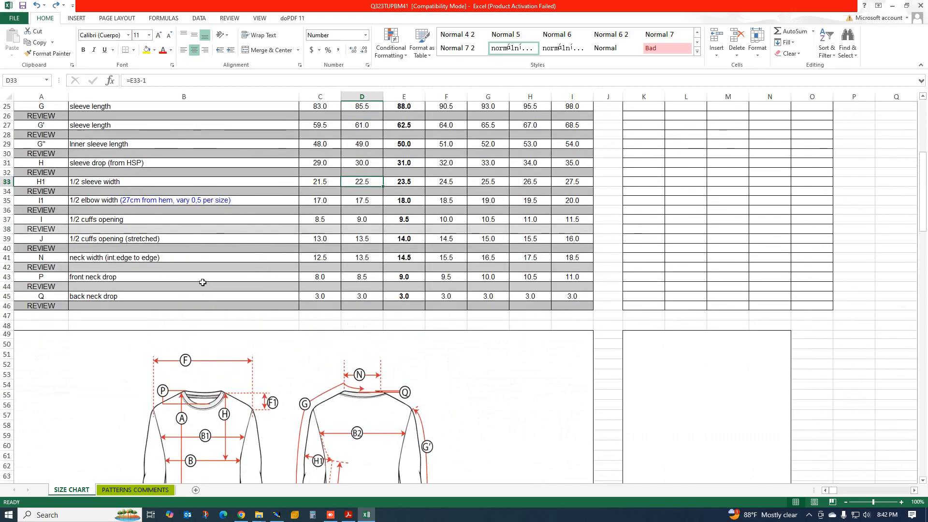
scroll(203, 281, down, 4)
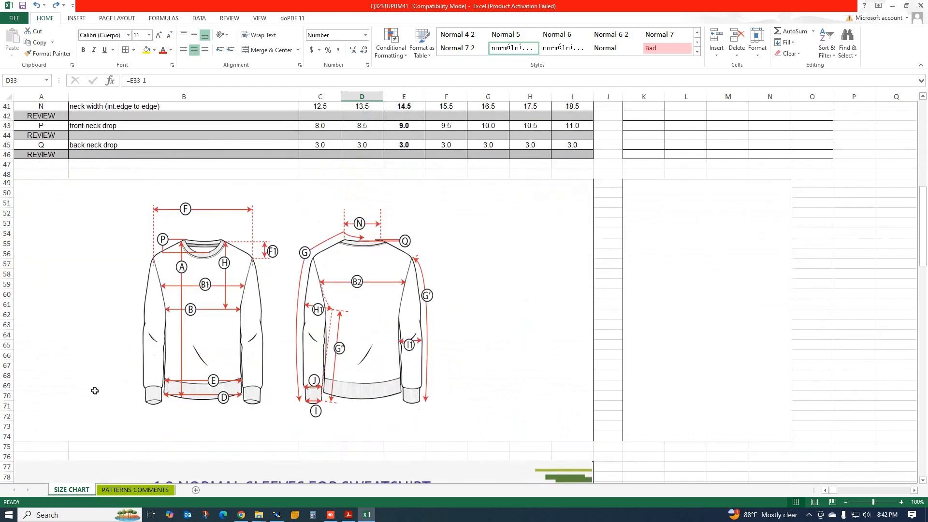
scroll(376, 328, up, 5)
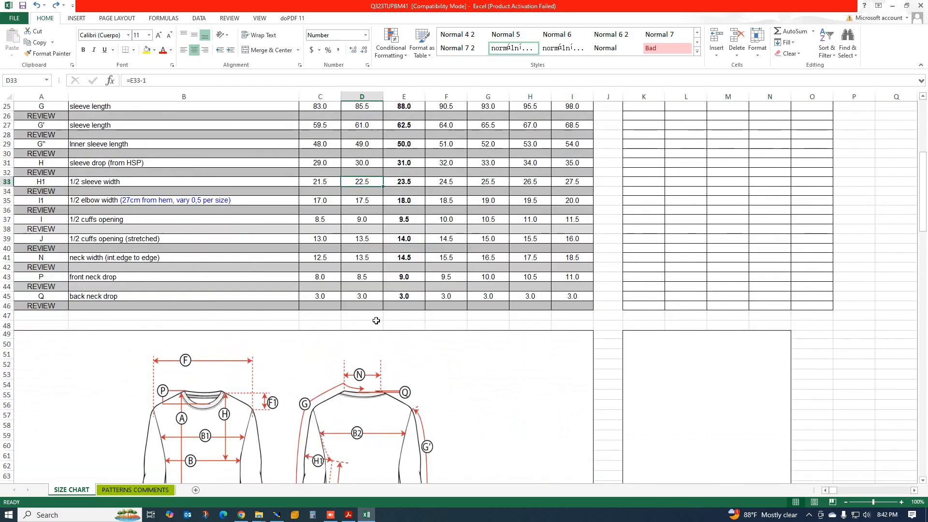
Switch to Modaris and create a new model named SWT SHIRT
click(277, 515)
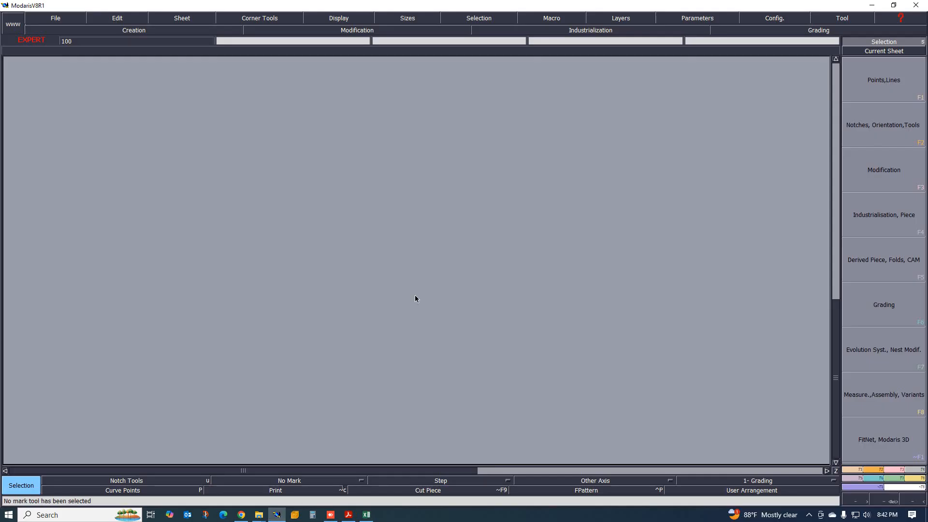
click(56, 19)
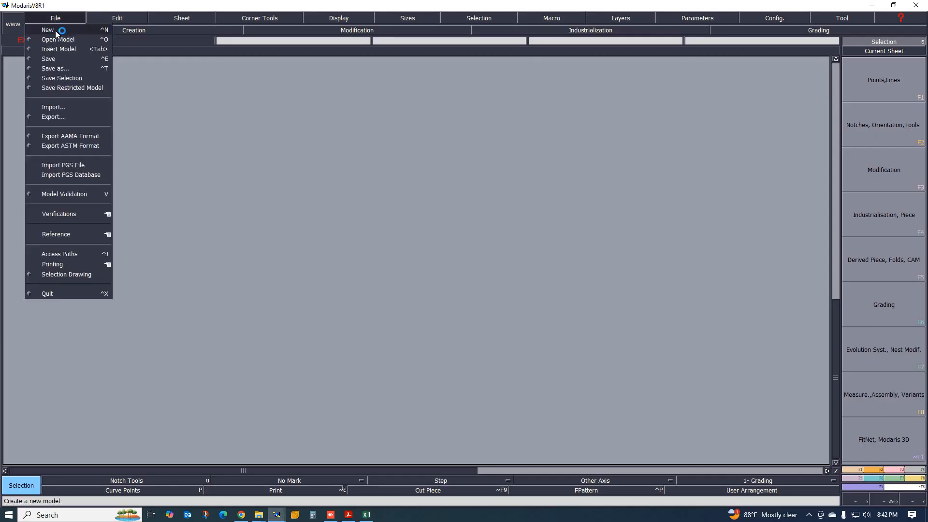
click(58, 33)
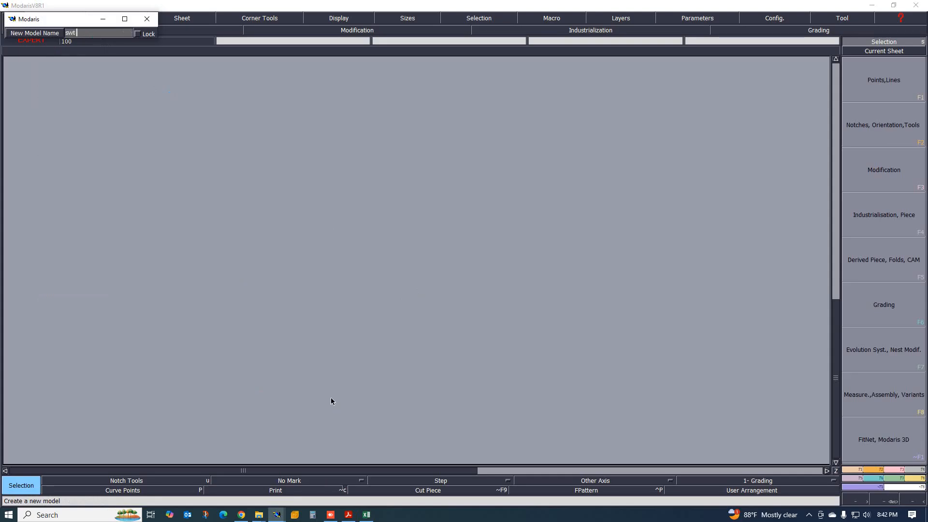
key(BackSpace)
key(BackSpace)
key(BackSpace)
text(SWT SHIRET)
key(Return)
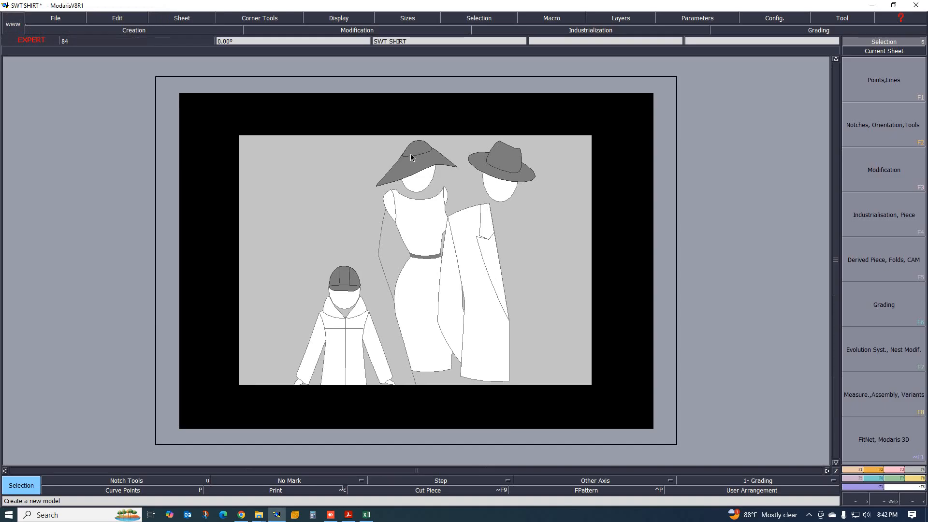
Display the title block and the size list on the model sheet
click(338, 20)
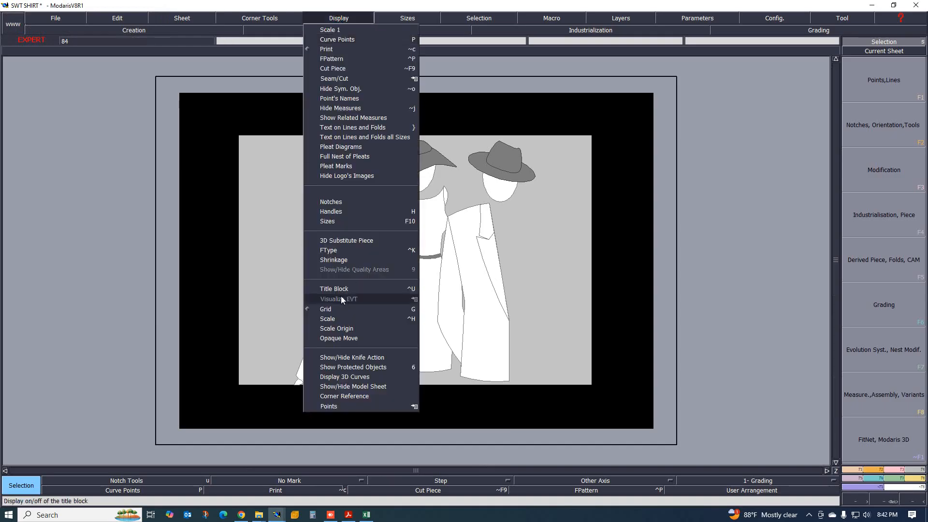
click(341, 289)
click(341, 25)
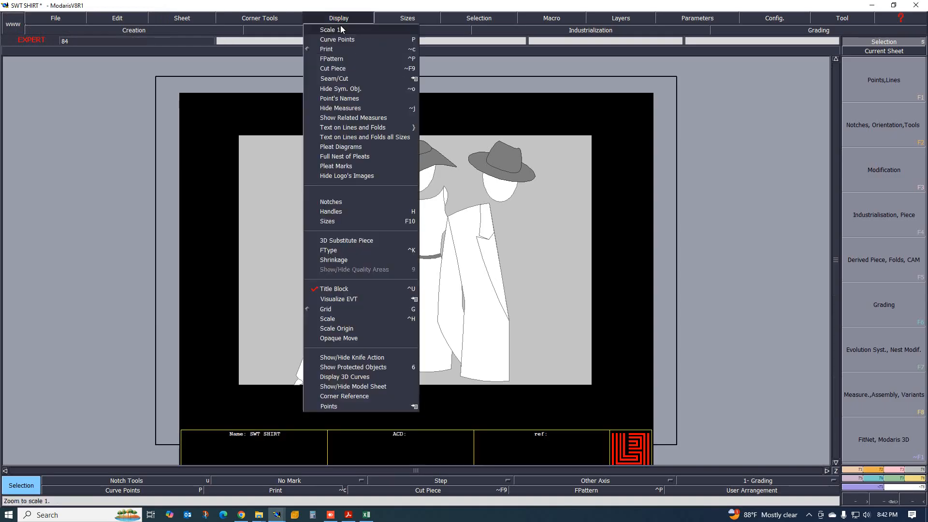
click(337, 223)
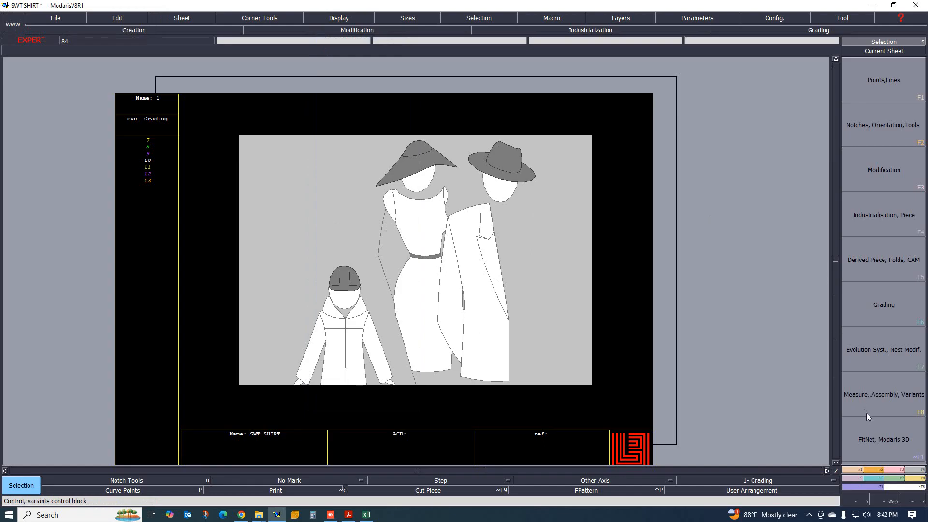
Import the XXS TO XXXL size range file into the model, consulting the Excel size chart for the required sizes
click(892, 352)
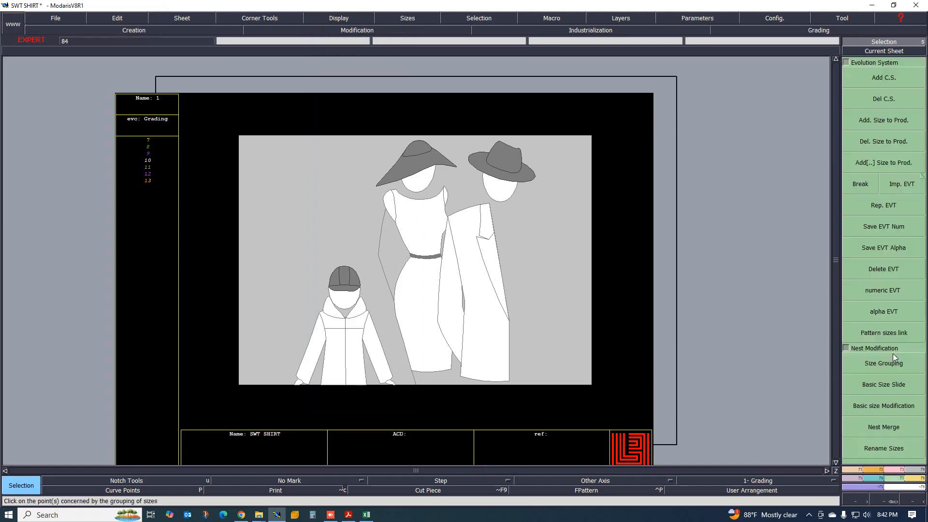
click(900, 185)
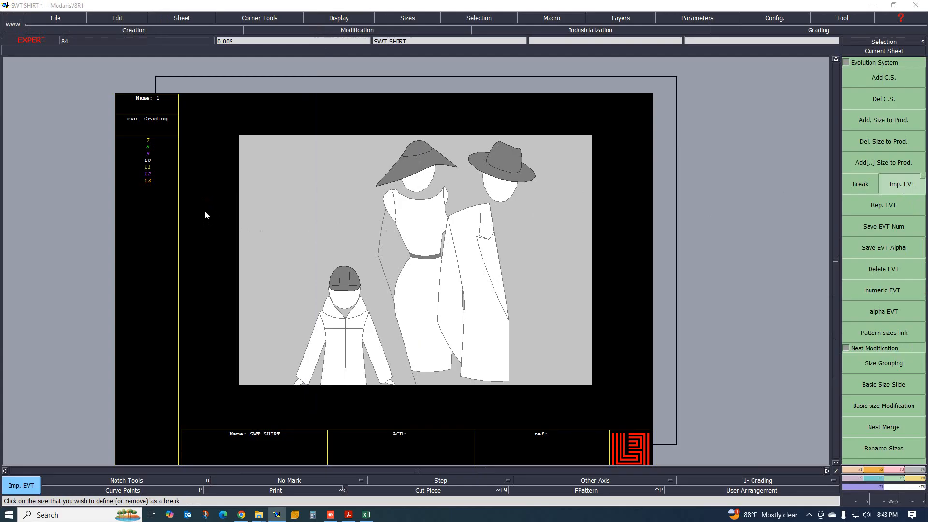
click(187, 252)
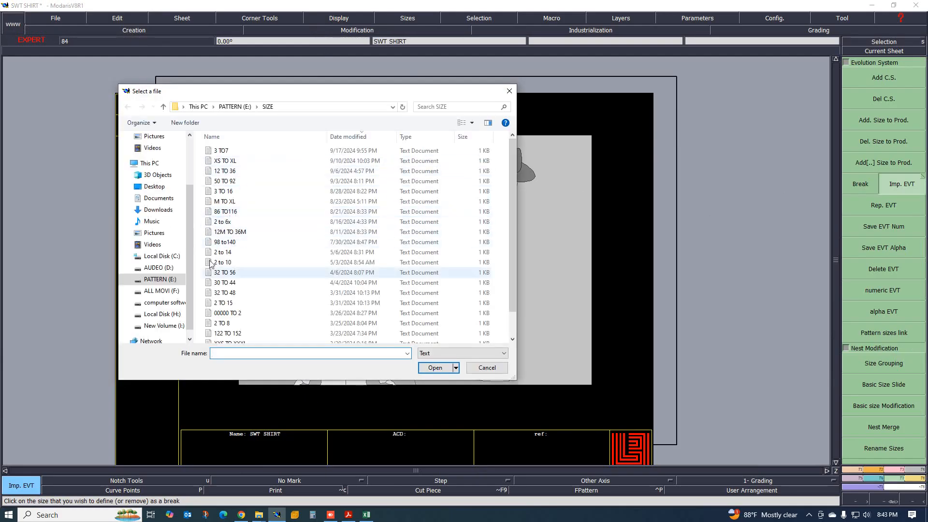
click(367, 515)
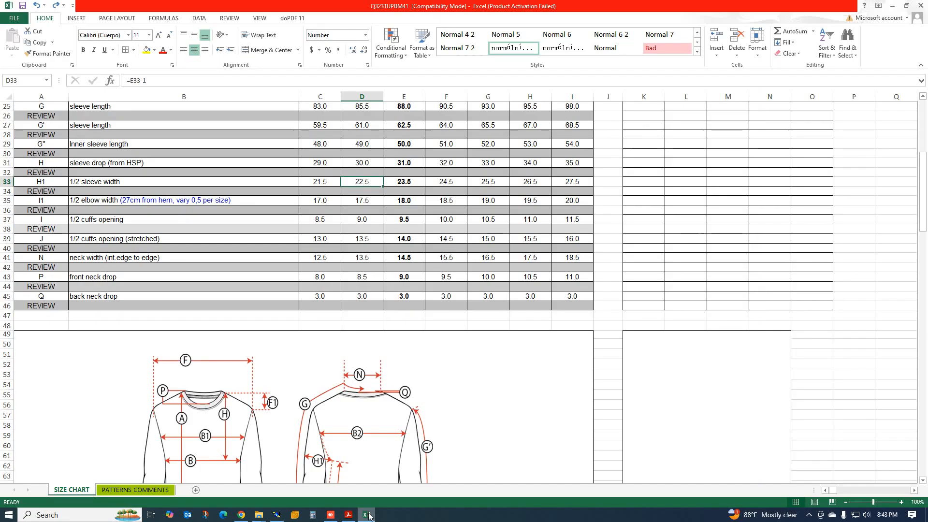
scroll(327, 124, up, 8)
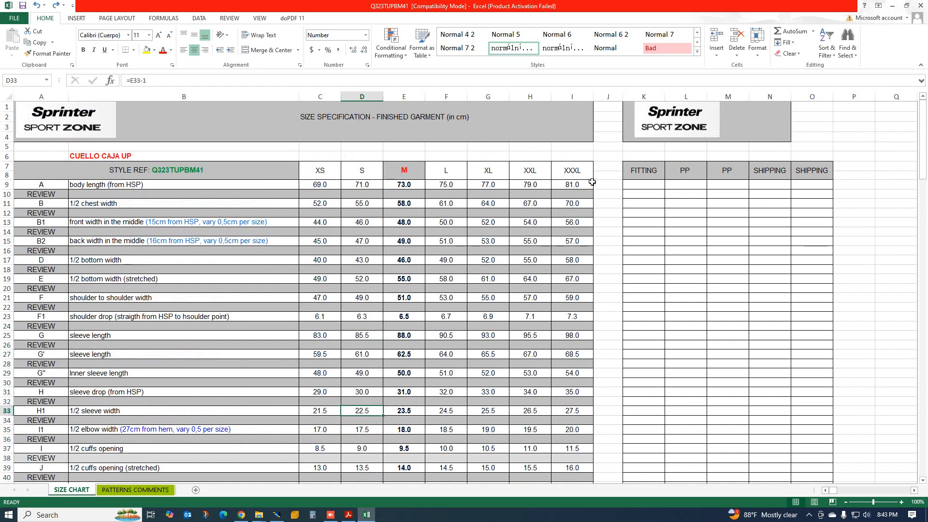
click(893, 6)
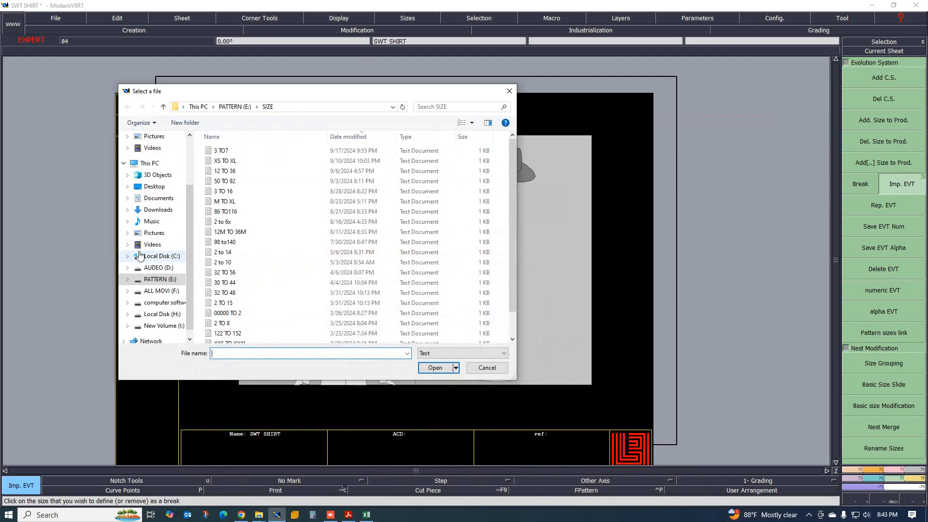
scroll(246, 254, down, 1)
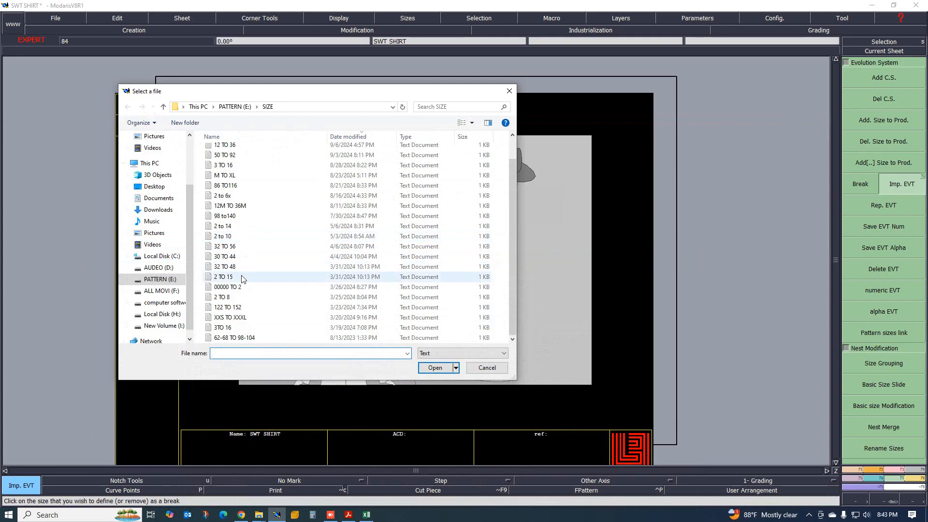
double_click(228, 317)
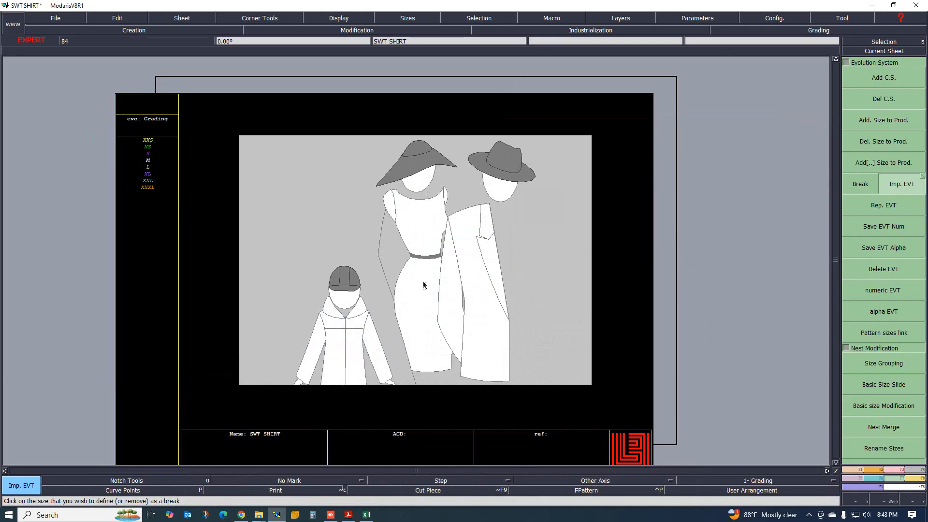
Remove size XXS from the model's production sizes and compare the remaining sizes with the Excel size chart
click(880, 143)
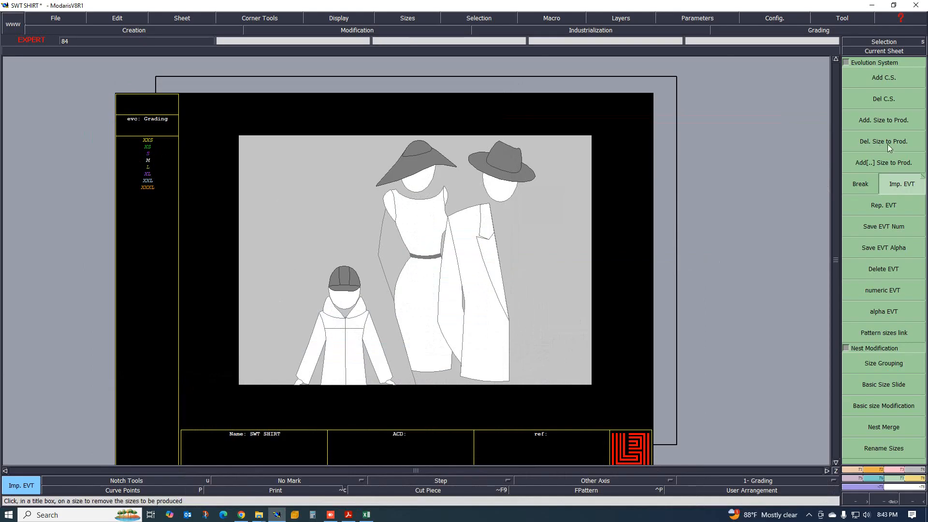
click(893, 142)
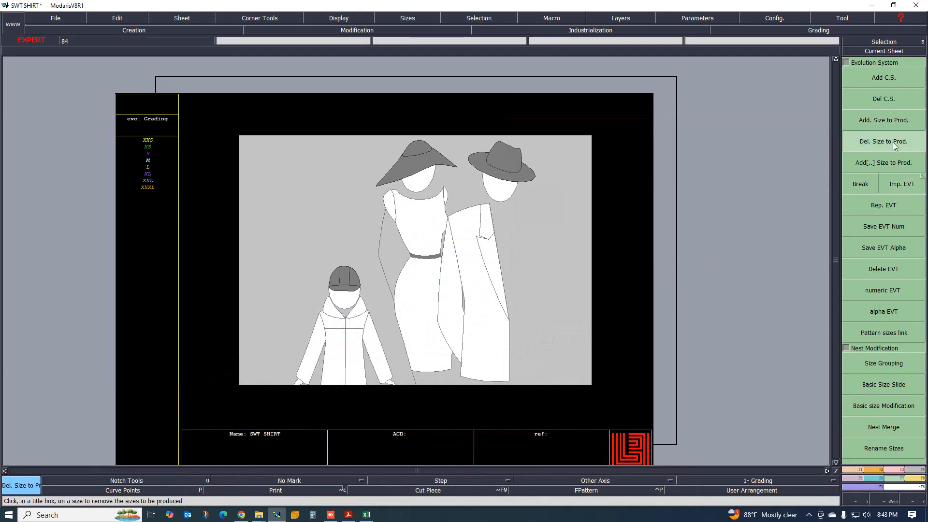
click(149, 141)
click(148, 160)
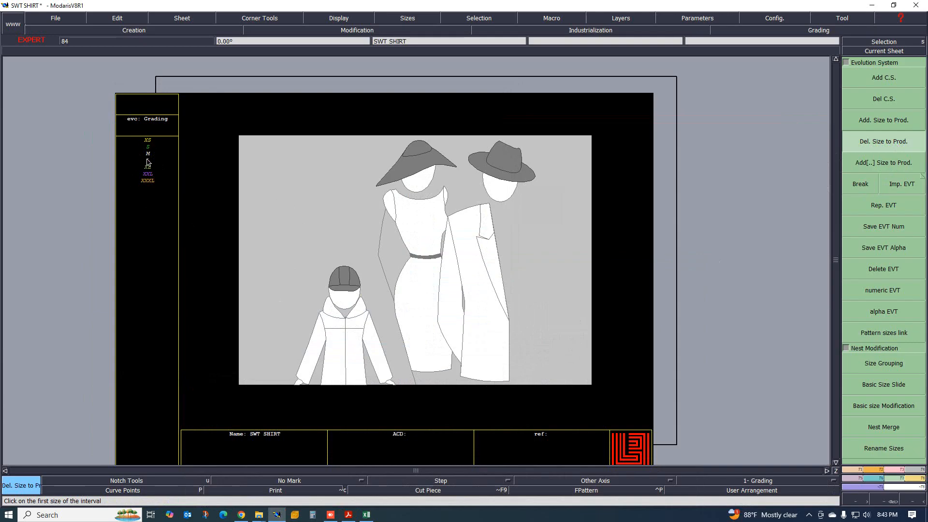
click(366, 515)
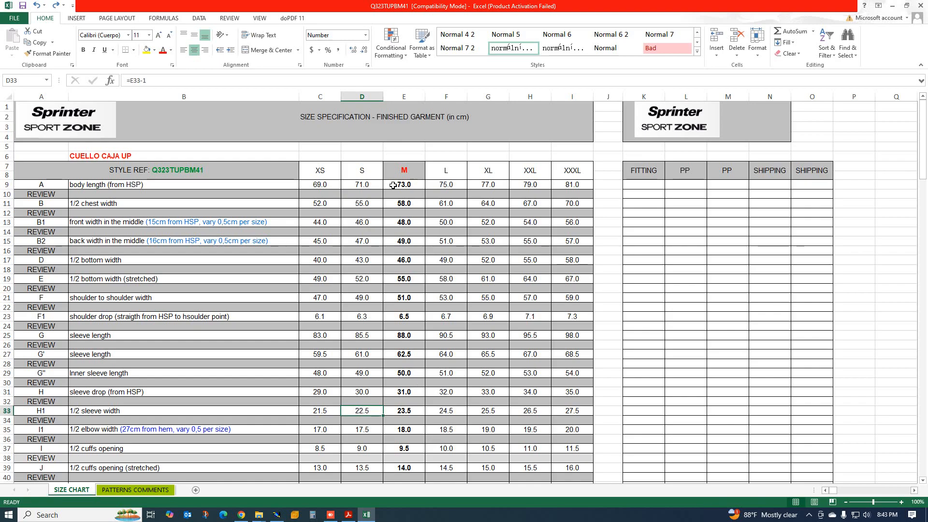
click(893, 6)
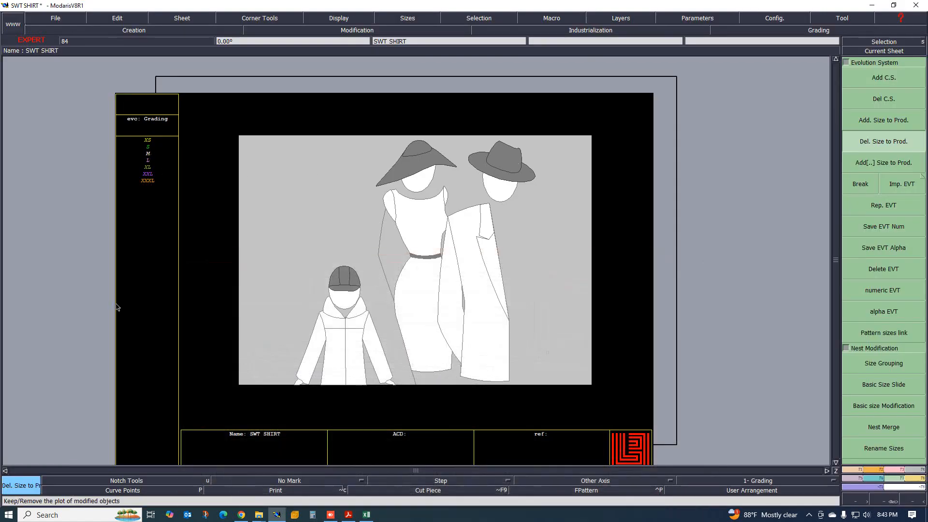
Add a new blank sheet to the SWT SHIRT model
click(182, 17)
click(179, 30)
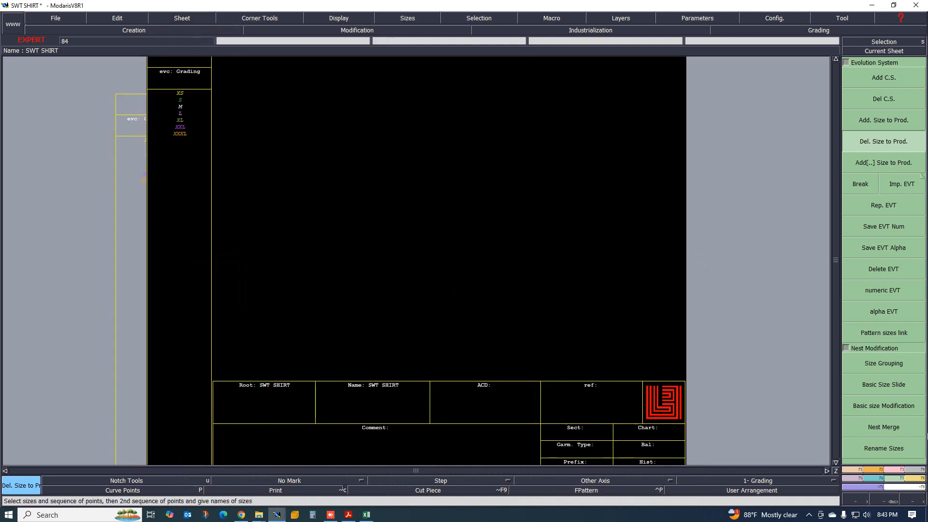
Start the Rectangle tool on the new sheet, and examine the size M body length and measurement diagram in the Excel size chart
click(875, 471)
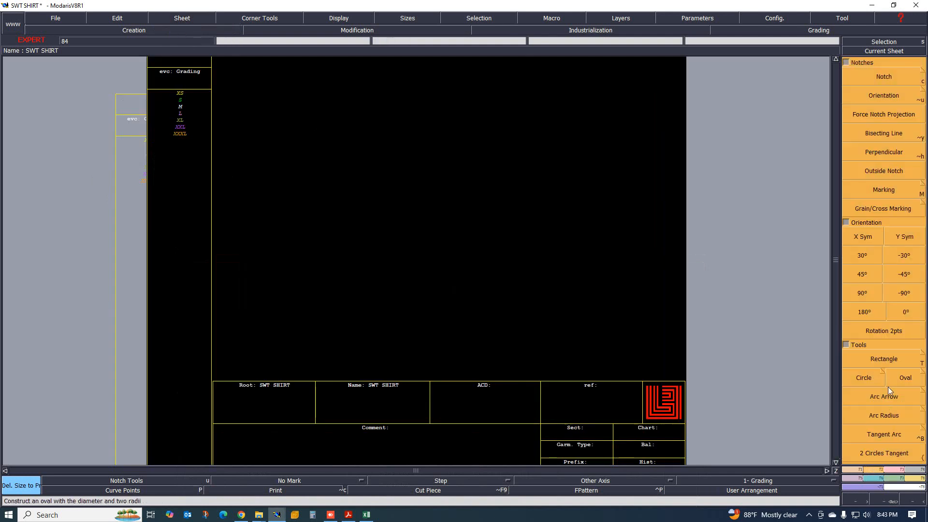
click(882, 360)
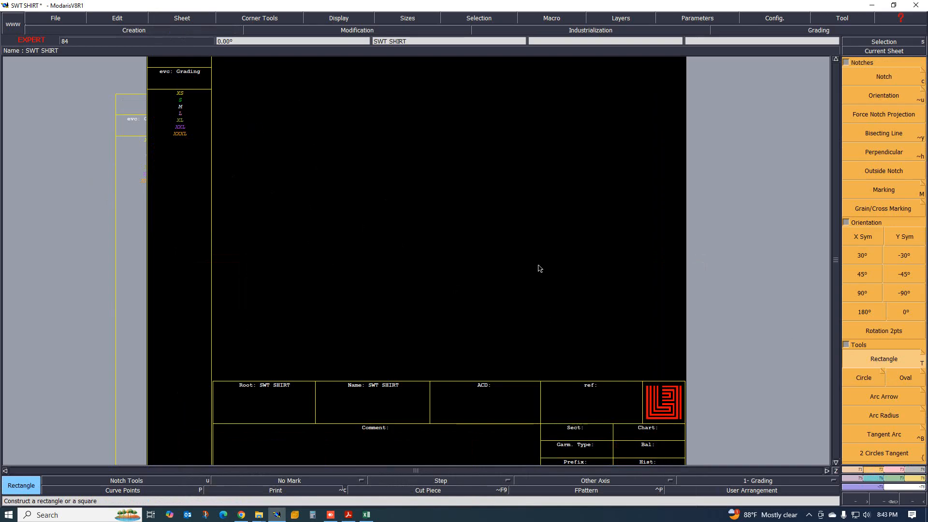
click(366, 515)
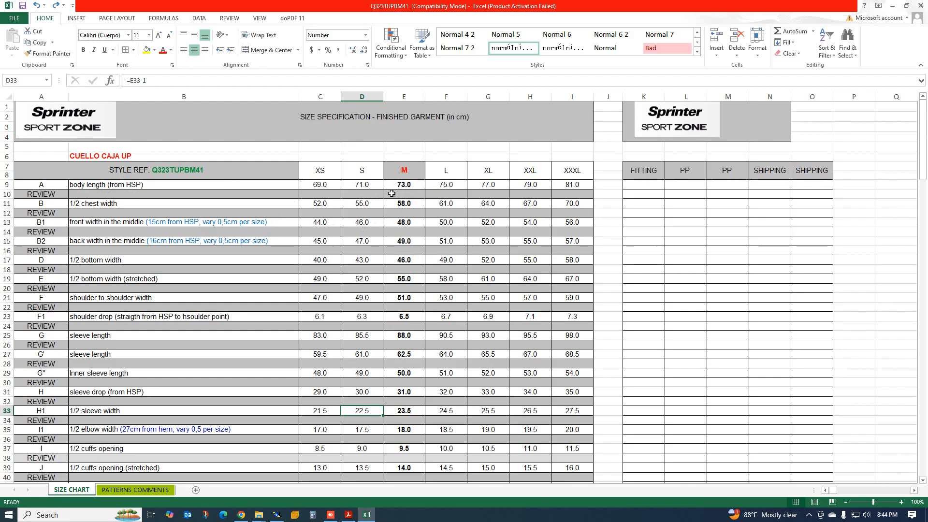
scroll(251, 377, down, 8)
scroll(251, 376, down, 5)
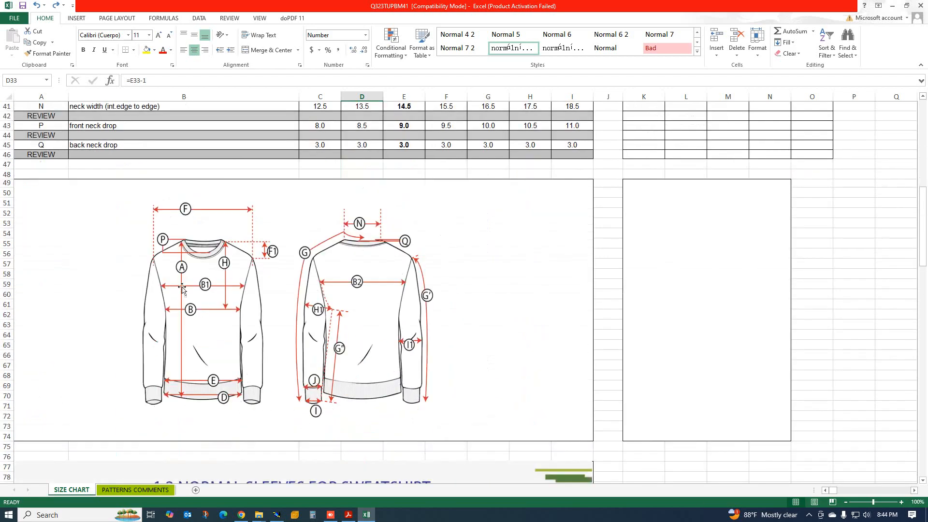
scroll(396, 296, up, 13)
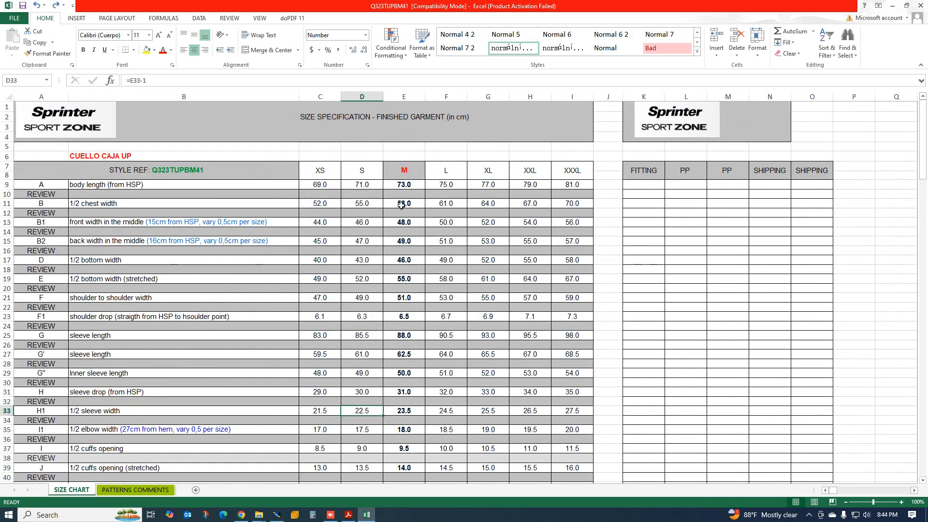
scroll(297, 380, down, 11)
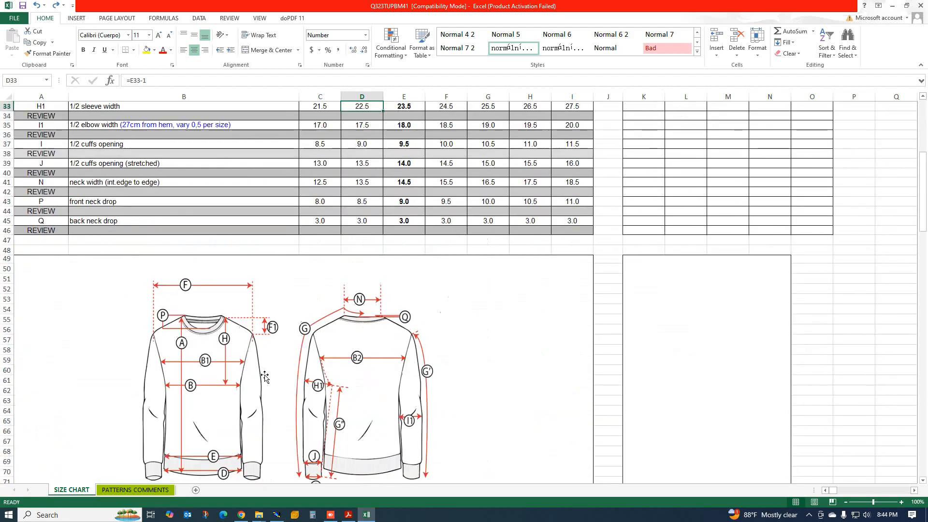
scroll(224, 407, down, 3)
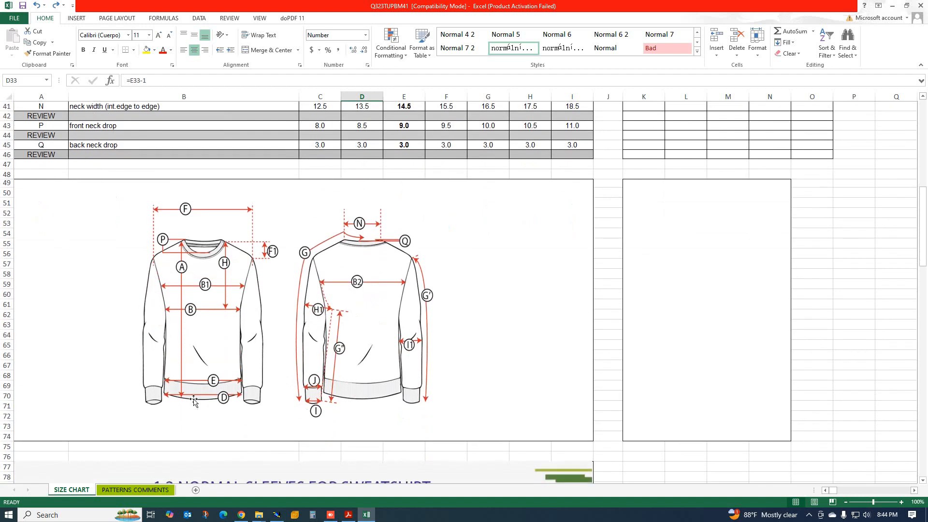
scroll(289, 394, up, 5)
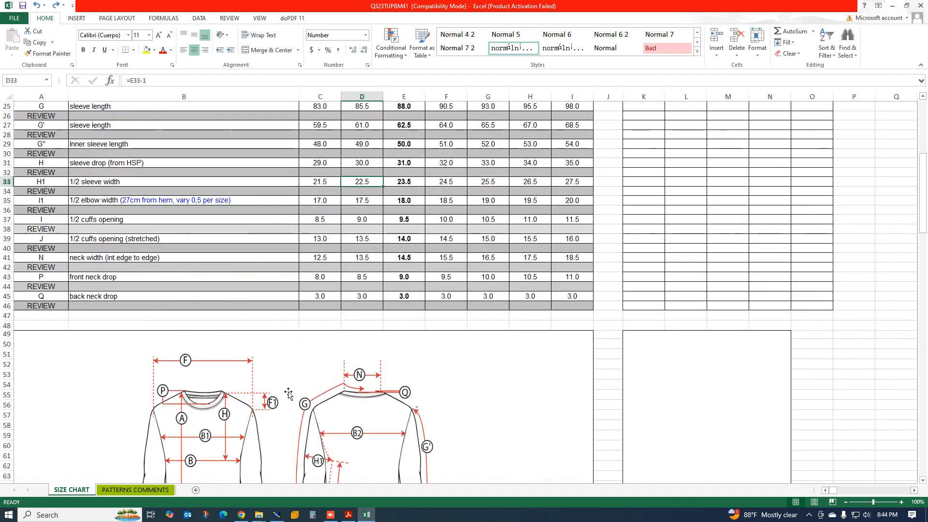
Examine the rib heights on the PDF tech pack's sketch alongside the Excel size chart, and browse the tech pack's accessories and colorway pages
click(348, 515)
scroll(328, 360, up, 3)
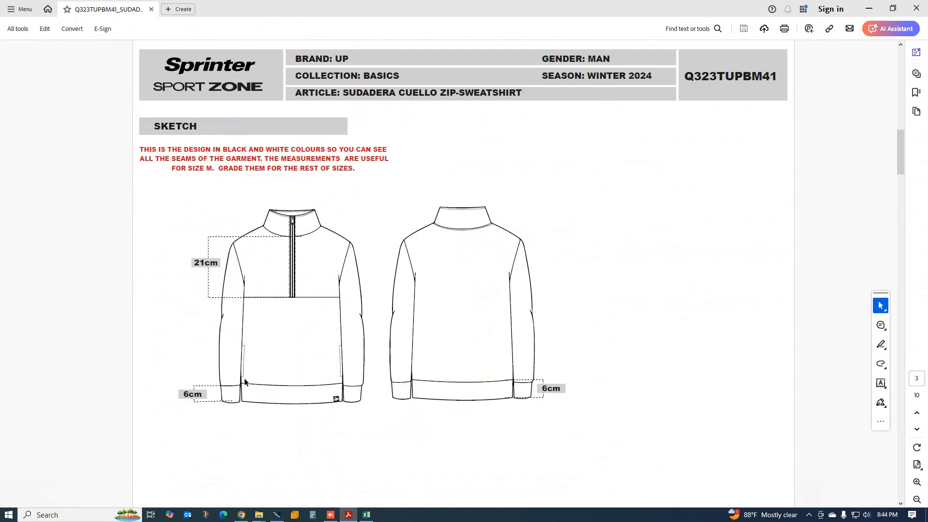
scroll(284, 385, down, 3)
scroll(283, 385, up, 3)
click(367, 515)
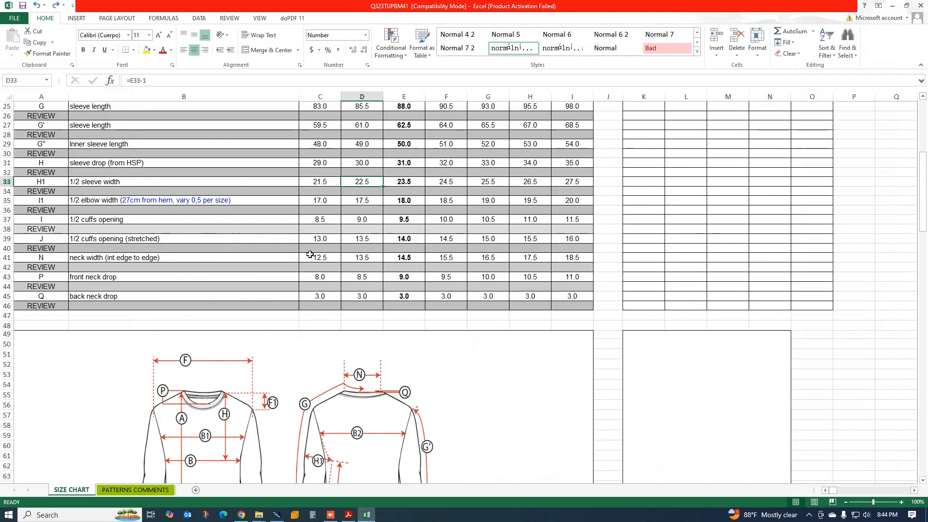
scroll(310, 256, down, 5)
scroll(319, 296, up, 3)
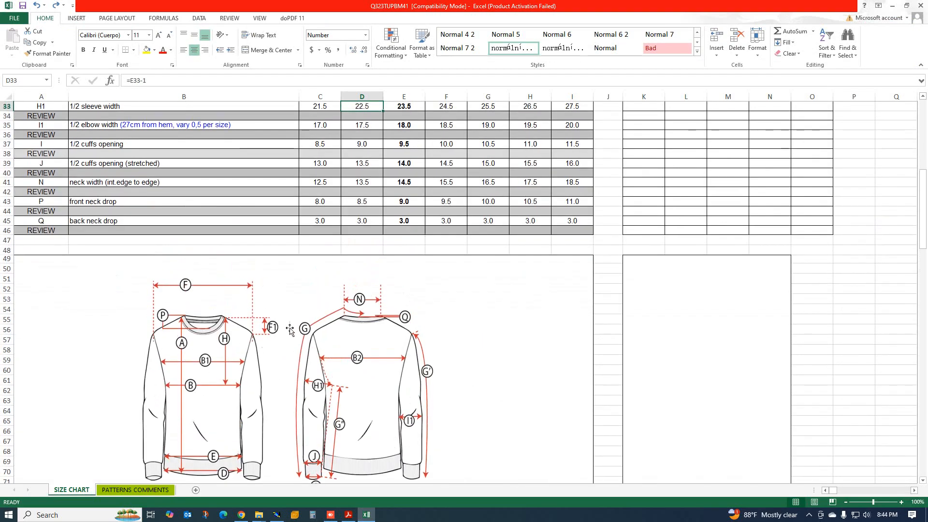
scroll(300, 333, up, 2)
scroll(300, 334, up, 6)
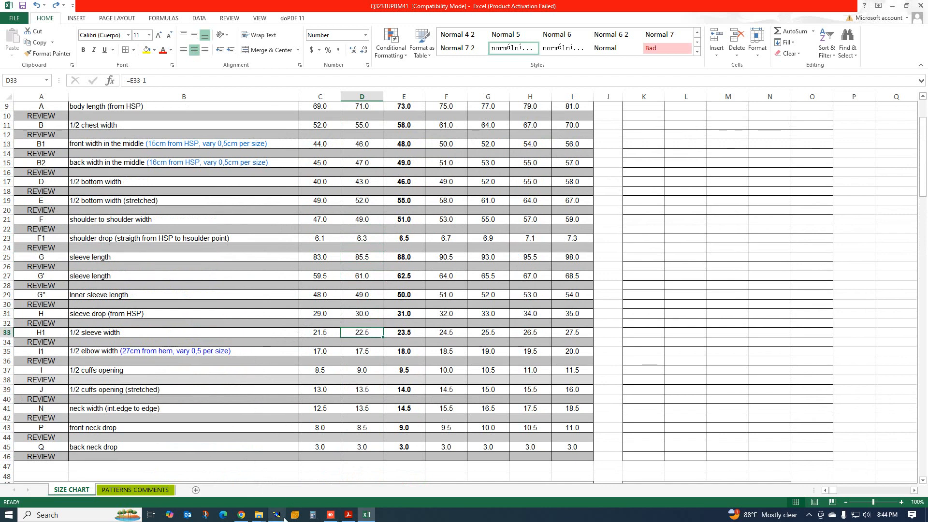
click(348, 515)
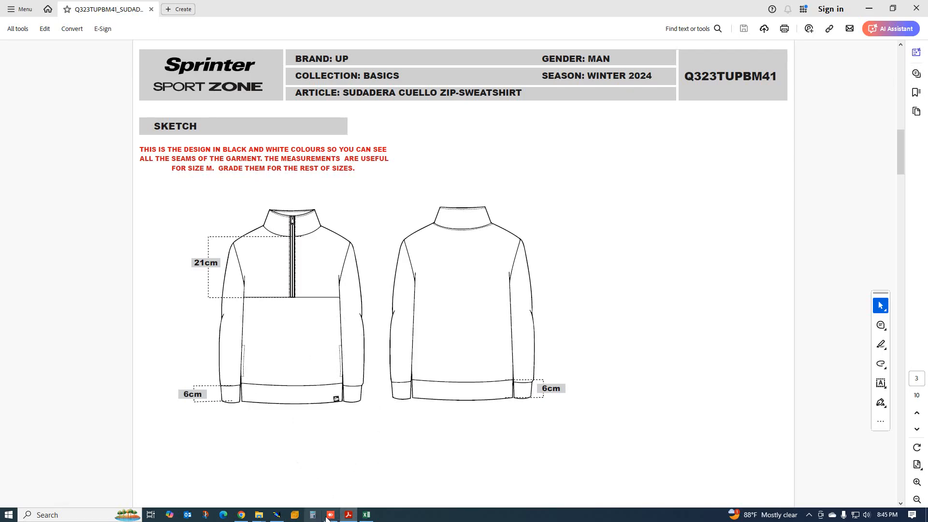
scroll(390, 447, down, 4)
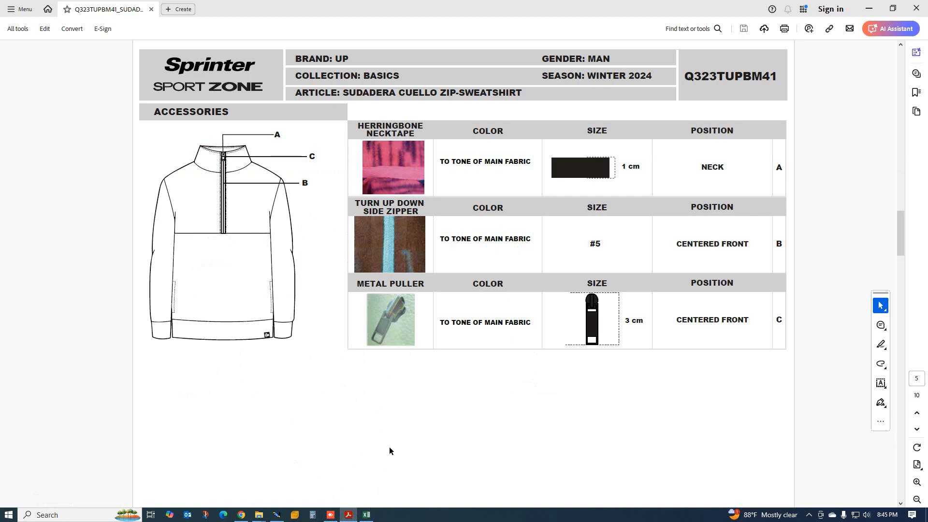
scroll(394, 433, up, 6)
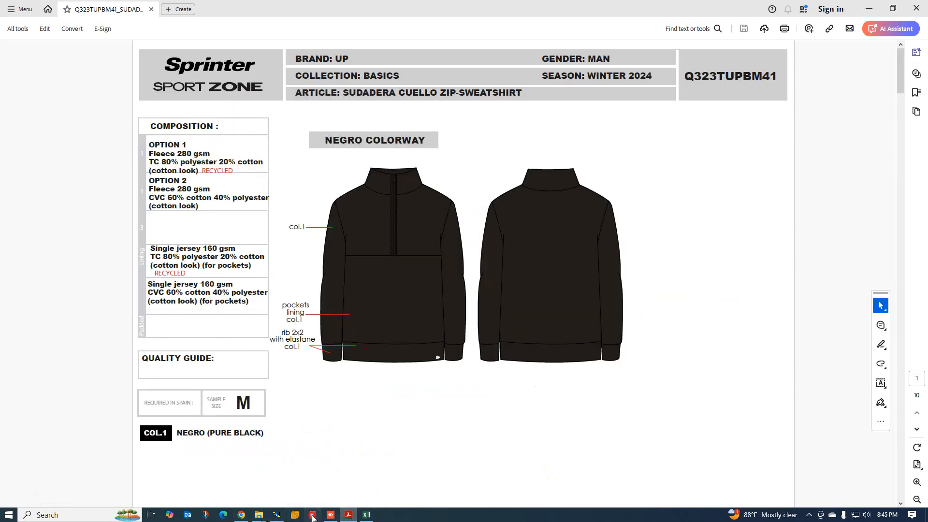
Calculate the body length without the hem rib as 73 − 6 in the Calculator
click(312, 514)
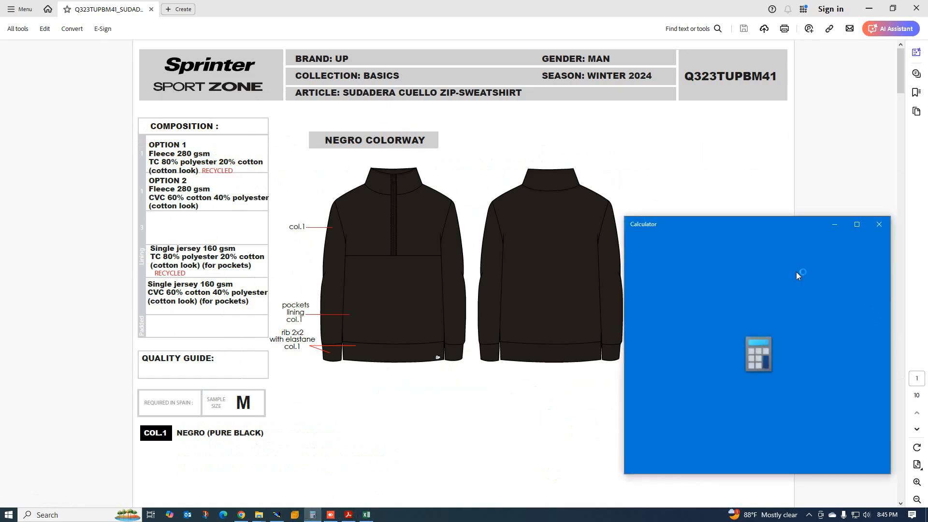
click(659, 382)
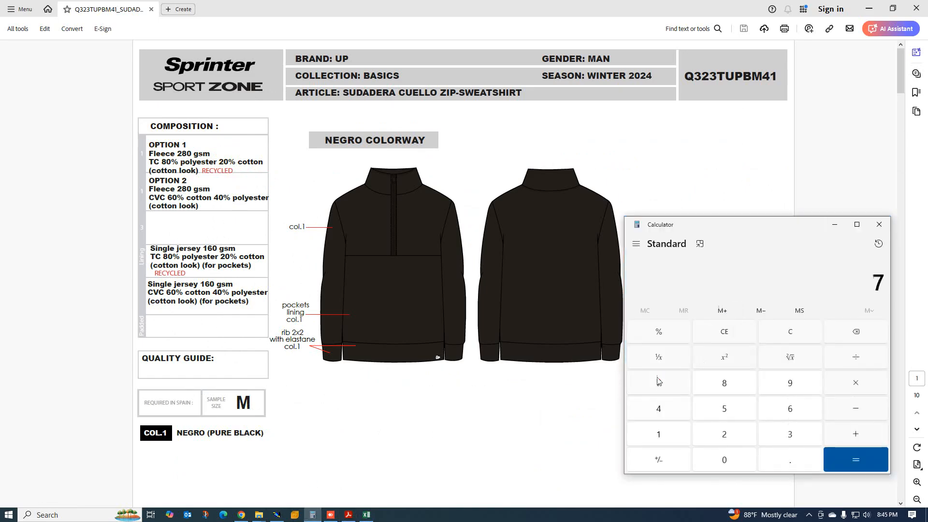
click(784, 431)
click(865, 408)
click(782, 405)
click(852, 461)
click(755, 203)
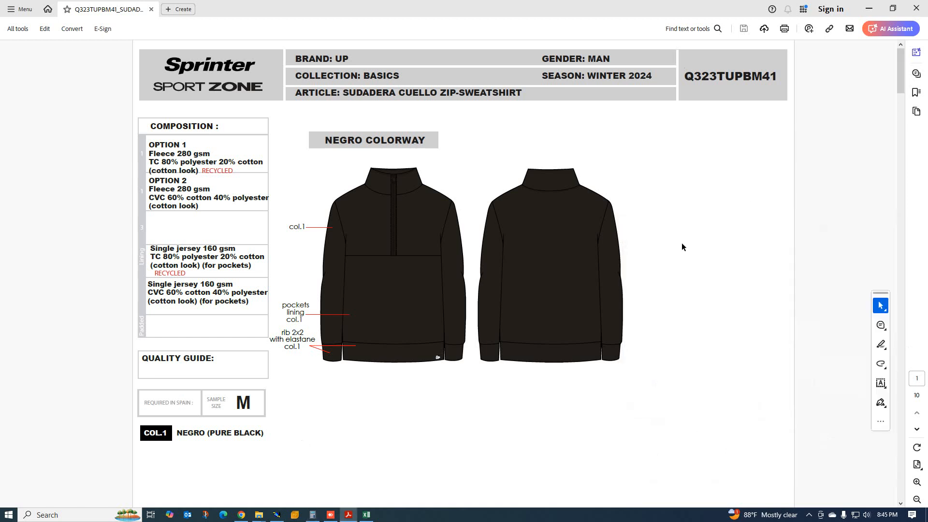
Draw a rectangle in Modaris with width 67 cm and height -29 cm, consulting the chest width in the Excel size chart
click(277, 516)
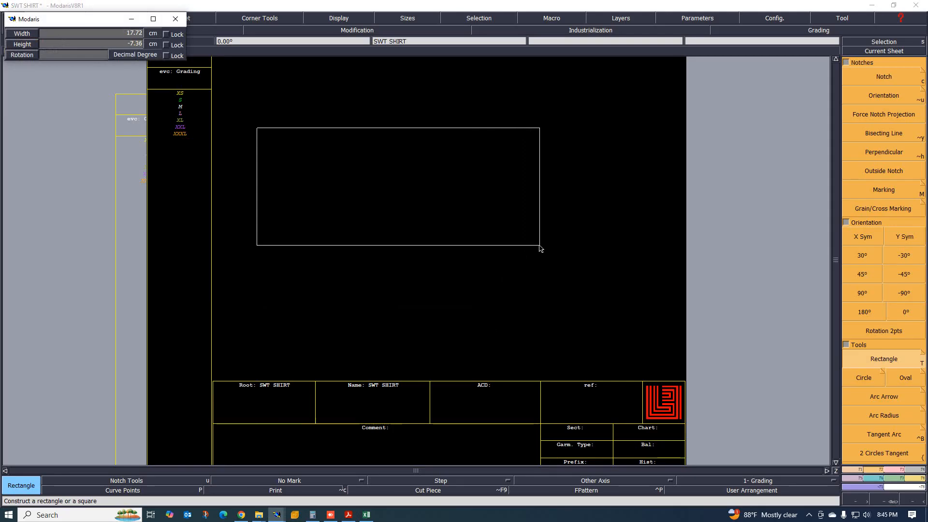
key(Down)
text(67)
key(Return)
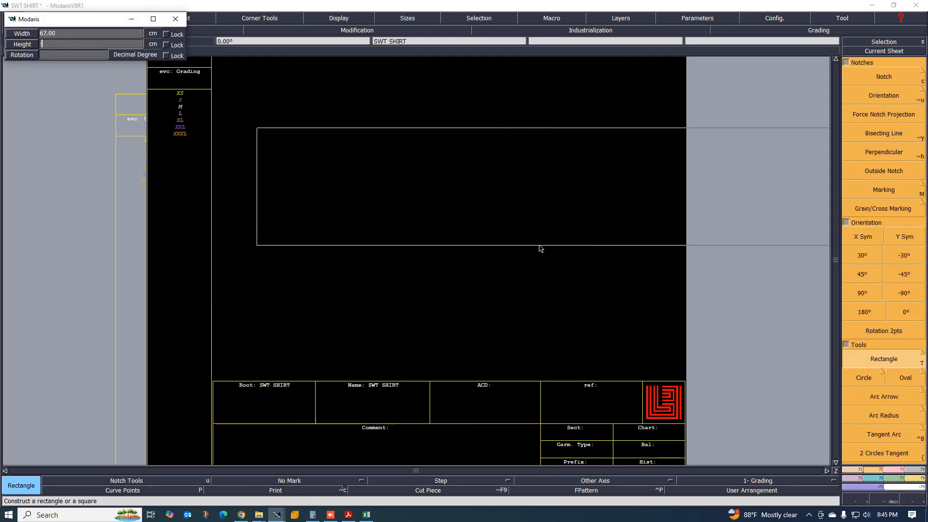
click(366, 515)
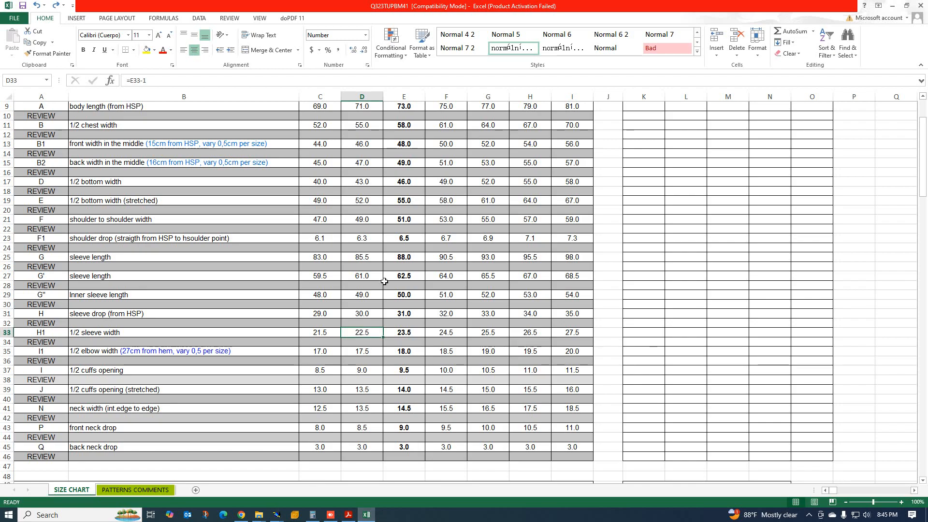
scroll(437, 155, up, 3)
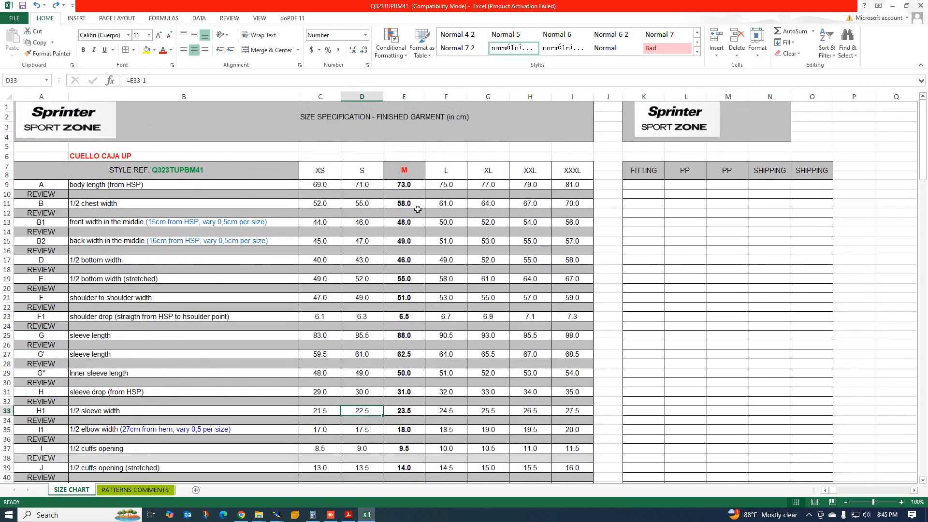
click(892, 5)
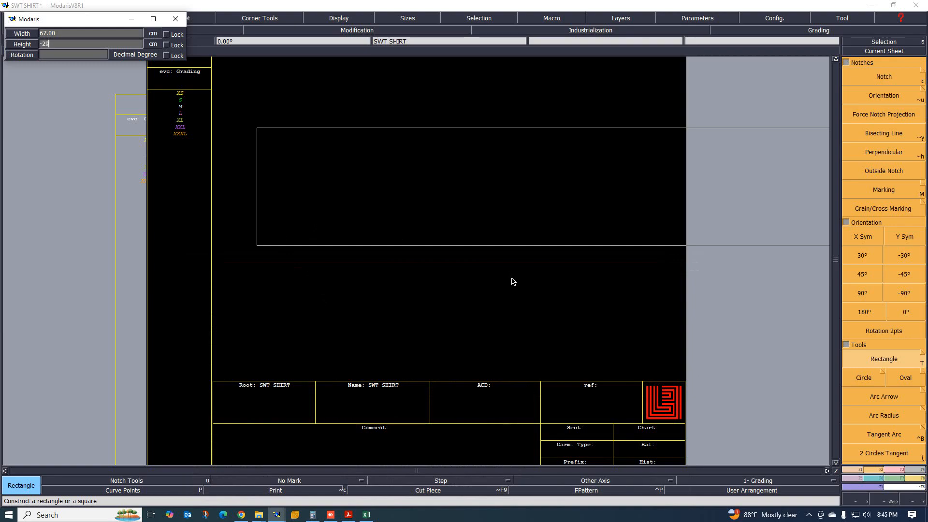
key(Return)
key(Return)
key(Home)
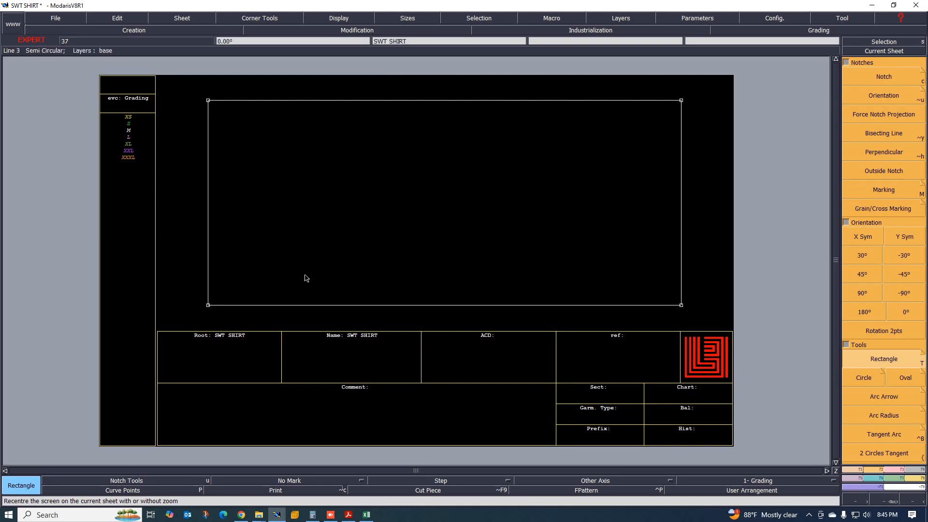
Compare the neck width and neck drop rows and diagram in the Excel size chart with the collar on the PDF tech pack's sketch
click(366, 515)
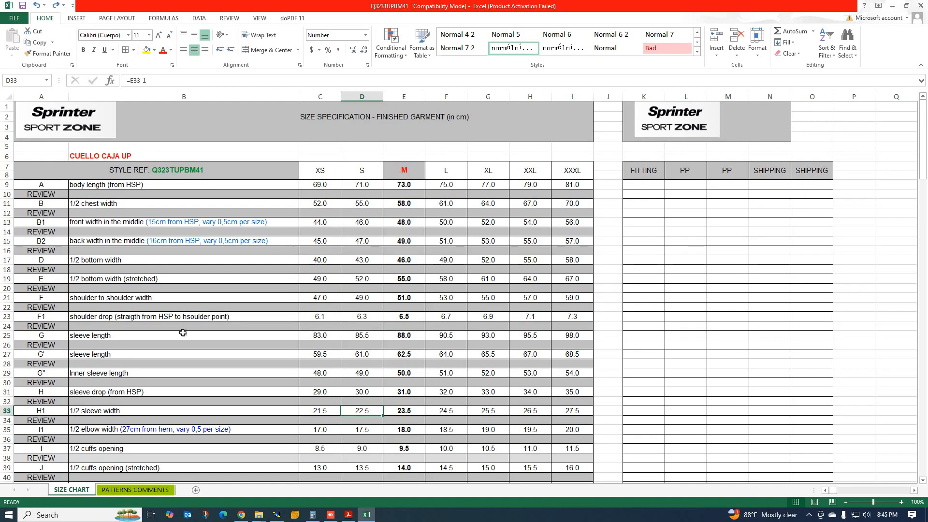
scroll(141, 373, down, 3)
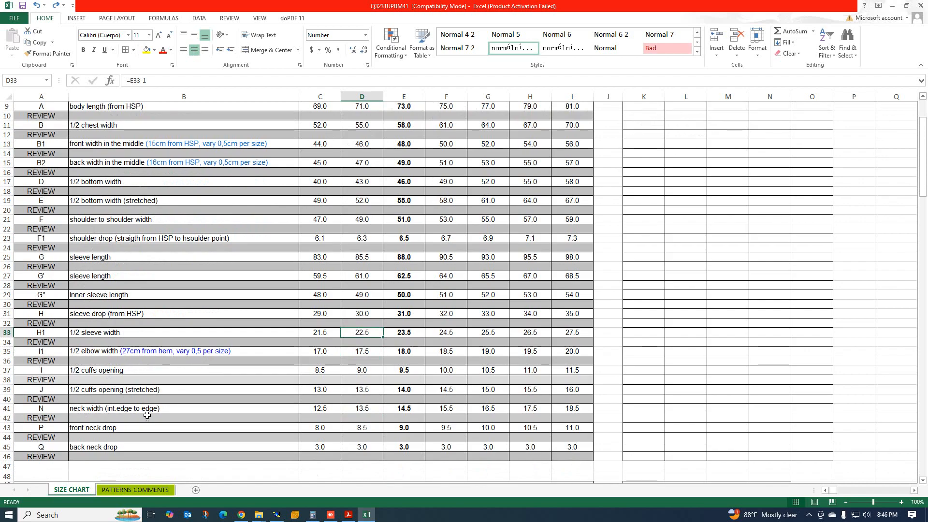
scroll(230, 408, down, 5)
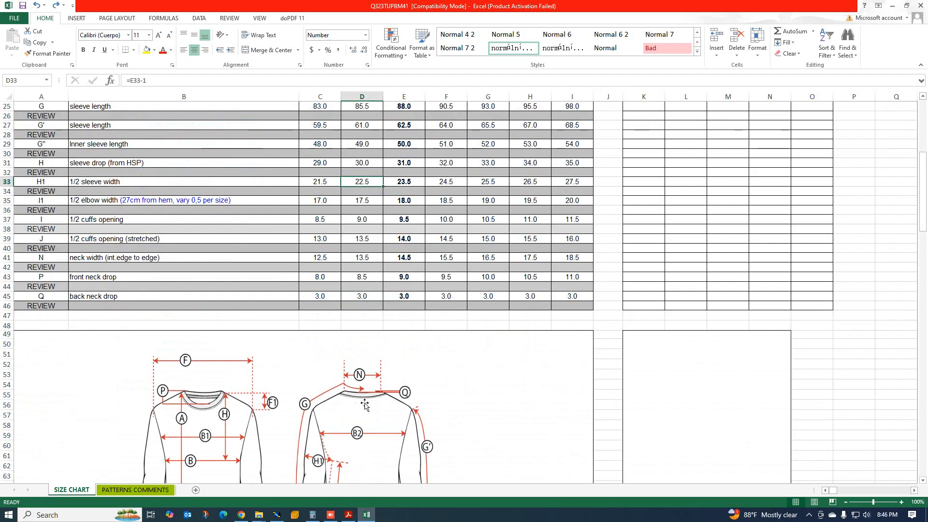
scroll(306, 398, up, 3)
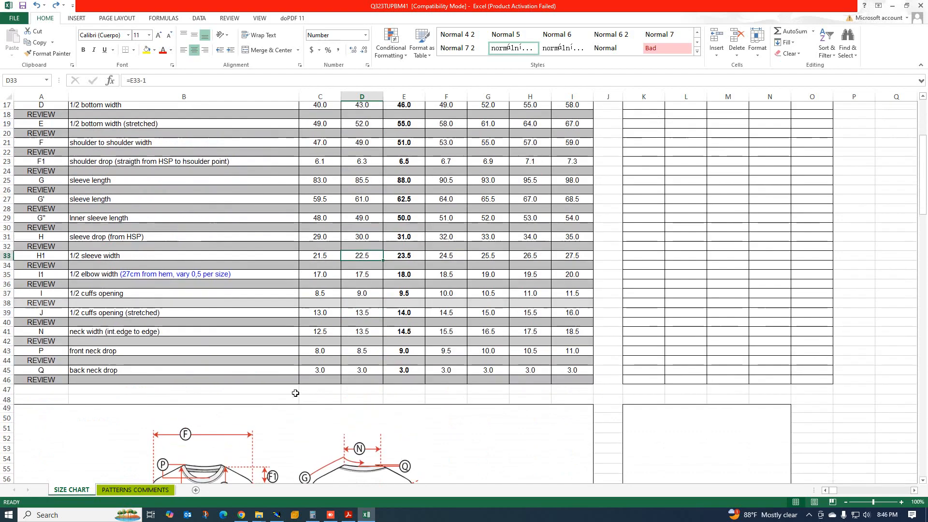
scroll(208, 418, up, 5)
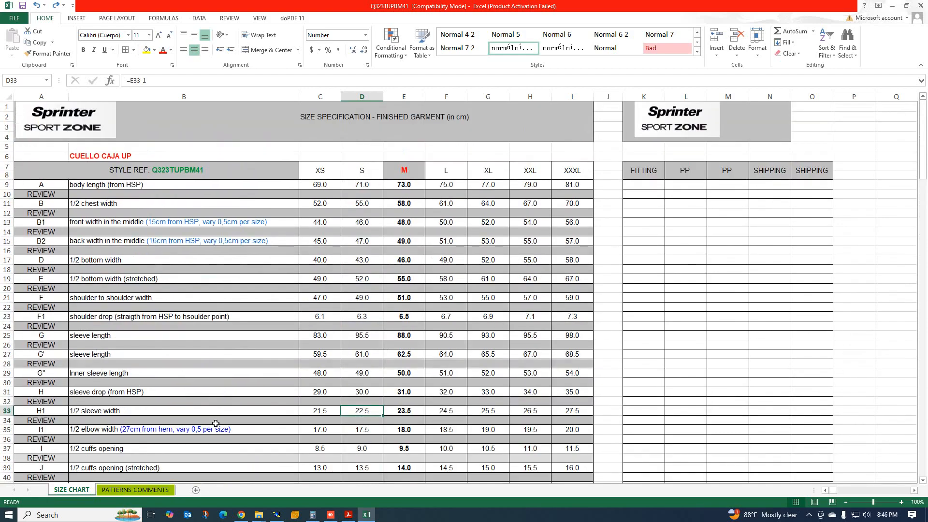
click(348, 515)
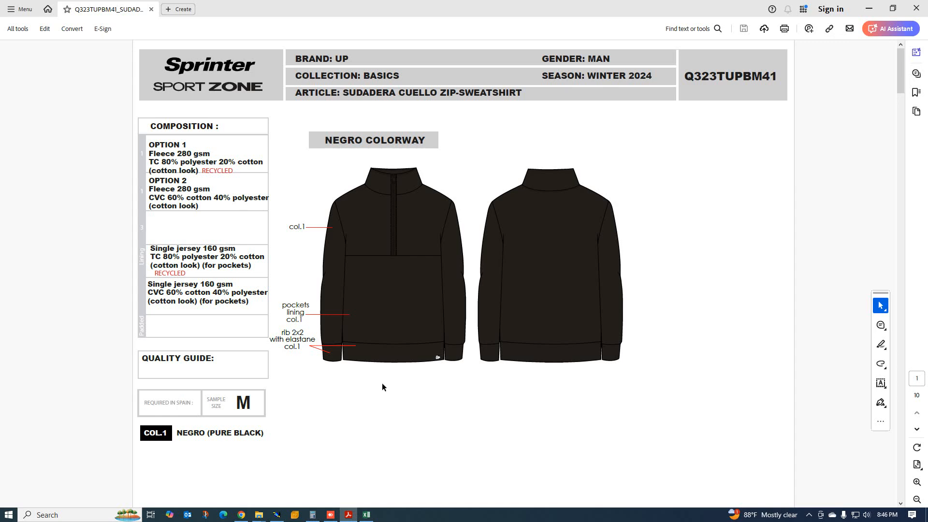
scroll(382, 383, down, 2)
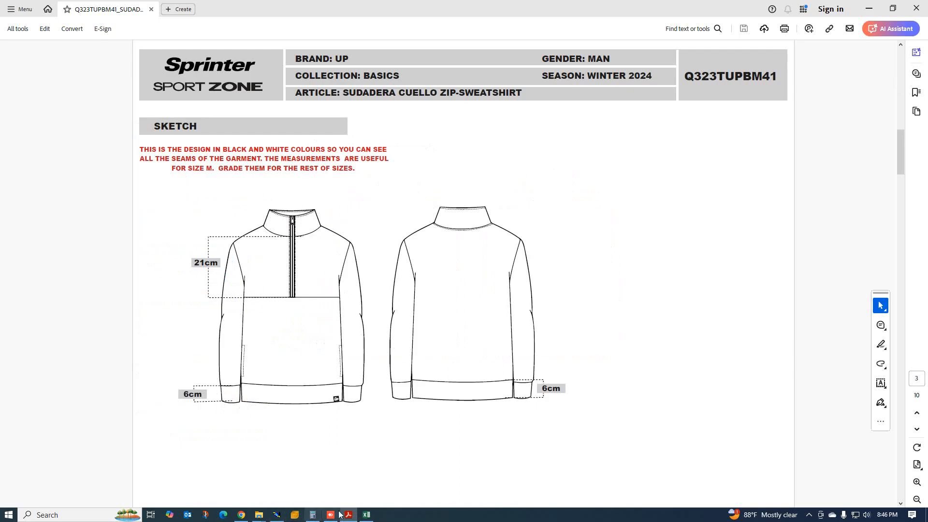
click(367, 515)
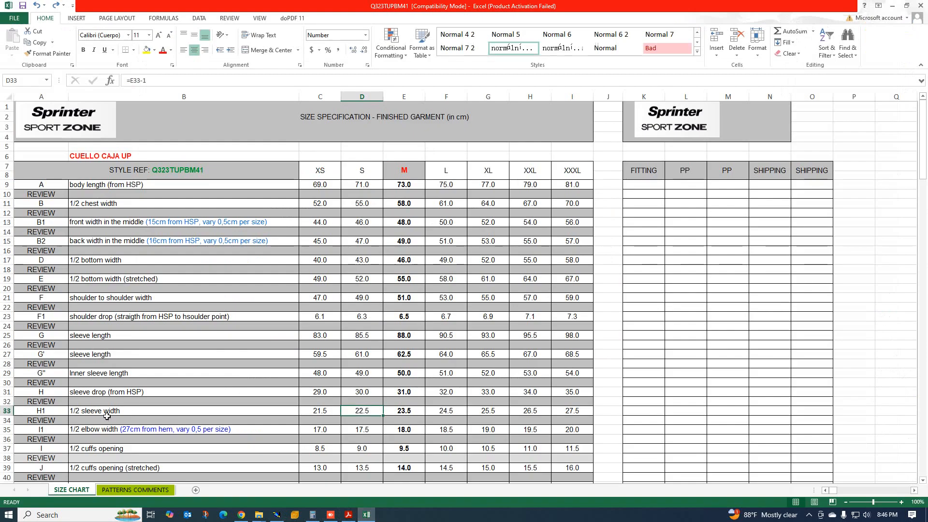
scroll(131, 454, down, 3)
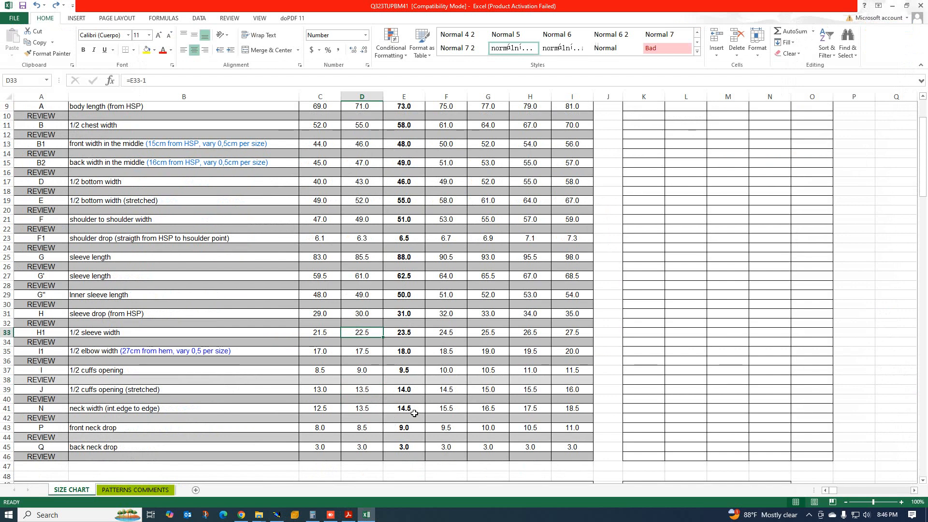
scroll(414, 410, up, 3)
scroll(413, 410, down, 6)
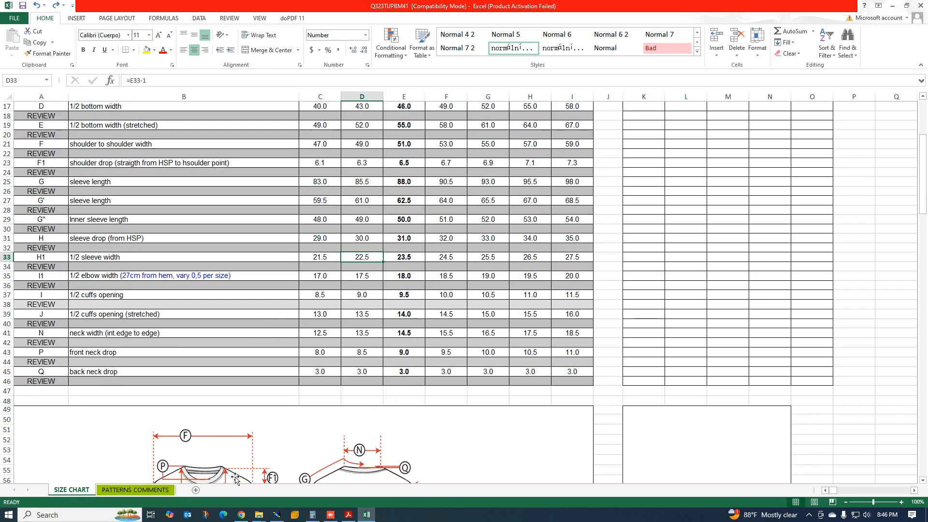
click(347, 515)
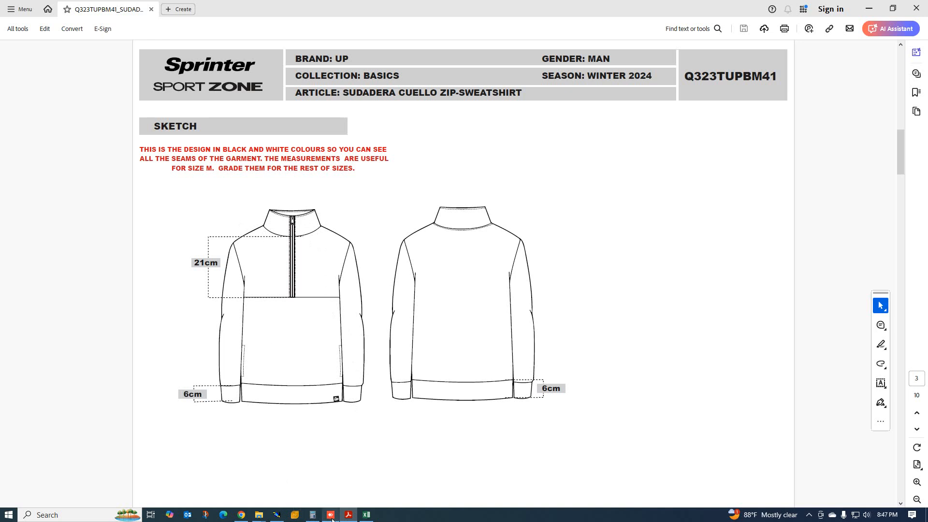
Switch to Modaris and draw a Parallel line inside the rectangle, offset from its lower long edge, to mark the half neck width
mouse_move(368, 520)
click(276, 515)
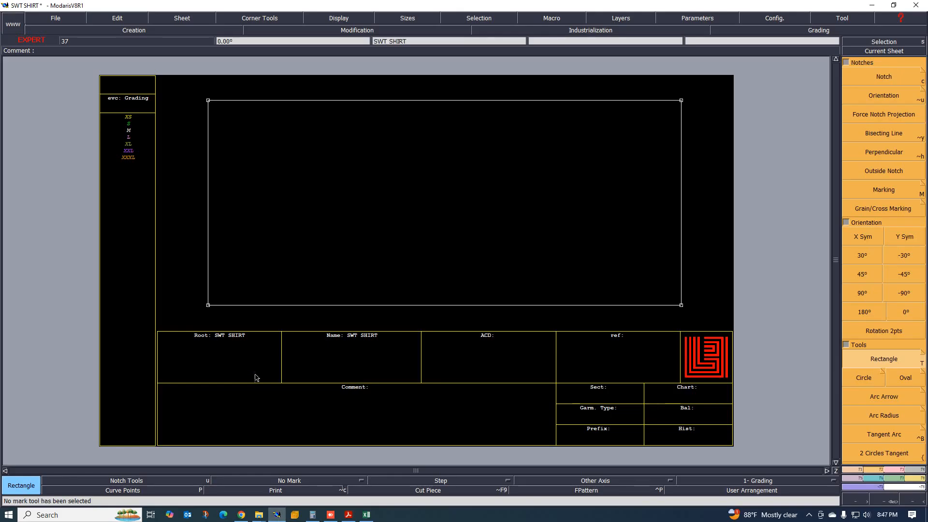
scroll(225, 286, up, 3)
scroll(218, 288, down, 2)
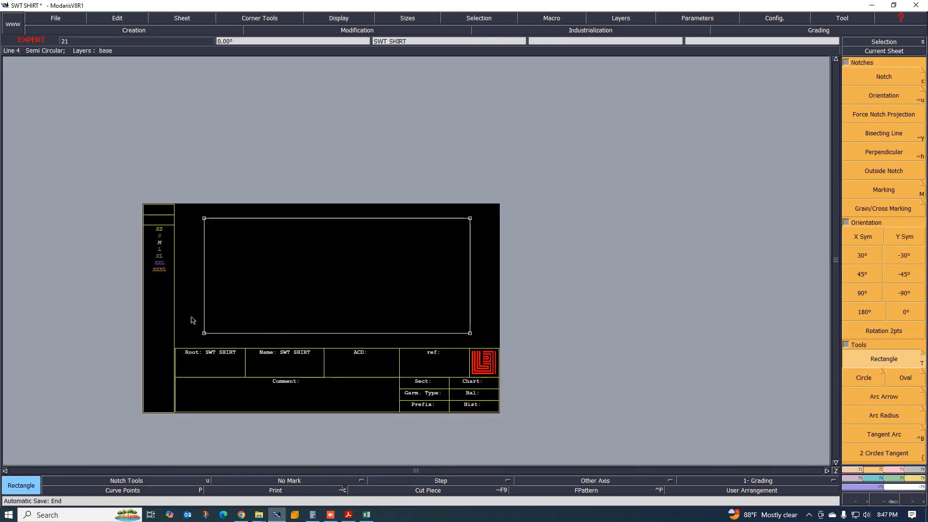
scroll(192, 319, up, 1)
scroll(202, 317, up, 1)
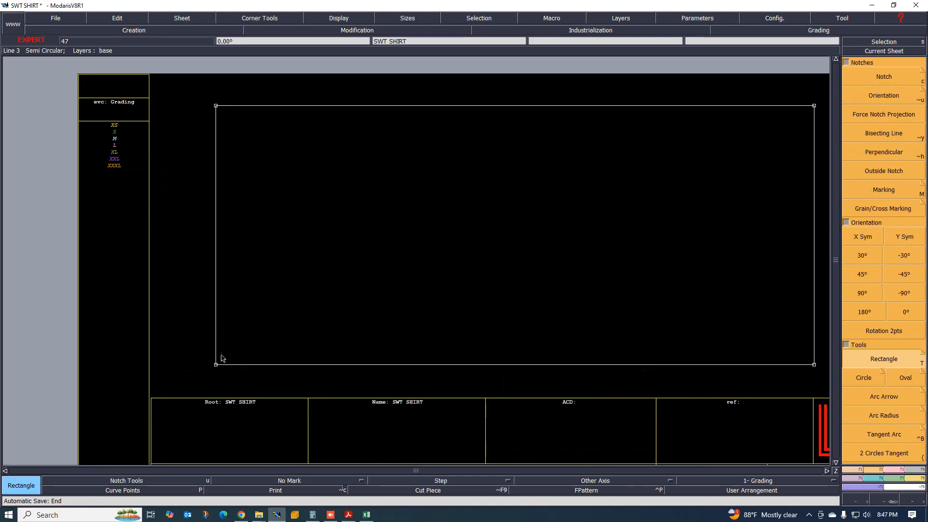
click(861, 469)
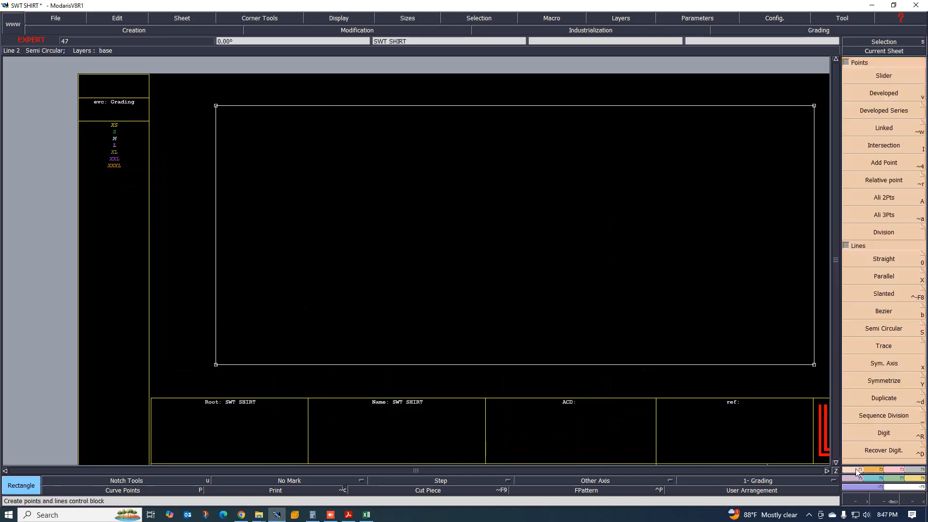
click(880, 278)
click(240, 364)
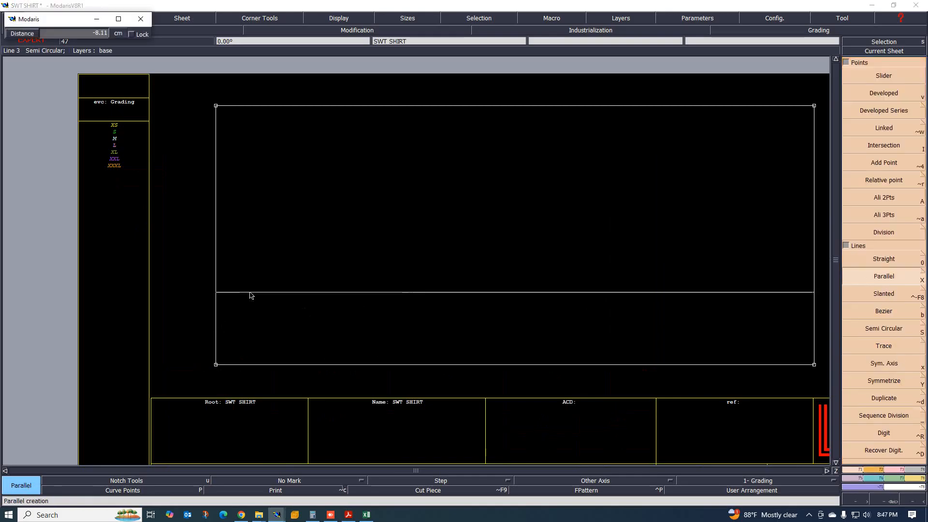
key(Down)
text(-)
key(Return)
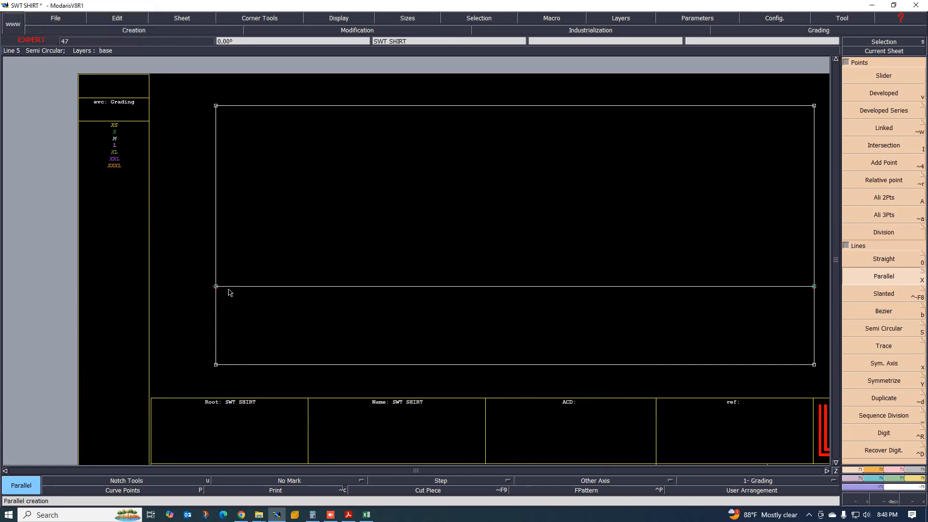
Examine the front and back neck drop rows and the measurement diagram in the Excel size chart alongside the PDF tech pack's sketch
click(217, 310)
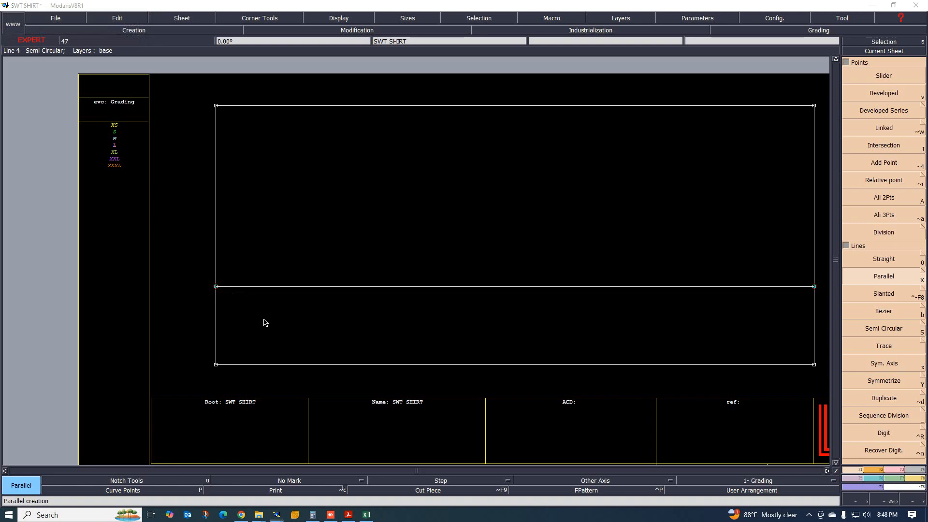
click(363, 519)
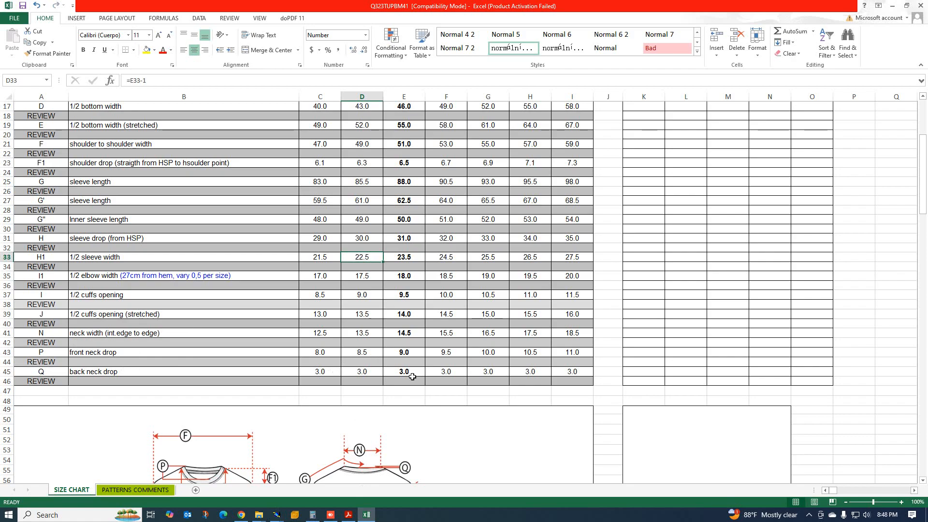
scroll(395, 374, down, 3)
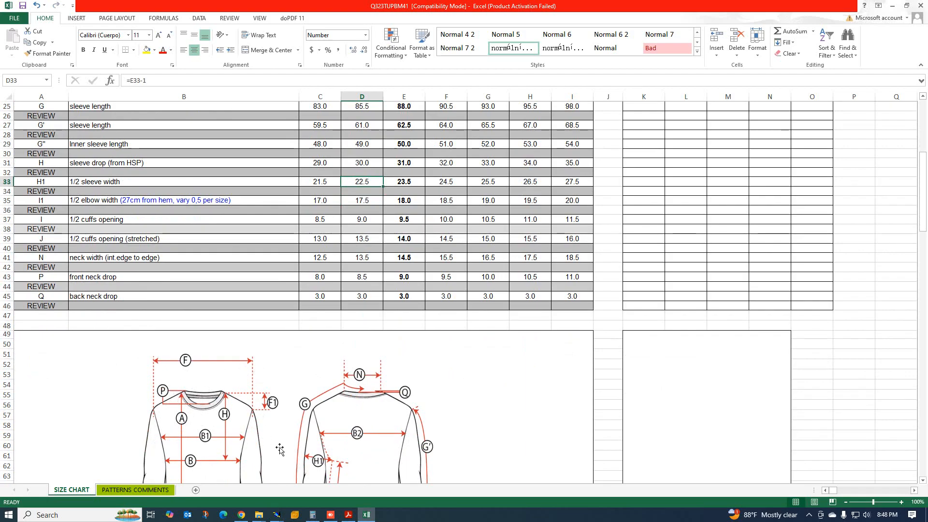
mouse_move(349, 515)
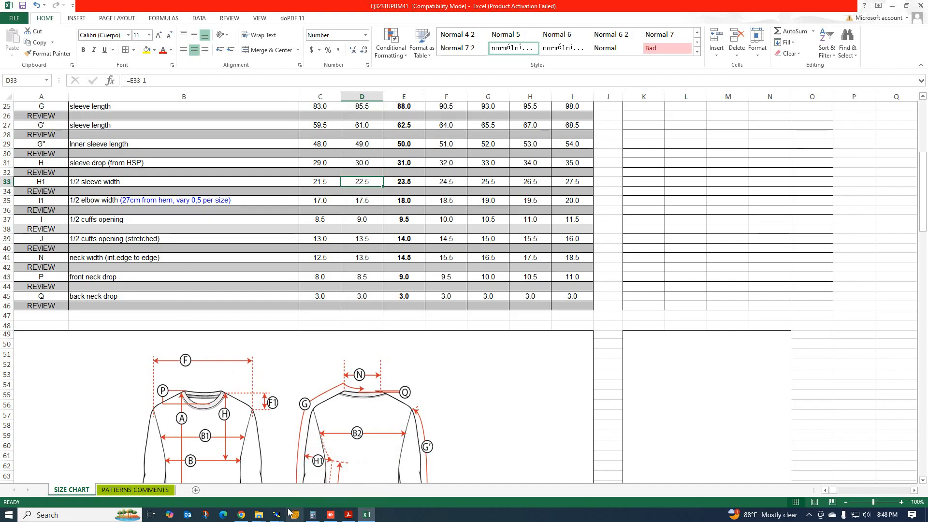
click(334, 515)
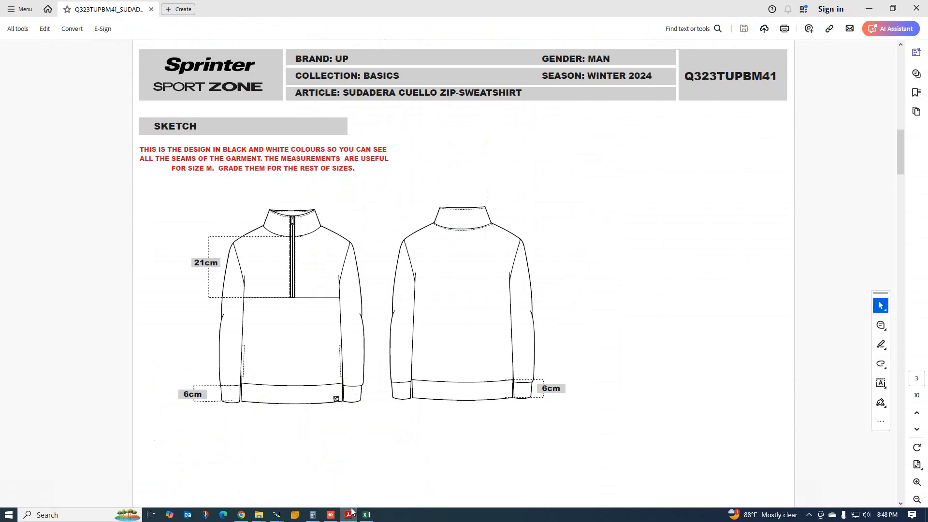
click(365, 514)
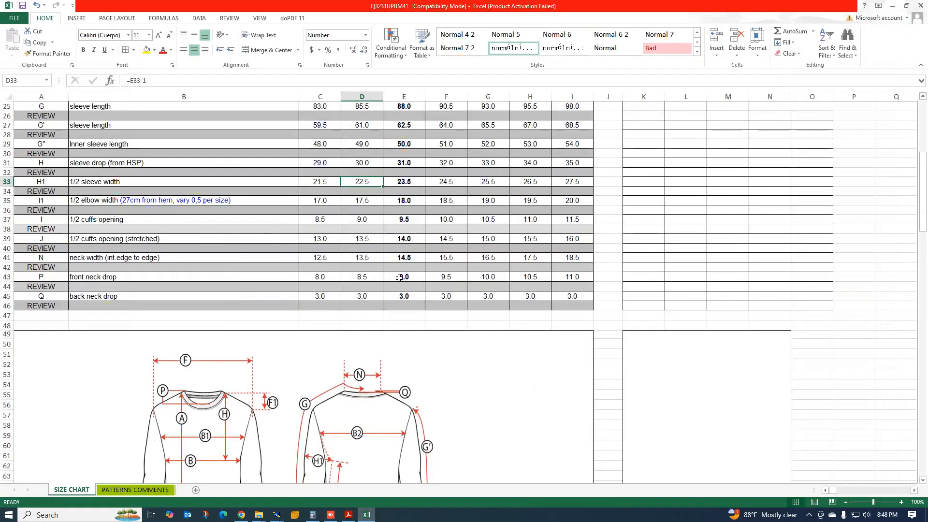
click(348, 515)
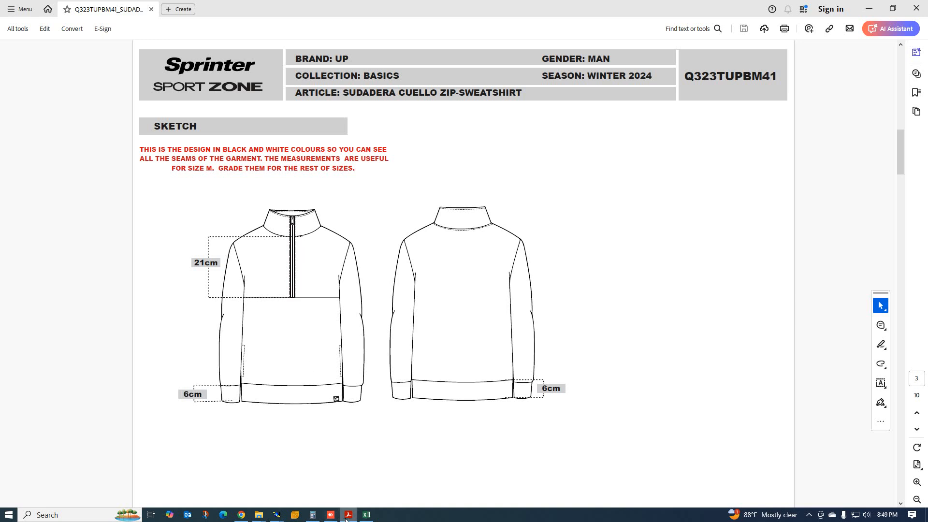
click(366, 515)
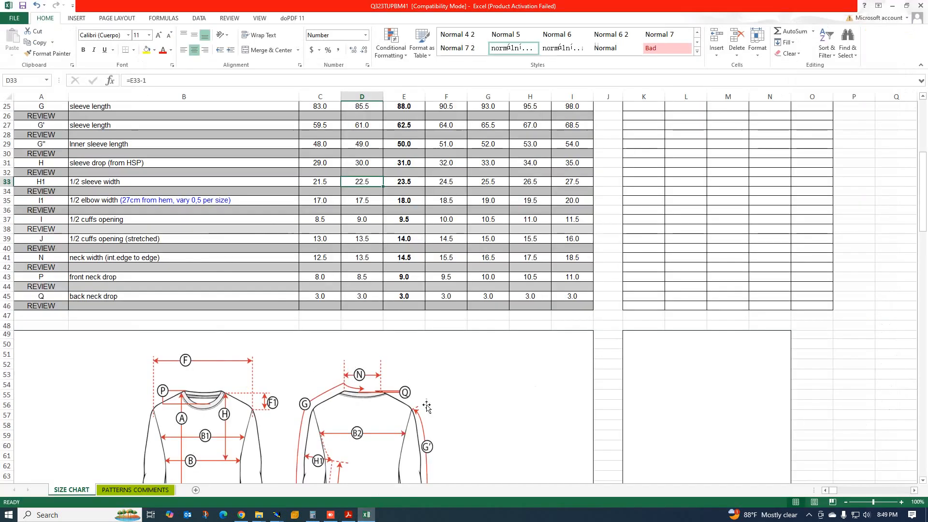
scroll(412, 175, up, 4)
scroll(412, 175, up, 3)
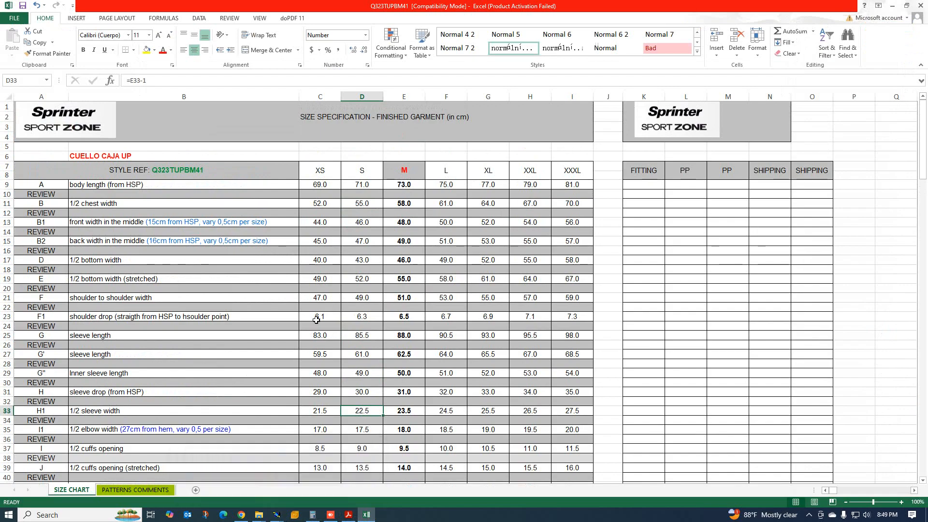
scroll(285, 327, down, 3)
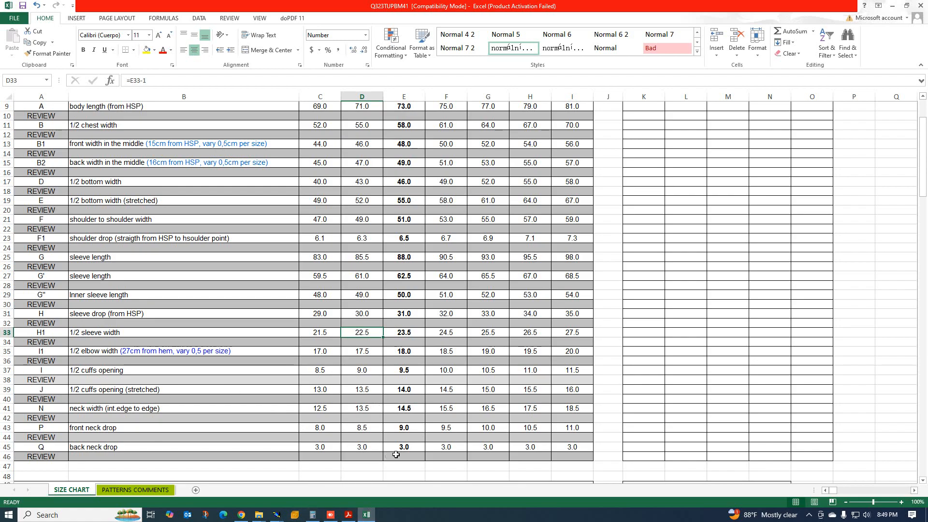
scroll(290, 425, down, 5)
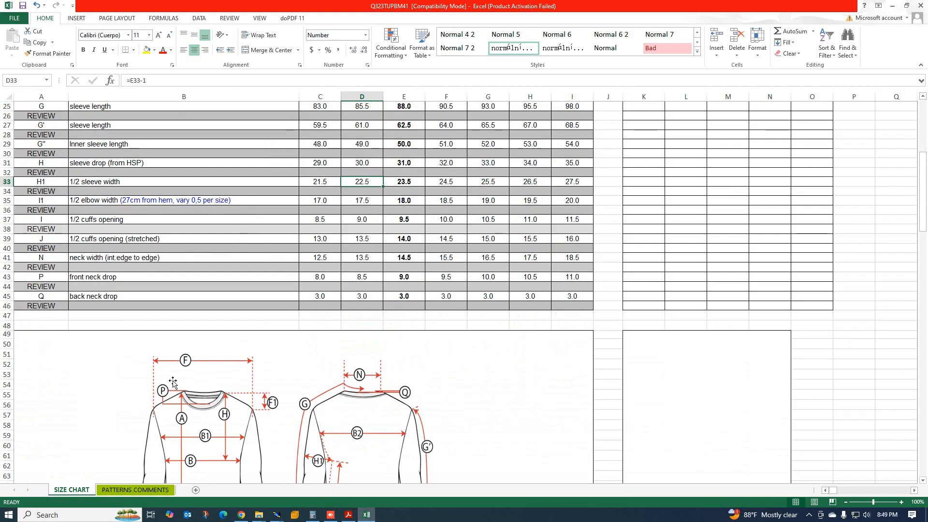
scroll(382, 366, up, 3)
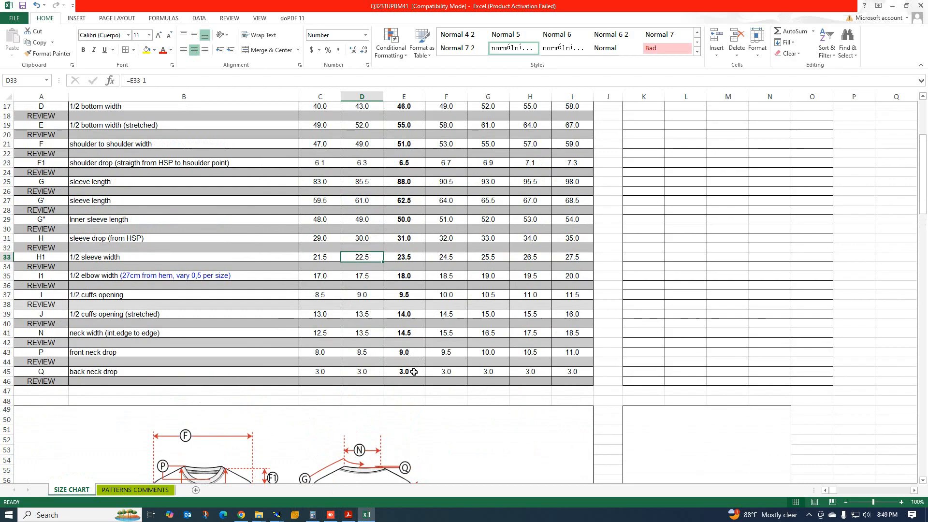
Draw two lines in Modaris parallel to the rectangle's left edge, at distances -3 and -9 cm, for the back and front neck drops
mouse_move(276, 515)
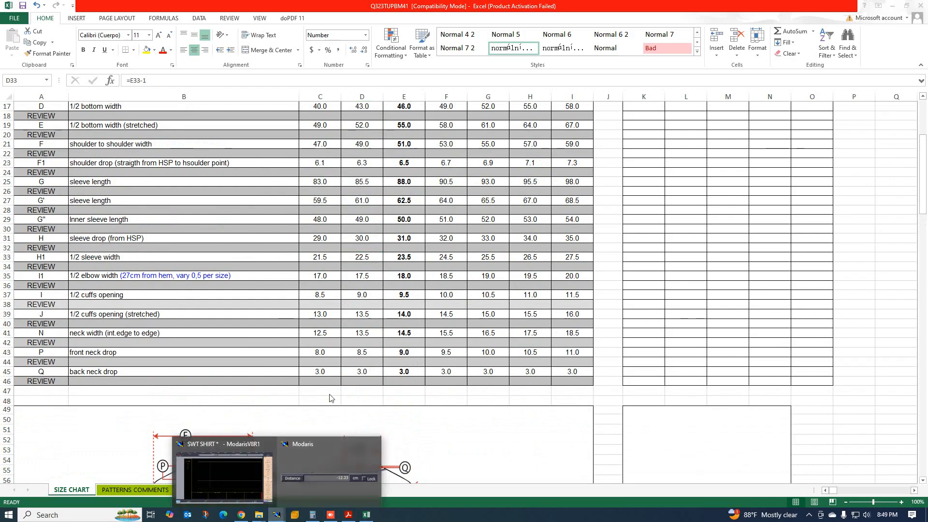
click(244, 472)
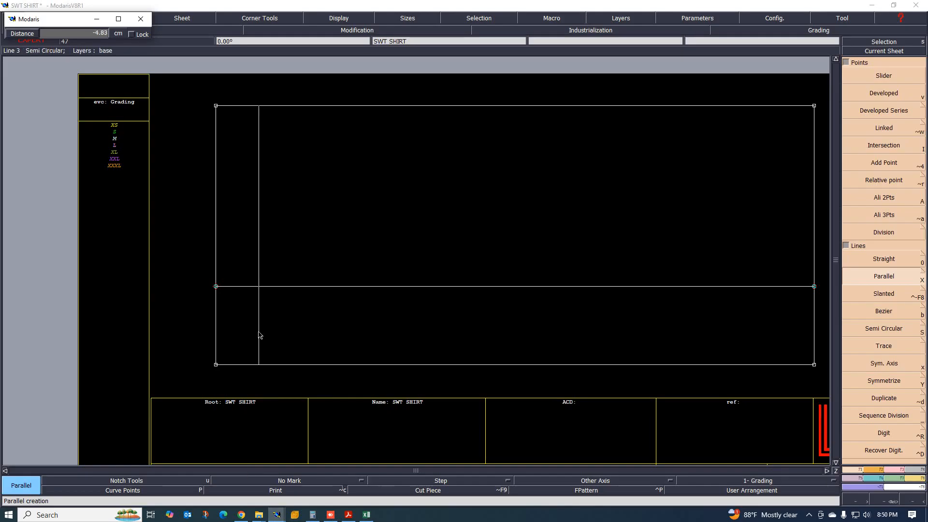
text(-3)
key(Return)
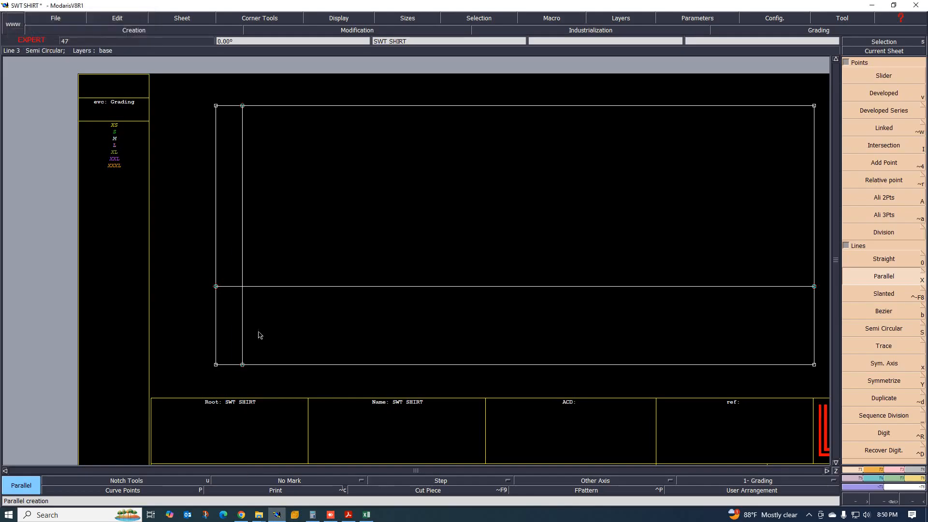
text(-)
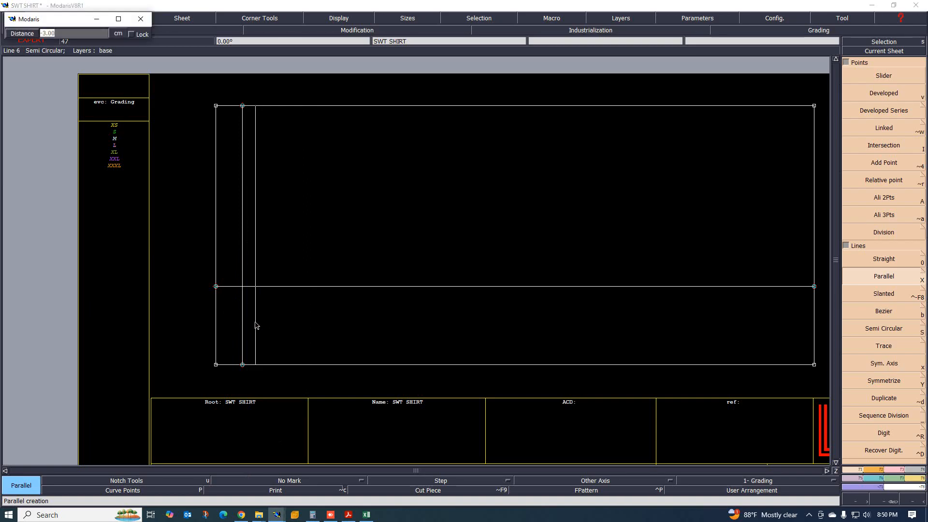
text(9)
key(Return)
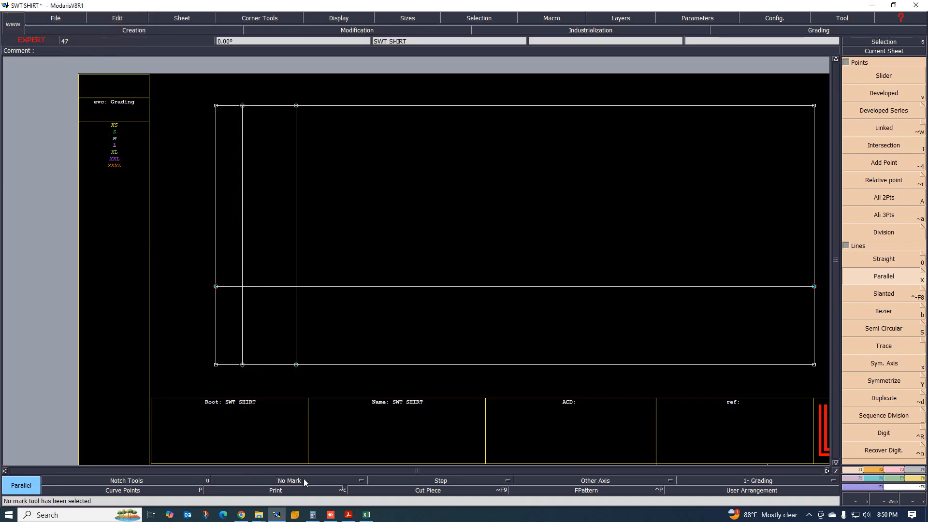
Draw a line parallel to the rectangle's lower edge at -25.5 cm for half the shoulder width, consulting the Excel size chart
click(370, 515)
scroll(329, 382, up, 3)
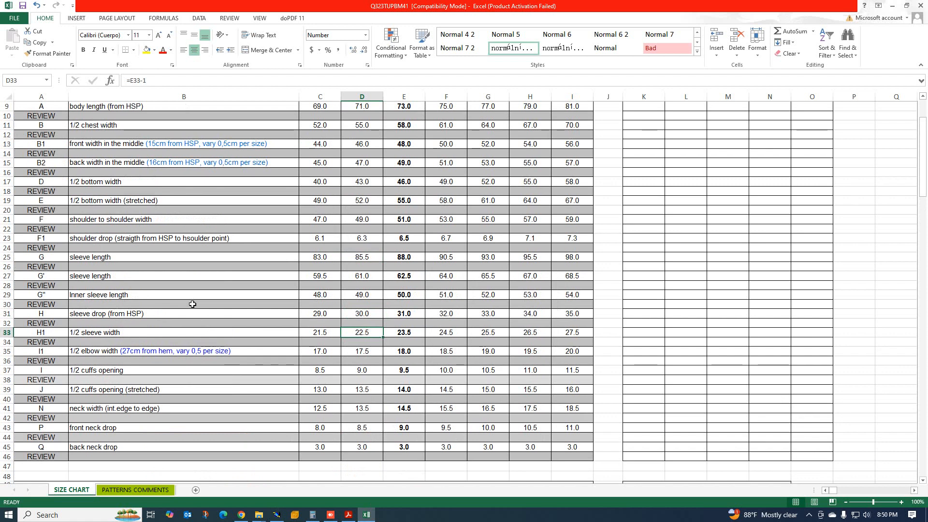
scroll(248, 282, up, 3)
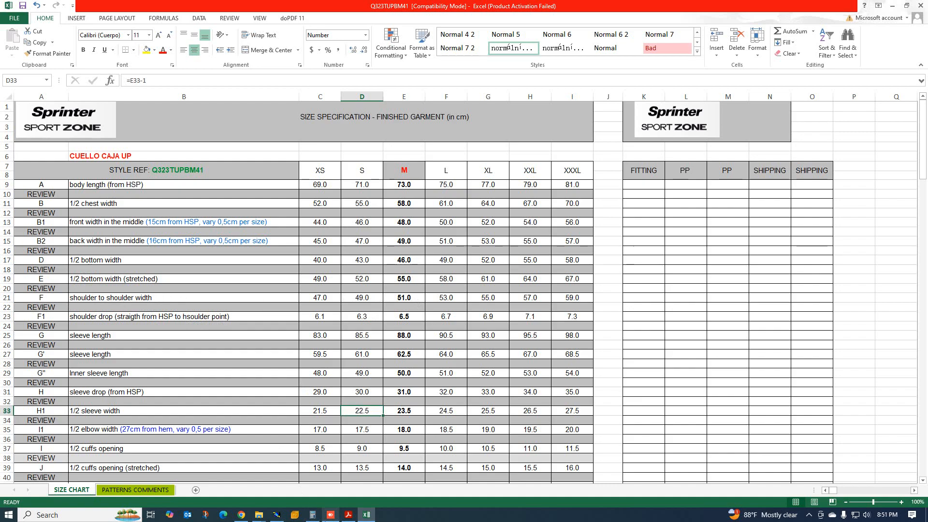
click(276, 515)
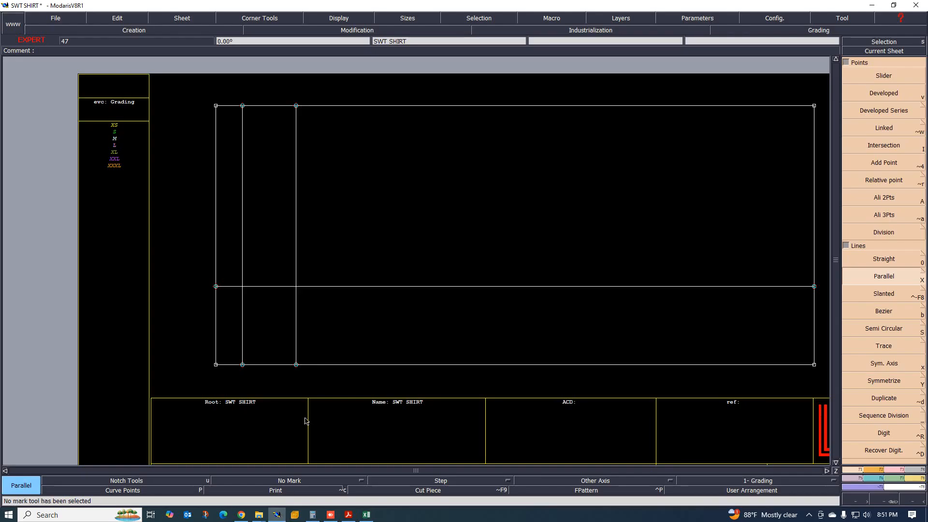
click(344, 364)
text(-25.5)
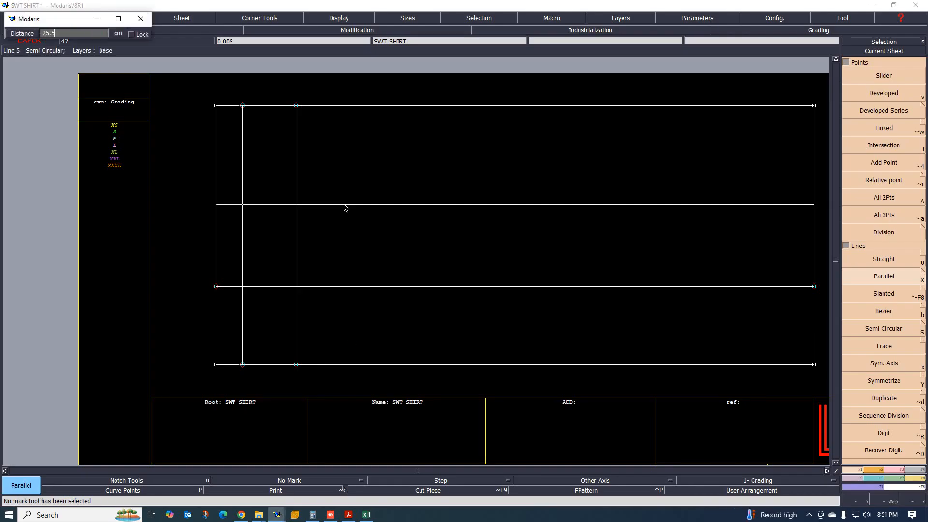
key(Return)
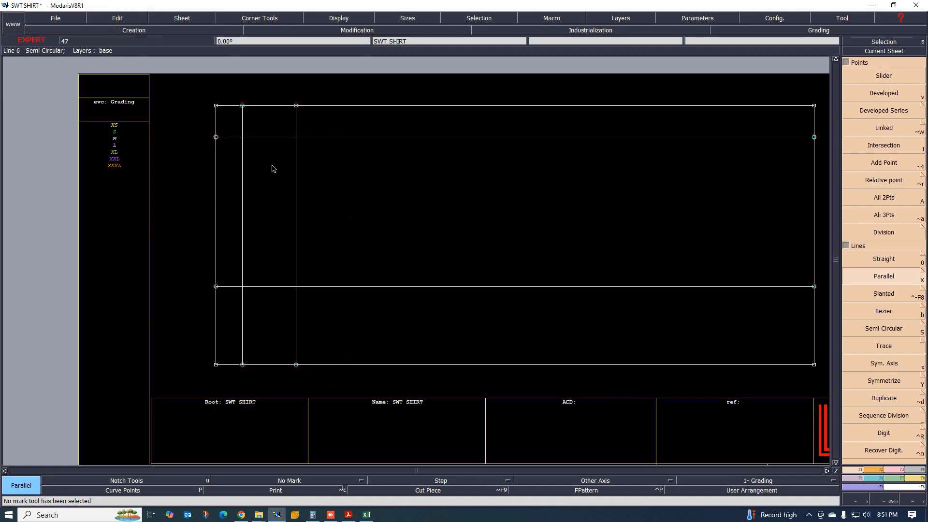
Check the shoulder drop in the Excel size chart and draw a line parallel to the rectangle's left edge at -6.5 cm
click(367, 515)
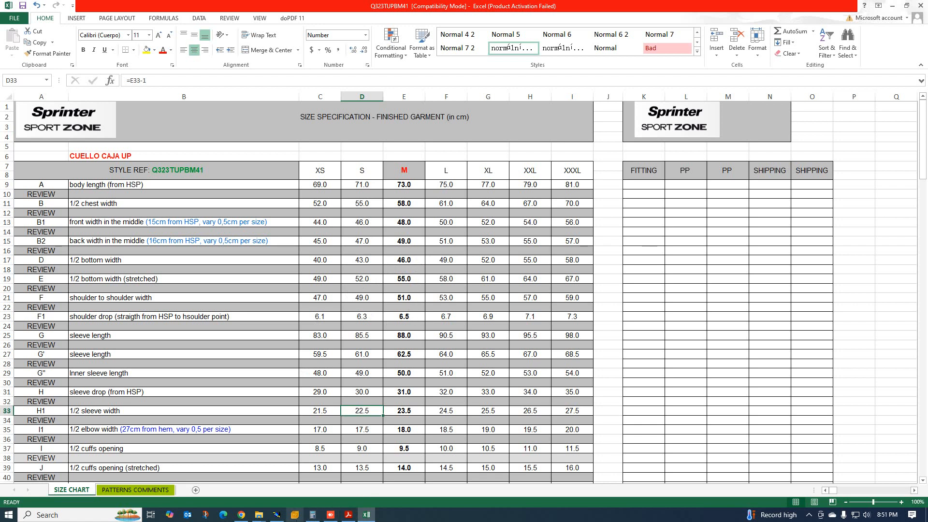
click(279, 518)
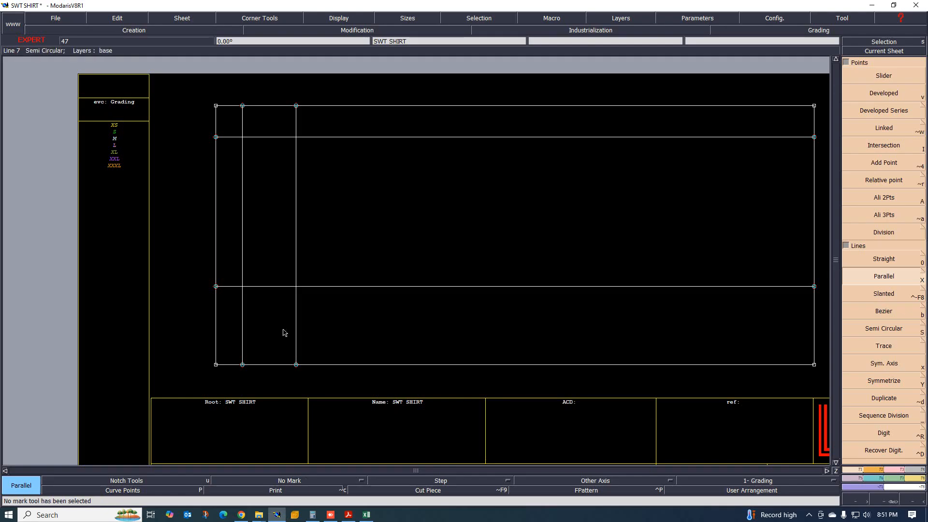
drag(218, 247, 275, 259)
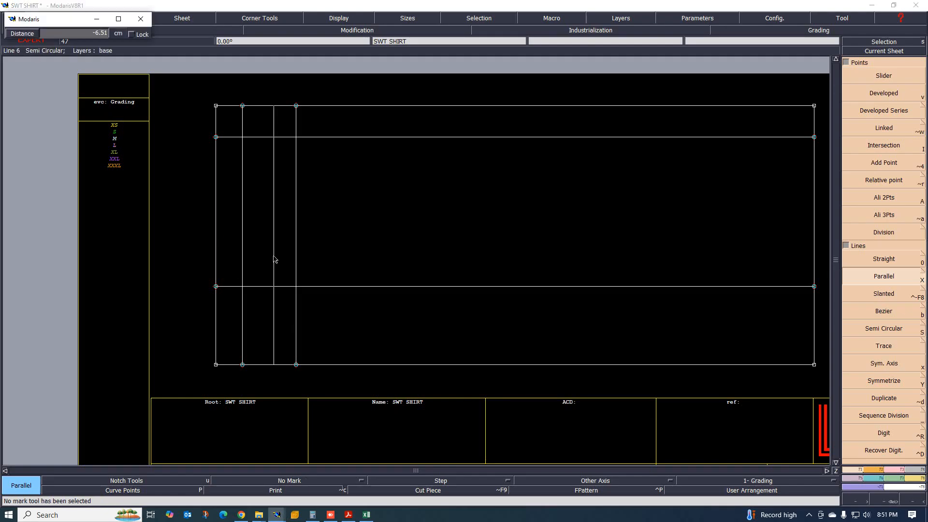
text(-6.5)
key(Return)
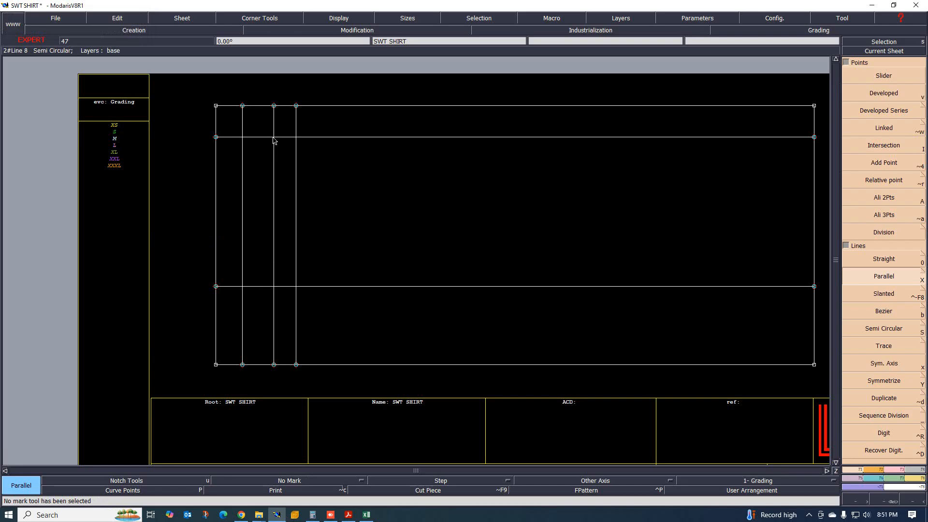
Draw a straight shoulder line from the neck width line's left end to the intersection of the shoulder drop and shoulder width lines
scroll(273, 138, up, 3)
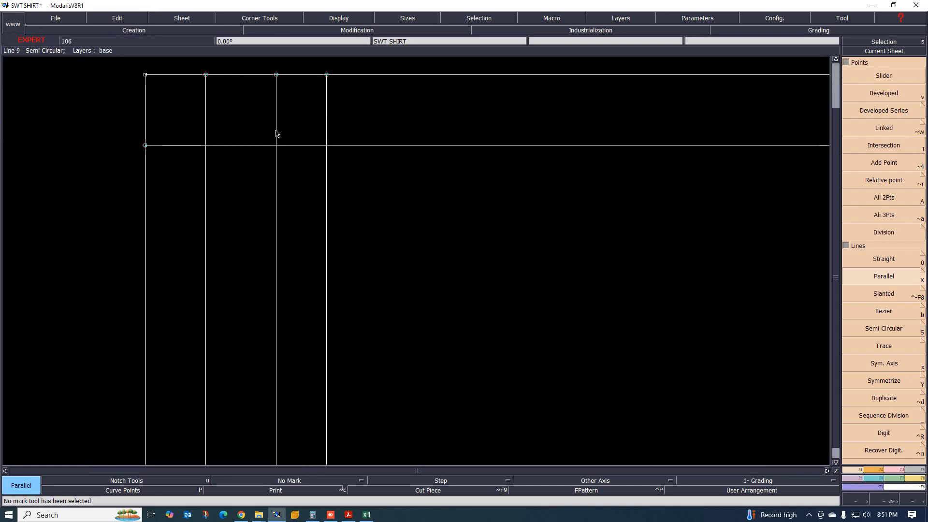
scroll(283, 134, down, 2)
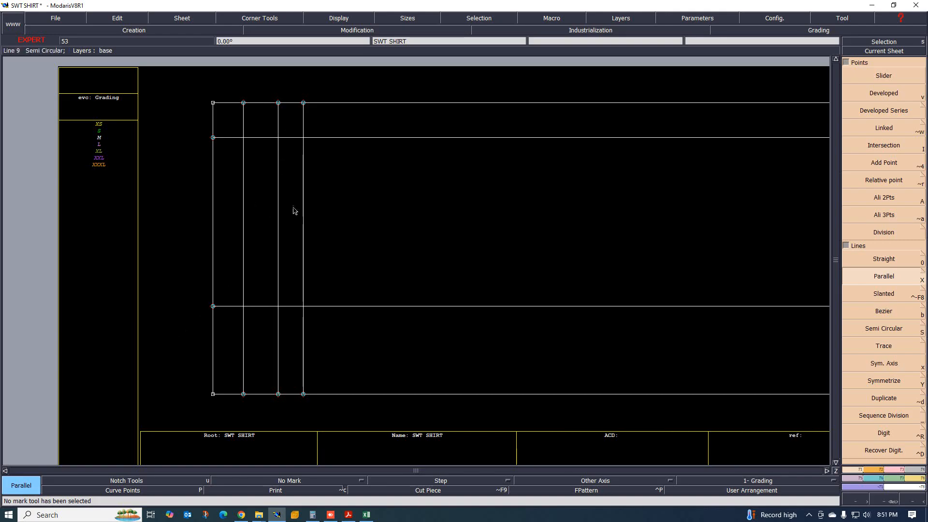
key(0)
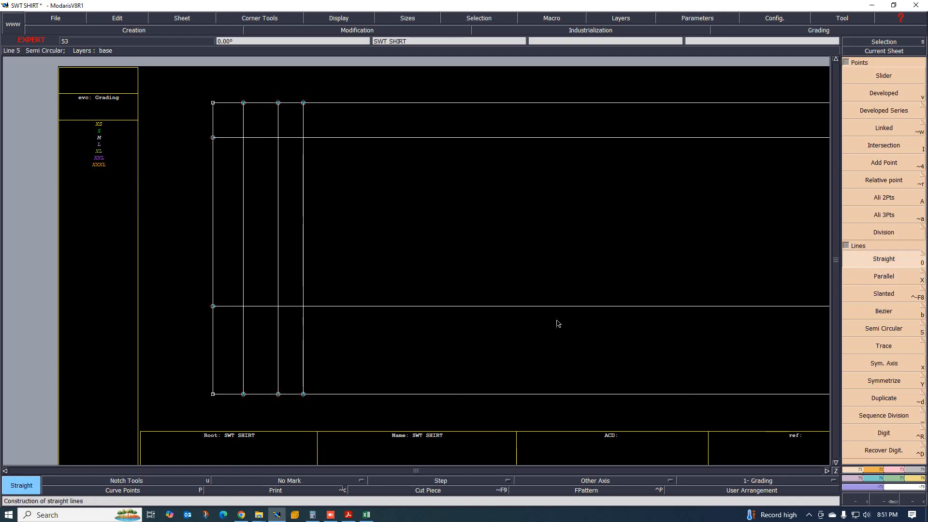
click(214, 307)
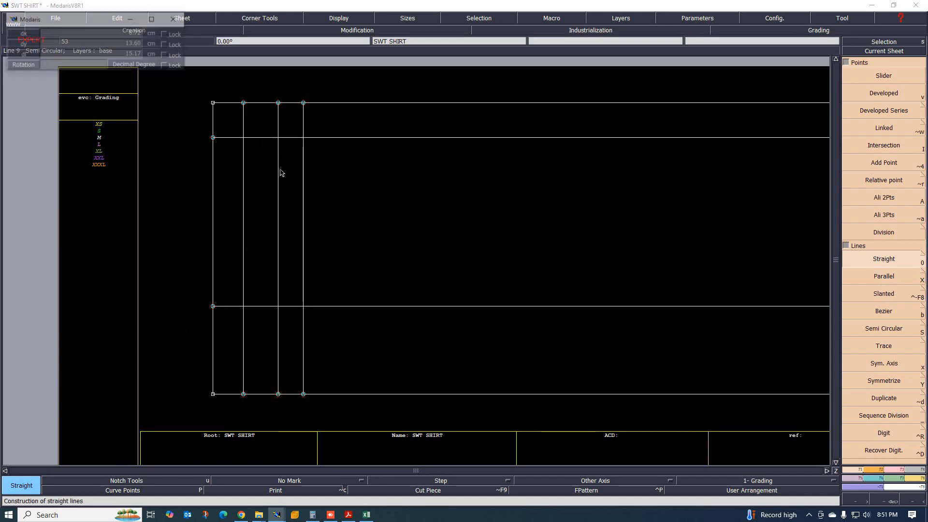
click(278, 137)
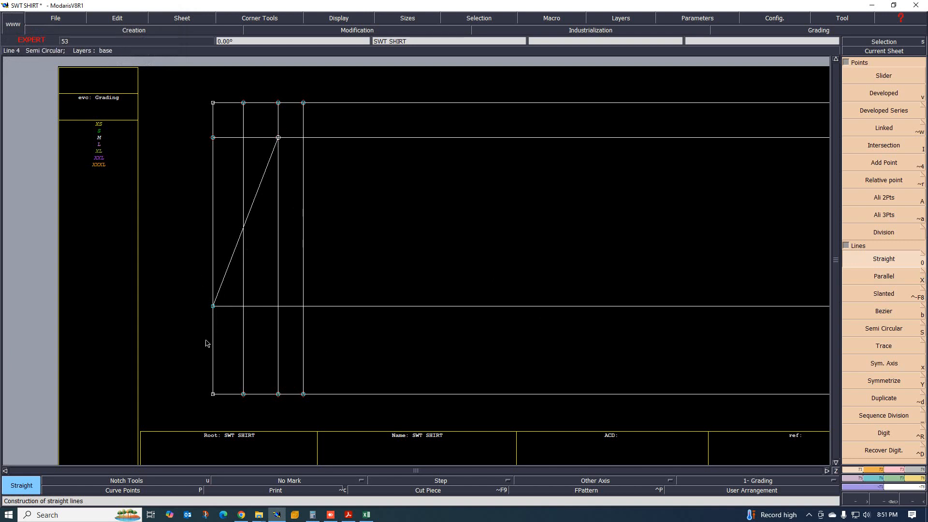
Check the sleeve drop measurement and its position on the garment diagram in the Excel size chart
click(367, 515)
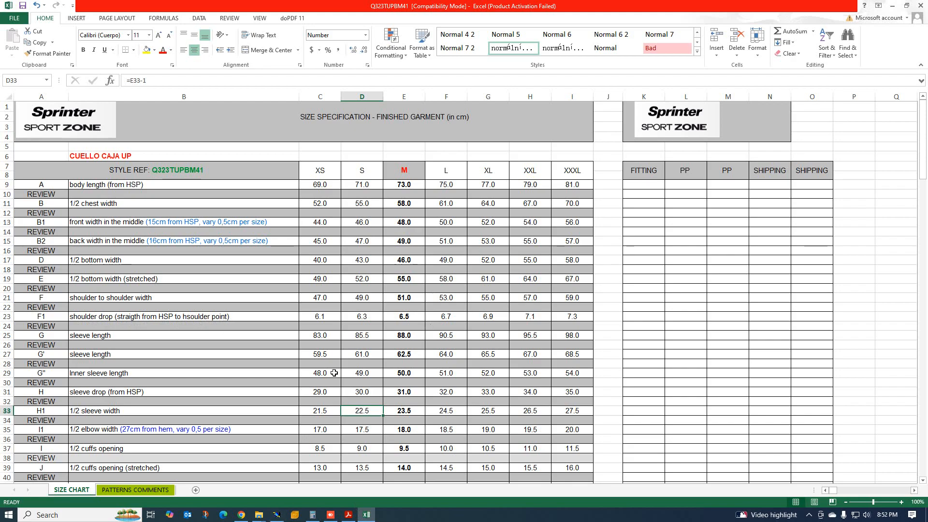
scroll(319, 373, down, 11)
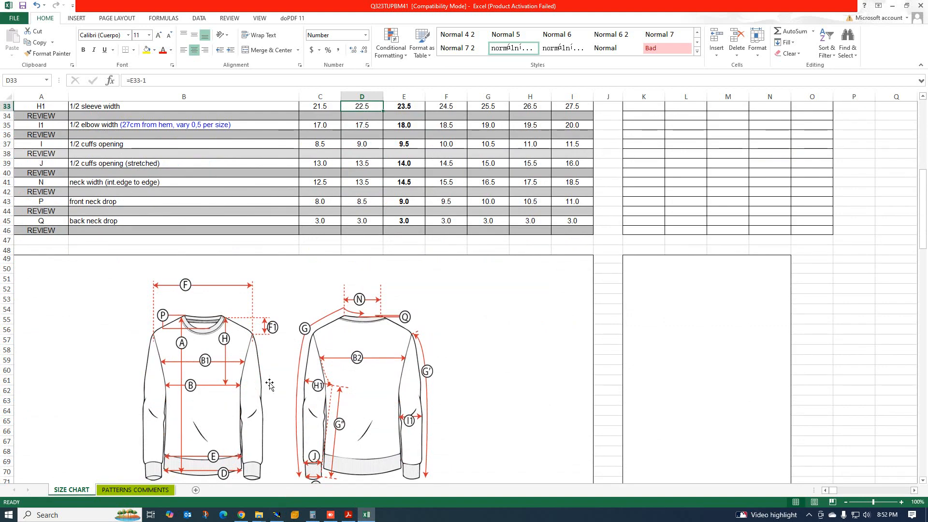
scroll(225, 350, up, 5)
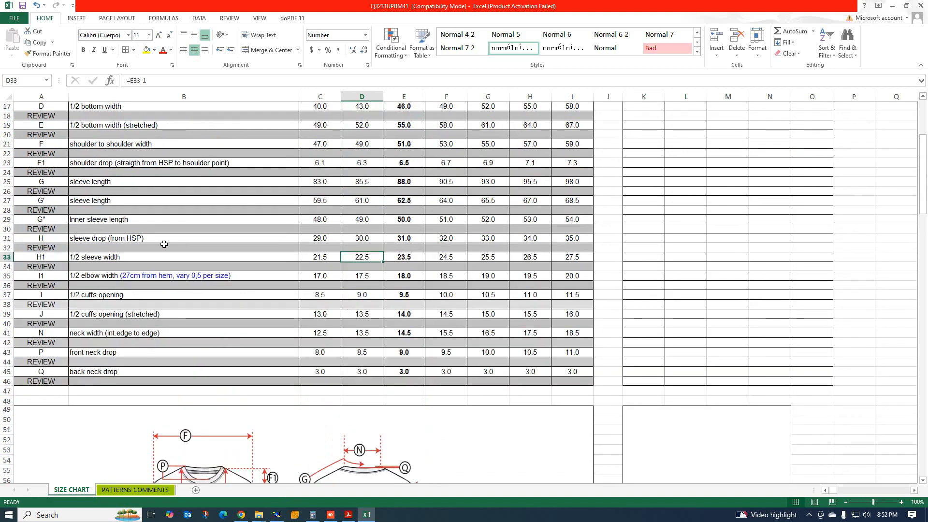
click(892, 5)
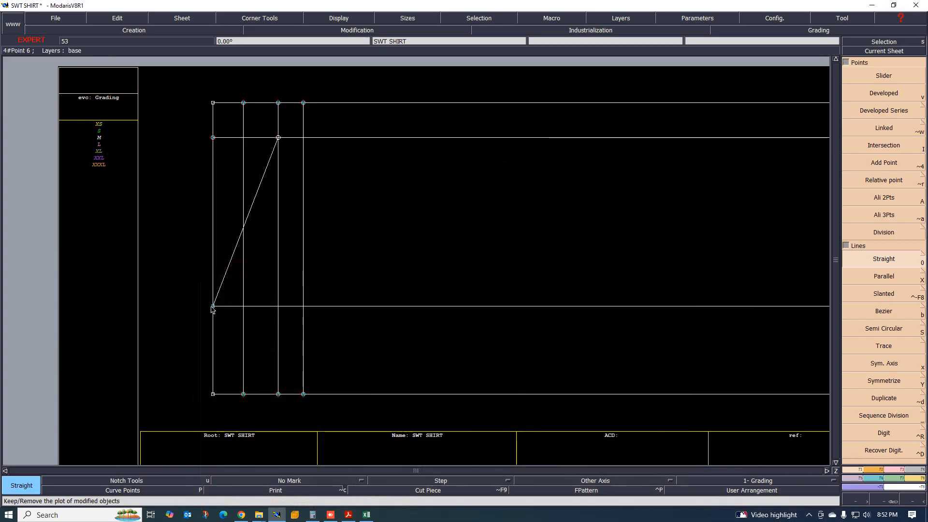
click(213, 256)
click(293, 263)
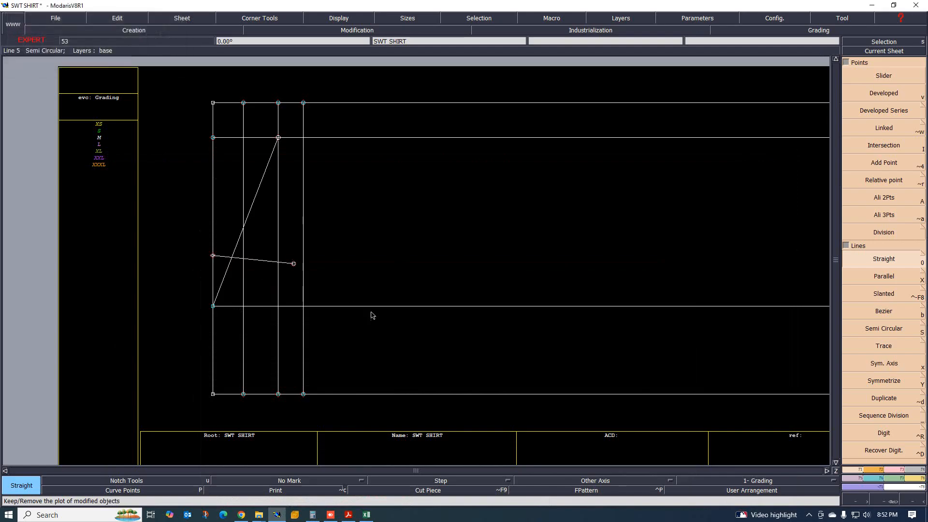
key(ctrl+z)
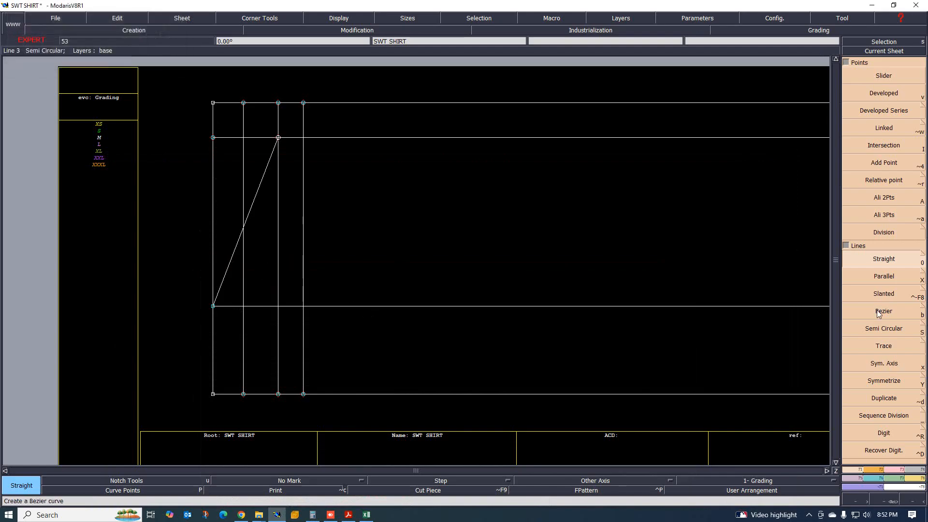
Draw a line parallel to the rectangle's left edge at -31 cm for the sleeve drop, consulting the Excel size chart
click(884, 277)
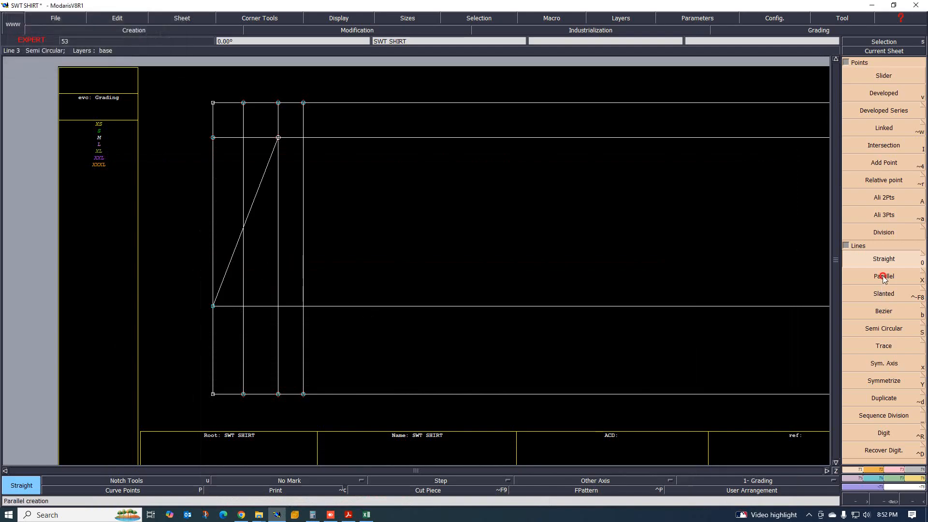
click(214, 252)
click(366, 515)
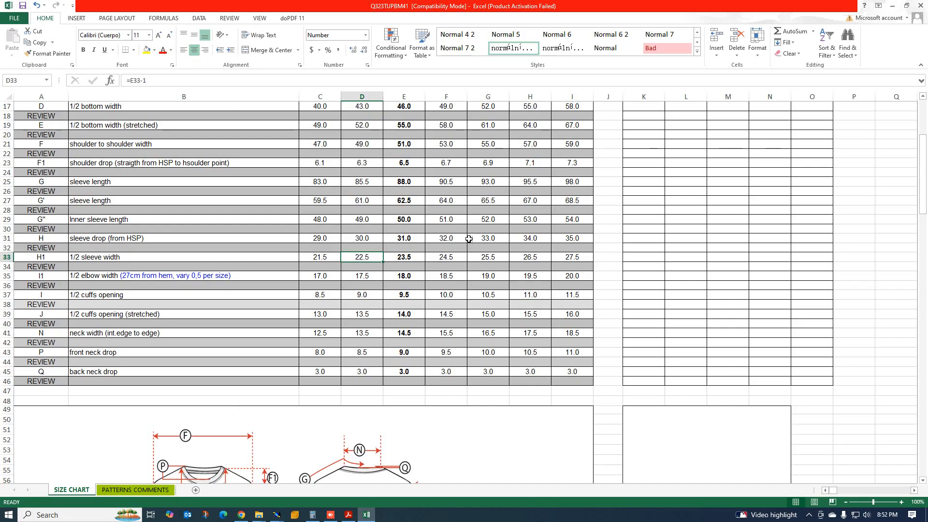
click(893, 6)
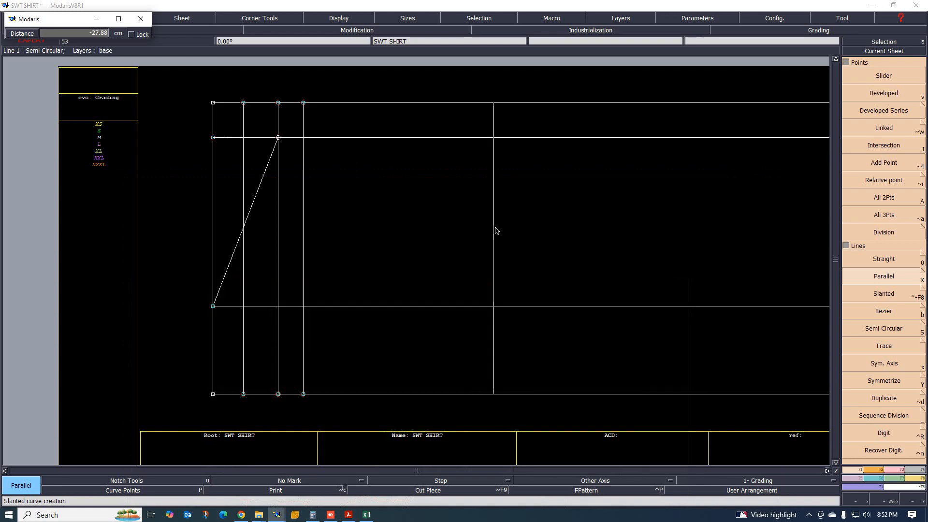
text(-)
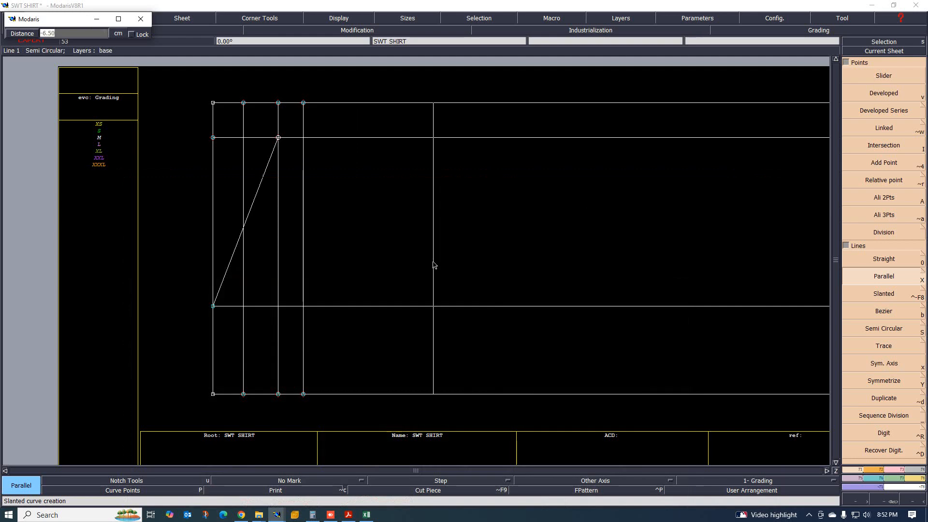
text(31)
key(Return)
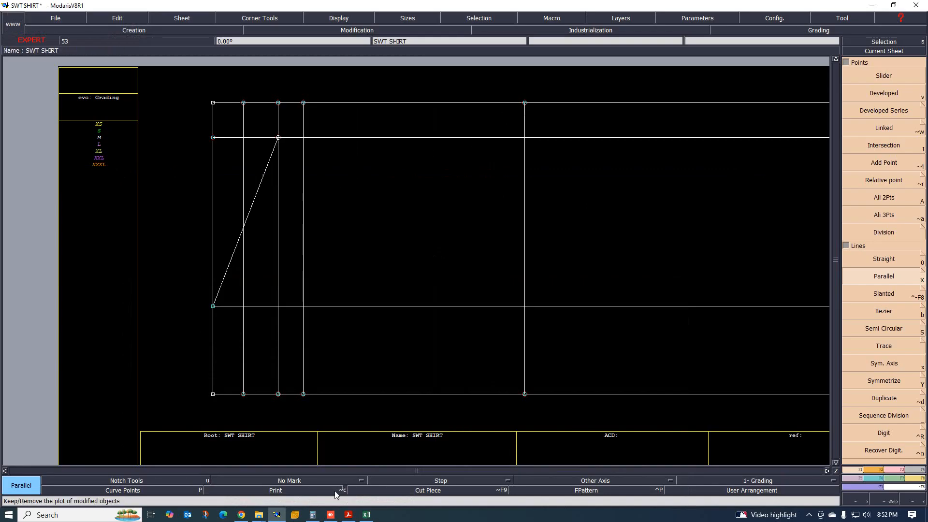
Check the middle width rows in the Excel size chart and draw a Modaris line parallel to the rectangle's left edge at -15 cm
click(366, 516)
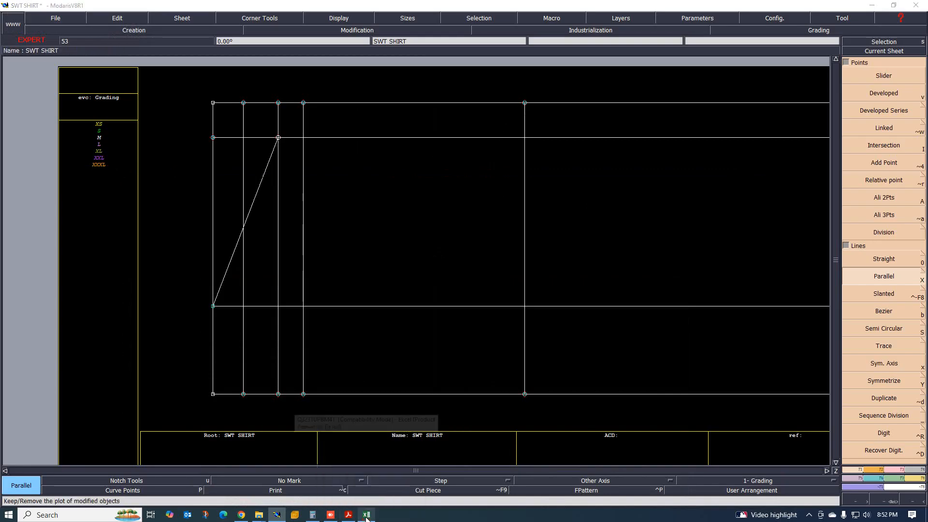
scroll(155, 193, up, 3)
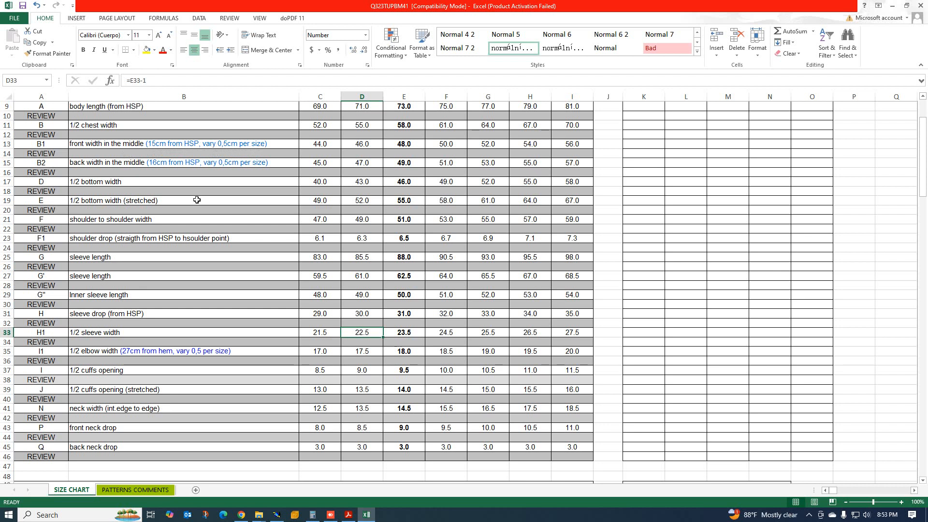
click(277, 515)
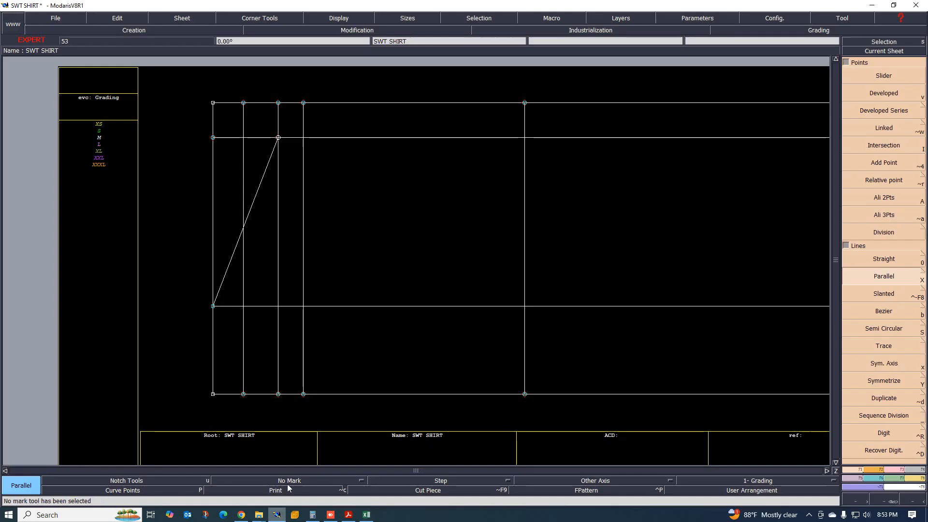
scroll(250, 238, up, 1)
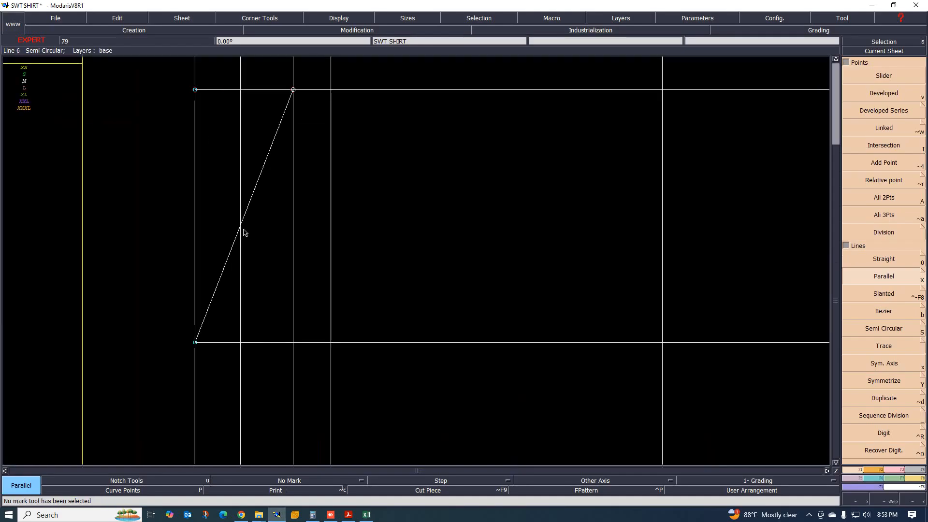
click(196, 219)
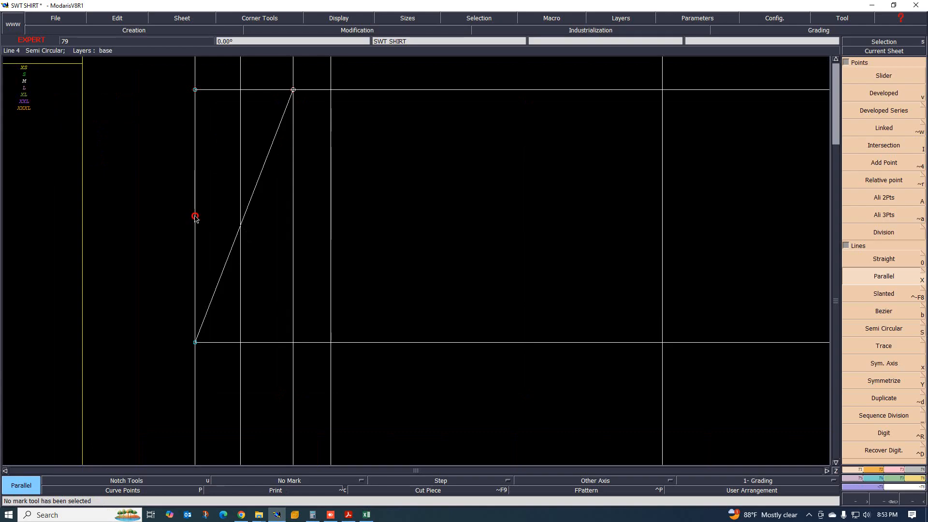
text(-15)
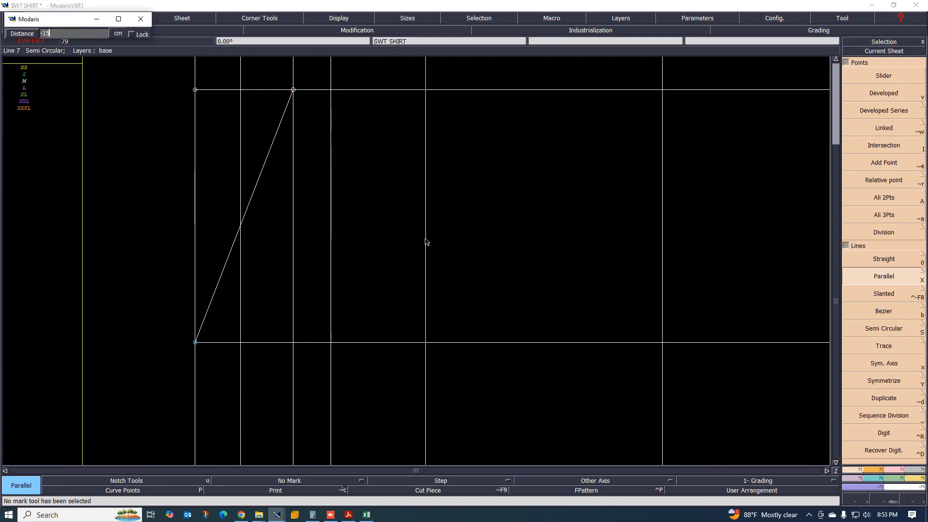
key(Return)
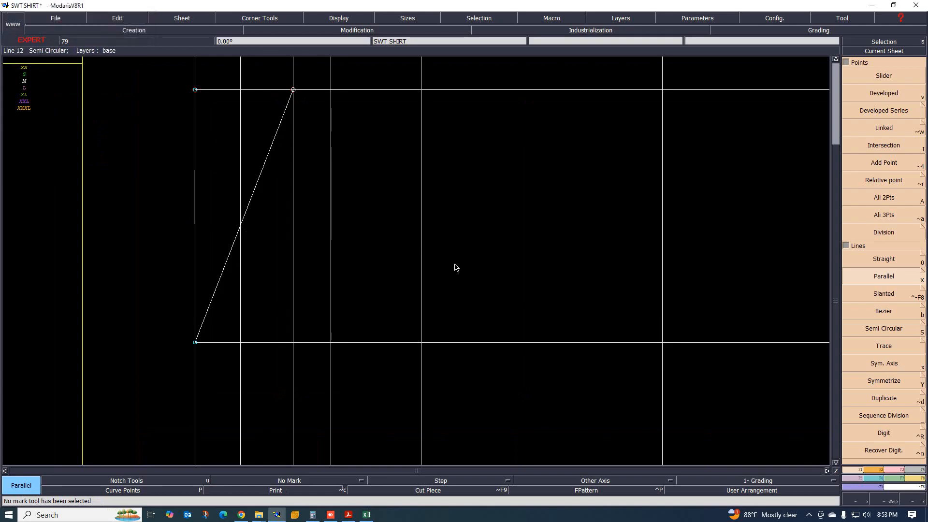
Review the construction lines and consult the front and back middle widths in the Excel size chart
scroll(328, 259, down, 2)
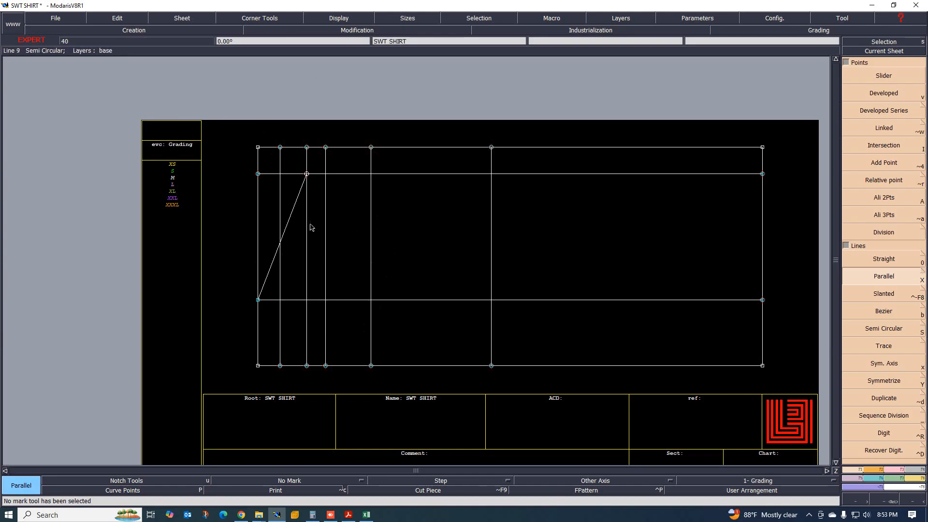
scroll(314, 218, down, 3)
scroll(335, 185, up, 2)
scroll(339, 192, up, 1)
scroll(317, 224, up, 1)
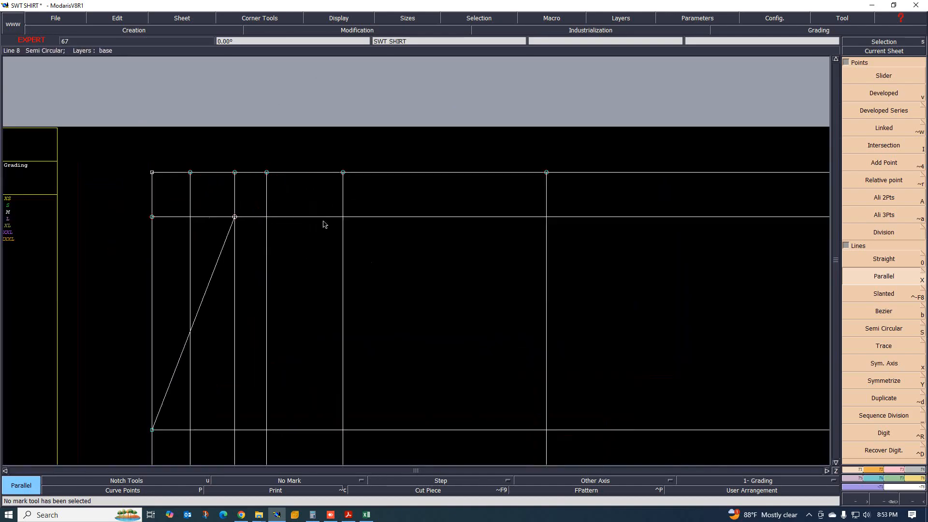
scroll(304, 217, down, 3)
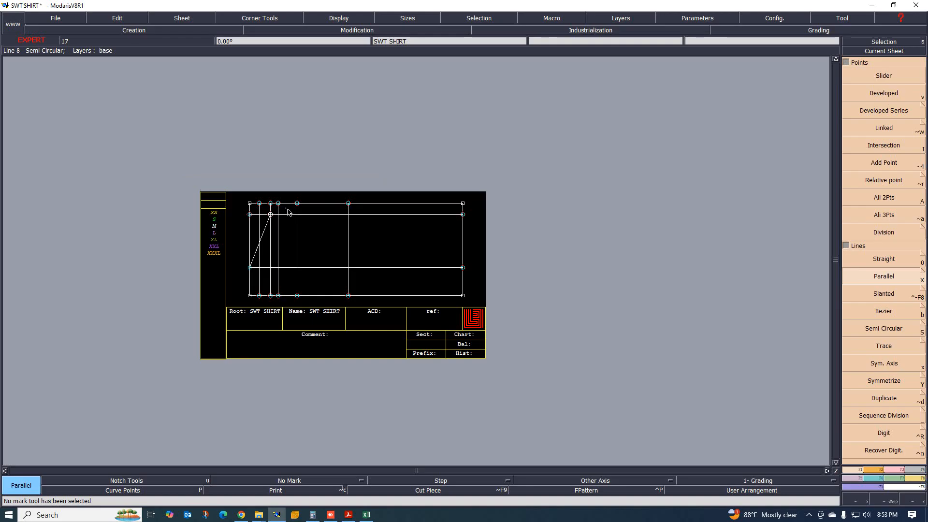
click(366, 515)
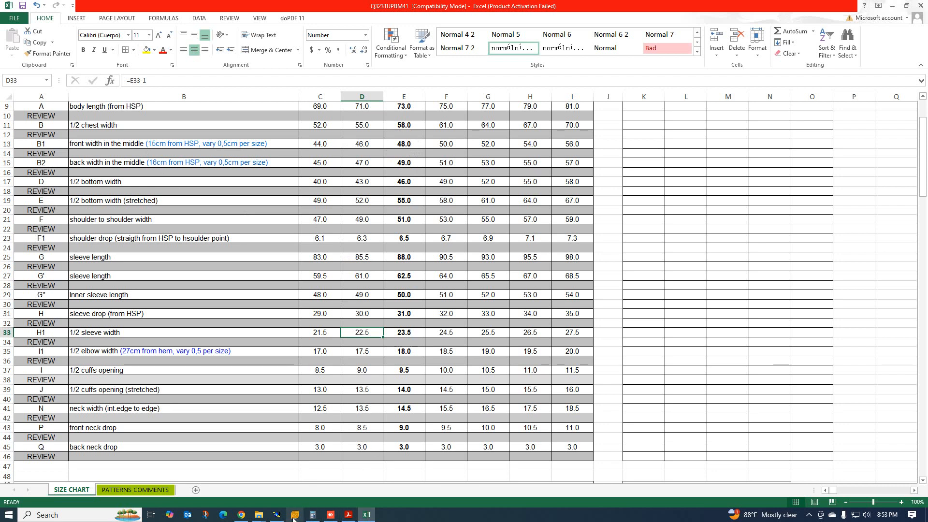
click(277, 515)
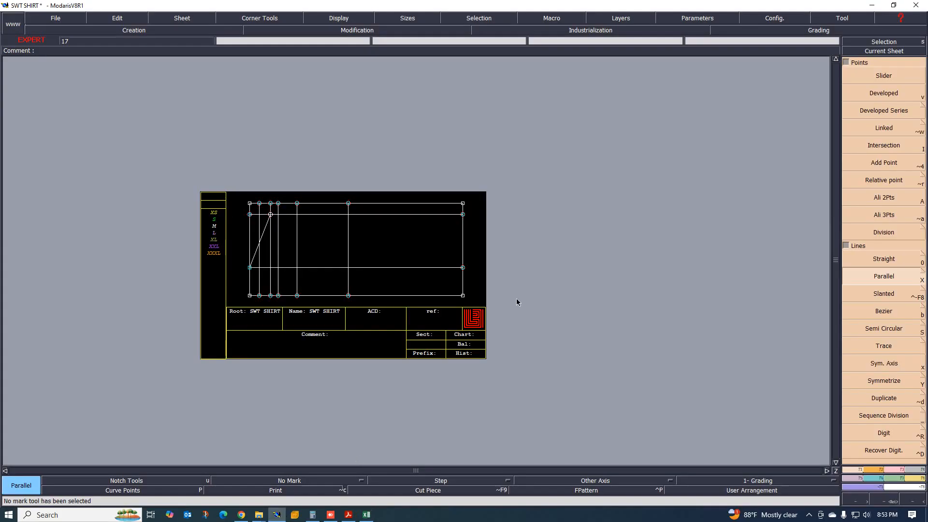
Place developed points at 24 and 24.5 cm from the lower end of the middle width line for the front and back half widths
scroll(290, 215, up, 2)
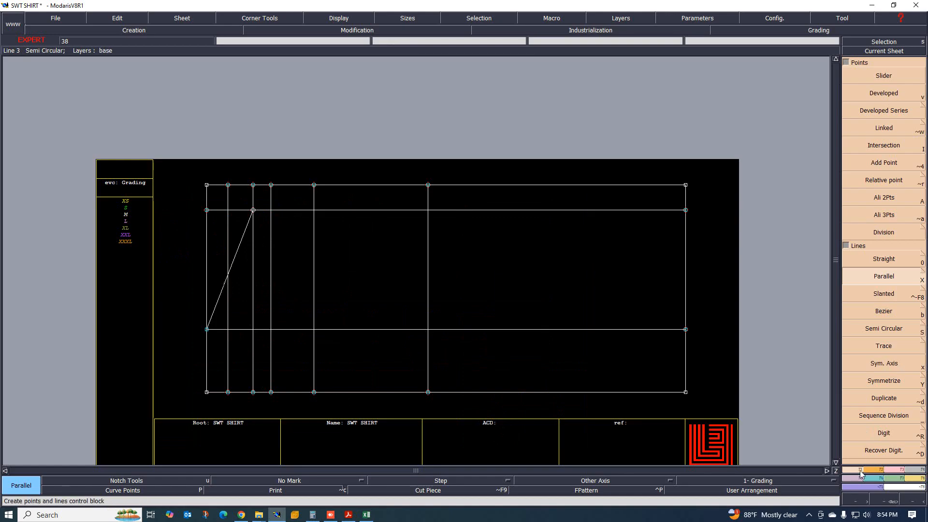
click(883, 94)
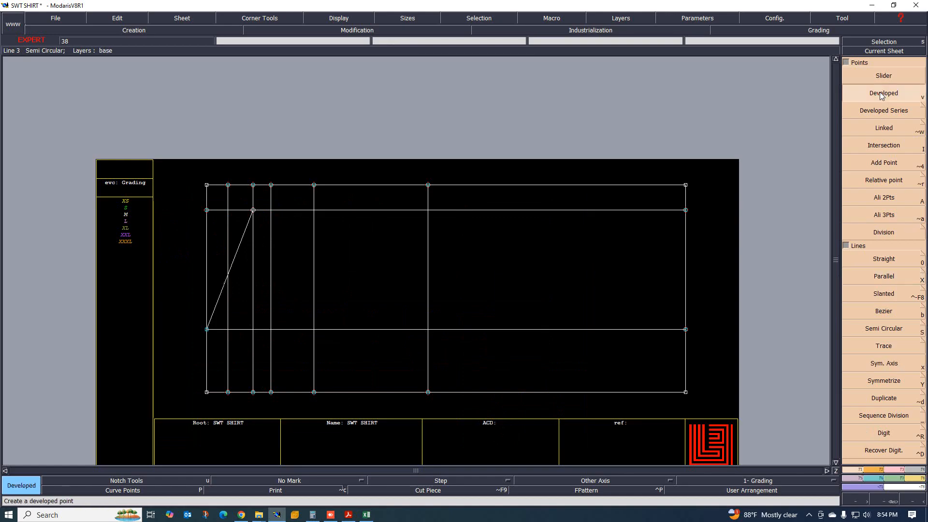
click(315, 392)
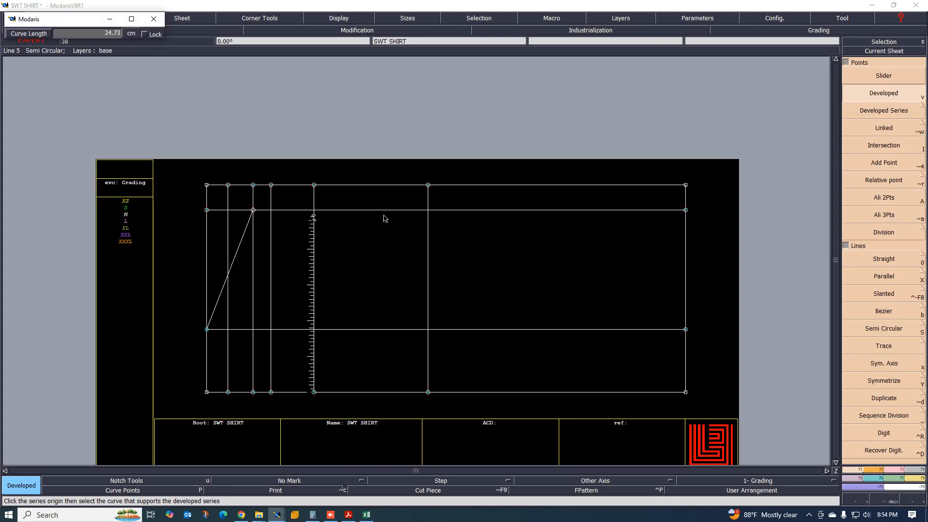
text(24)
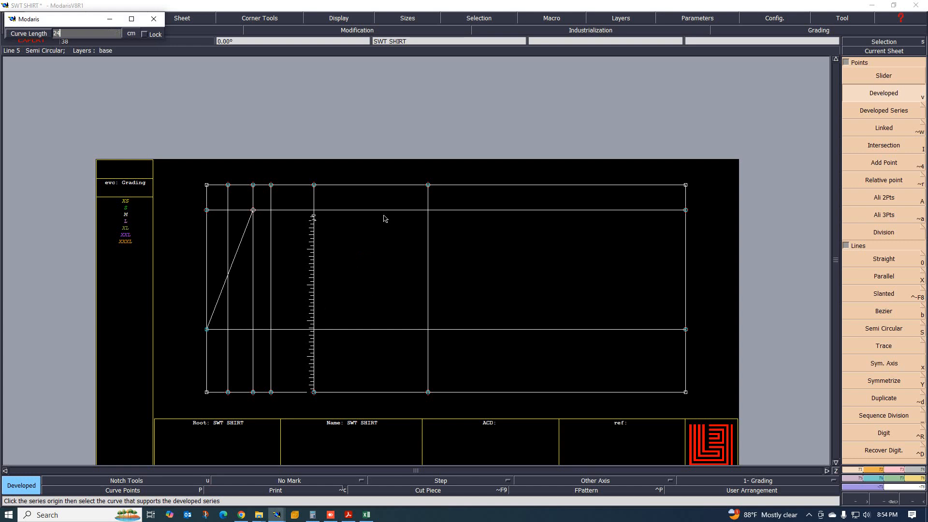
key(Return)
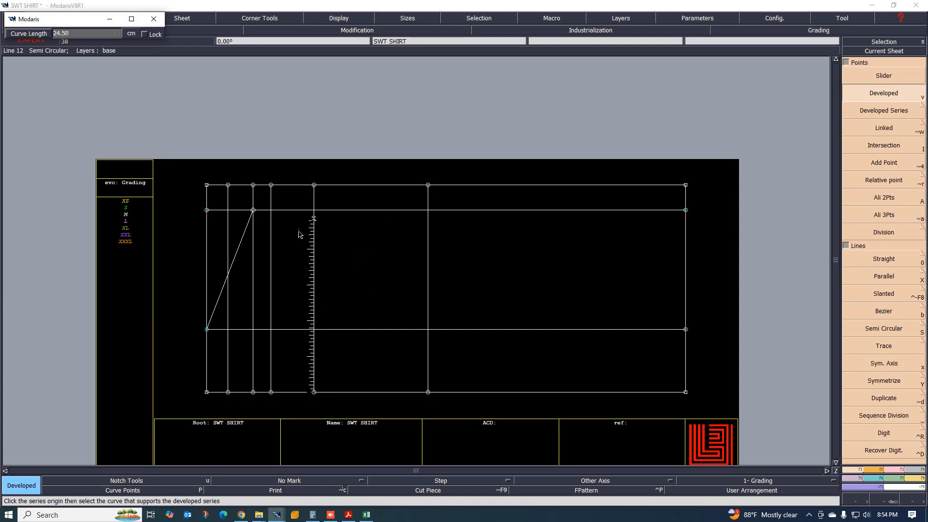
scroll(332, 202, up, 2)
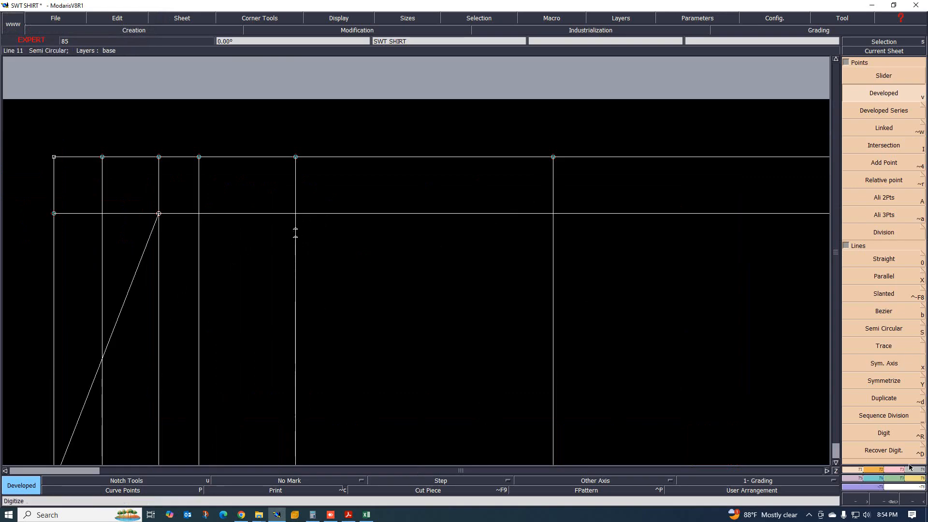
click(896, 471)
click(884, 282)
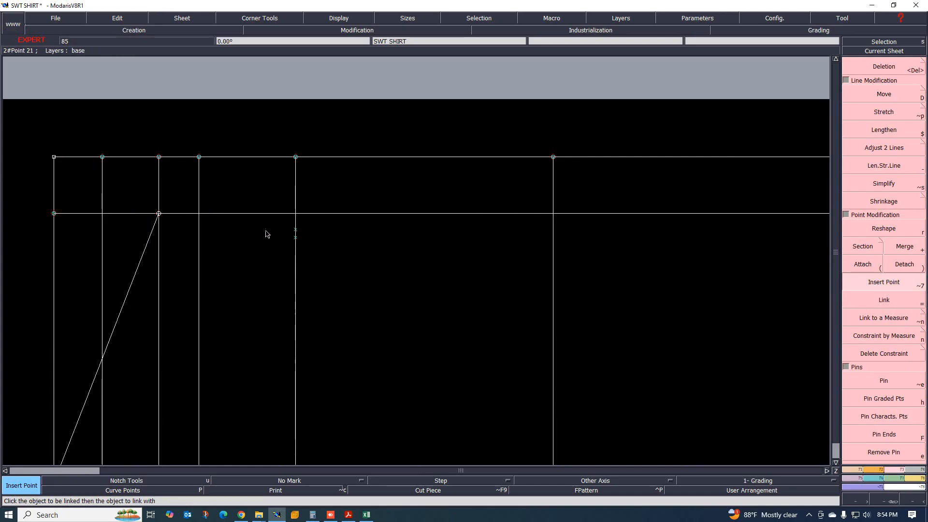
scroll(218, 239, down, 1)
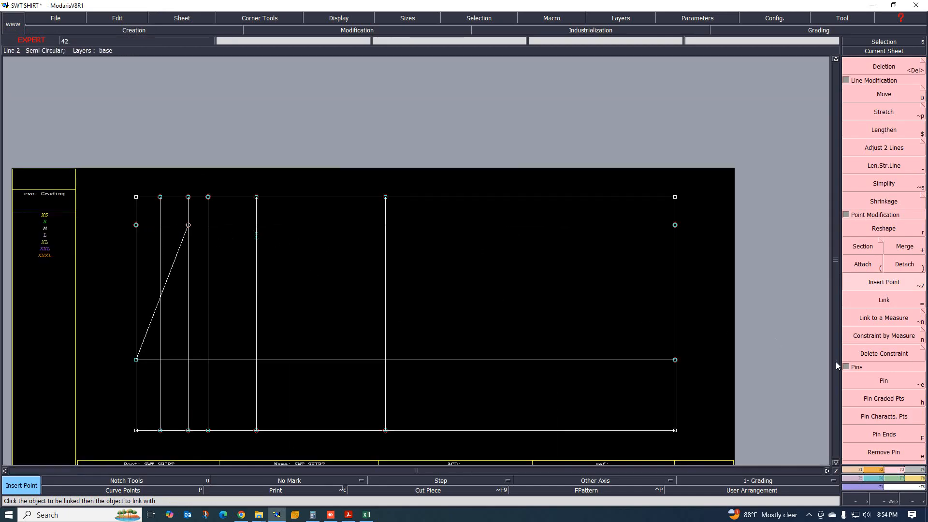
Try to draw the armhole as a Bezier line from the shoulder point through the 24.5 cm width point to the sleeve drop line, and undo it
click(857, 469)
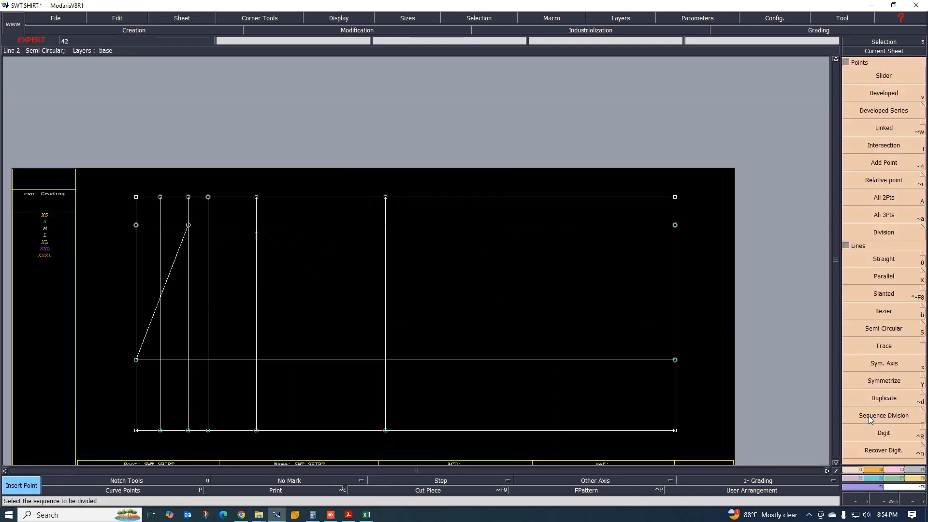
click(884, 311)
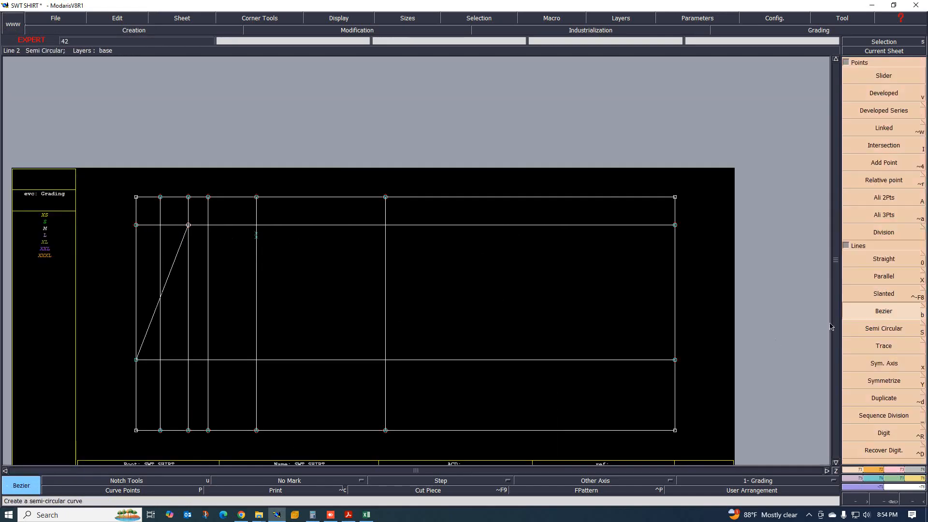
click(189, 225)
click(256, 234)
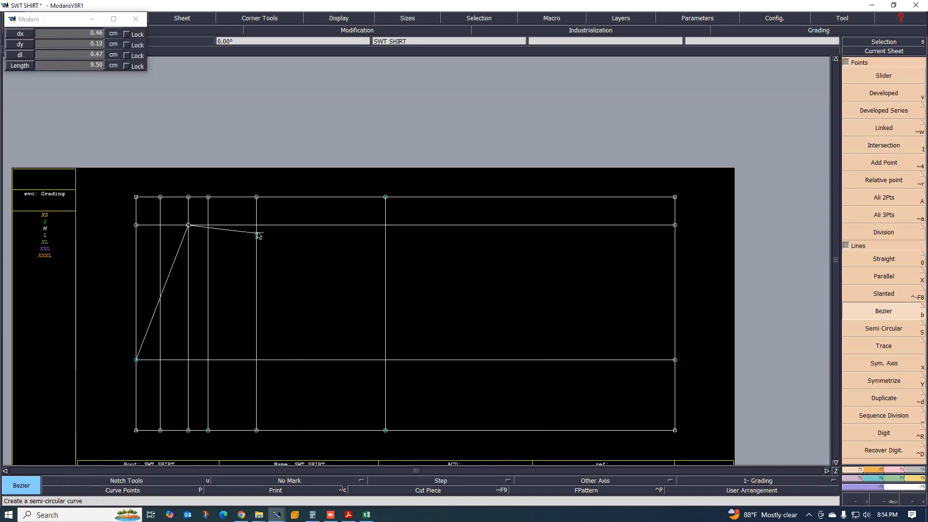
click(386, 197)
scroll(312, 219, up, 1)
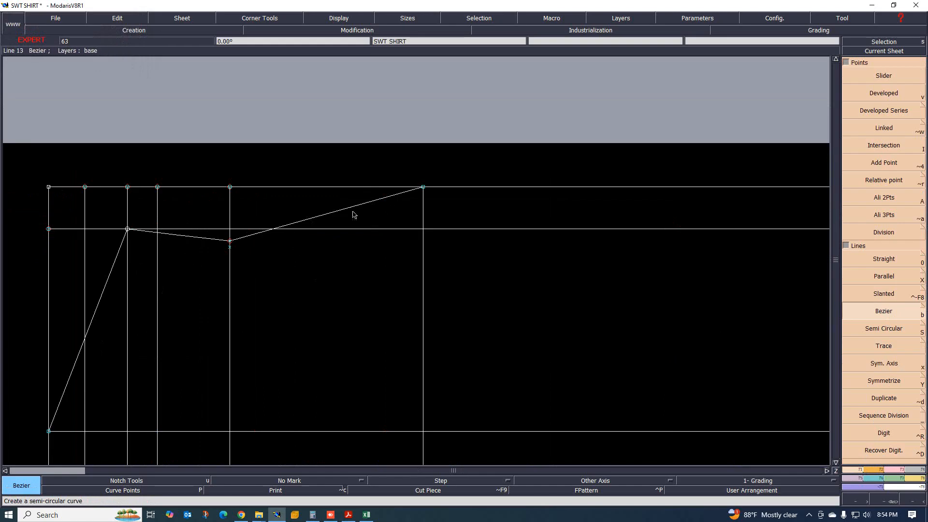
key(ctrl+z)
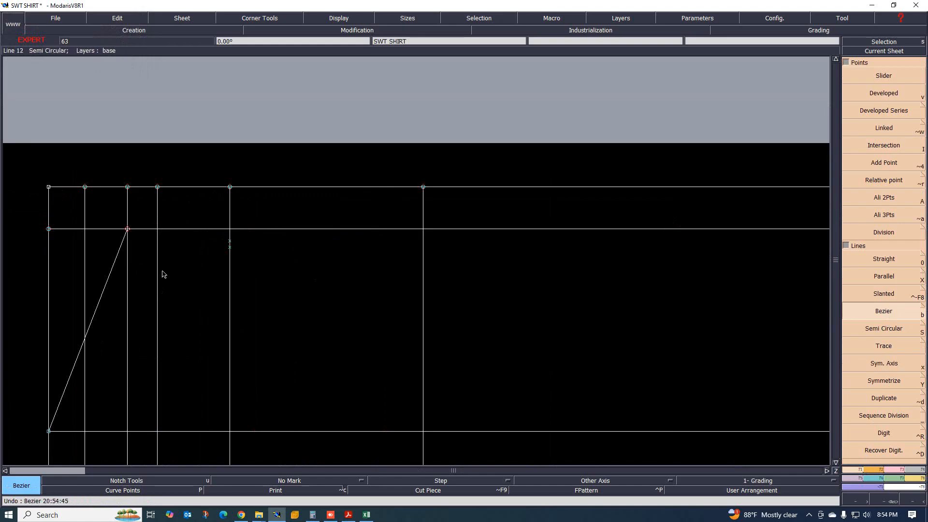
Draw two Bezier armhole curves from the shoulder point through the 24.5 and 24 cm width points to the sleeve drop line's upper end
click(127, 229)
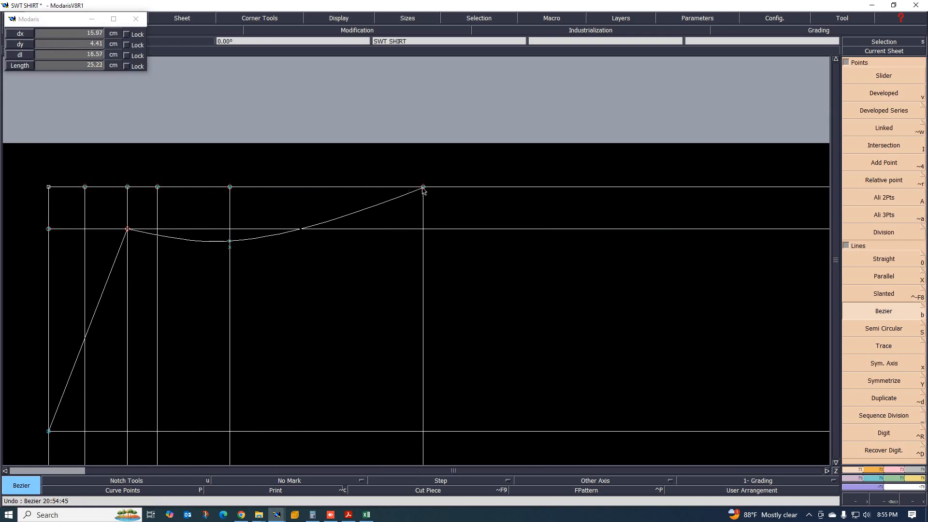
click(423, 187)
click(127, 229)
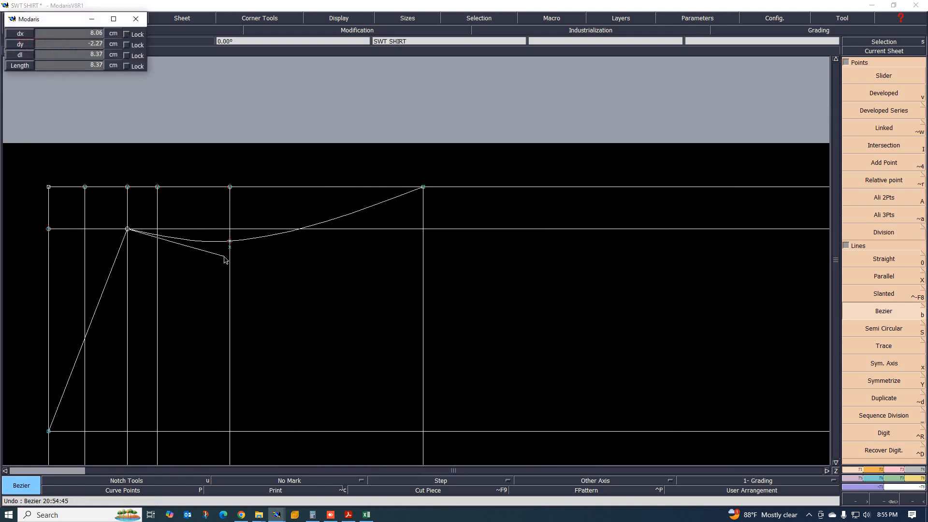
click(230, 248)
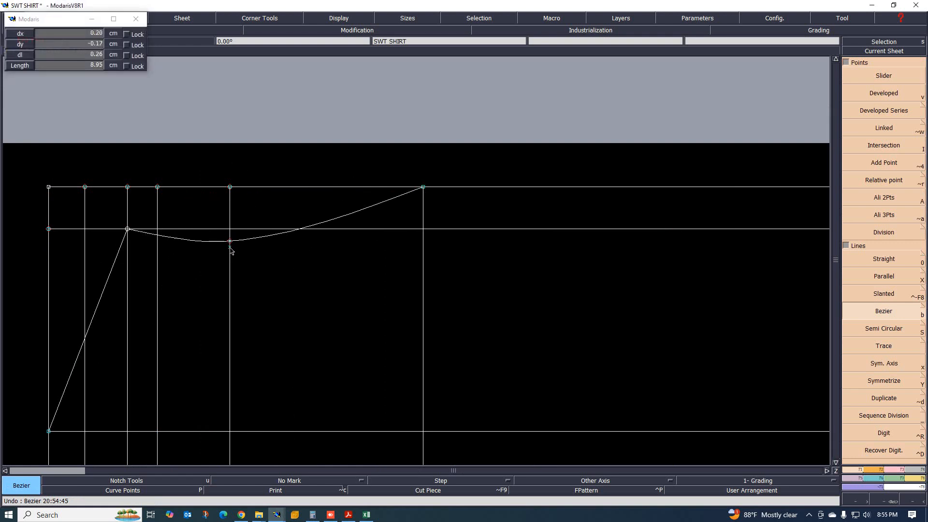
click(423, 188)
scroll(193, 257, down, 2)
scroll(219, 268, up, 3)
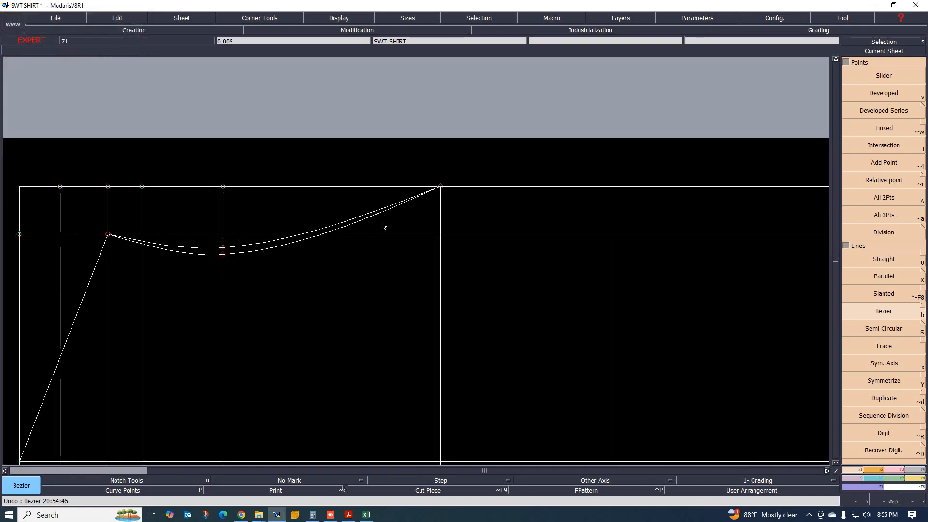
Display the curve handles and reshape the lower armhole curve into a deeper scoop using its underarm and middle handles
click(339, 19)
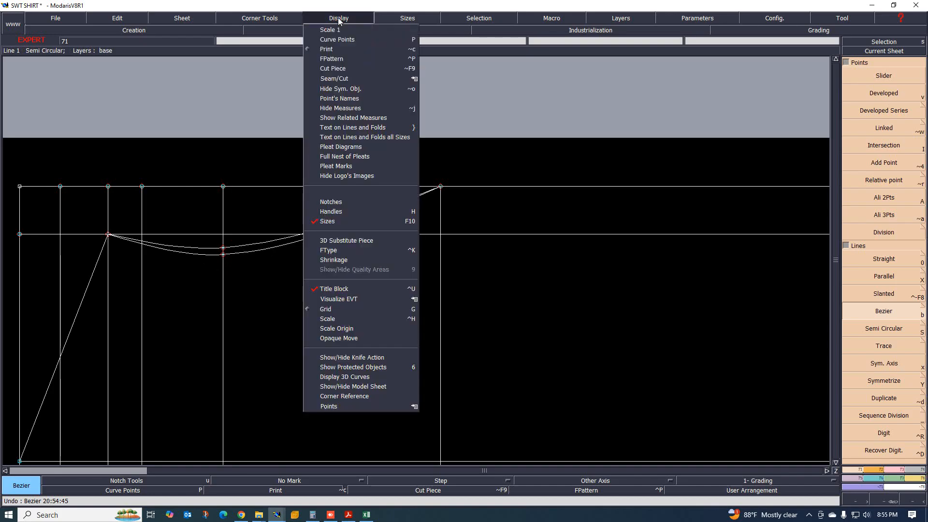
click(340, 212)
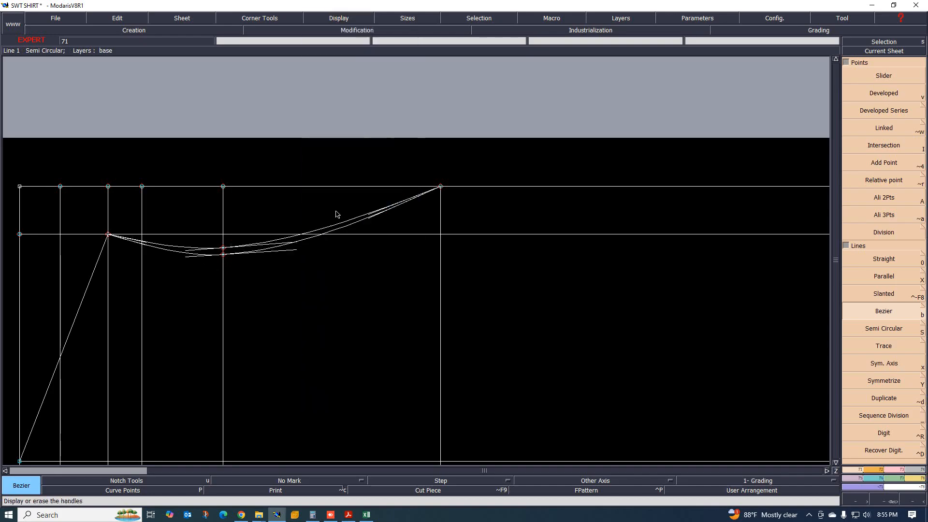
click(892, 472)
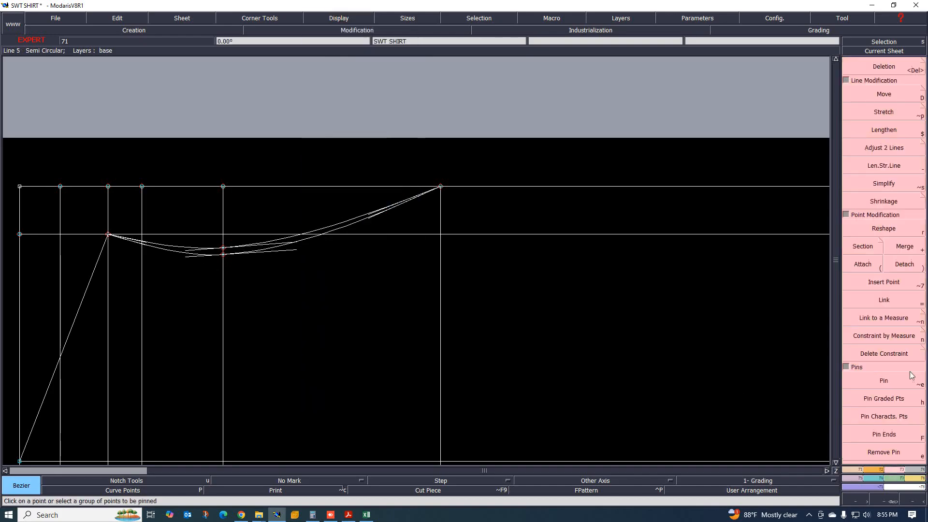
click(879, 228)
click(368, 217)
click(408, 264)
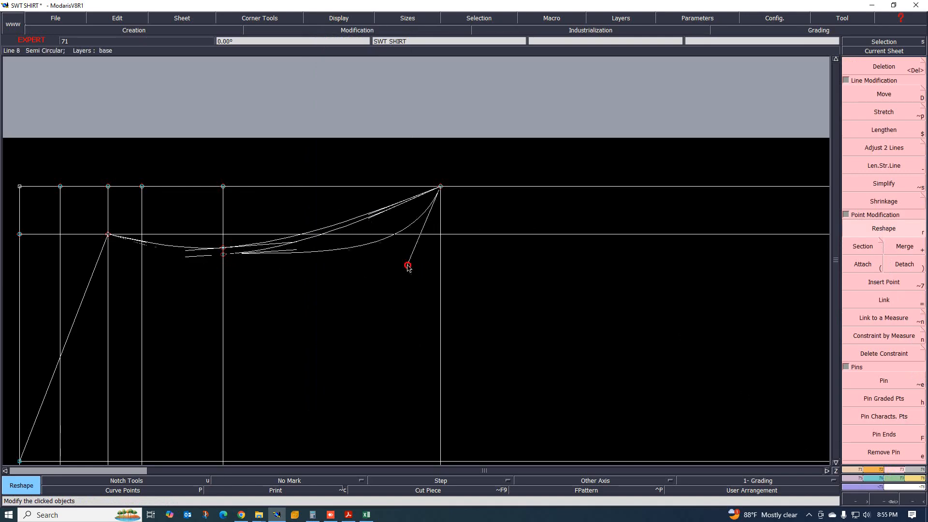
click(294, 253)
click(302, 259)
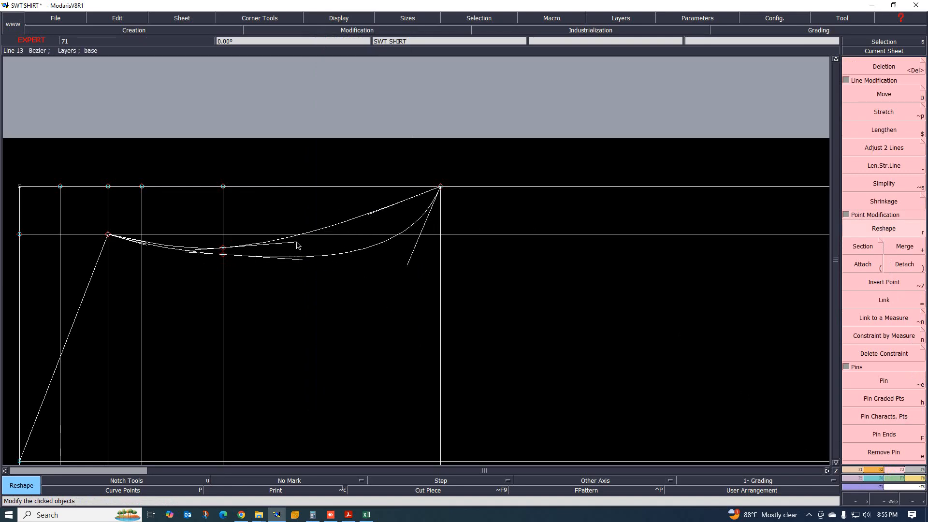
Reshape the upper armhole curve to follow the lower one, and refine the underarm and middle handles of both curves
click(297, 242)
click(326, 252)
click(408, 265)
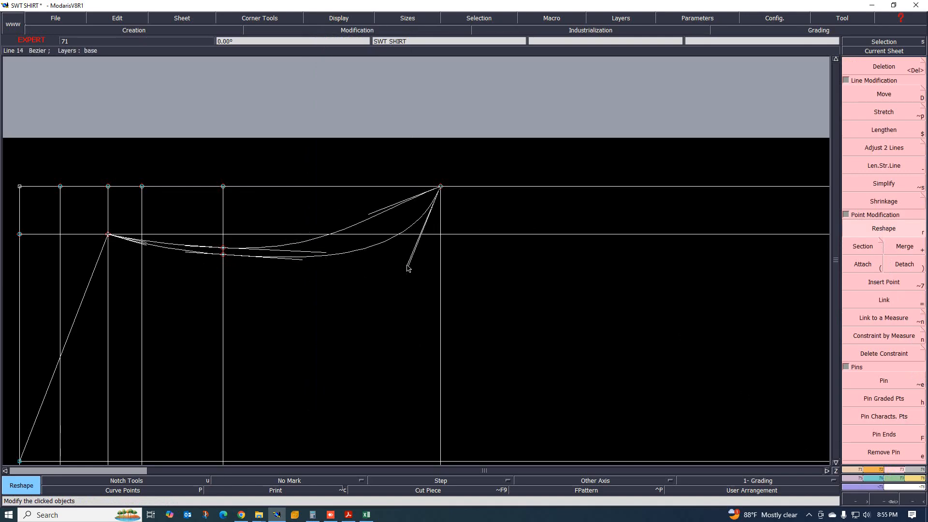
click(432, 279)
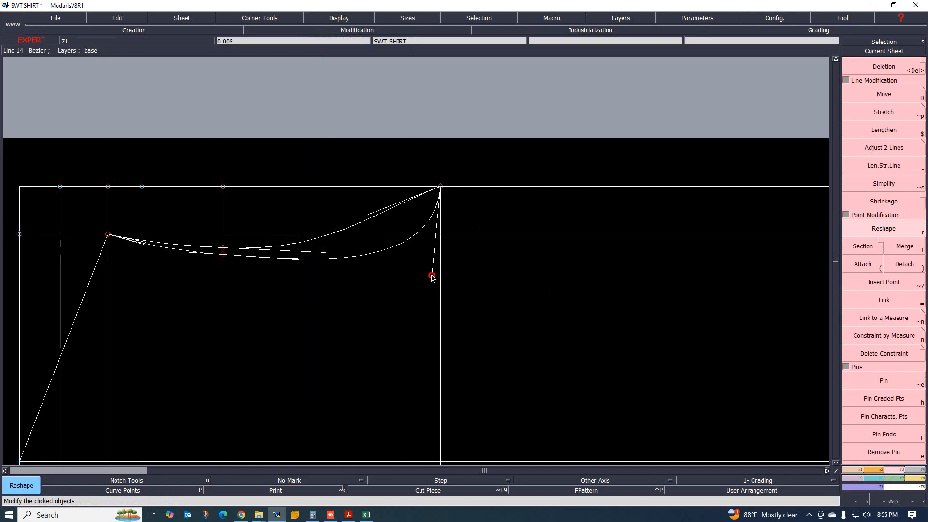
click(303, 259)
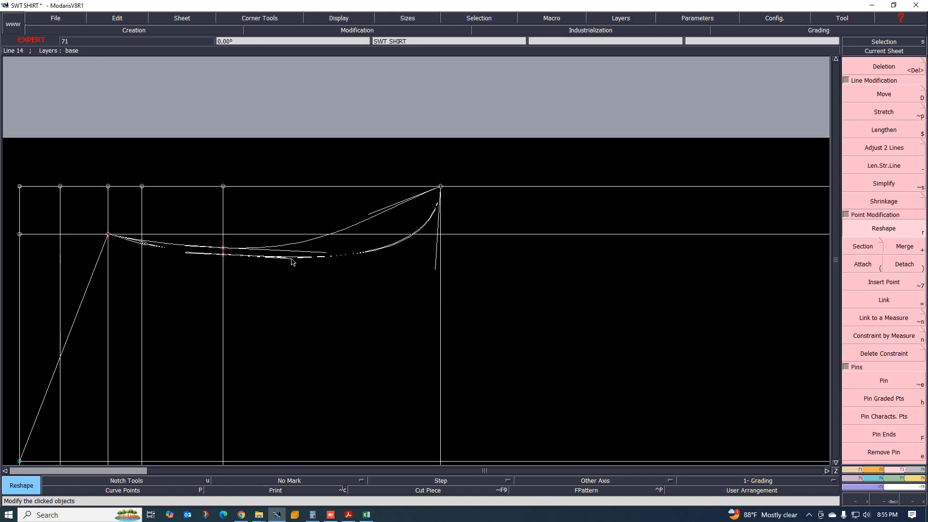
click(425, 247)
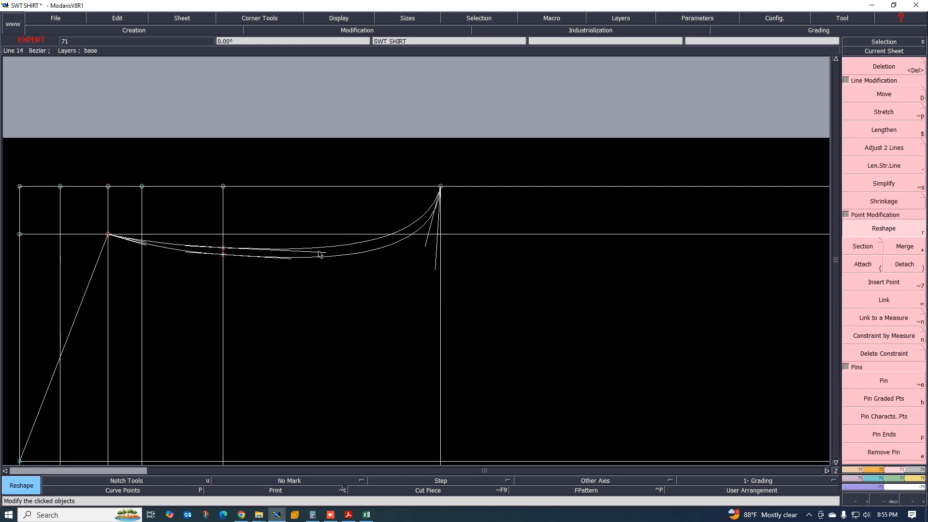
click(317, 252)
Review both armhole curves and check the front and back middle width rows and their HSP distances in the Excel size chart
scroll(317, 266, down, 1)
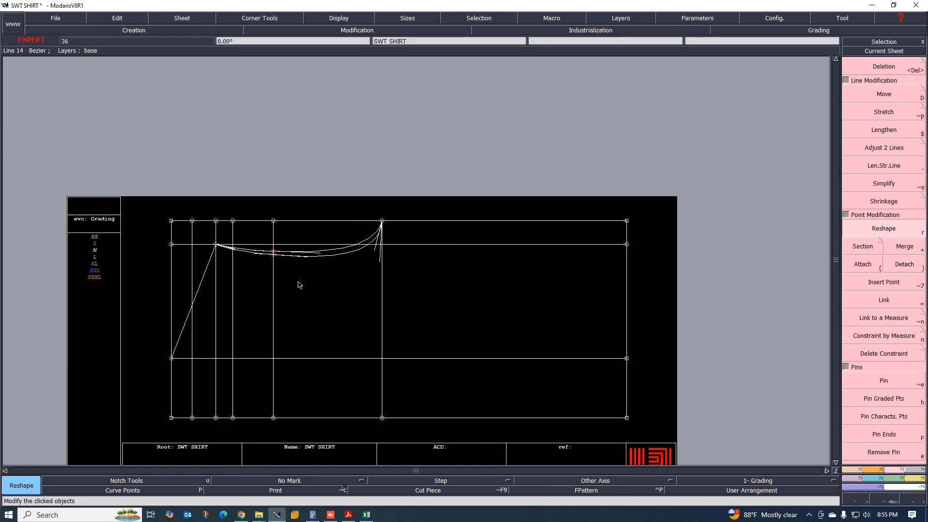
scroll(295, 285, up, 1)
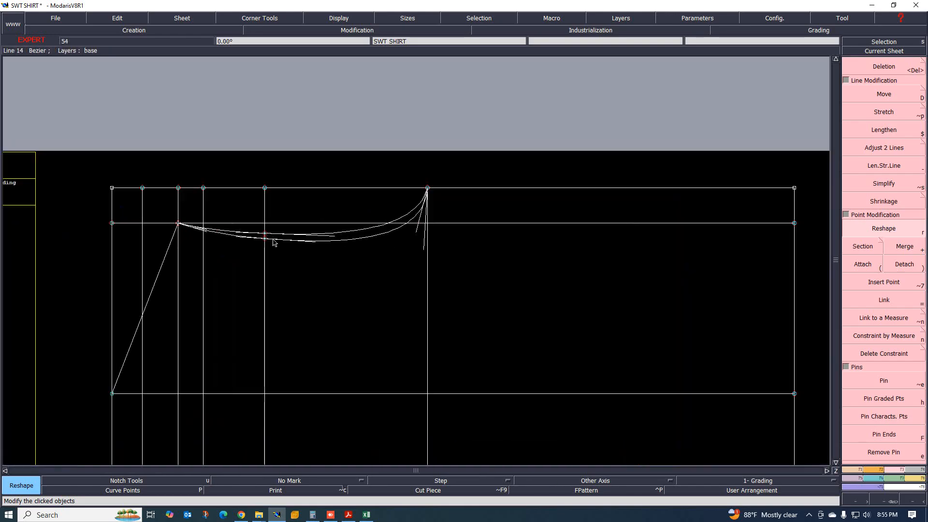
scroll(291, 247, down, 1)
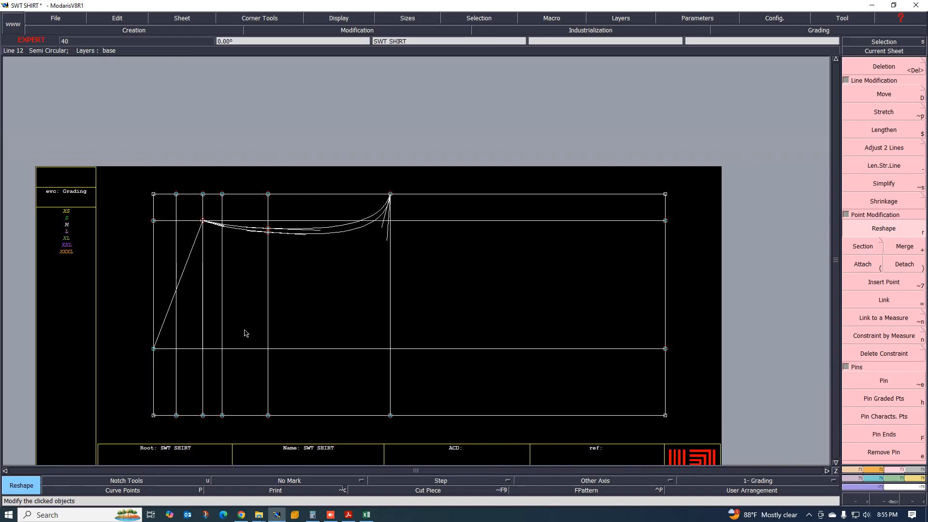
scroll(240, 328, up, 1)
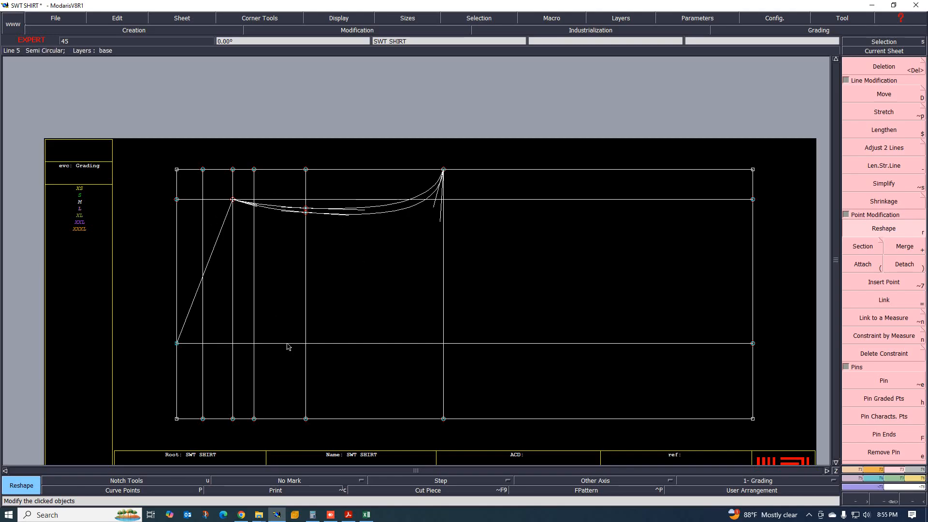
click(366, 515)
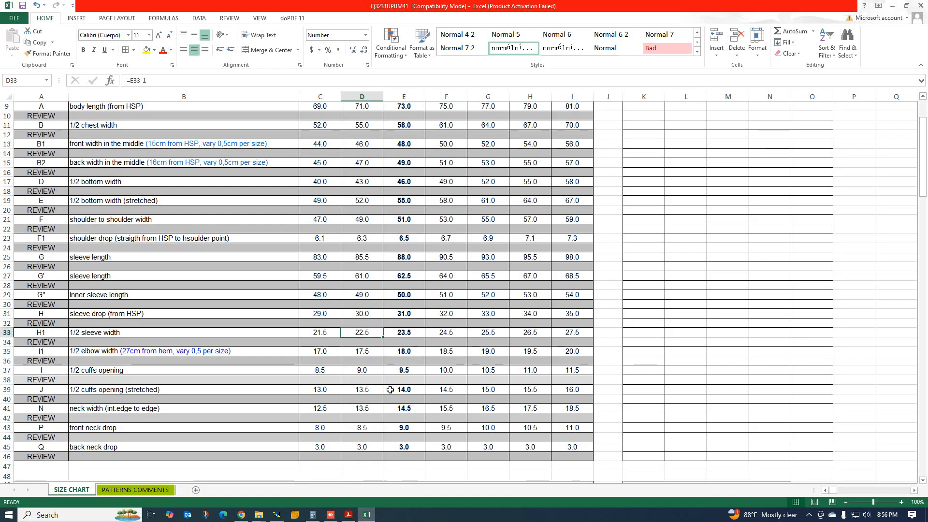
scroll(310, 227, up, 3)
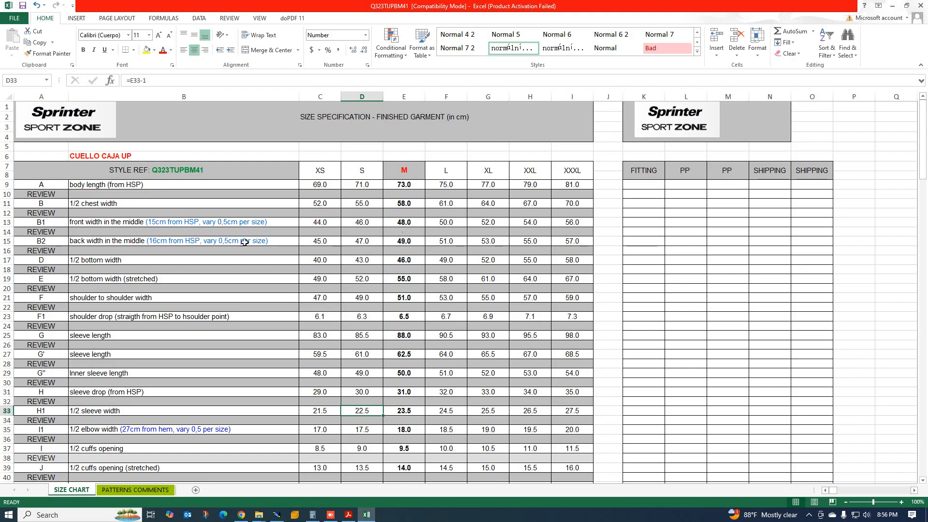
click(277, 515)
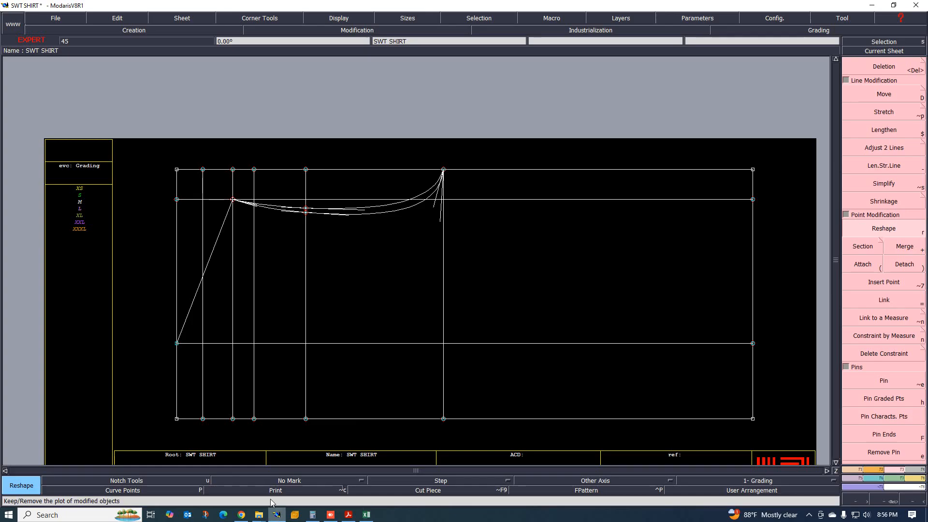
scroll(290, 228, up, 2)
scroll(288, 224, down, 3)
scroll(293, 210, up, 2)
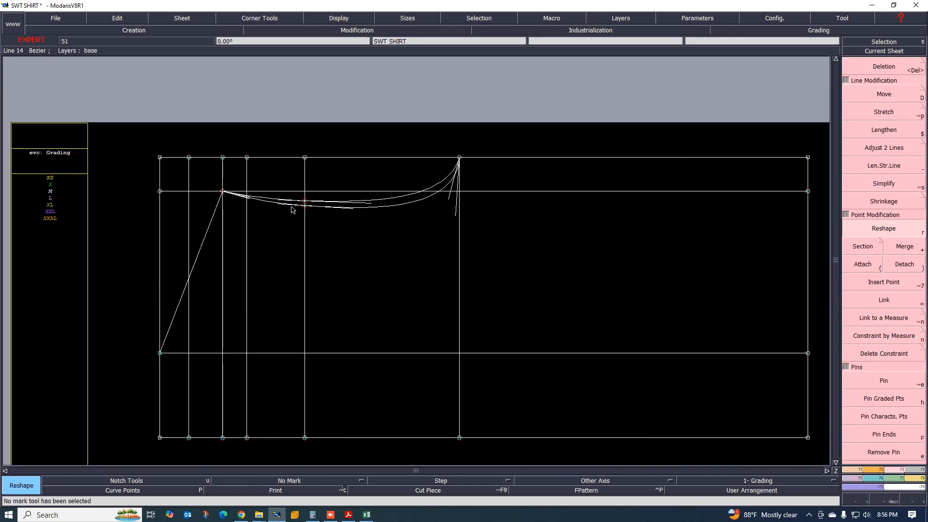
scroll(297, 227, up, 1)
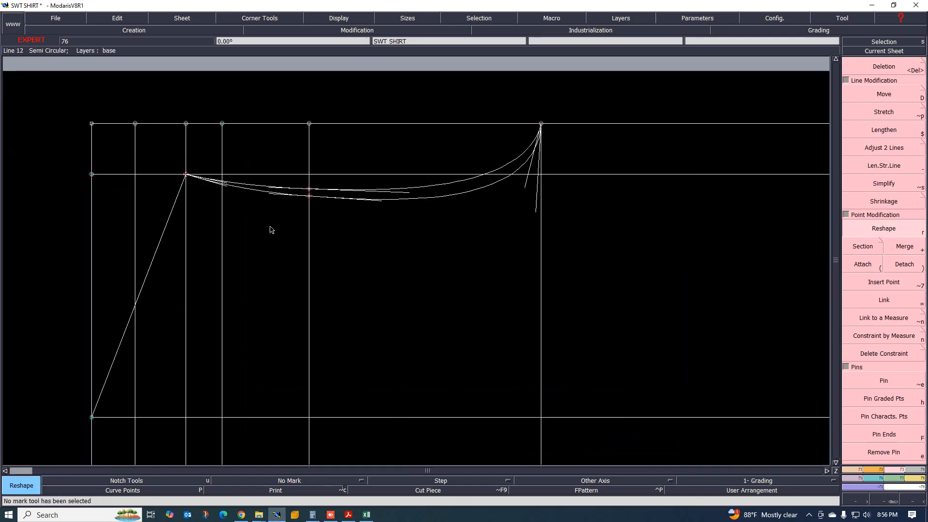
scroll(272, 228, down, 2)
scroll(282, 220, up, 2)
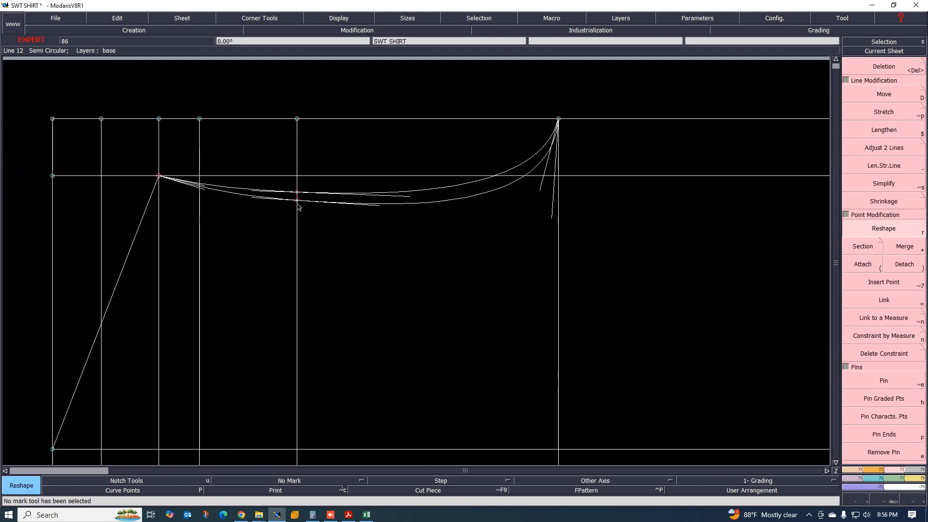
Move the middle points of both armhole curves 2.00 cm horizontally toward the underarm, with no vertical shift
key(shift+e)
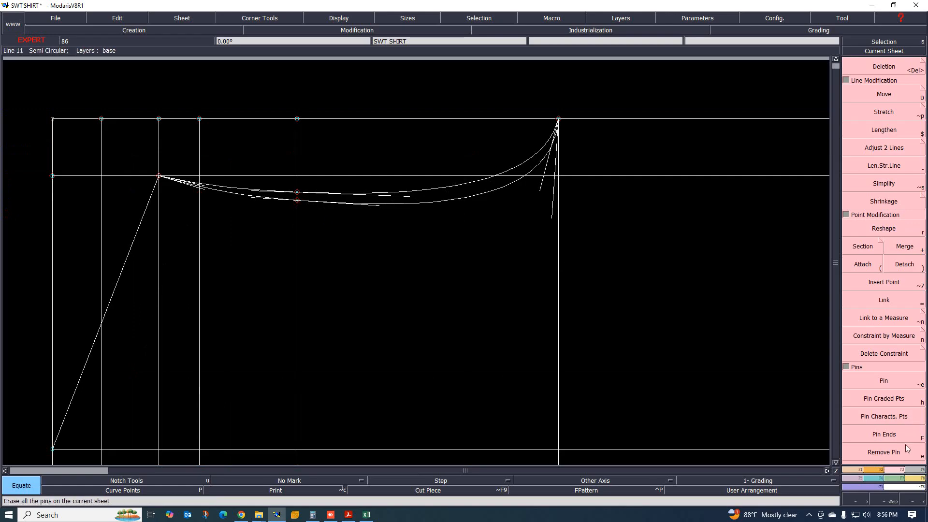
click(885, 231)
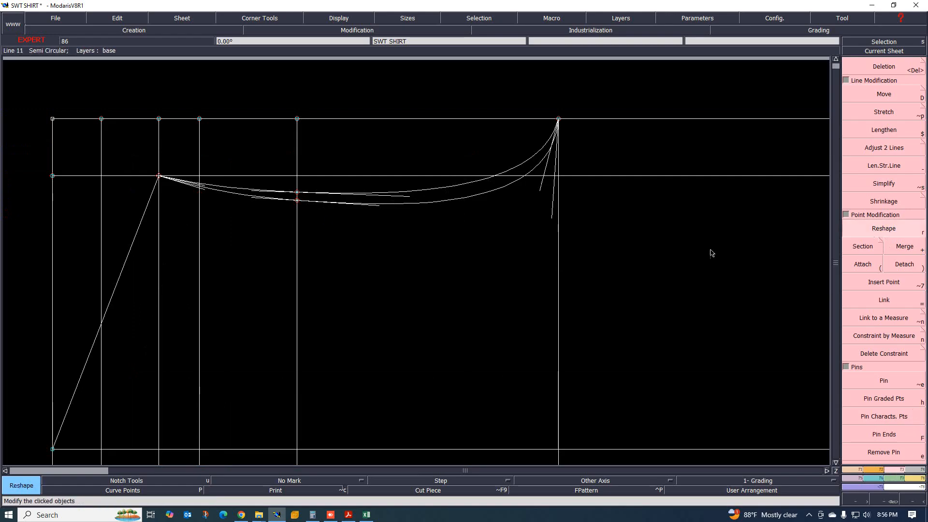
click(295, 202)
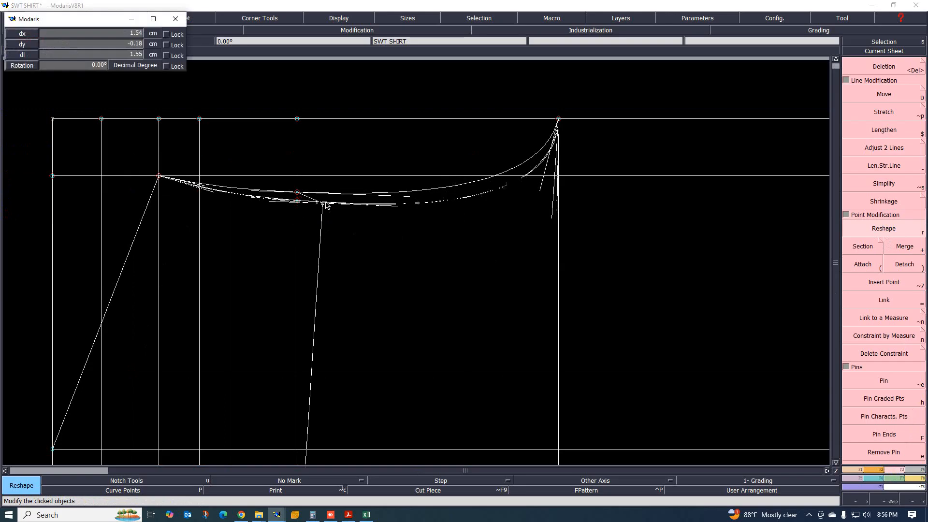
text(2.00)
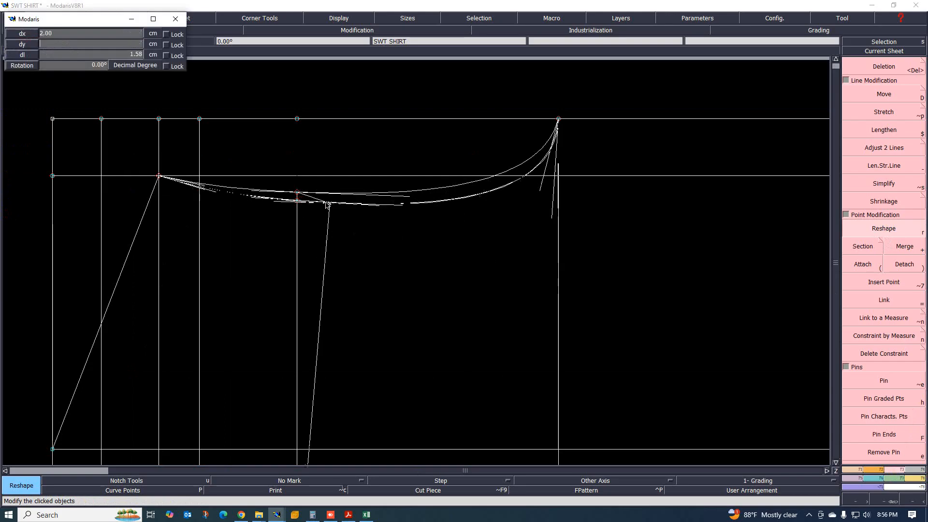
text(00)
key(Return)
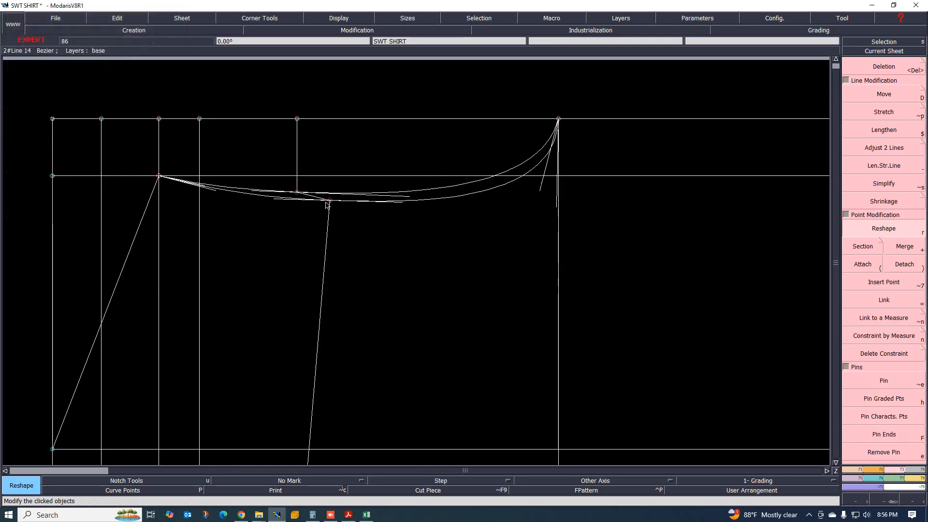
click(298, 193)
key(Down)
key(Down)
text(.5)
key(Return)
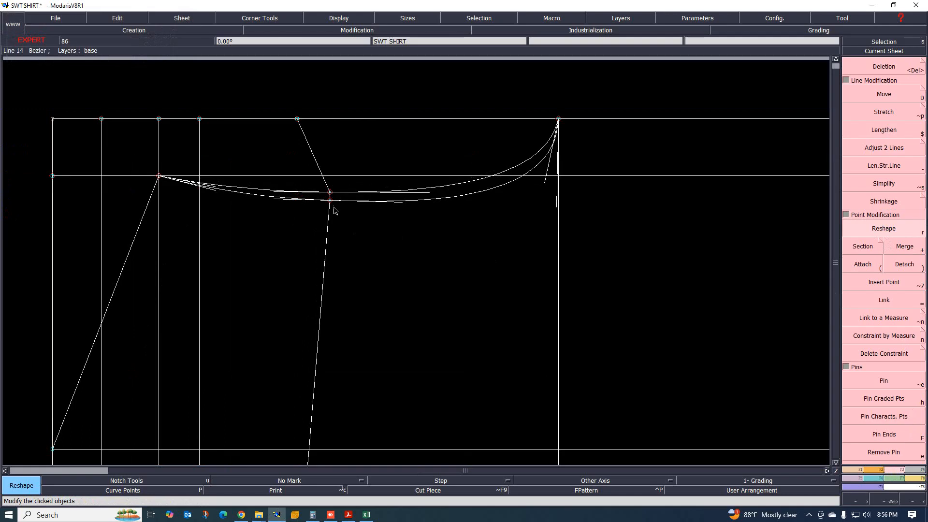
Shift both ends of the mid-armhole guide line 2 cm horizontally so it runs vertically through the curves' moved middle points
scroll(334, 211, down, 1)
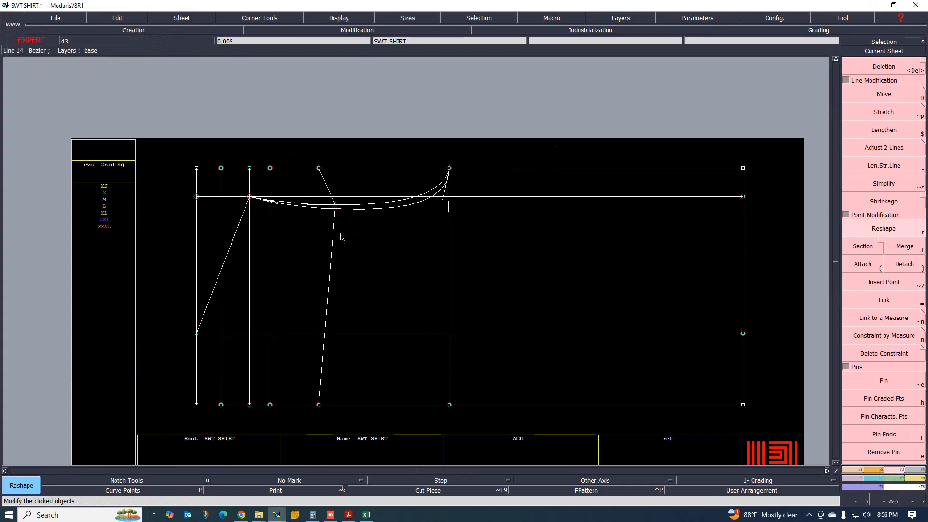
click(323, 405)
text(00)
key(Down)
key(Return)
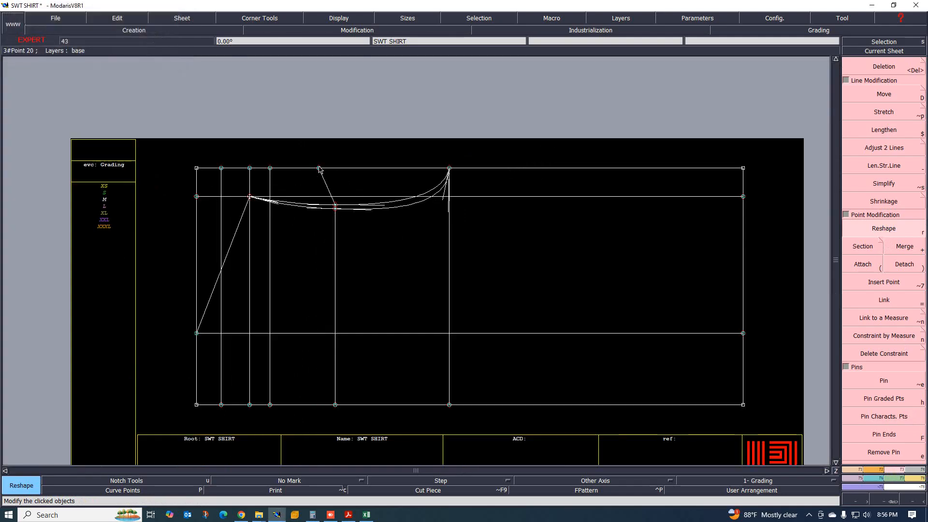
click(318, 168)
text(0)
key(Return)
scroll(344, 167, up, 2)
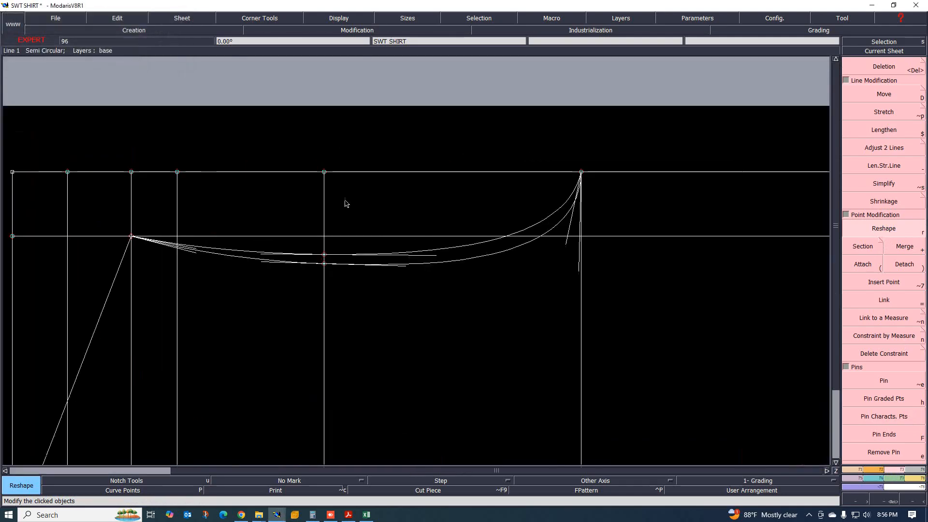
Lengthen the lower armhole curve's underarm handle along the sleeve drop line to make its scoop fuller
scroll(331, 244, down, 1)
scroll(337, 246, up, 1)
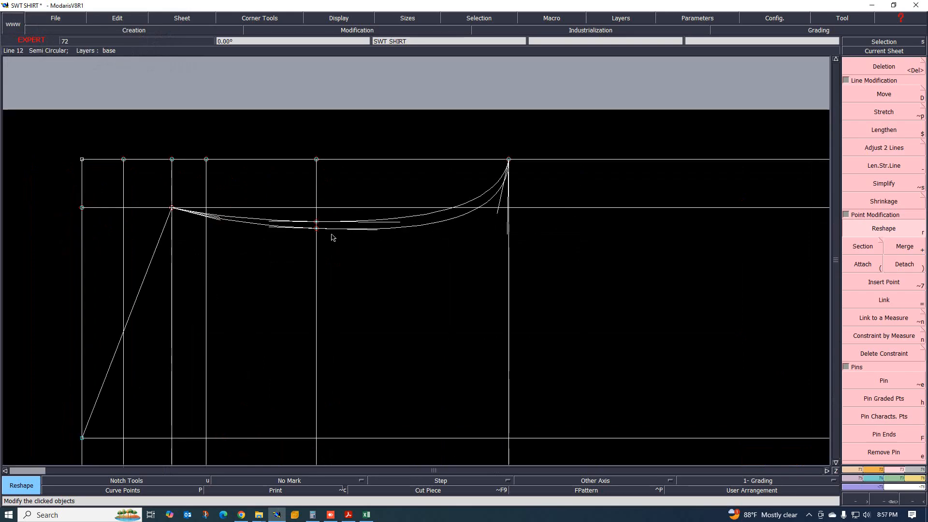
scroll(331, 237, down, 1)
scroll(329, 241, up, 3)
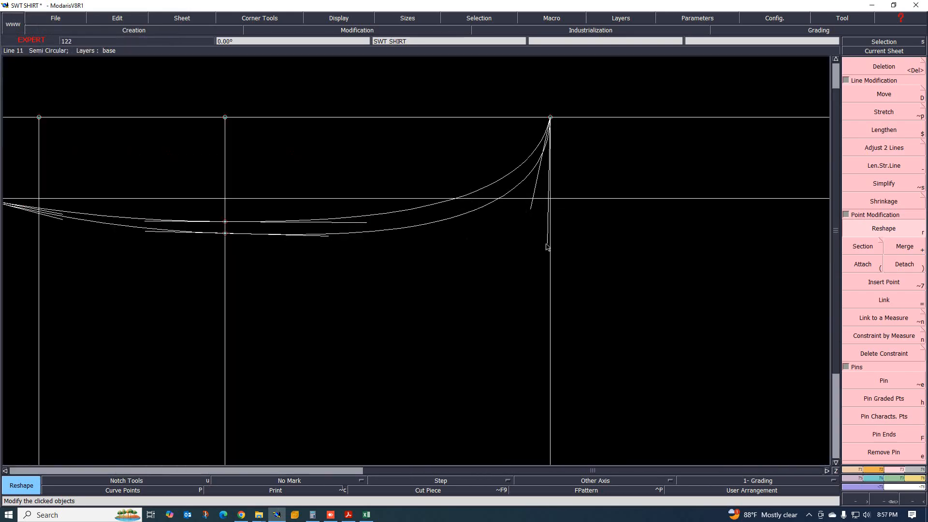
key(shift+r)
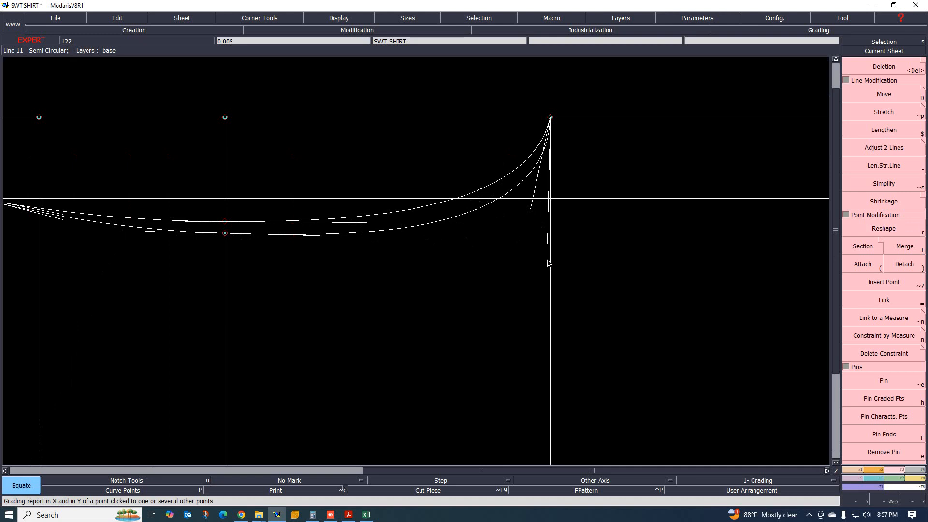
key(r)
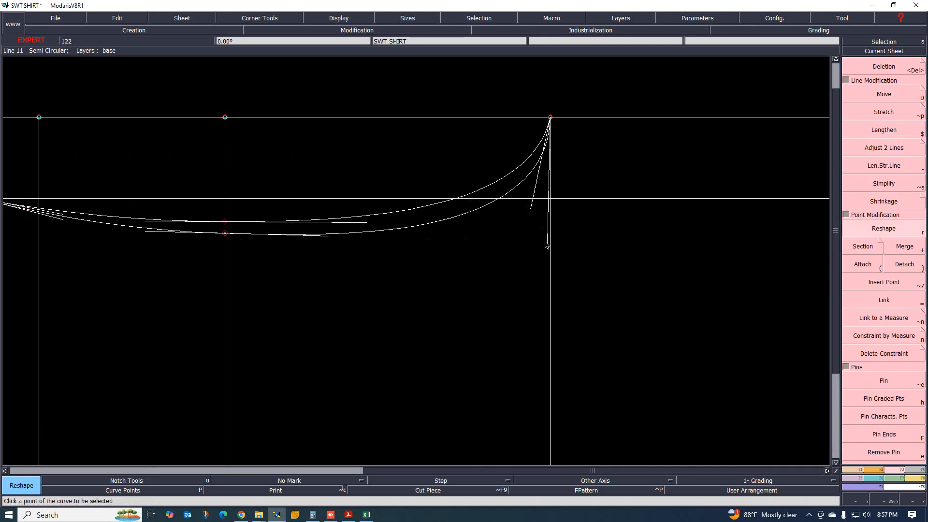
click(546, 245)
click(550, 262)
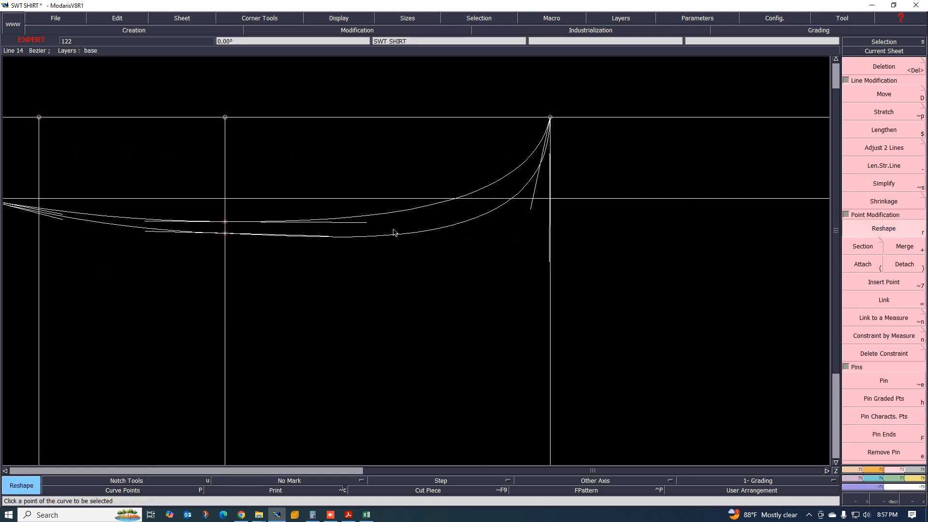
Tilt the upper armhole curve's middle handle downward and raise the lower curve's shoulder handle slightly
click(366, 223)
click(381, 230)
scroll(277, 220, down, 1)
scroll(180, 209, up, 1)
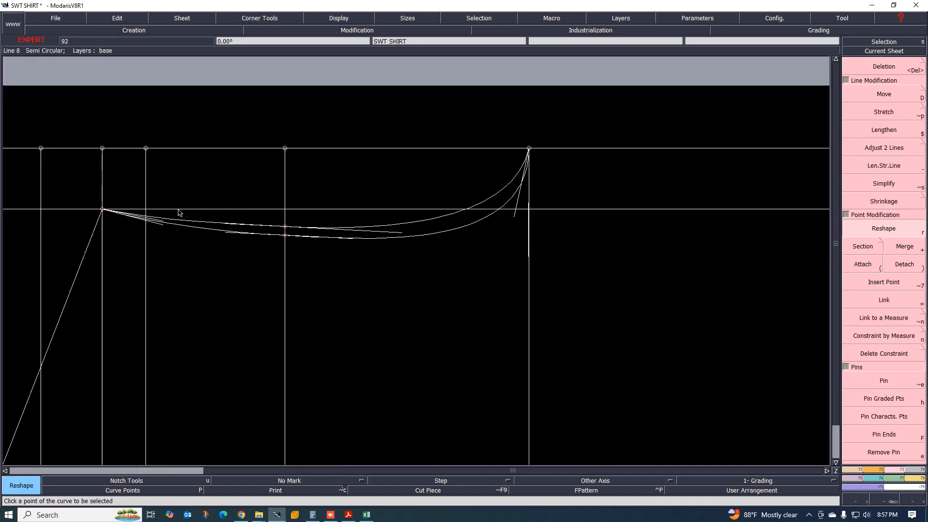
scroll(180, 213, up, 2)
click(155, 231)
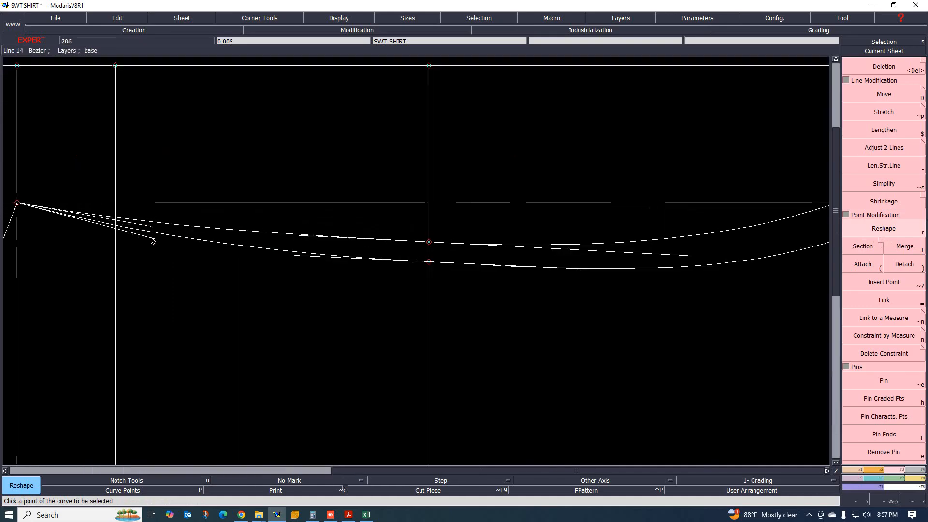
click(155, 235)
scroll(193, 257, down, 2)
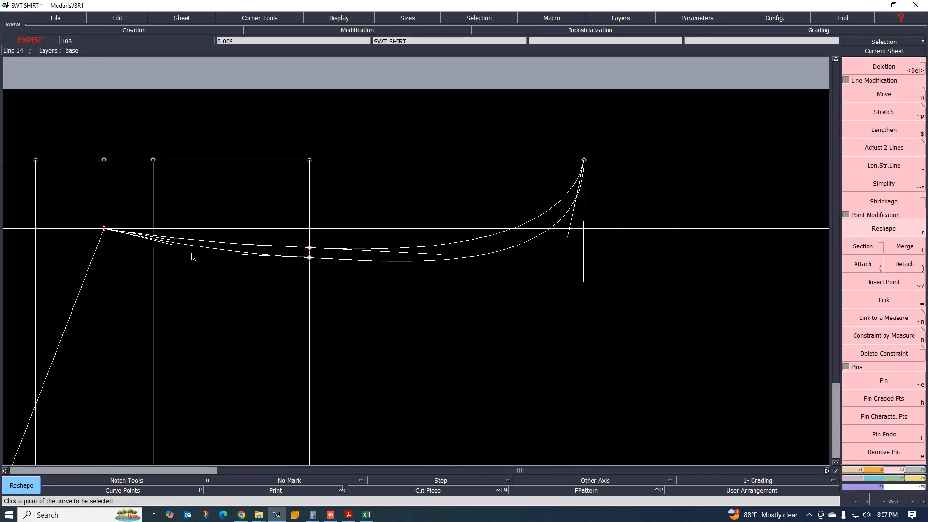
Draw two straight two-point Bezier neckline lines from the shallow and deep neck drop points on the centre line to the shoulder neck point
scroll(307, 250, down, 1)
scroll(367, 275, up, 1)
scroll(371, 260, down, 1)
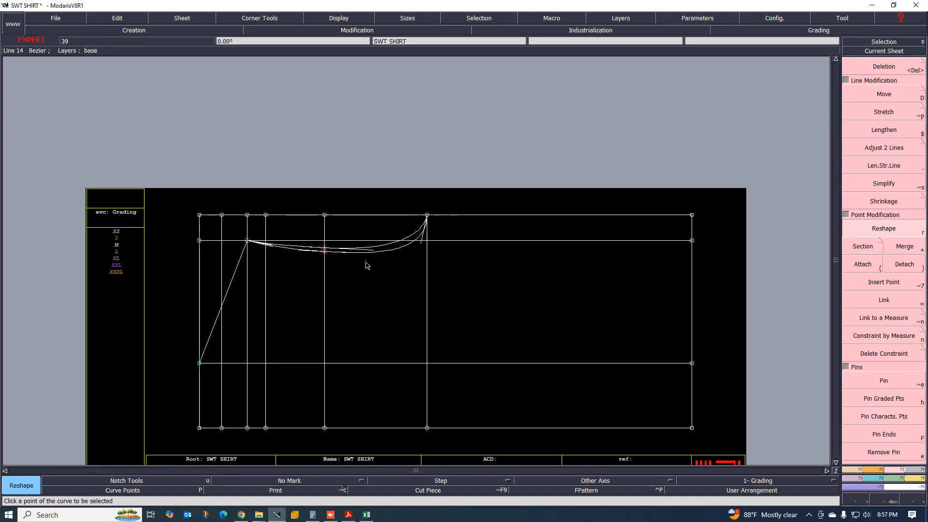
scroll(216, 324, down, 1)
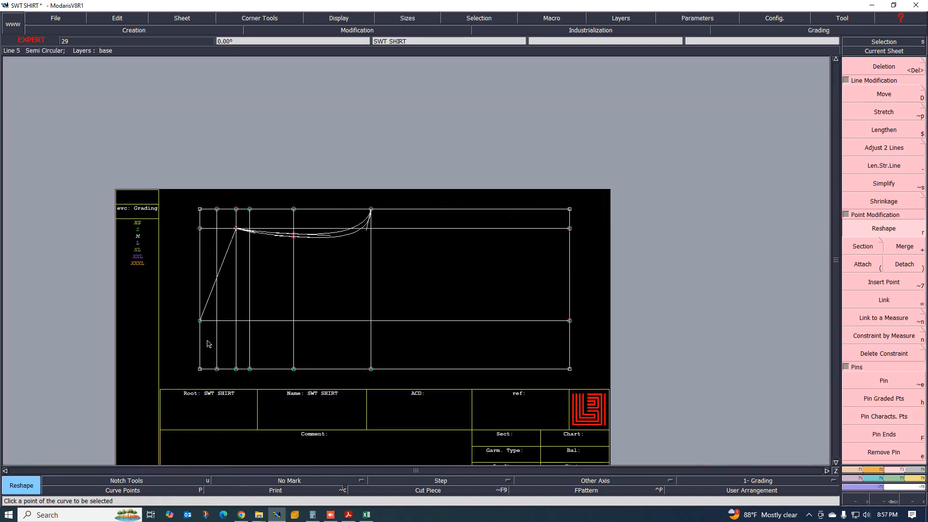
scroll(209, 344, up, 1)
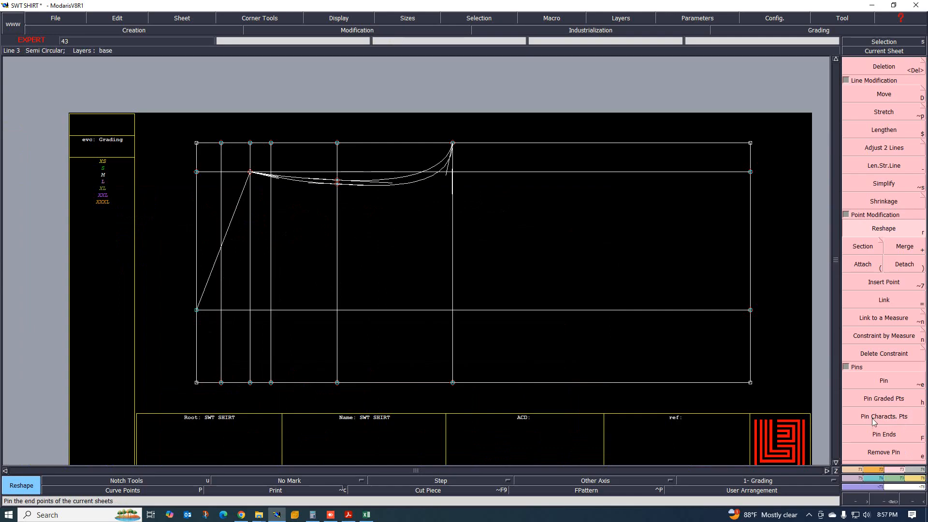
click(853, 469)
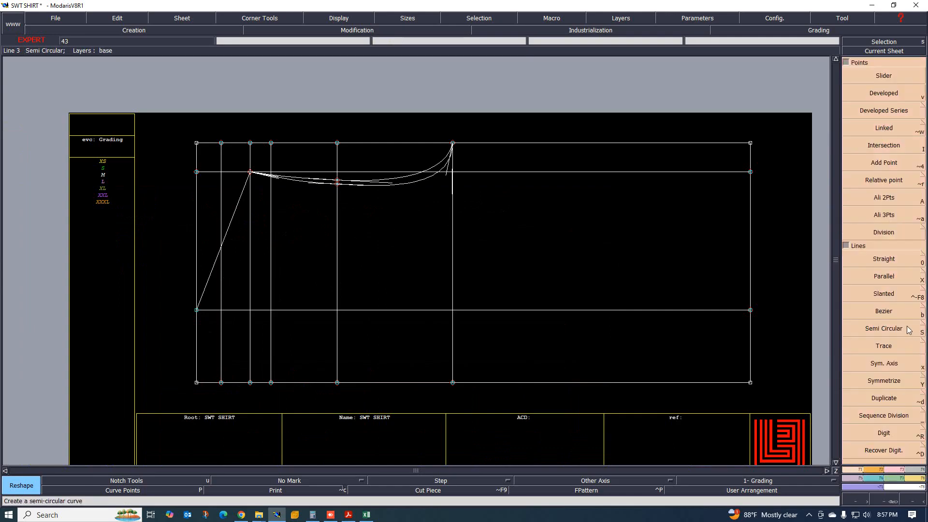
click(890, 314)
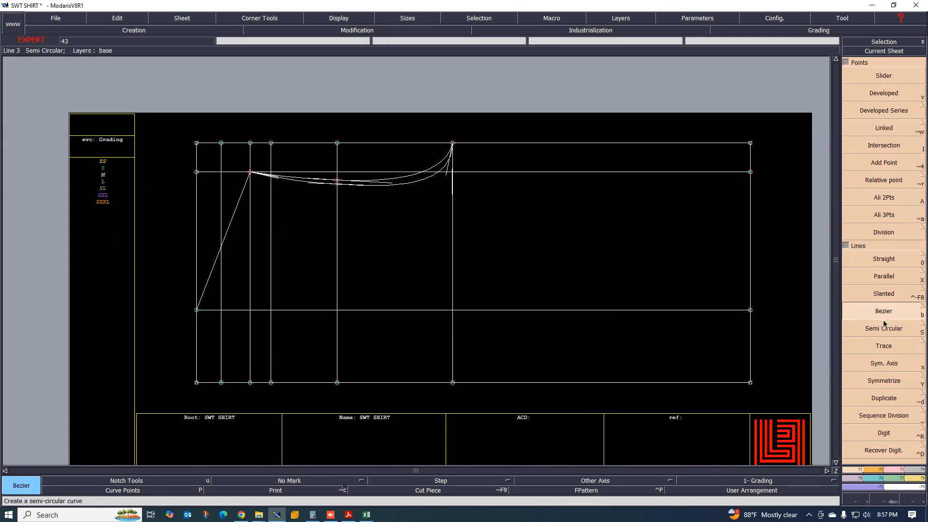
click(221, 382)
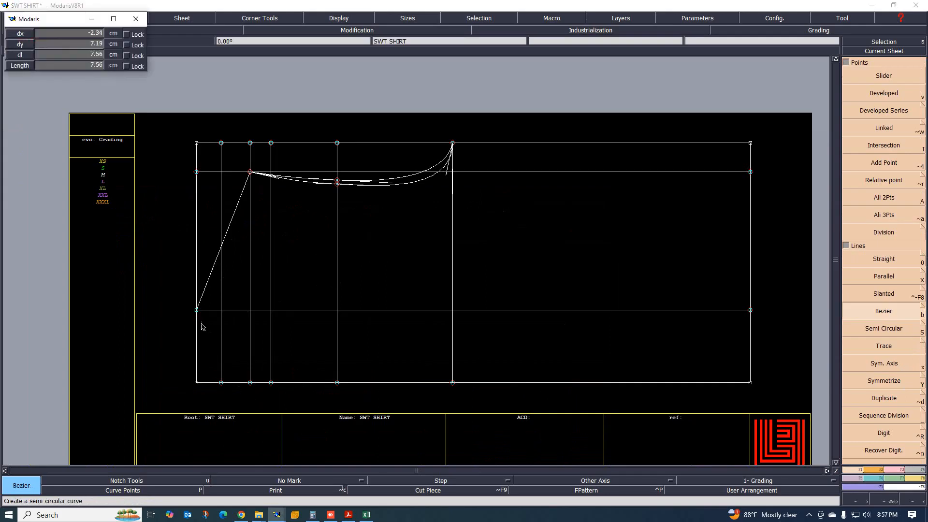
click(196, 310)
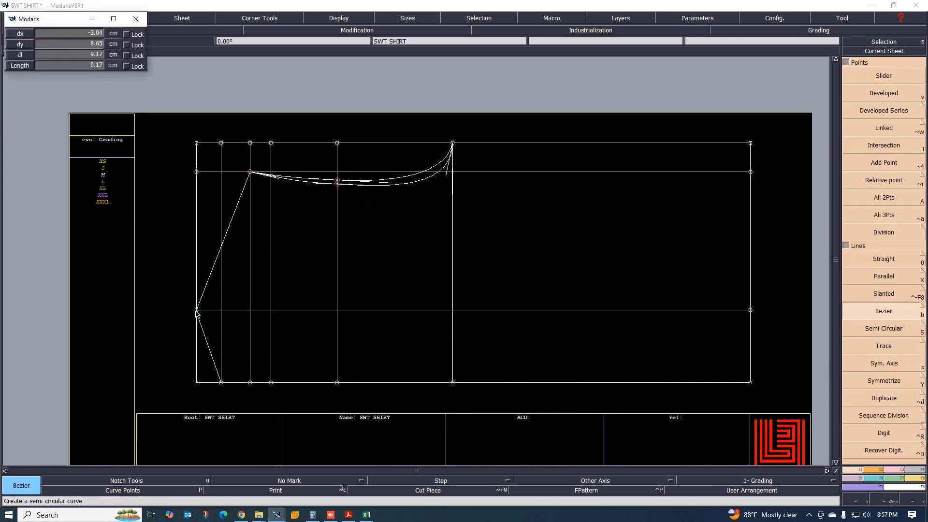
click(270, 383)
click(197, 309)
scroll(198, 313, up, 1)
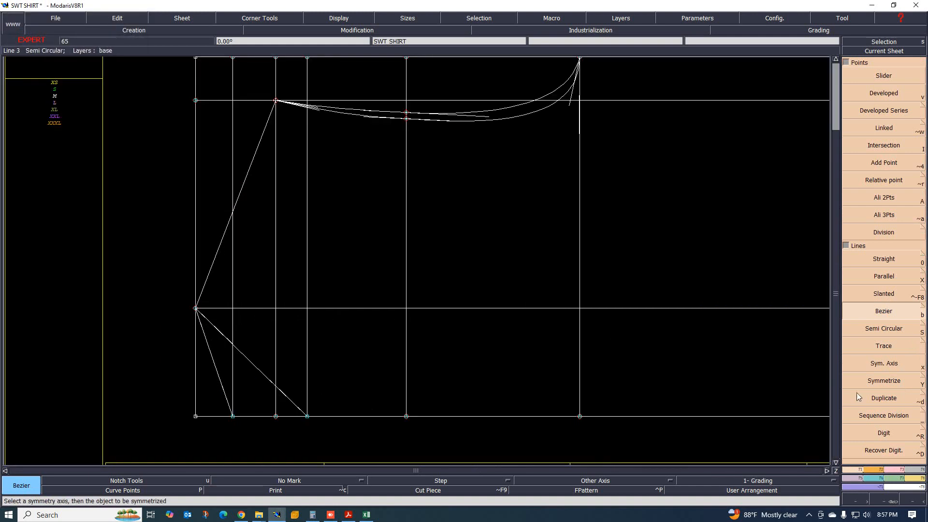
Reshape the deeper neckline into a rounded curve using its centre-line and shoulder neck point handles
click(898, 469)
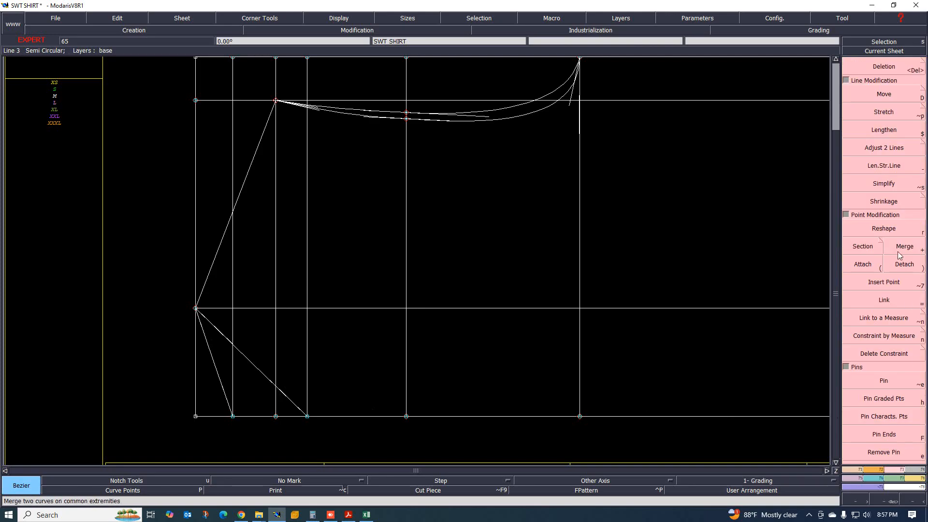
click(889, 229)
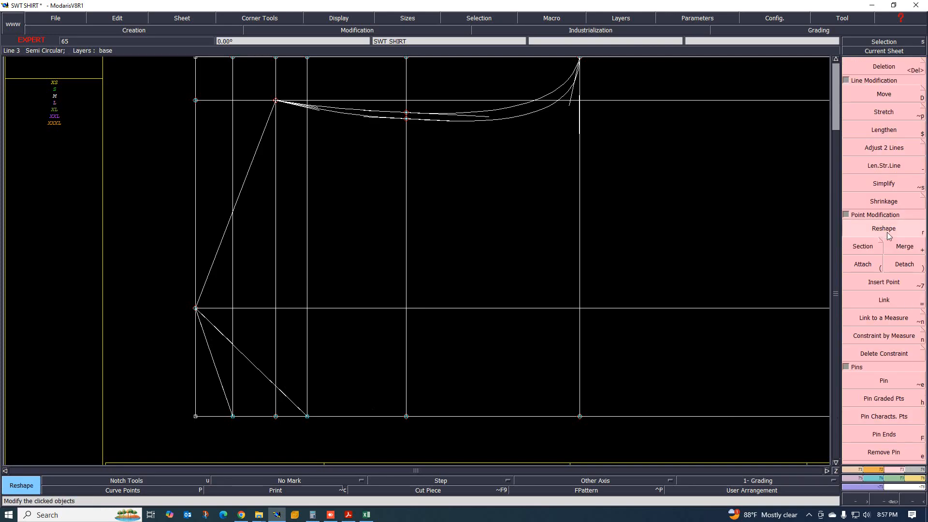
click(300, 374)
click(308, 348)
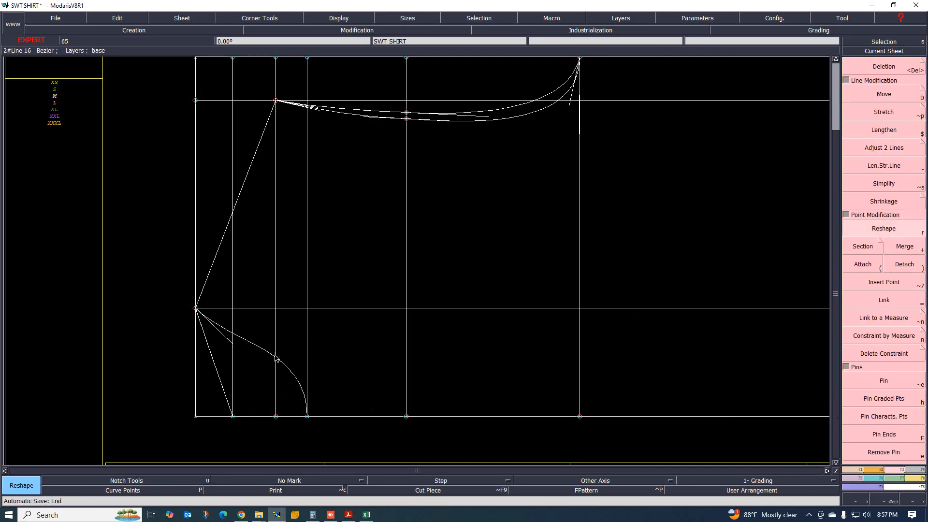
click(235, 348)
click(274, 323)
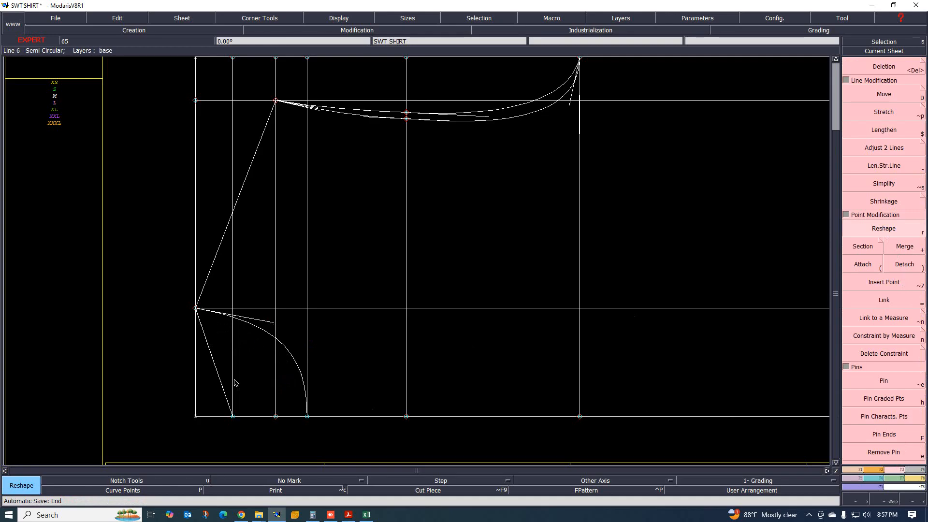
Reshape the shallower neckline into a smooth curve that meets the centre line squarely, using both end handles
click(224, 391)
click(233, 370)
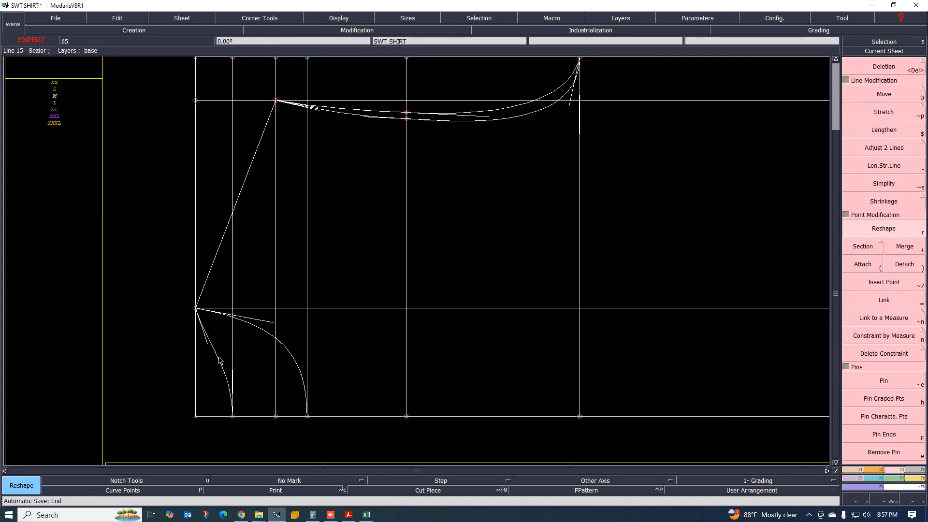
click(207, 341)
click(223, 332)
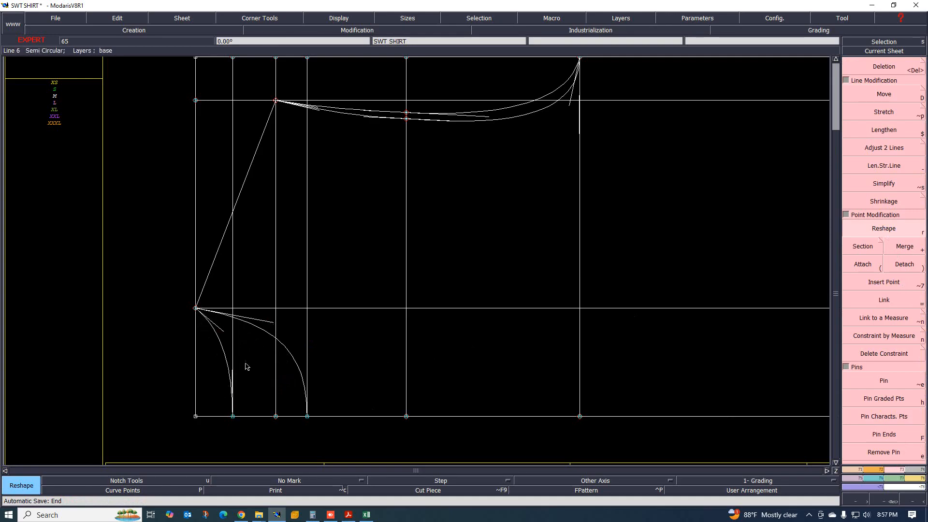
scroll(239, 367, down, 1)
scroll(229, 365, down, 1)
scroll(290, 382, up, 1)
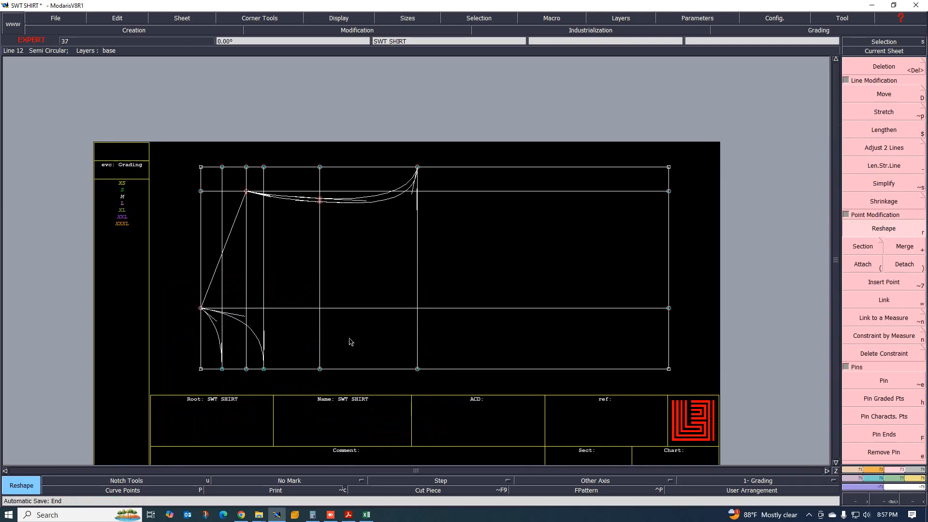
scroll(266, 307, down, 2)
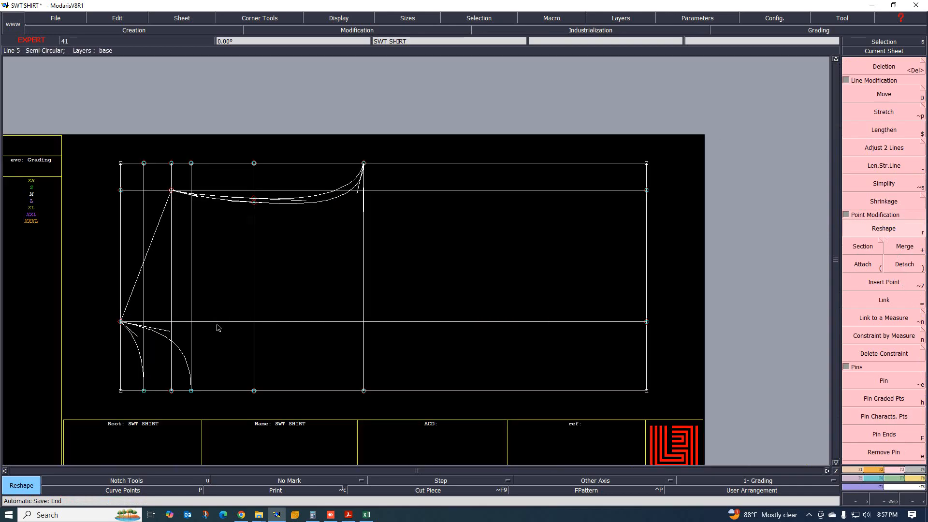
scroll(231, 345, down, 3)
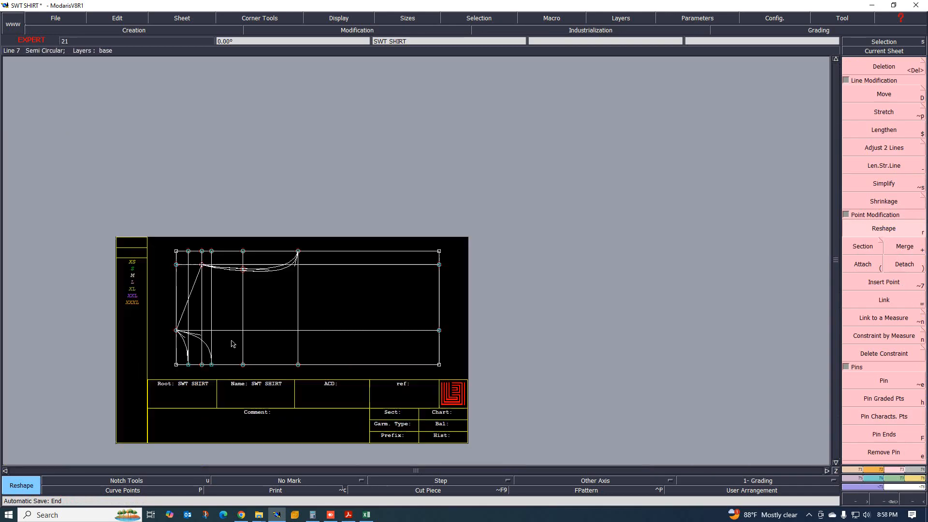
scroll(238, 339, up, 4)
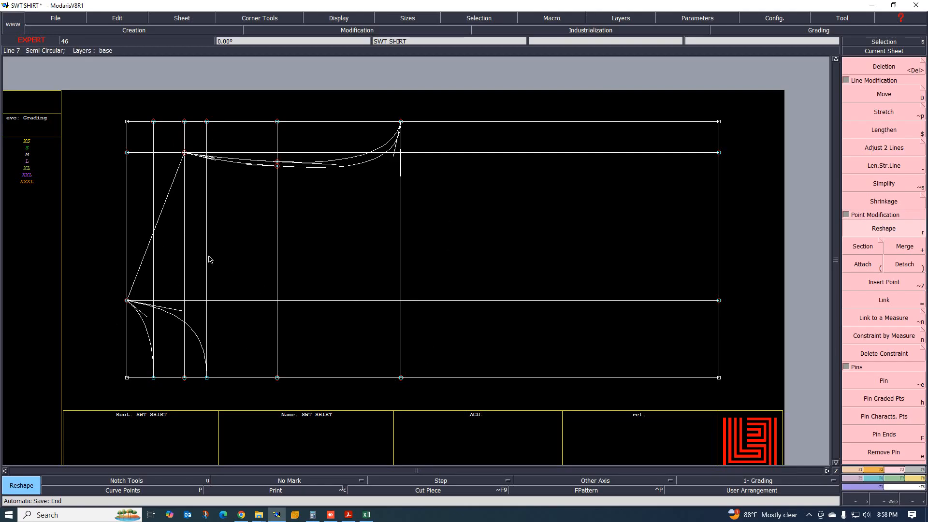
Review the armhole, shoulder and neckline curves against the block's construction lines
scroll(209, 255, down, 3)
scroll(208, 243, up, 2)
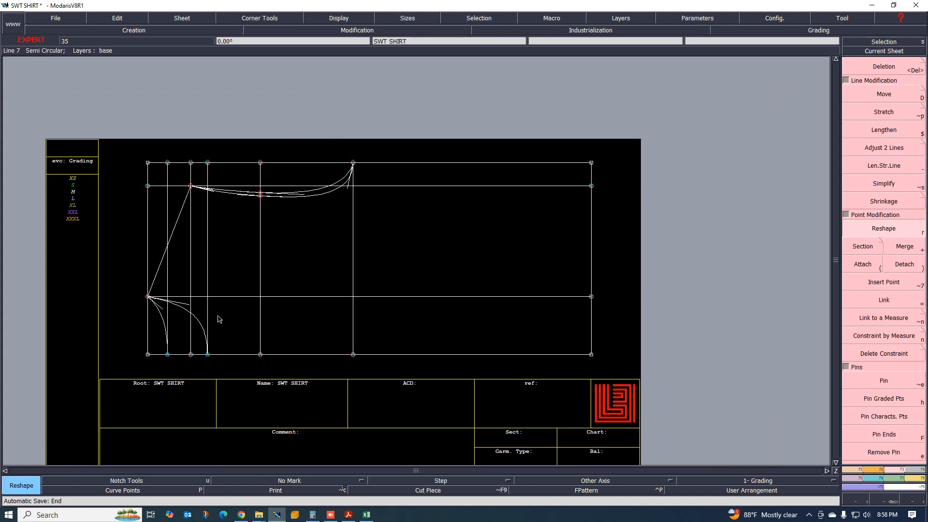
scroll(184, 258, up, 1)
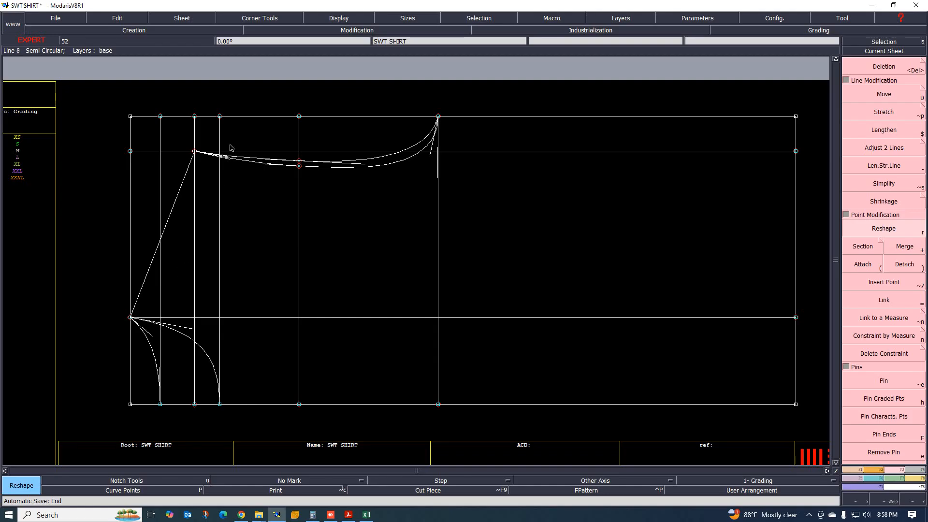
scroll(173, 203, down, 1)
scroll(222, 171, up, 1)
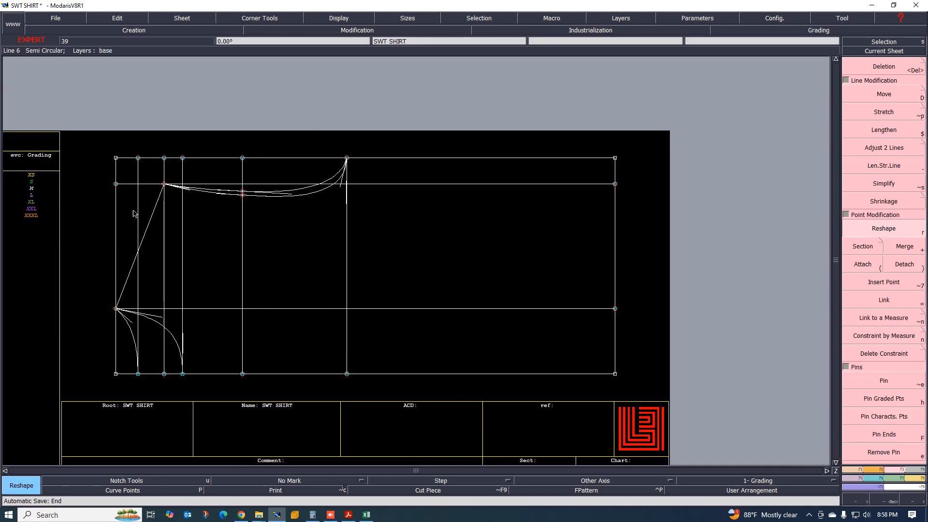
scroll(207, 213, up, 1)
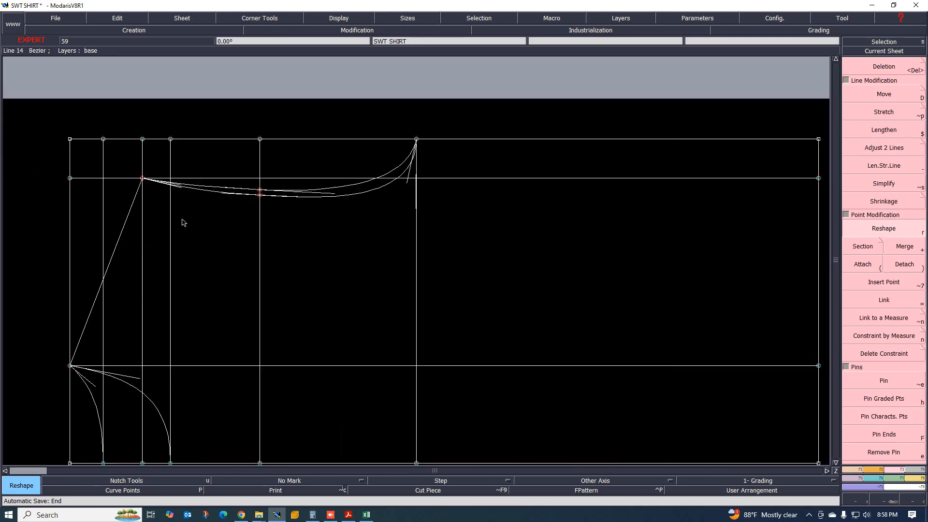
scroll(183, 223, down, 2)
scroll(166, 242, up, 1)
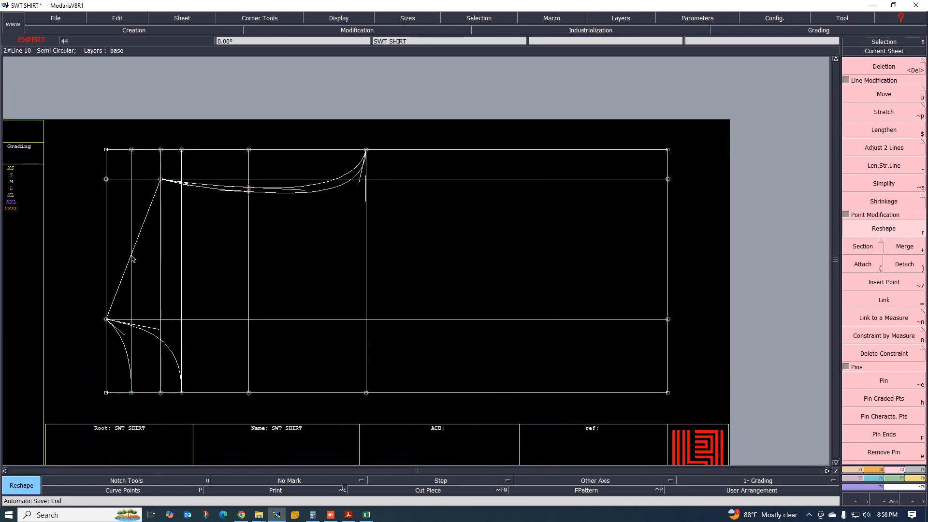
scroll(147, 260, up, 1)
scroll(181, 253, down, 2)
scroll(181, 252, up, 1)
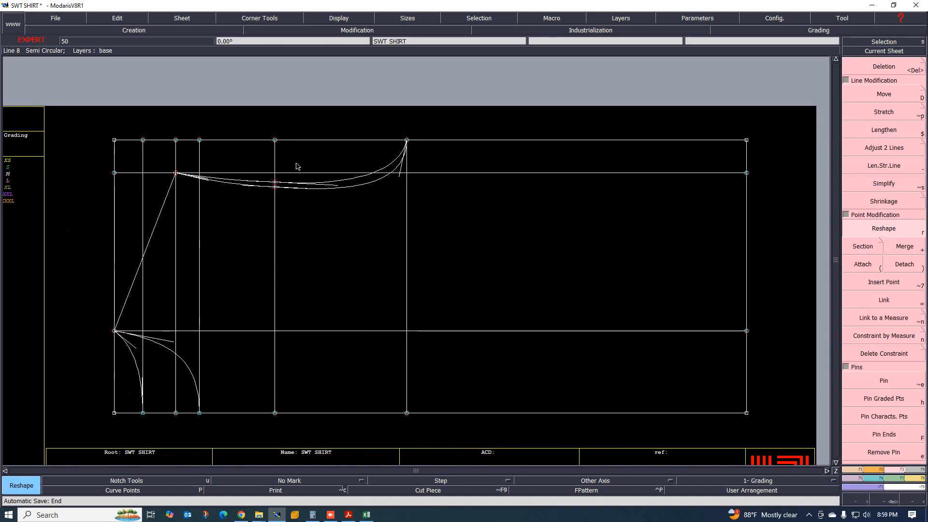
scroll(297, 167, up, 1)
scroll(279, 210, down, 2)
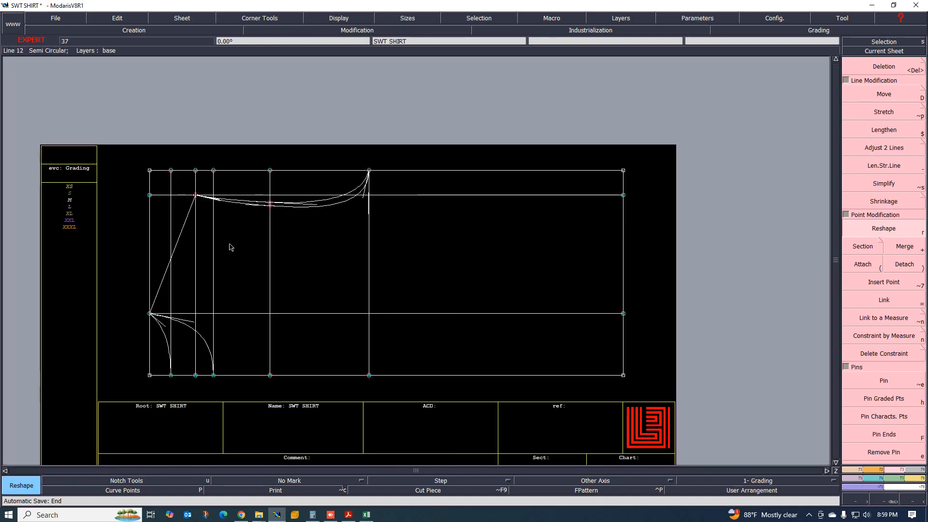
scroll(229, 247, up, 1)
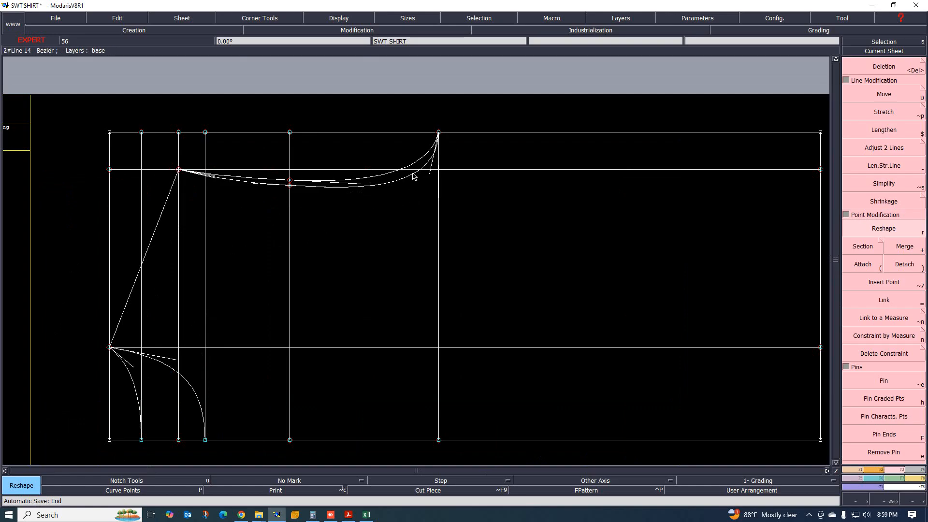
scroll(413, 167, up, 1)
scroll(278, 201, down, 1)
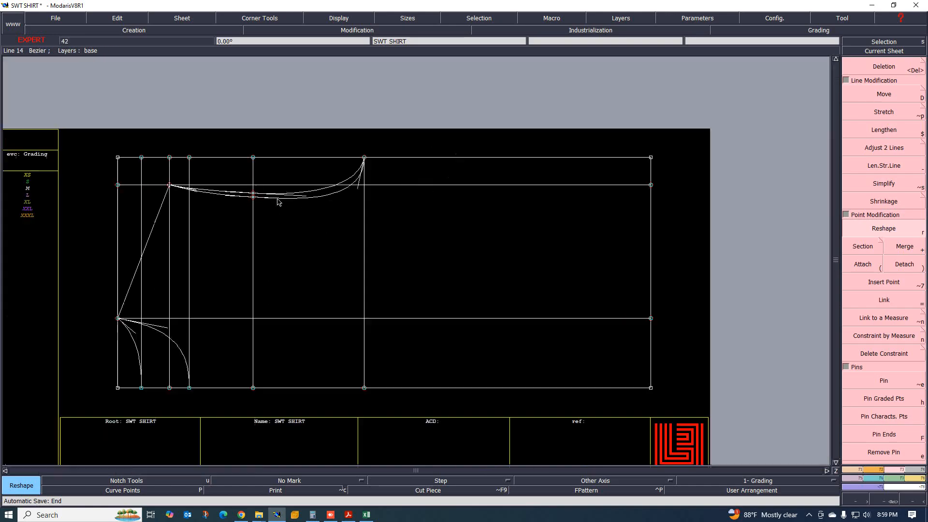
scroll(157, 278, up, 1)
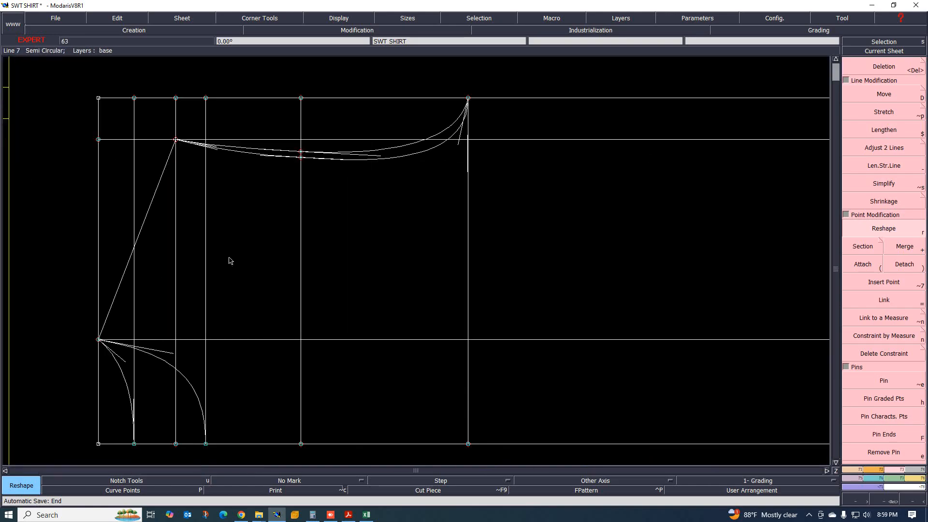
scroll(216, 255, down, 2)
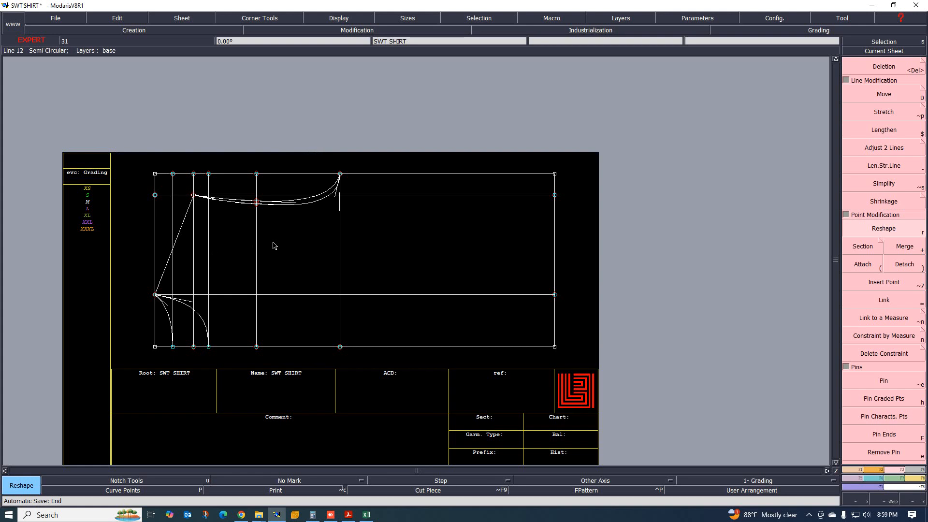
scroll(274, 246, up, 1)
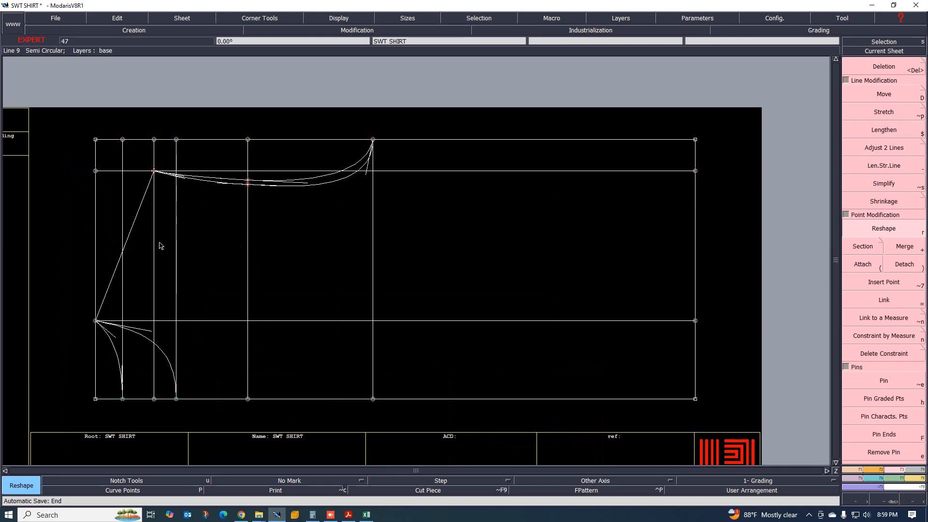
Delete the horizontal construction line that runs through the outer shoulder point across the block
key(Delete)
click(224, 175)
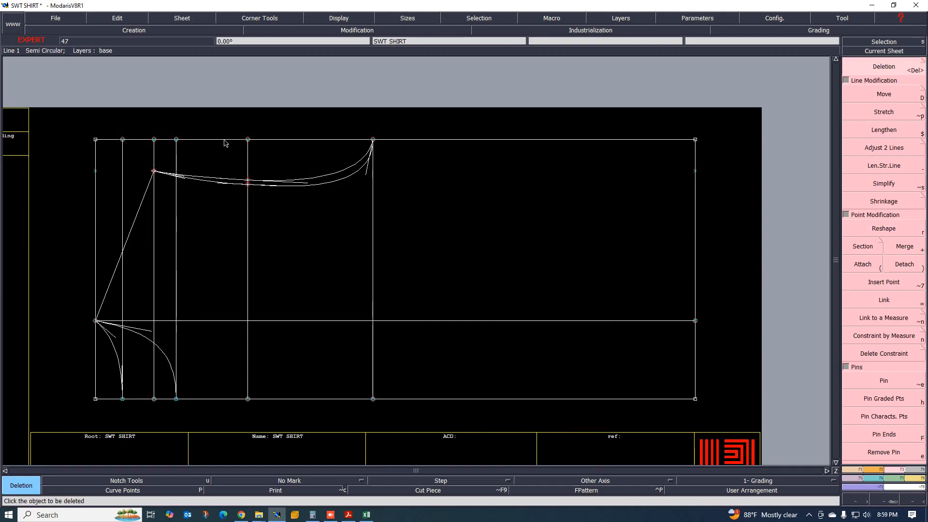
click(176, 269)
click(154, 264)
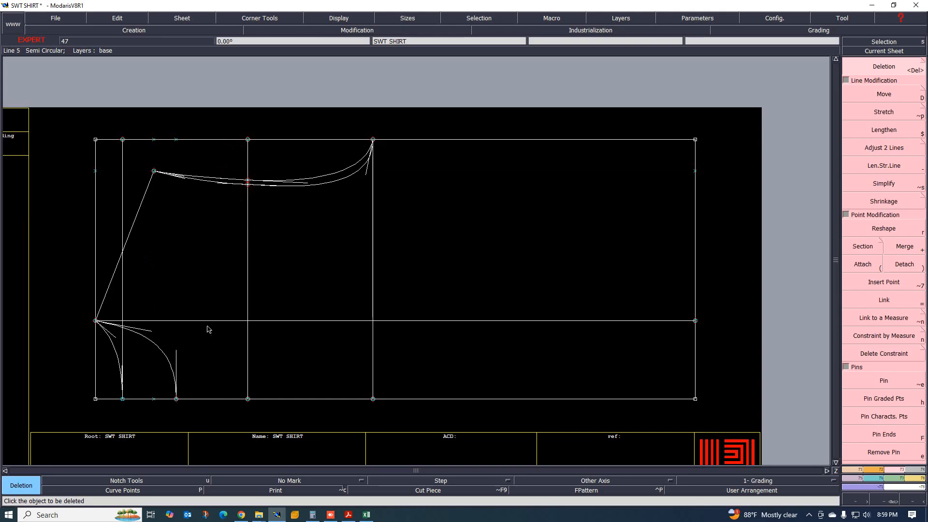
key(ctrl+z)
key(ctrl+z)
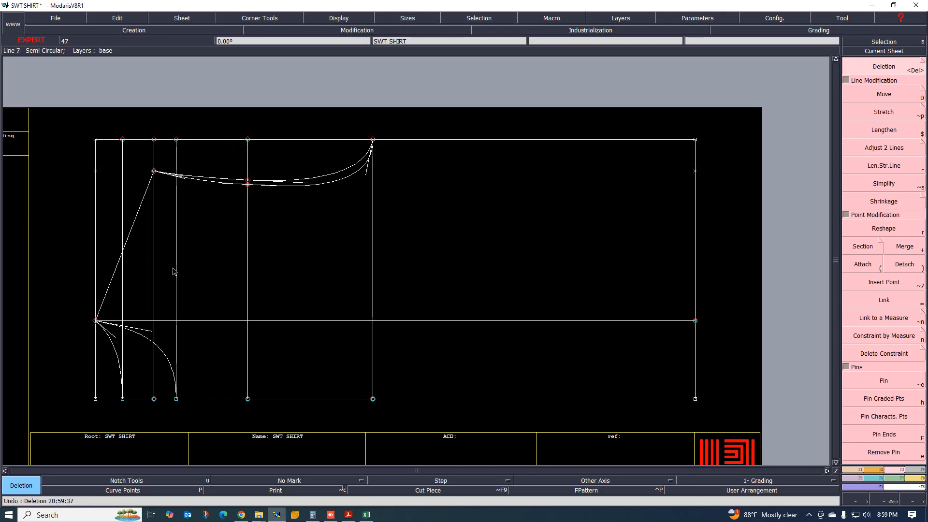
scroll(160, 302, up, 2)
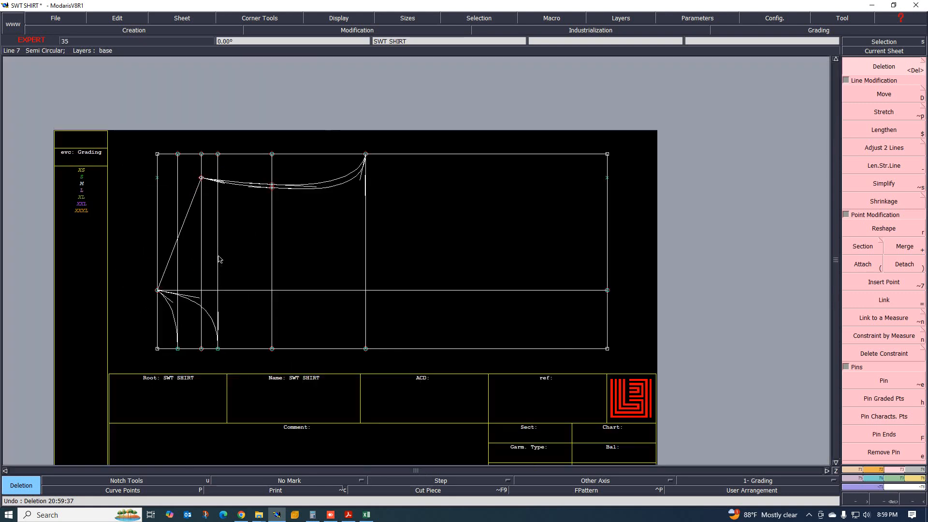
scroll(215, 256, down, 2)
scroll(199, 268, up, 1)
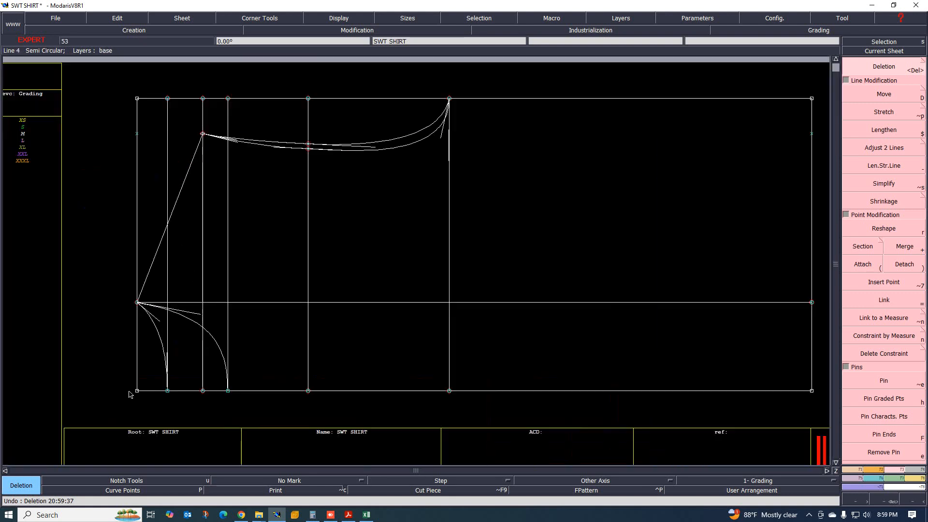
click(859, 470)
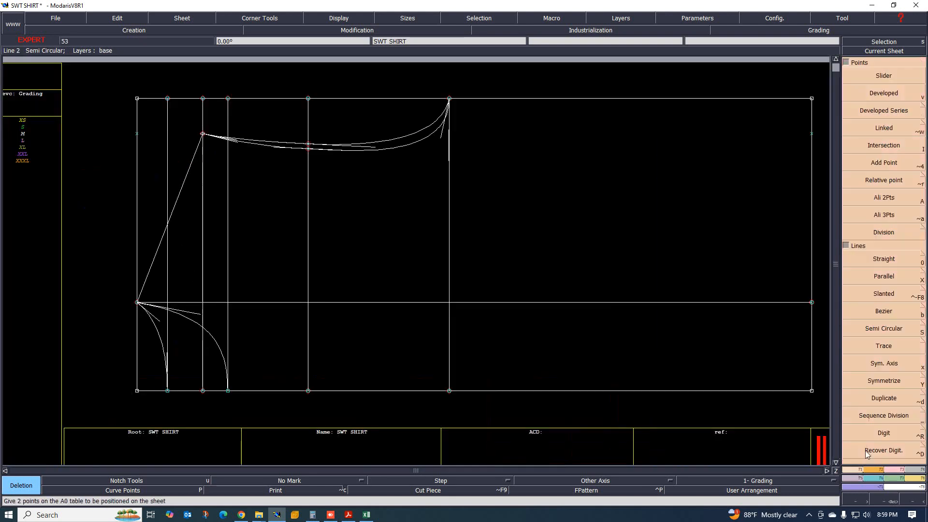
click(884, 93)
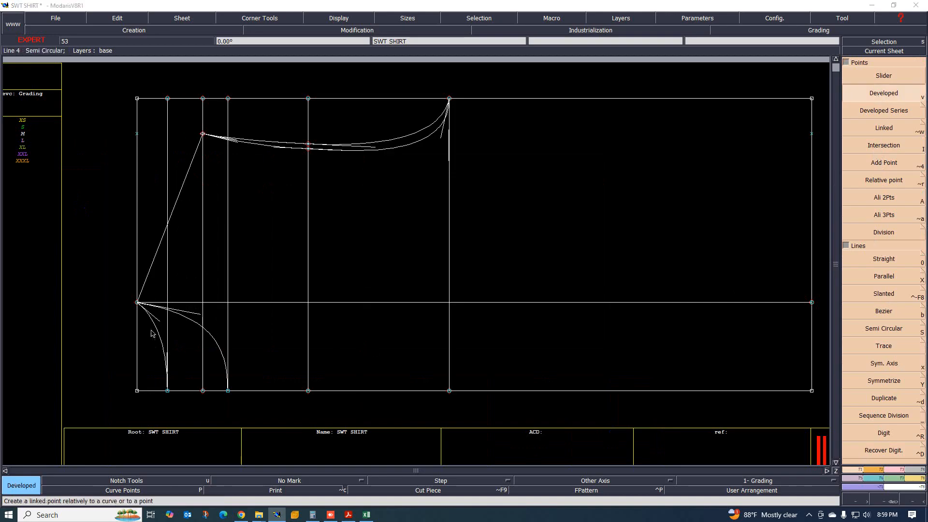
click(155, 308)
click(139, 264)
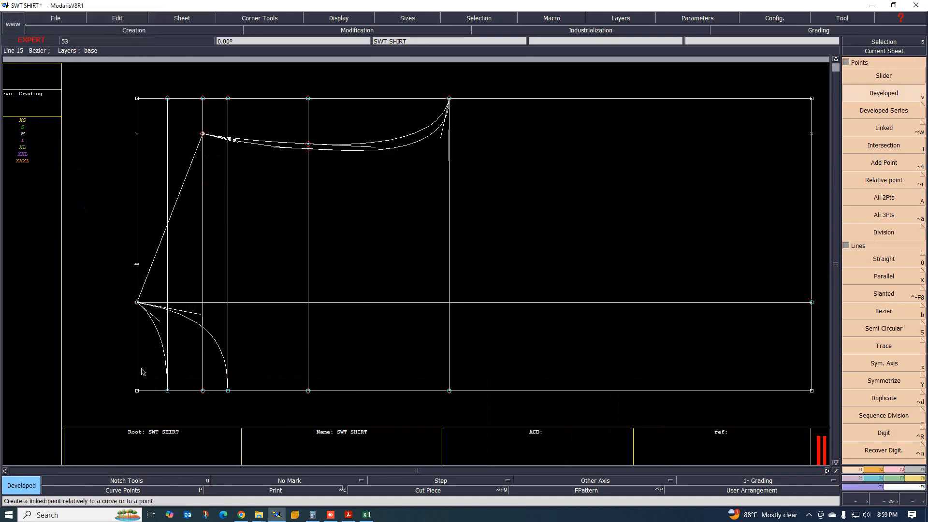
click(137, 391)
click(156, 391)
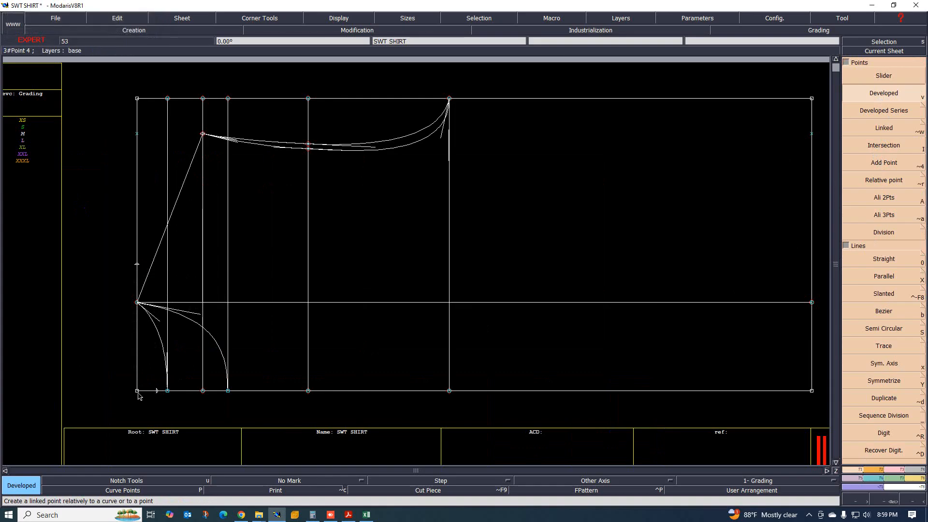
click(137, 393)
click(263, 393)
key(ctrl+z)
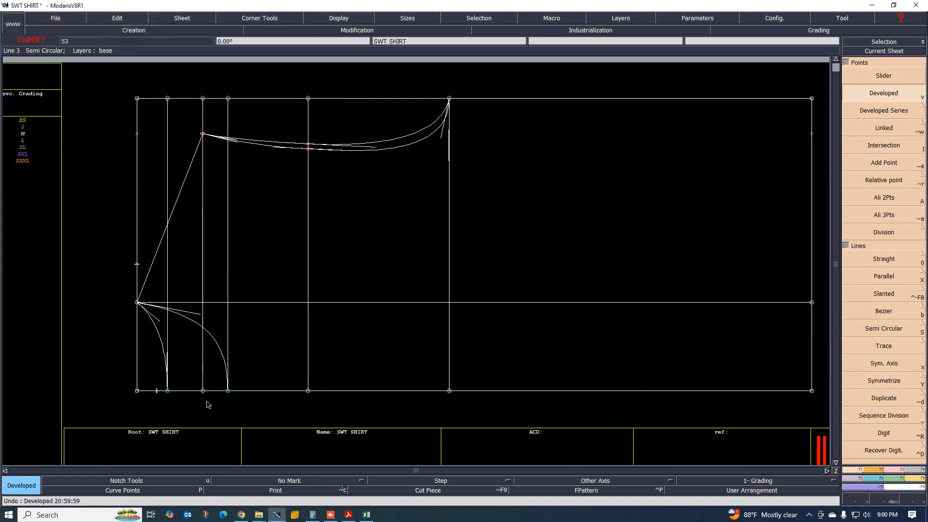
Reshape the deeper neckline by lengthening its centre-line handle along the deep neck drop line
scroll(197, 369, up, 1)
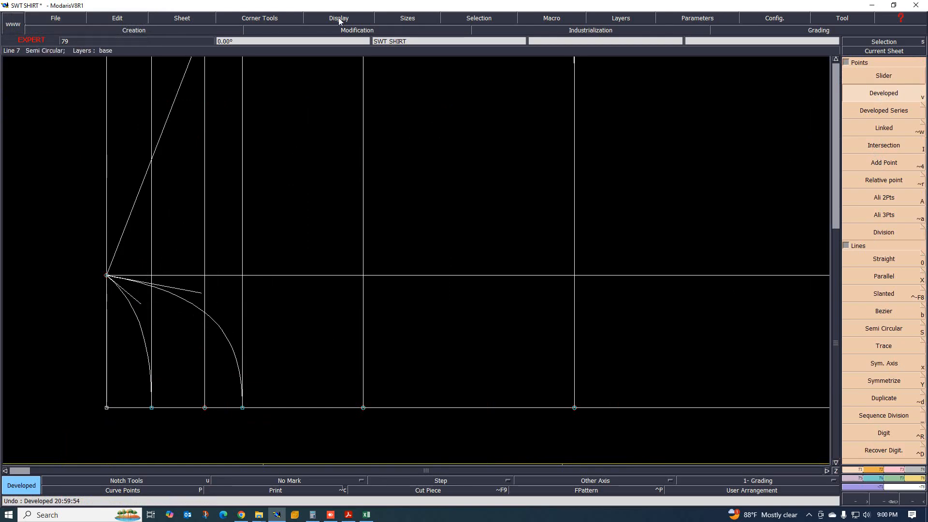
click(900, 470)
click(880, 231)
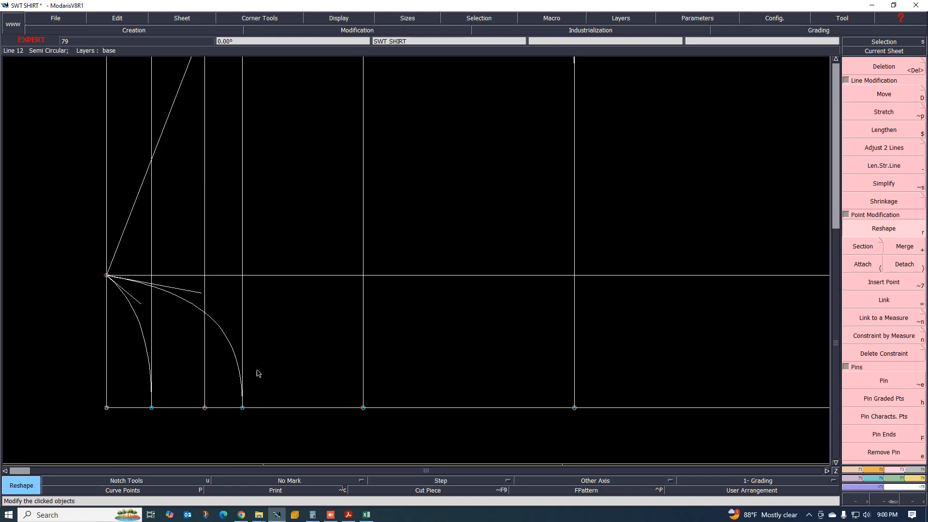
click(242, 369)
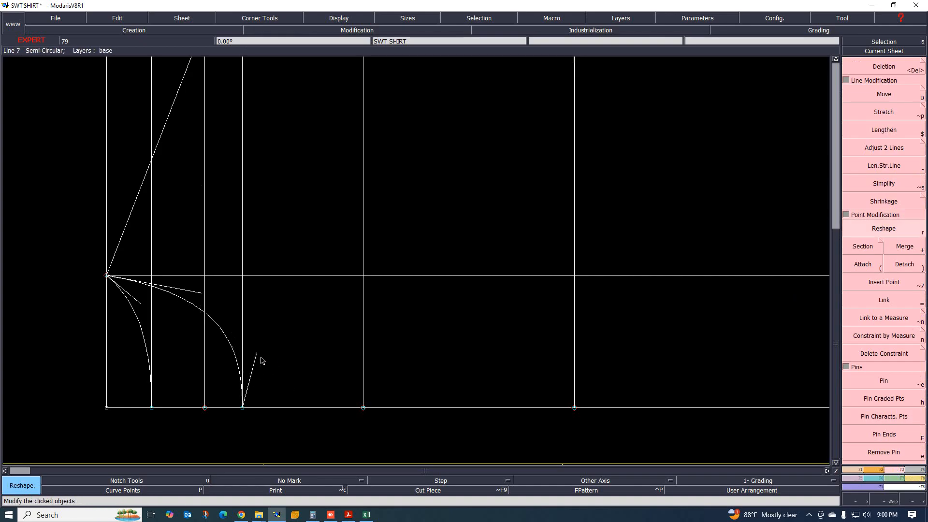
click(243, 333)
Delete the vertical deep neck drop line and extend the deeper neckline's centre-line handle so it stands square to the centre line
key(Delete)
click(243, 257)
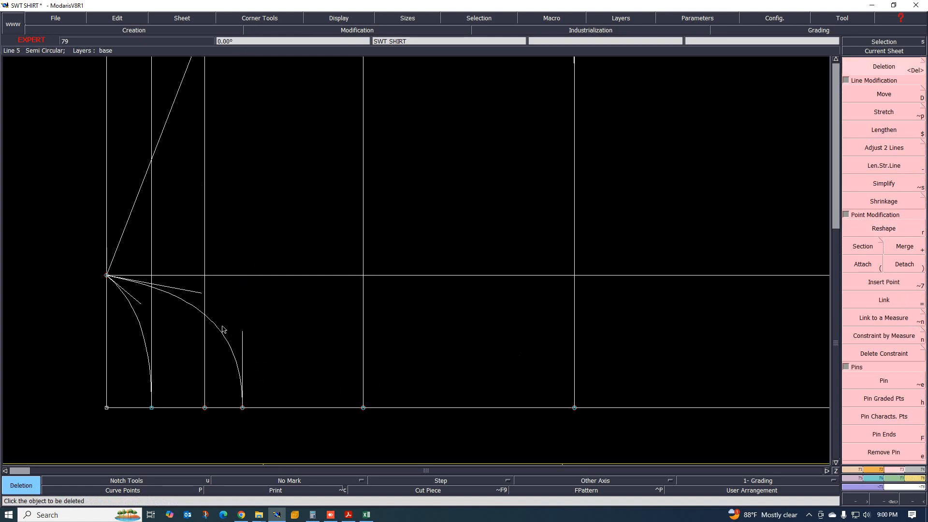
click(888, 232)
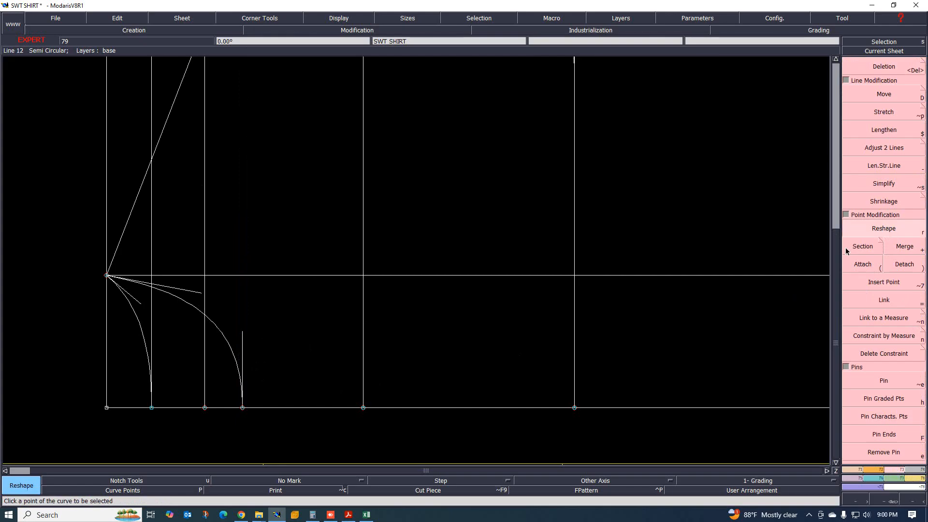
click(244, 333)
scroll(227, 330, up, 1)
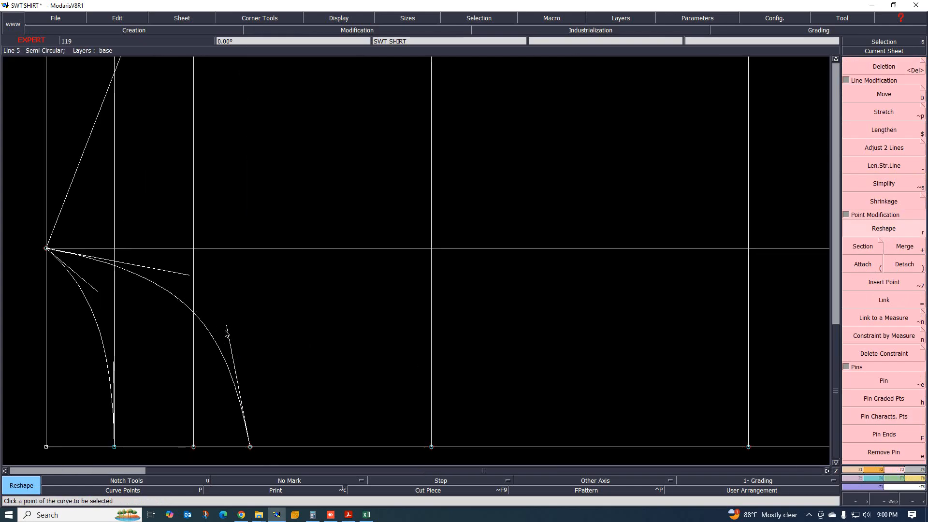
click(251, 319)
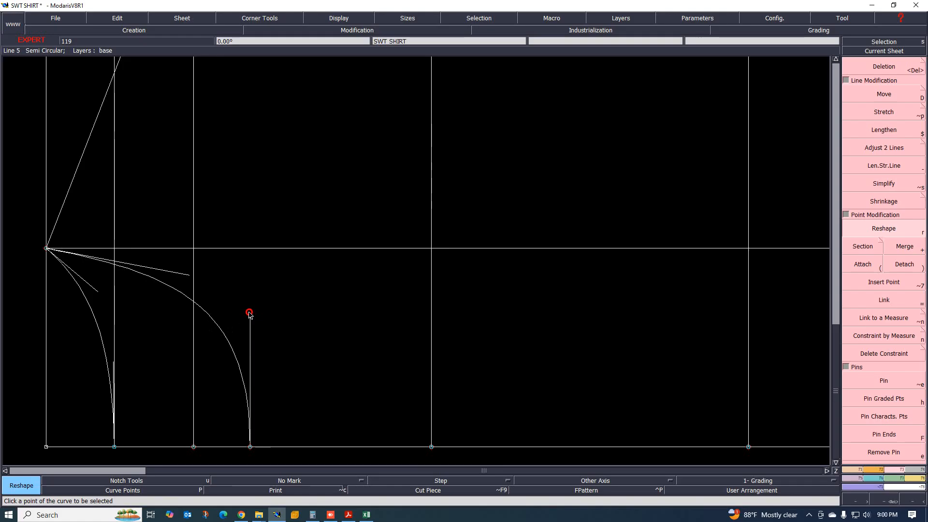
Reshape the deeper neckline curve by adjusting its tangent handles at the centre line and at the shoulder end
click(250, 317)
click(251, 321)
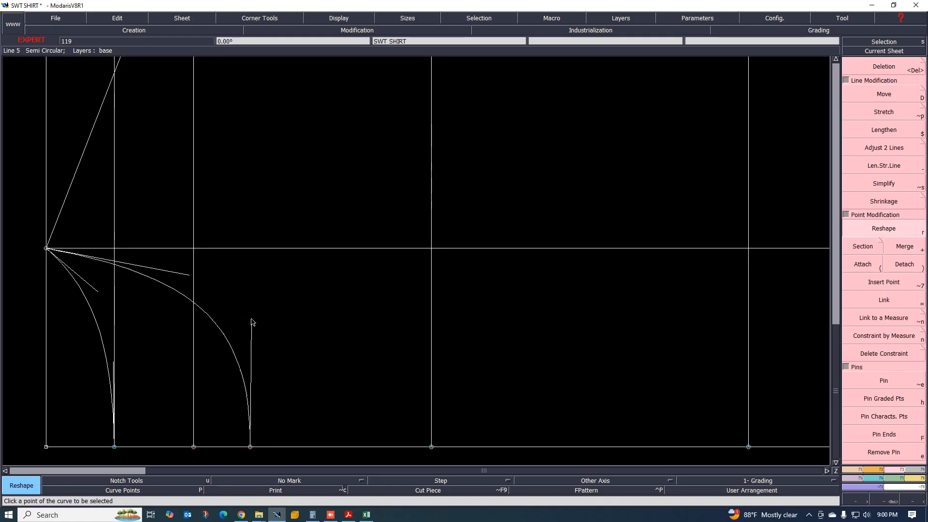
click(251, 318)
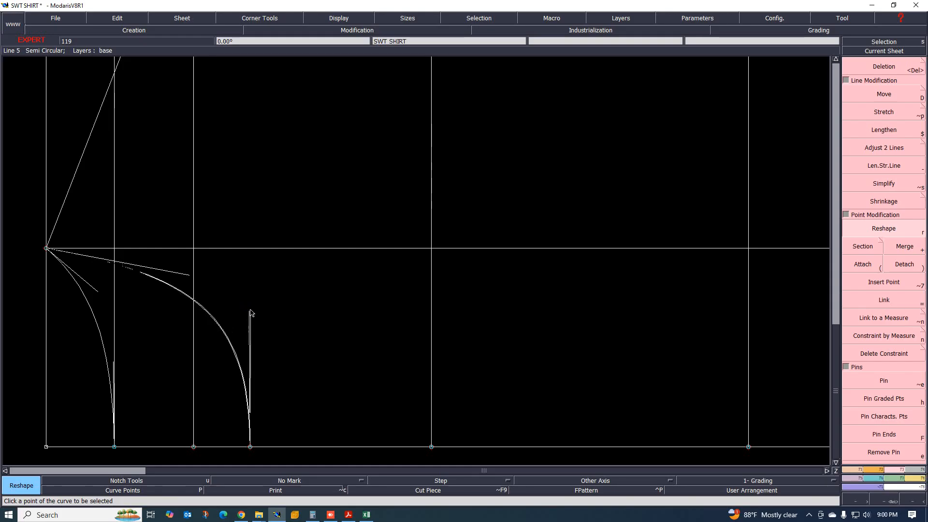
click(251, 313)
click(251, 311)
click(251, 311)
scroll(199, 319, down, 1)
scroll(181, 310, up, 1)
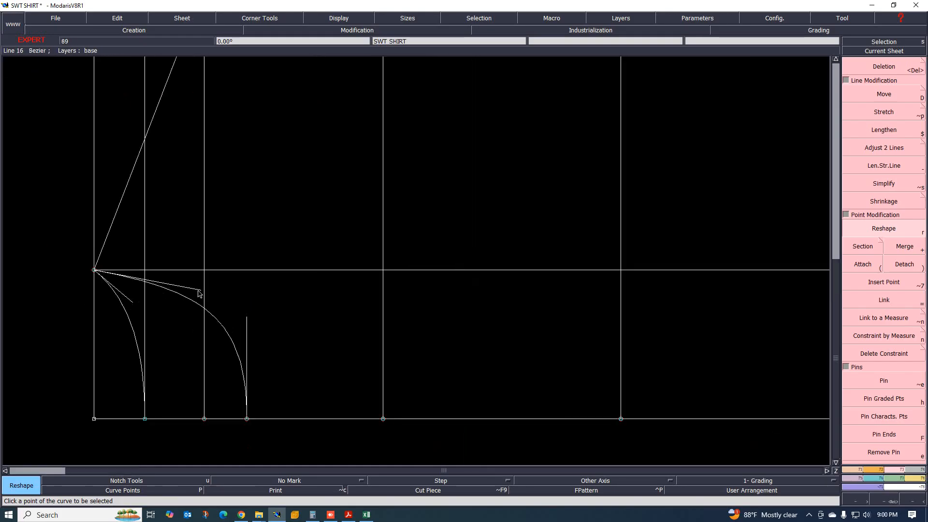
click(199, 291)
click(199, 286)
scroll(124, 321, down, 1)
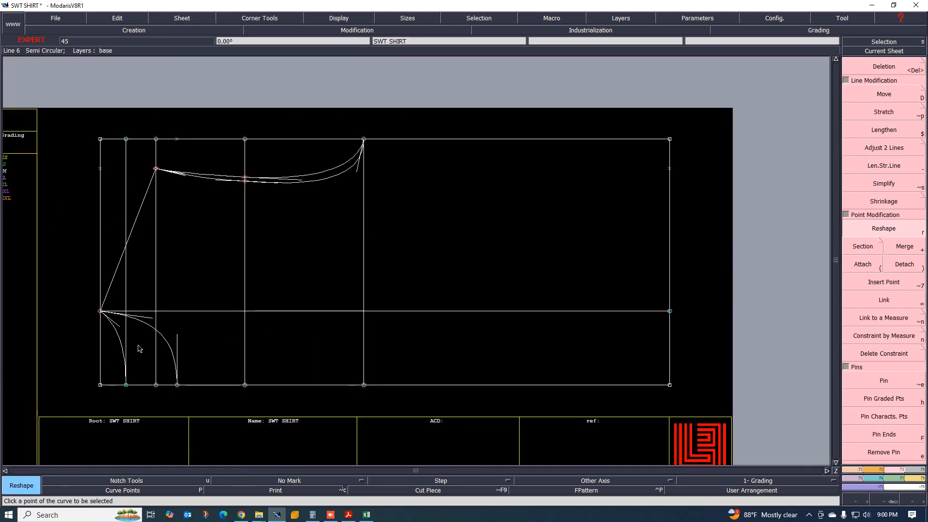
Delete the three vertical construction lines that cross the bodice between the neck edge and the chest line
key(Delete)
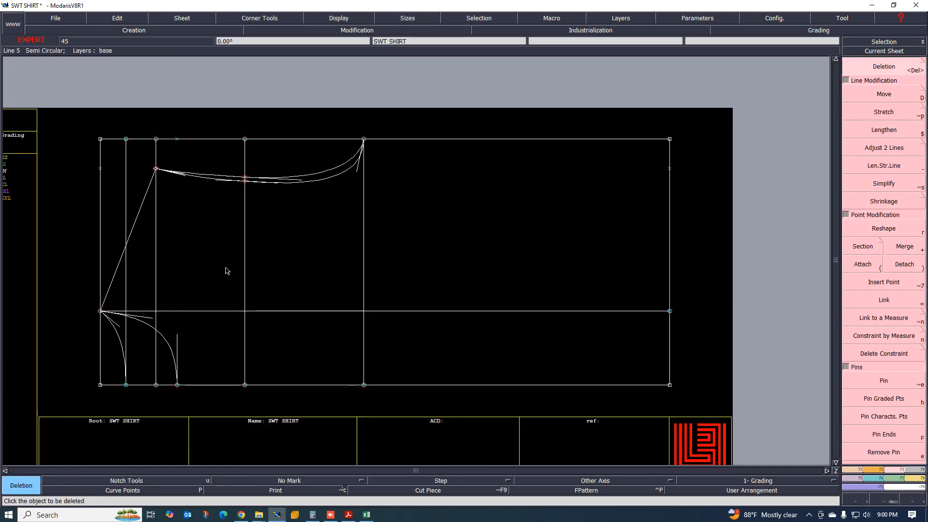
click(244, 265)
click(156, 266)
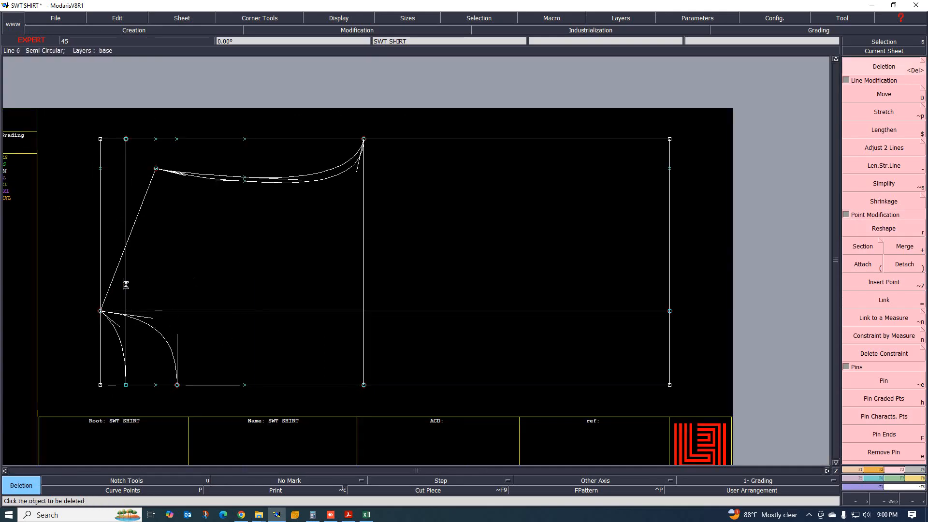
click(127, 285)
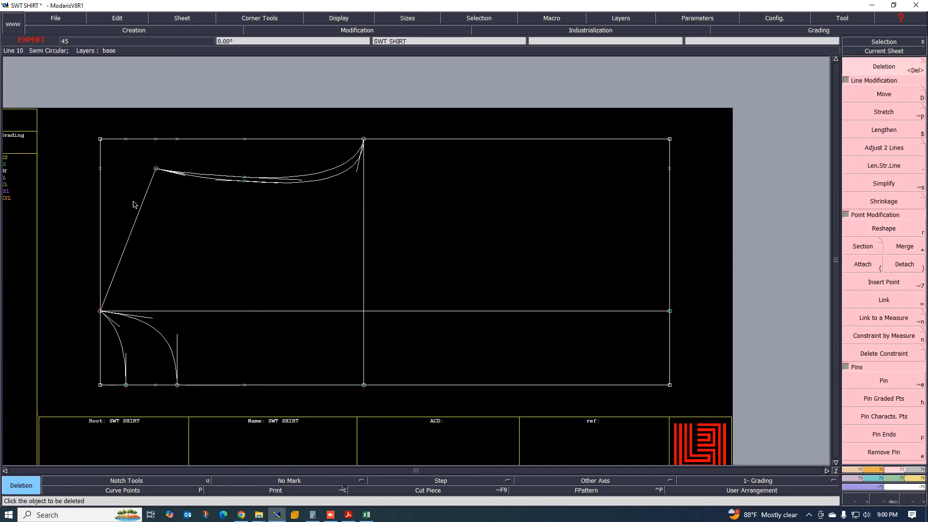
Delete the leftover construction points on the upper edge and on the neck-side edge of the rectangle
click(156, 139)
click(177, 139)
click(245, 138)
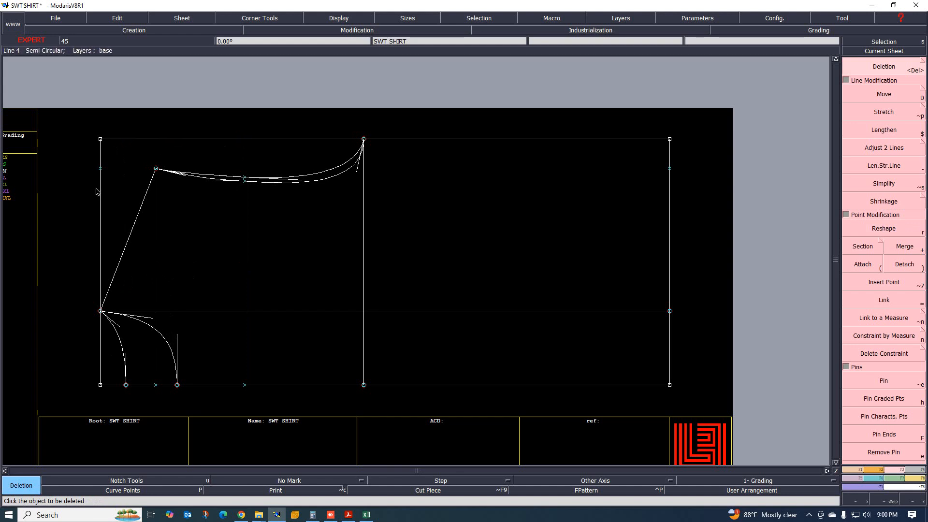
click(100, 169)
Delete the horizontal line from the shoulder-neck point, the chest line and a leftover point on the centre line
scroll(213, 293, down, 1)
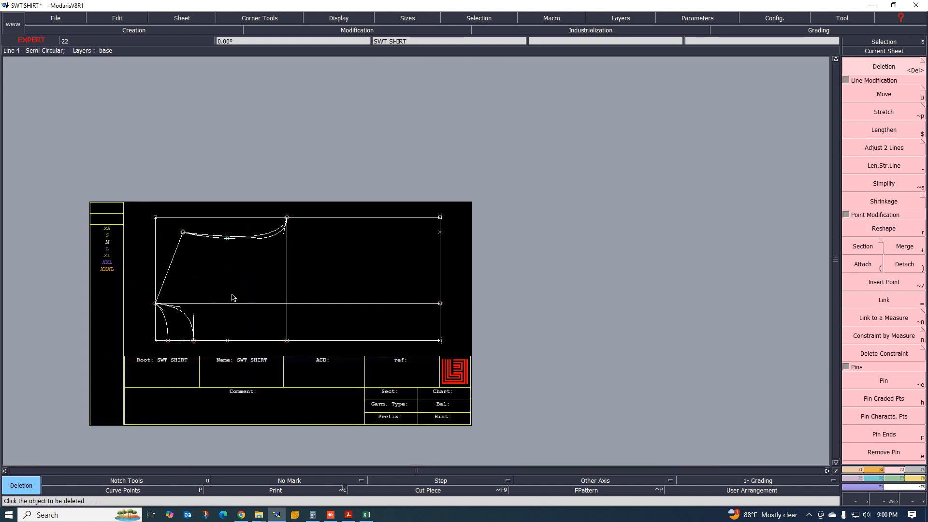
scroll(256, 316, up, 2)
click(247, 305)
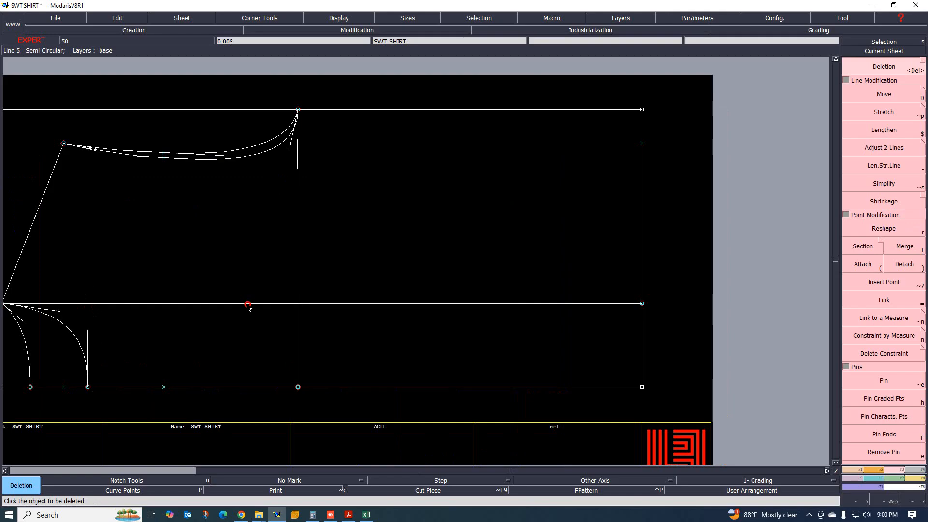
click(298, 281)
click(164, 388)
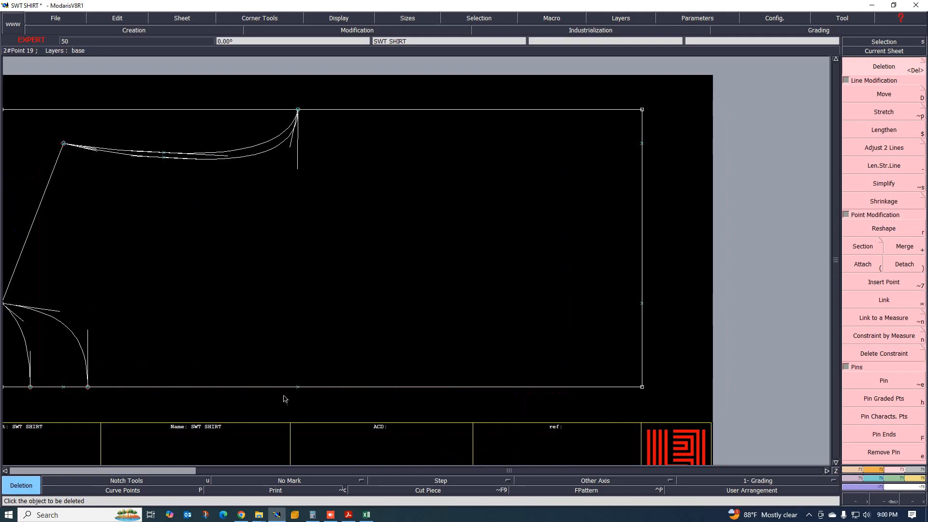
Delete the rectangle's neck-side edge and its upper edge, keeping the shoulder, armhole and neckline curves
scroll(346, 281, down, 1)
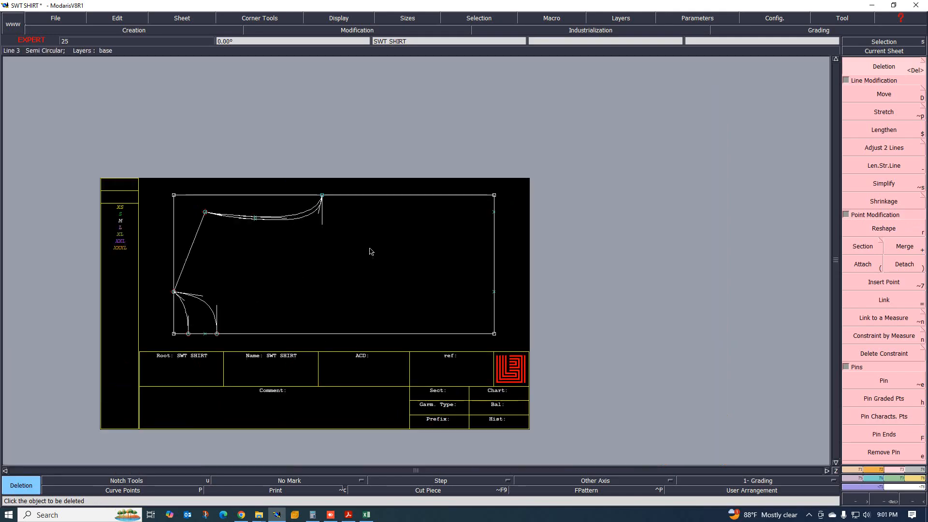
scroll(265, 278, up, 1)
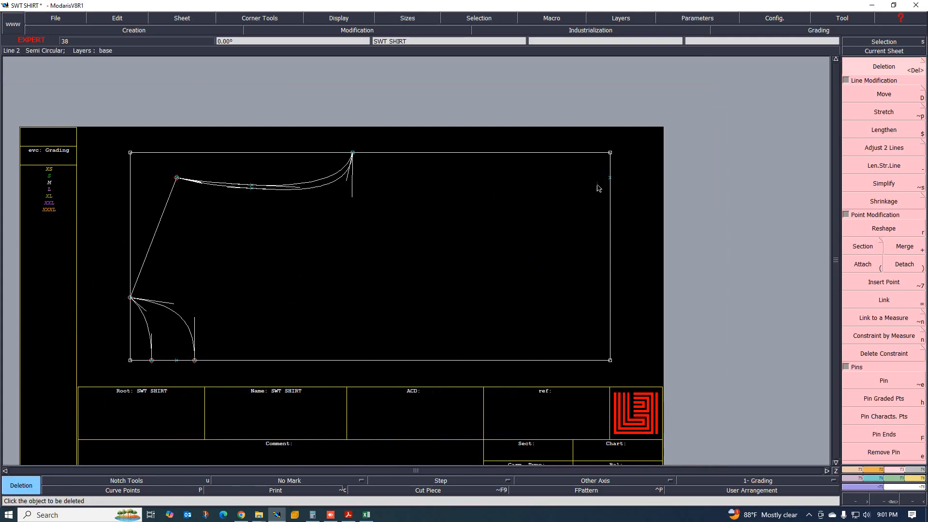
scroll(280, 218, up, 2)
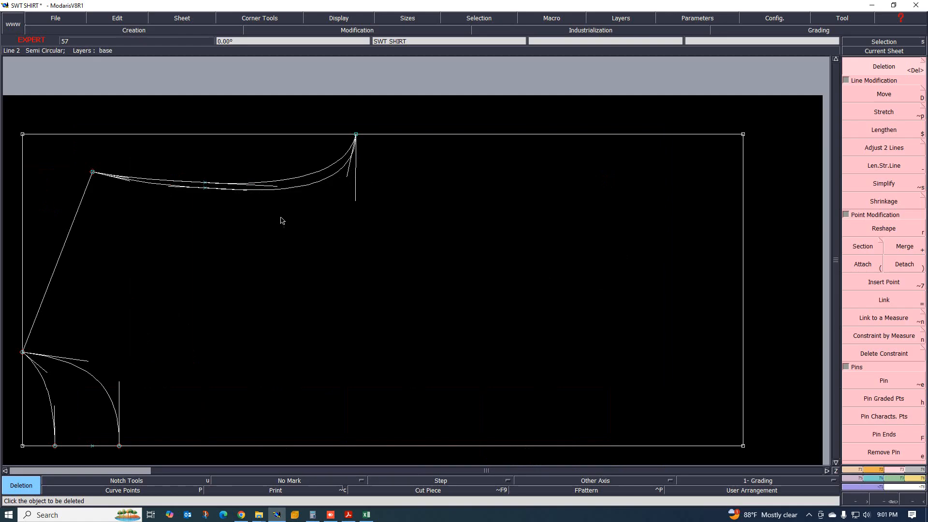
scroll(296, 244, down, 3)
scroll(182, 203, up, 2)
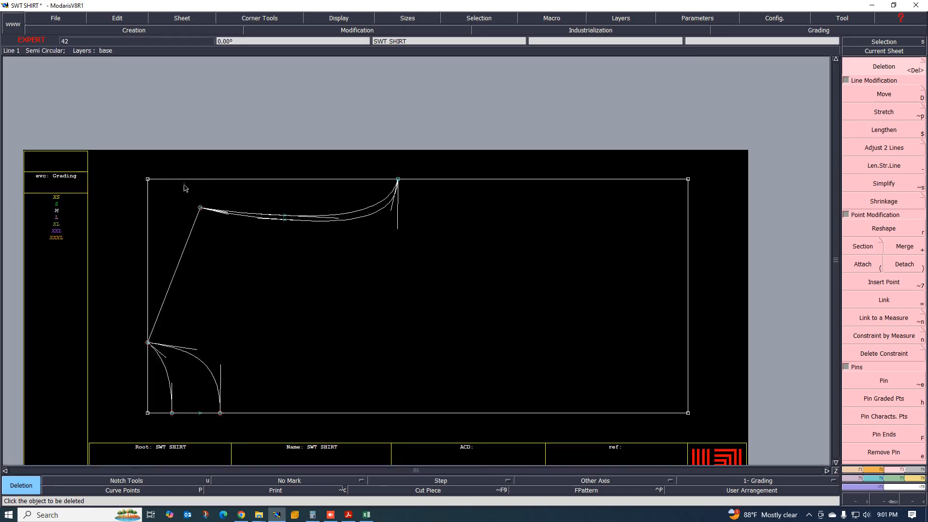
click(148, 227)
click(193, 179)
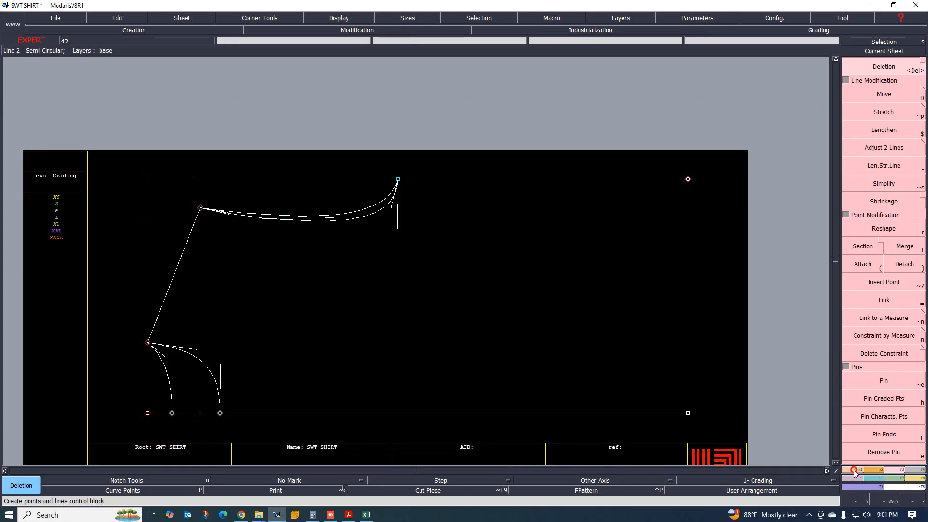
Draw a straight side seam line from the underarm point to the upper corner of the hem line
click(874, 469)
click(887, 257)
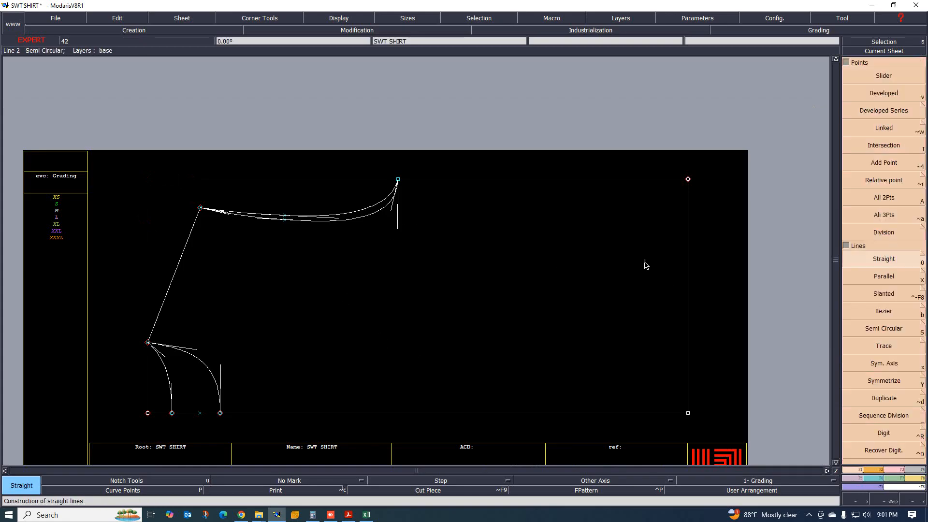
click(398, 179)
click(688, 179)
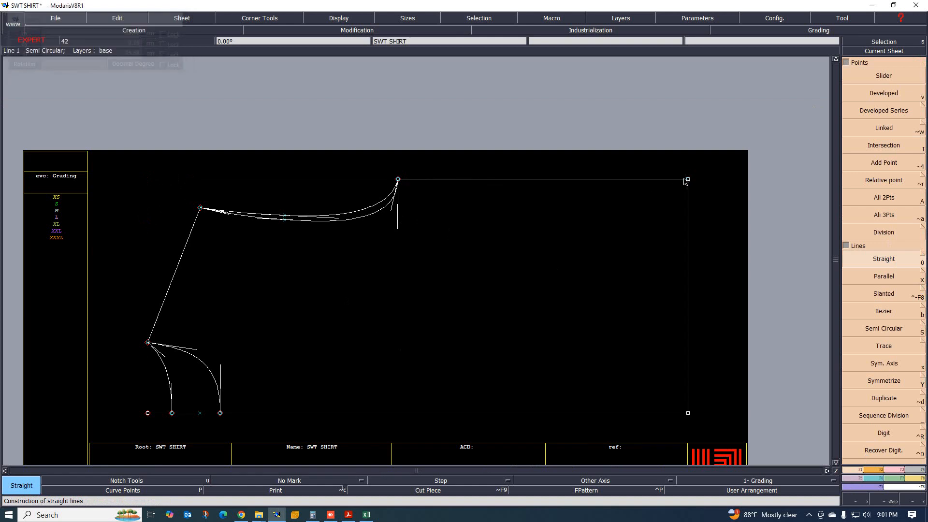
scroll(477, 234, down, 2)
scroll(472, 237, up, 1)
scroll(407, 247, down, 2)
scroll(407, 248, up, 1)
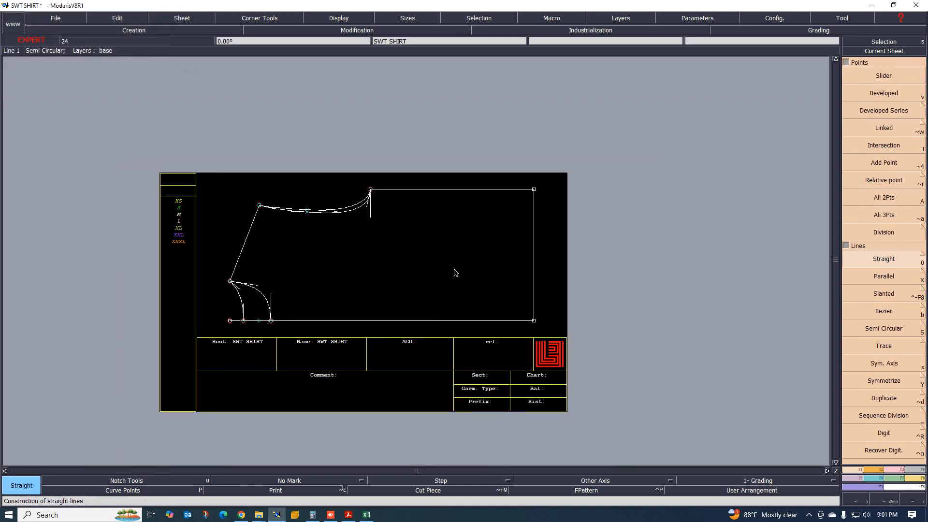
scroll(454, 270, up, 1)
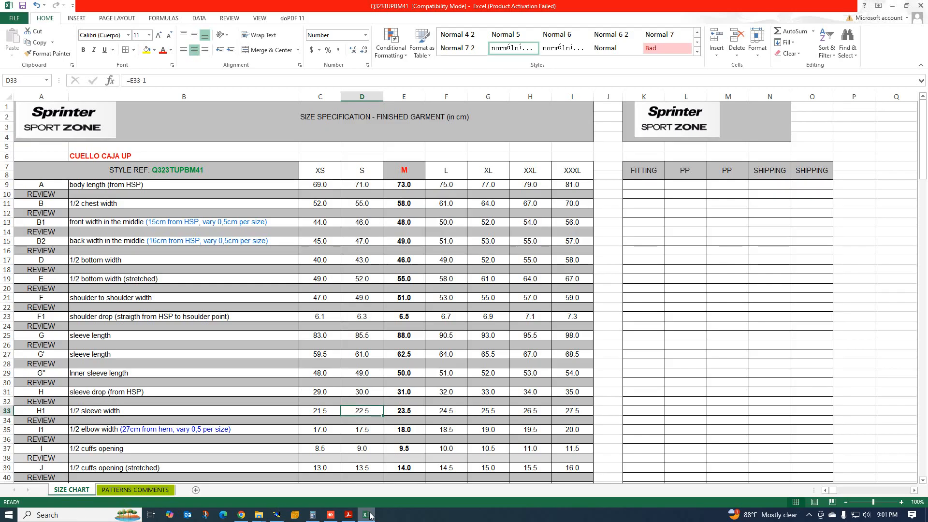
Switch to the Excel size chart and the PDF sketch to check the size M bottom width and hem rib, and return to Modaris
click(367, 515)
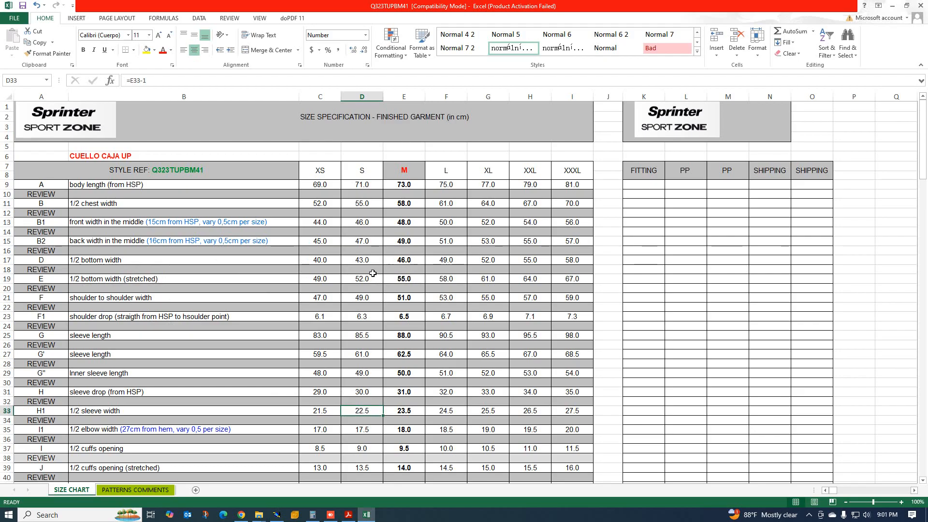
click(346, 518)
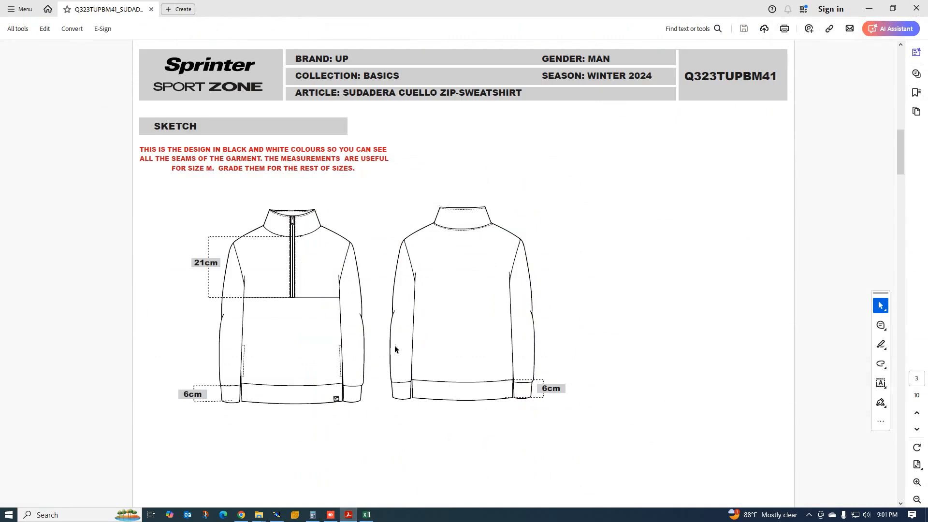
scroll(394, 345, down, 1)
scroll(307, 405, up, 1)
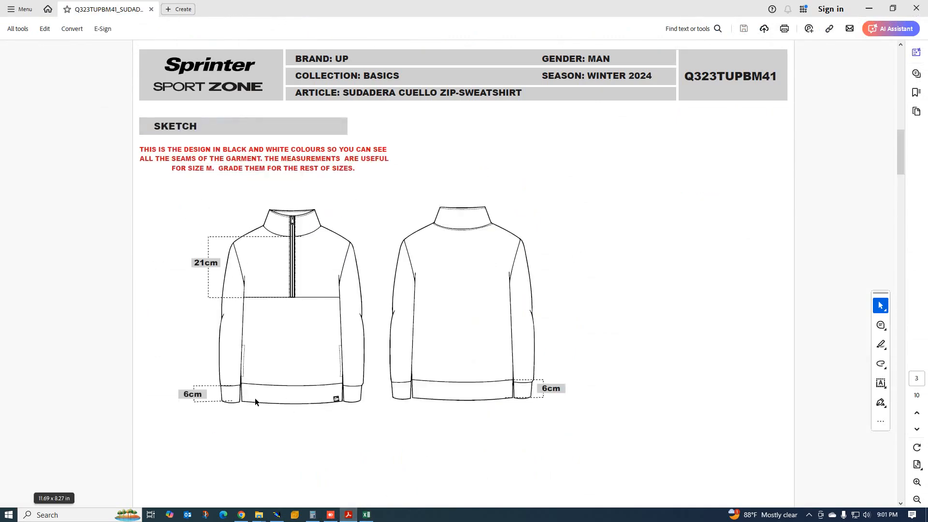
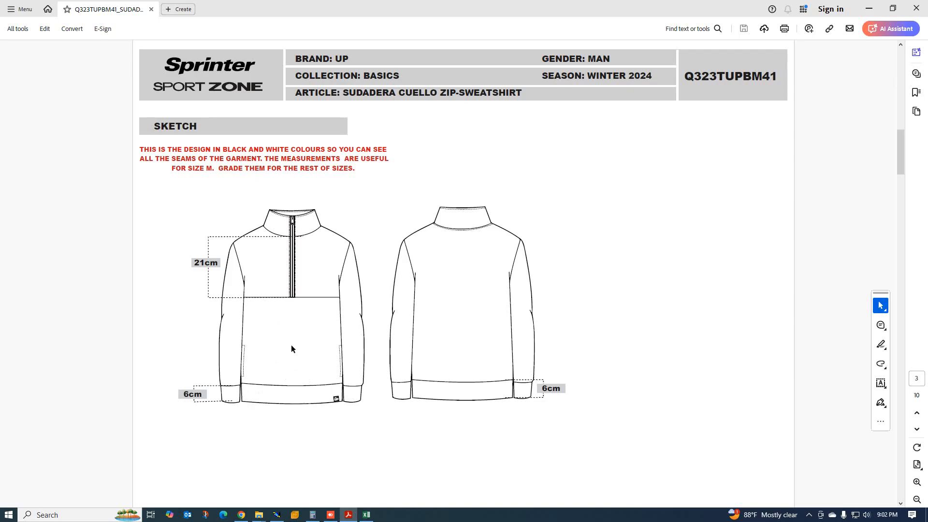
click(366, 515)
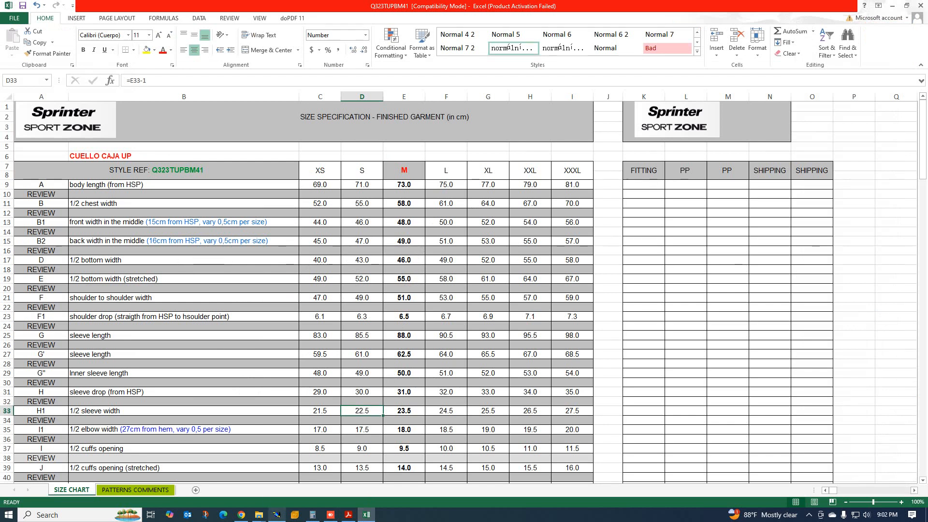
mouse_move(277, 519)
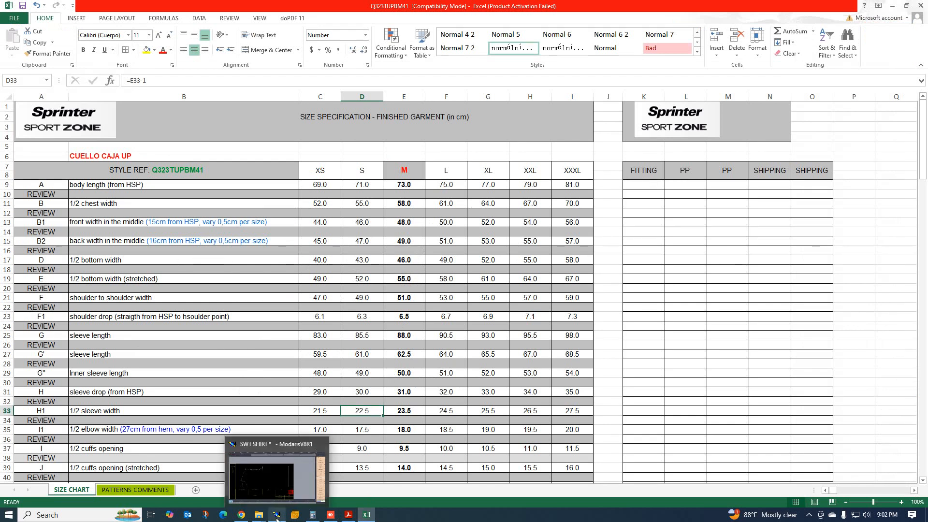
click(276, 518)
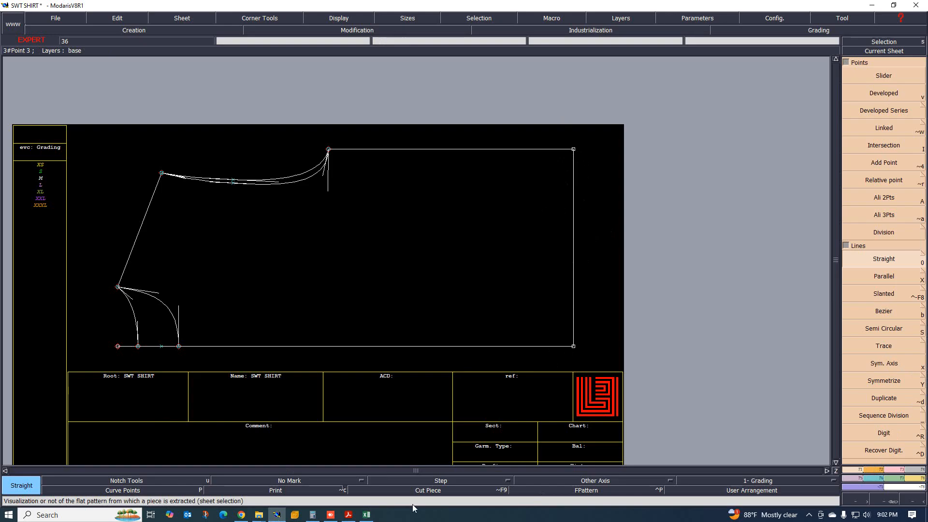
click(367, 514)
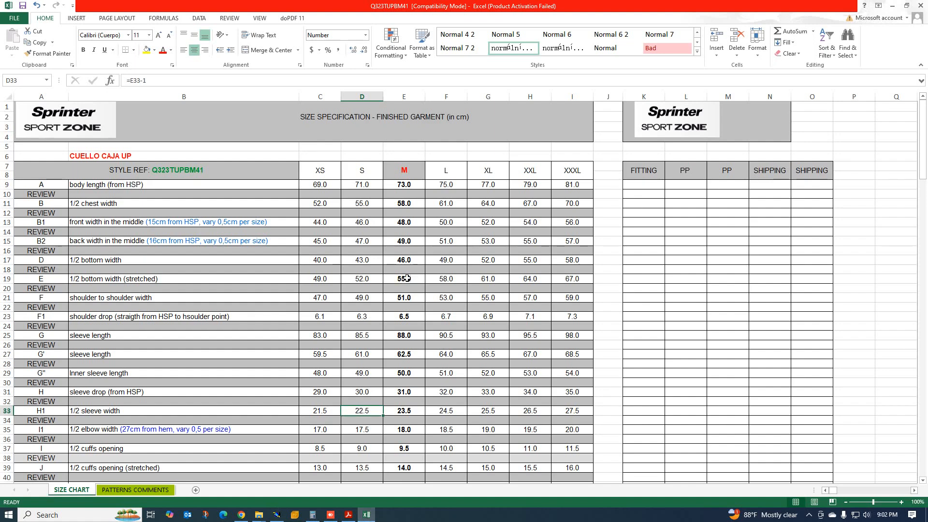
click(893, 6)
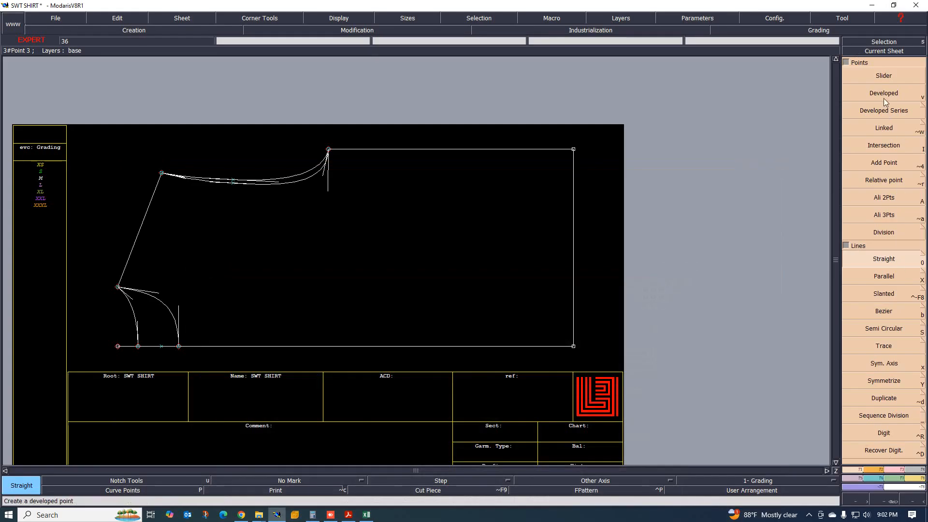
Place a developed point on the hem line with a curve length of -27.5 cm from the centre-line corner
click(884, 94)
click(573, 344)
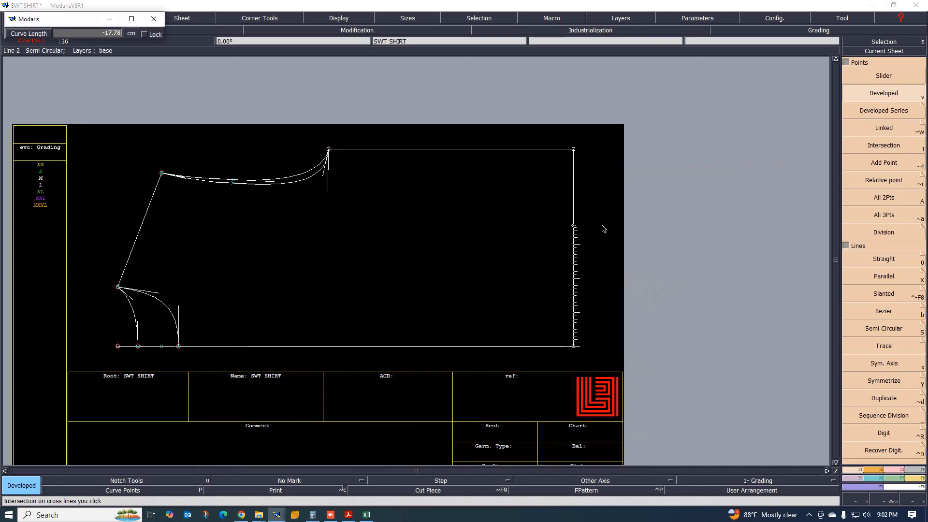
key(BackSpace)
text(-27.5)
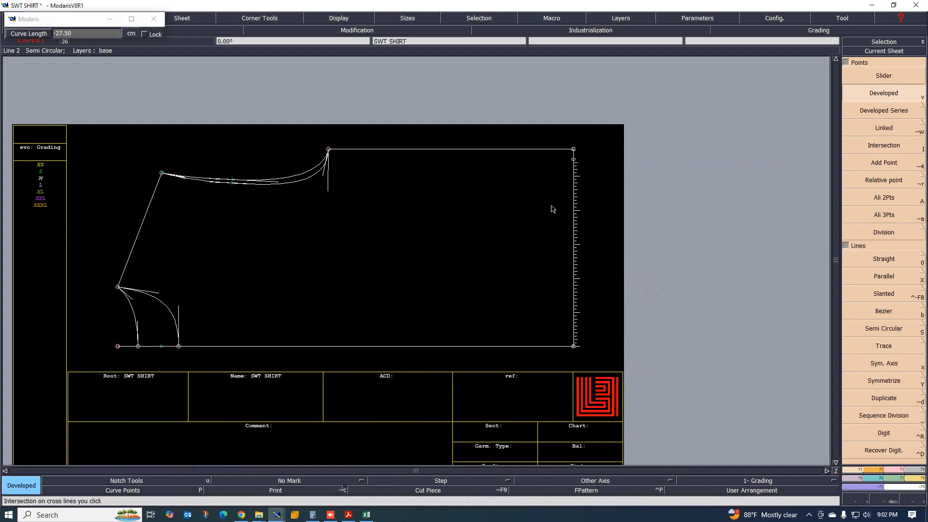
key(Return)
Insert the developed point near the side seam into the hem line's curve with Insert Point
scroll(587, 159, up, 3)
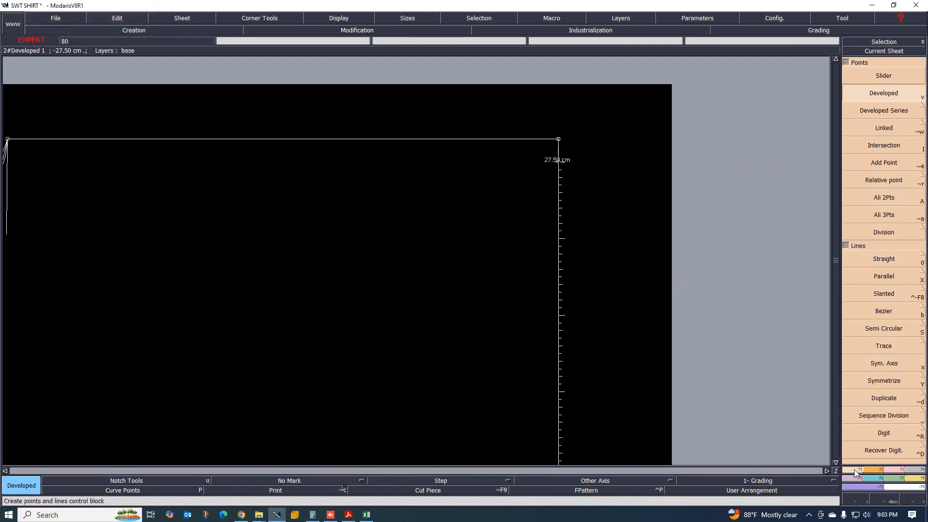
click(893, 469)
click(885, 281)
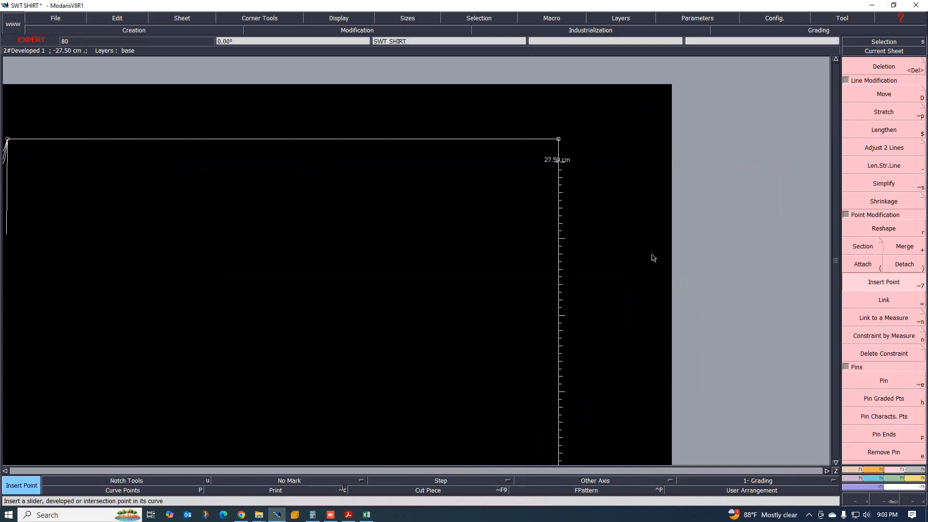
scroll(558, 164, down, 1)
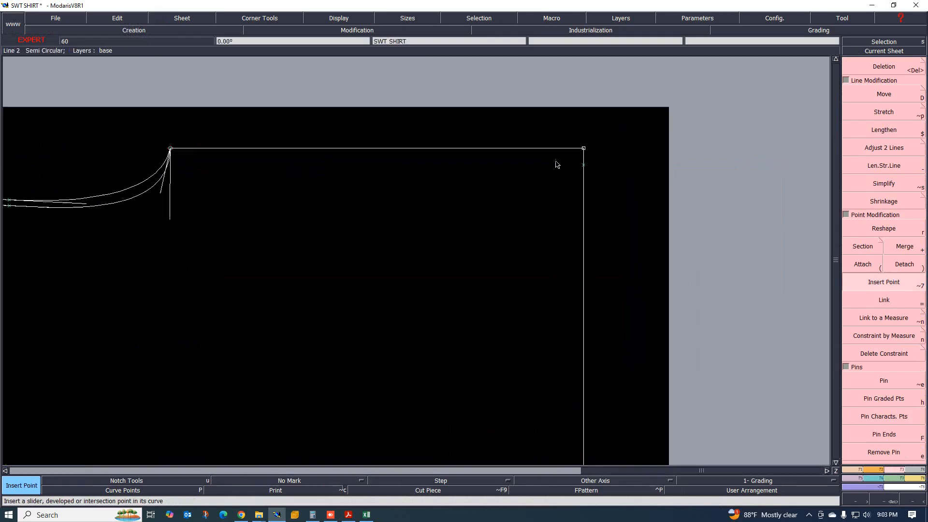
scroll(512, 168, down, 1)
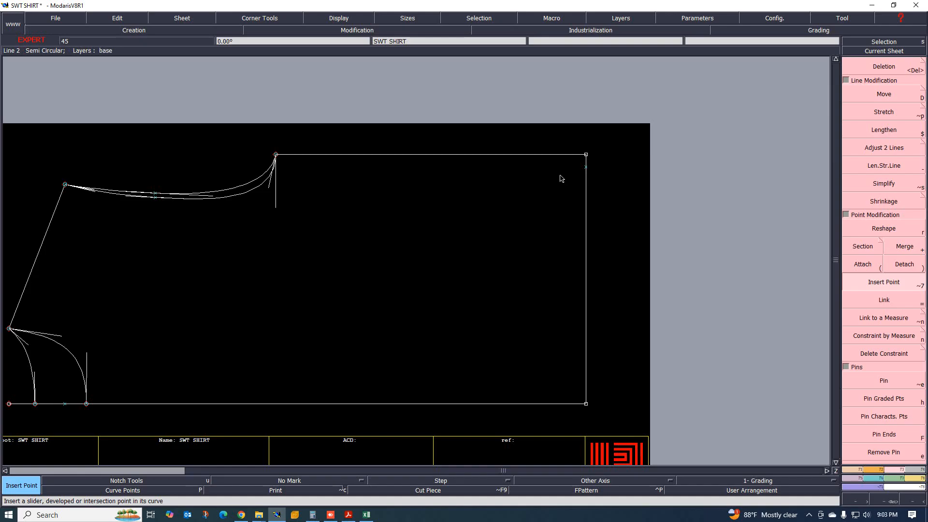
Attach the hem end of the side seam line to the inserted point on the hem line
scroll(566, 175, up, 1)
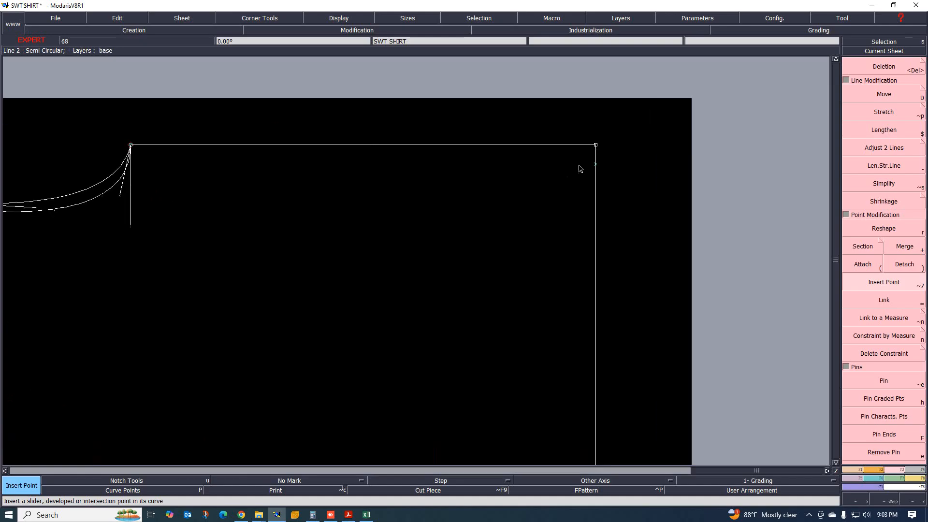
click(863, 266)
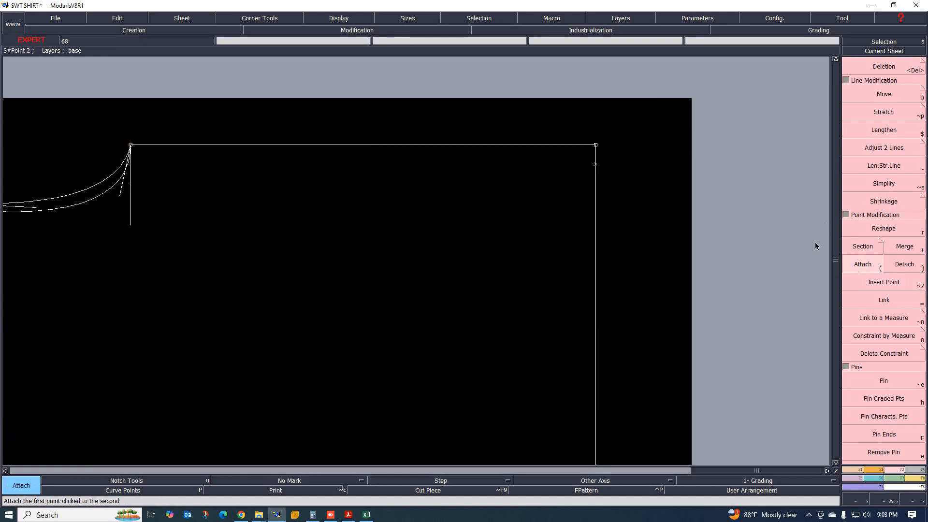
click(597, 146)
click(596, 164)
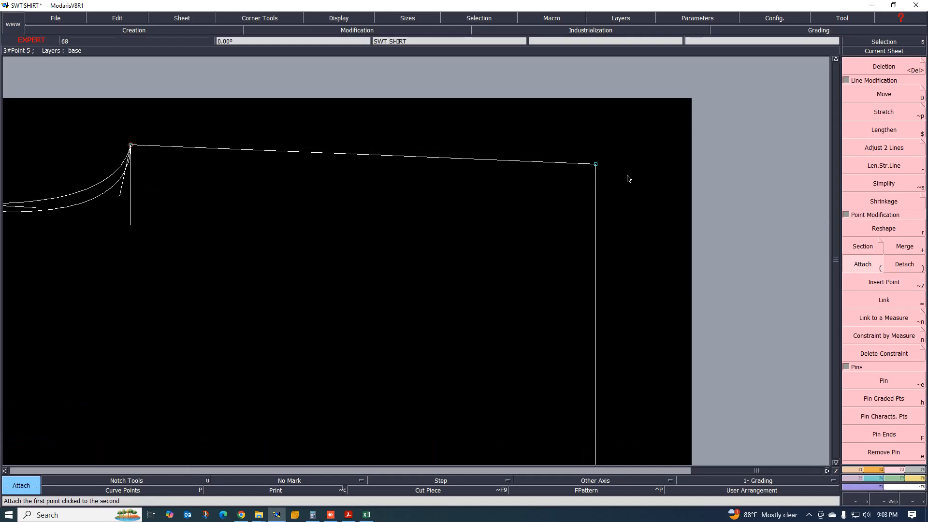
scroll(608, 155, down, 1)
scroll(563, 136, up, 1)
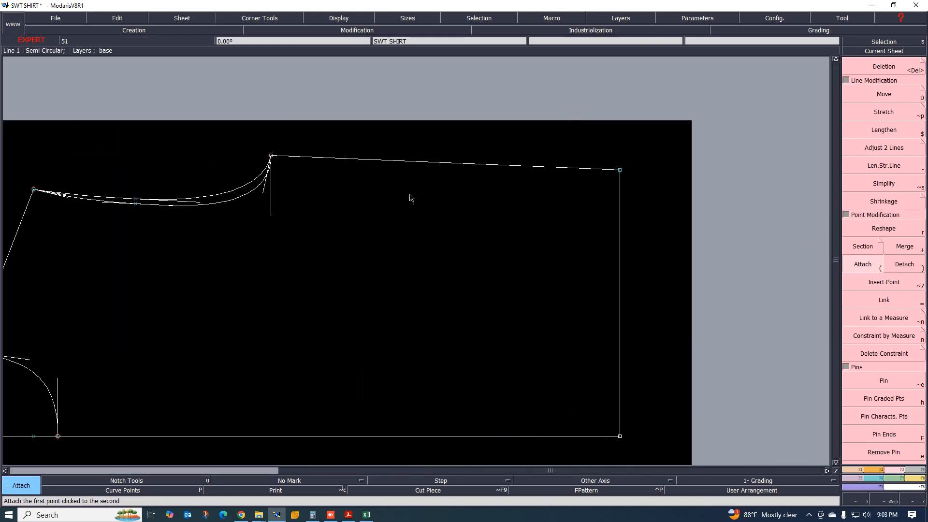
scroll(383, 180, down, 1)
scroll(346, 276, up, 1)
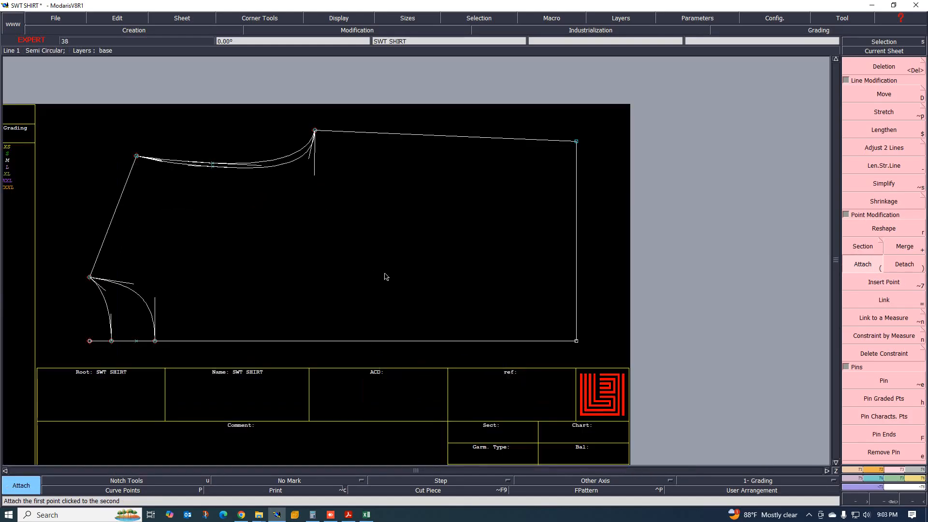
Check the front zip length on the PDF sketch and return to Modaris
click(349, 516)
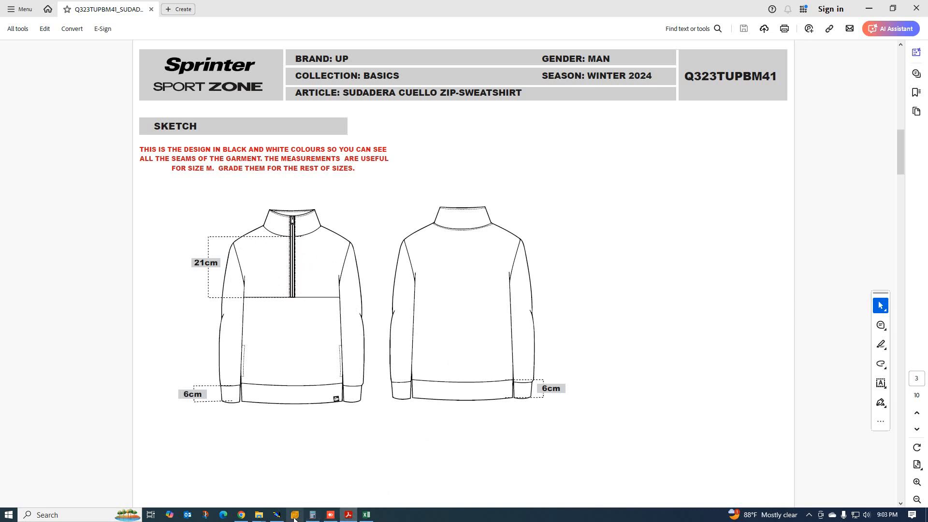
click(277, 515)
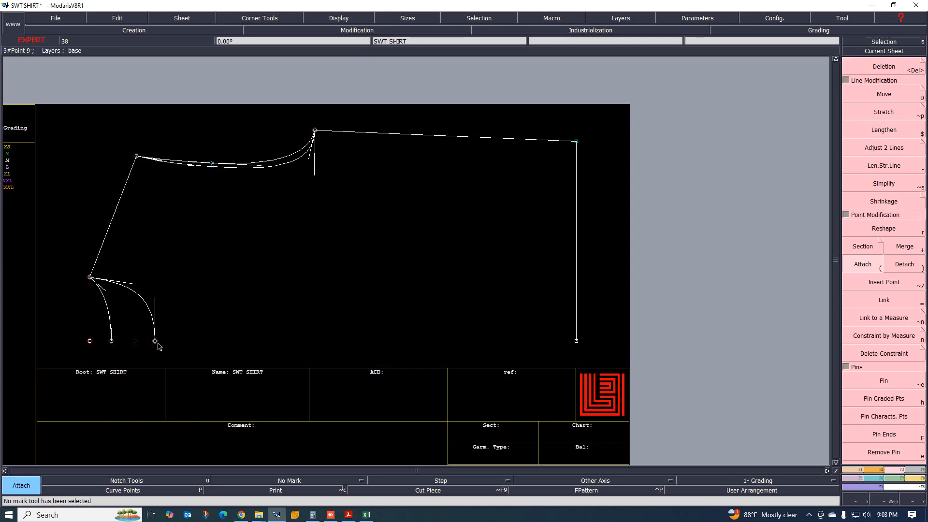
scroll(153, 348, up, 1)
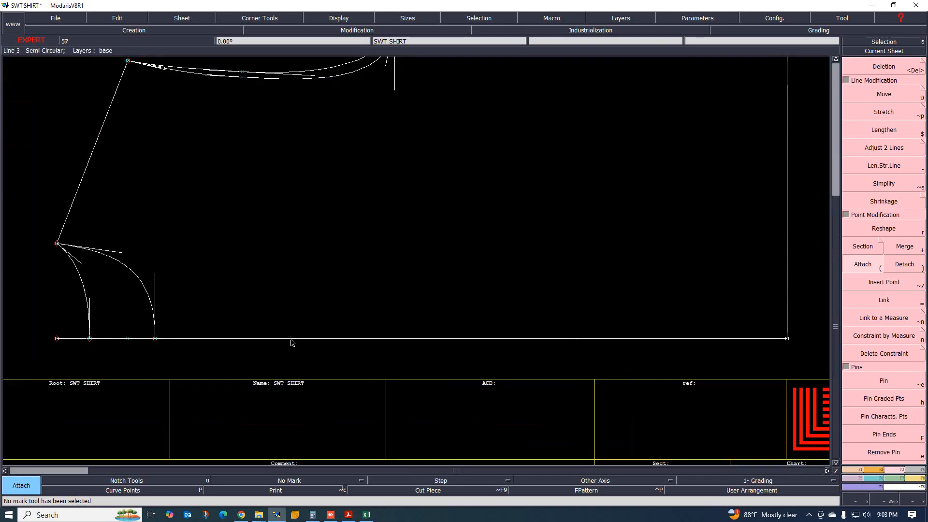
click(863, 471)
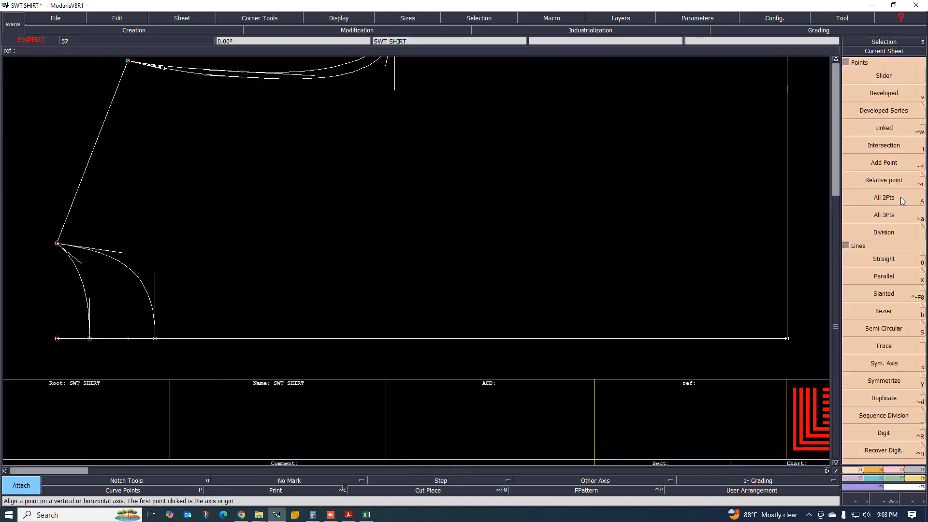
click(886, 94)
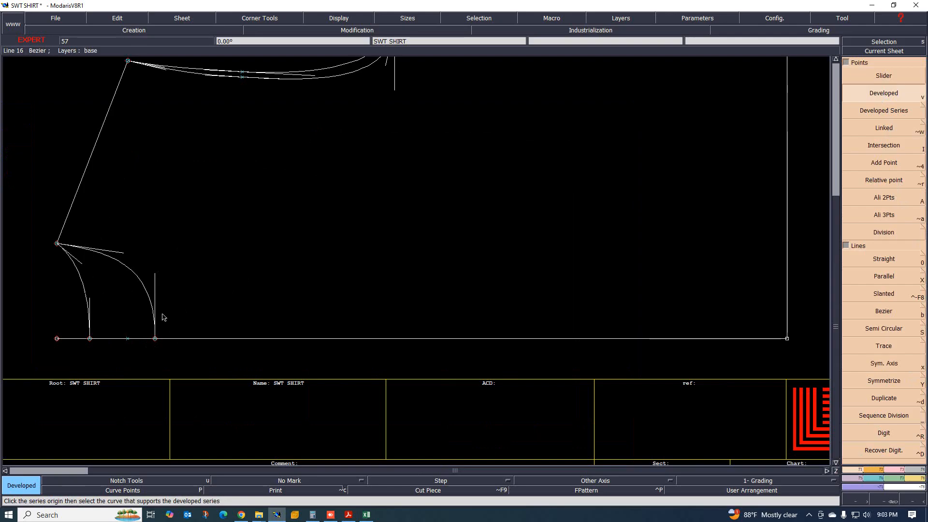
scroll(170, 192, down, 2)
scroll(160, 256, up, 1)
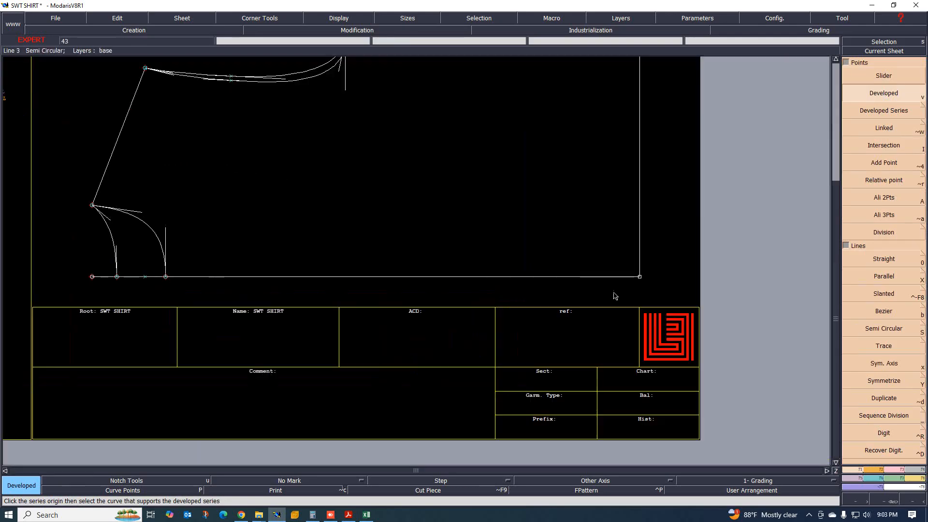
Try a straight line from the lower front neck point to above the shoulder, aligning its free end vertically with Ali 2Pts
click(886, 263)
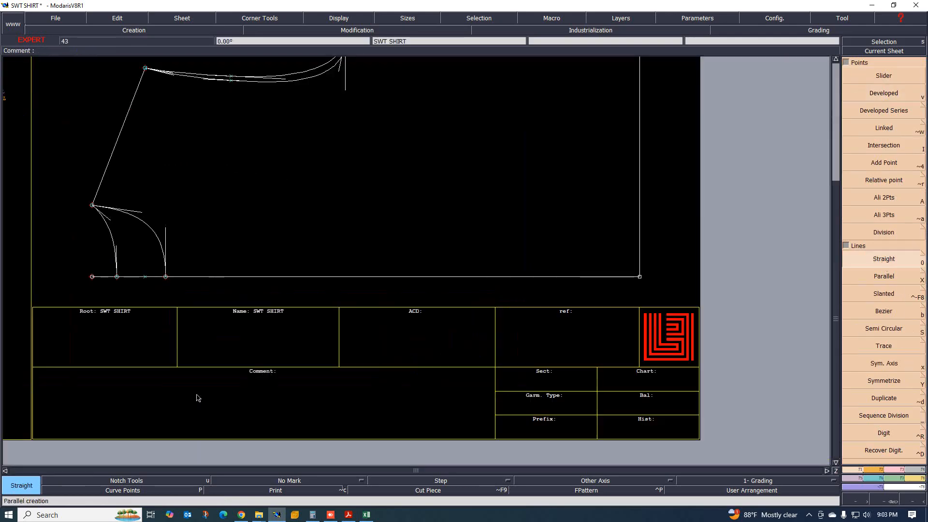
scroll(197, 397, down, 1)
click(182, 335)
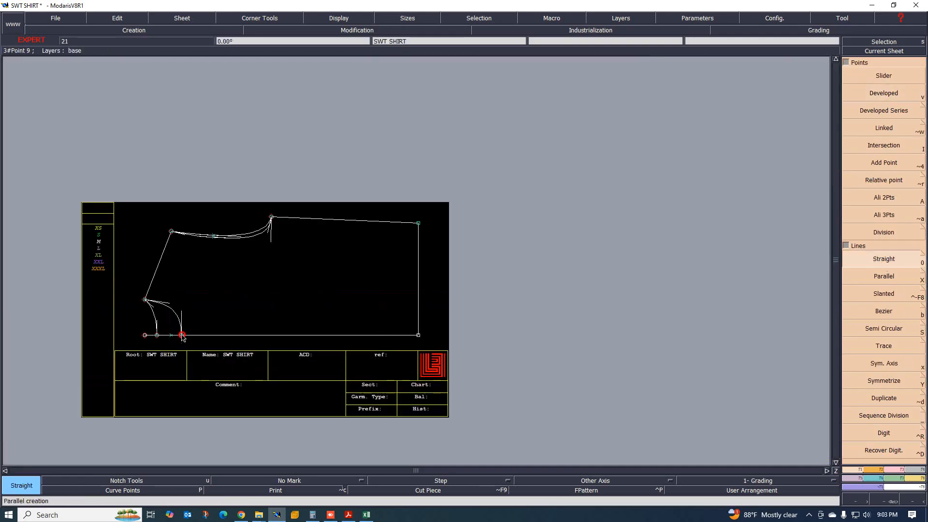
click(185, 204)
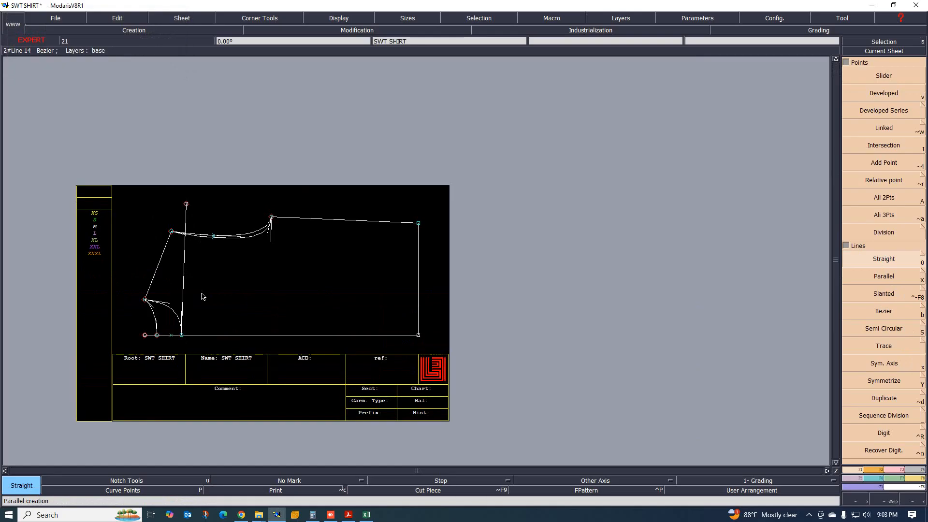
click(182, 334)
click(197, 217)
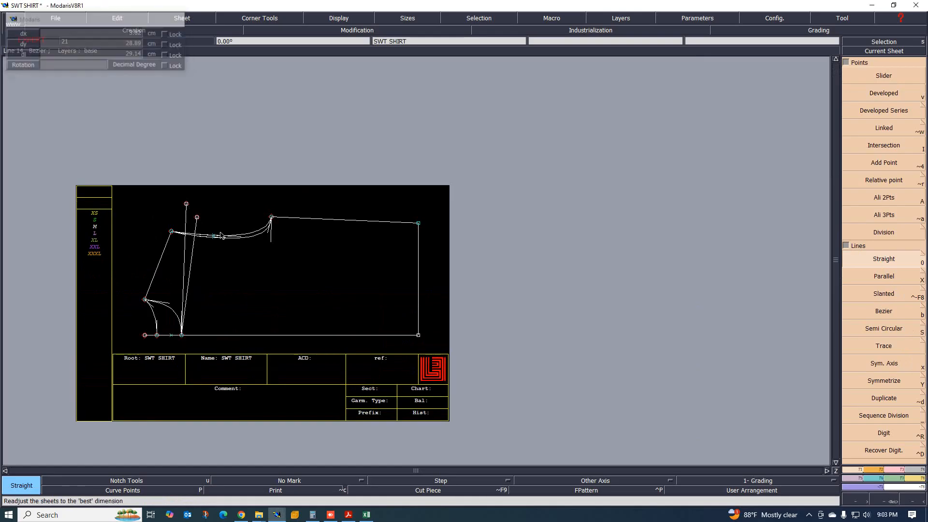
key(ctrl+z)
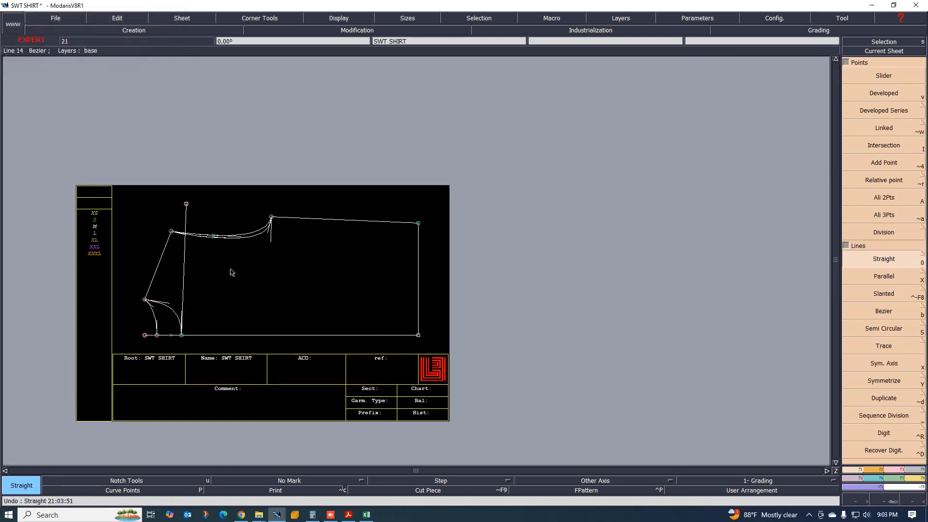
key(shift+a)
click(181, 335)
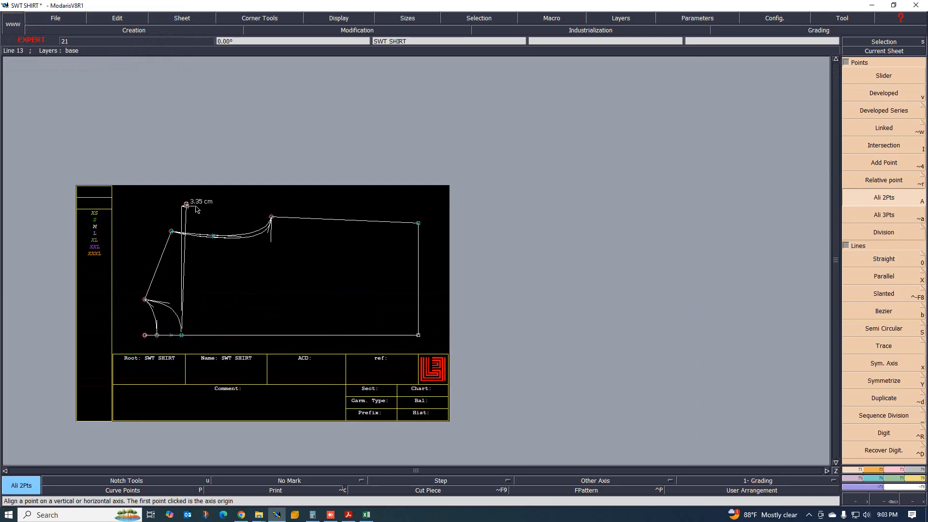
click(187, 206)
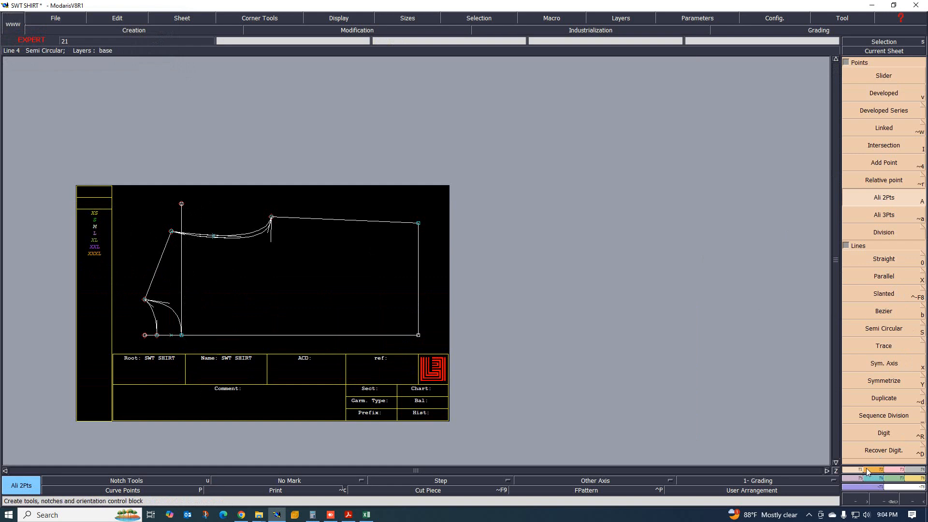
Try a parallel 21 cm from the vertical neck line towards the hem, and undo both construction lines
click(885, 278)
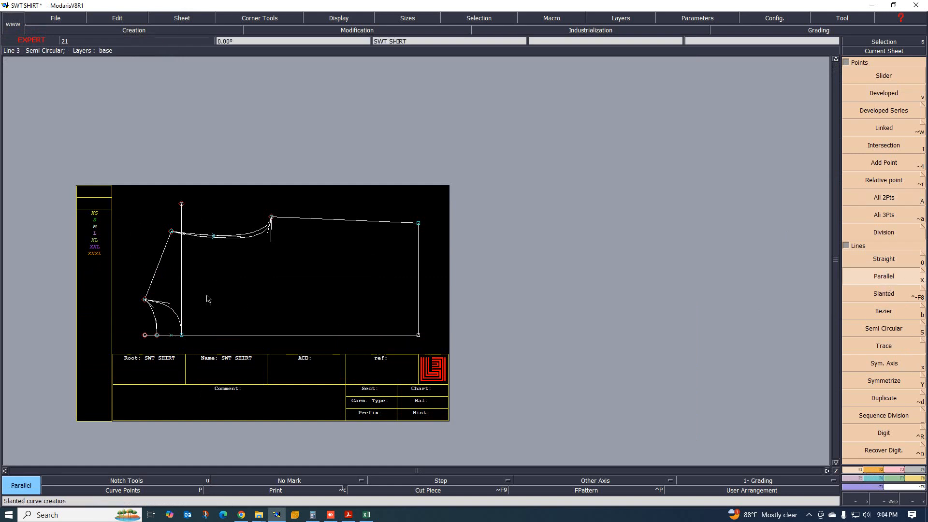
click(182, 286)
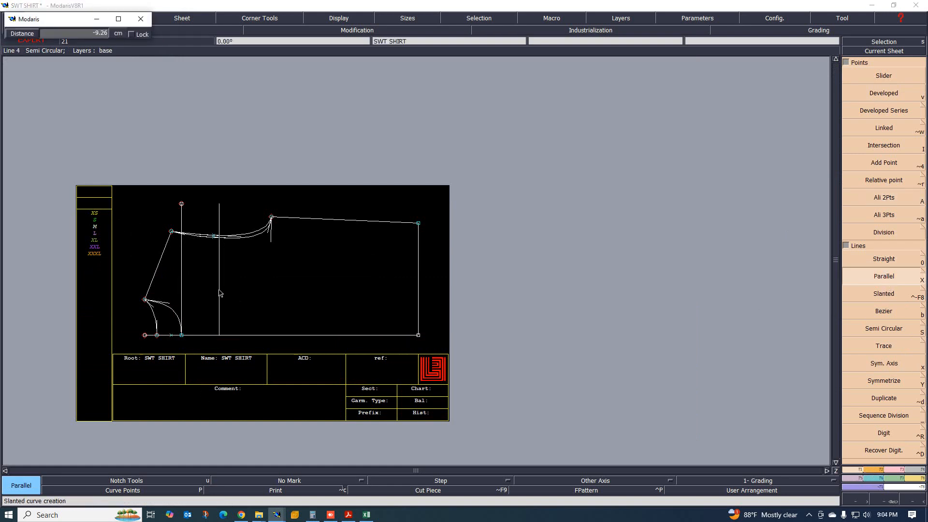
text(21)
key(Return)
scroll(207, 298, up, 1)
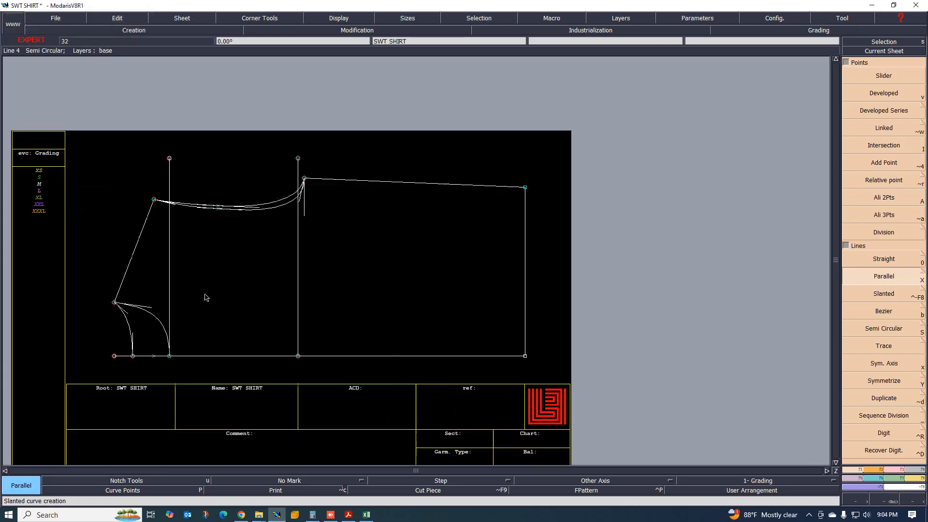
scroll(272, 325, up, 1)
scroll(340, 284, down, 2)
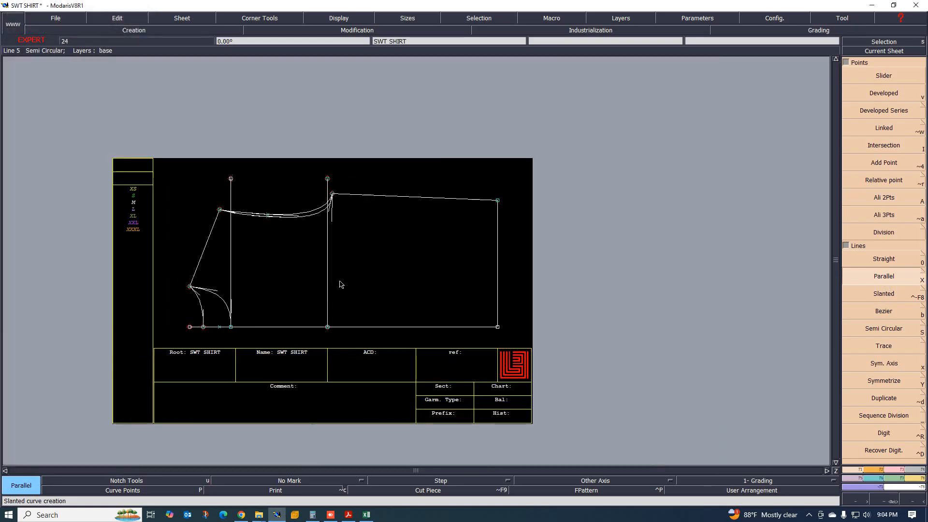
key(ctrl+z)
key(ctrl+z)
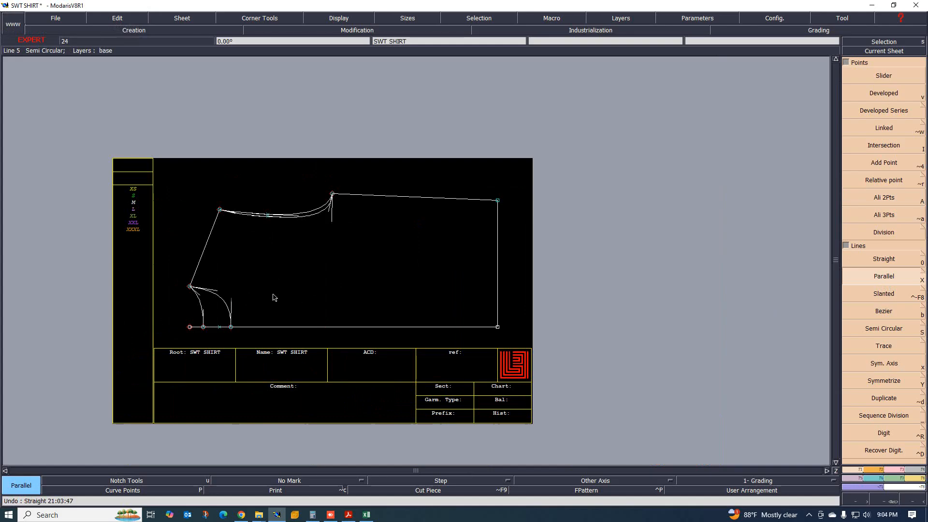
Place a developed point on the centre line with a curve length of -21 cm from the lower front neck point
scroll(227, 336, up, 1)
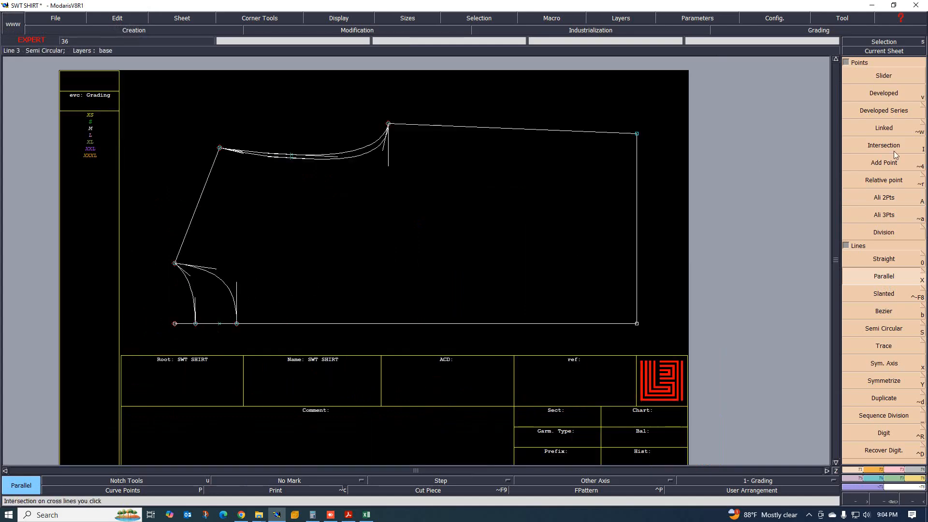
click(881, 95)
click(237, 323)
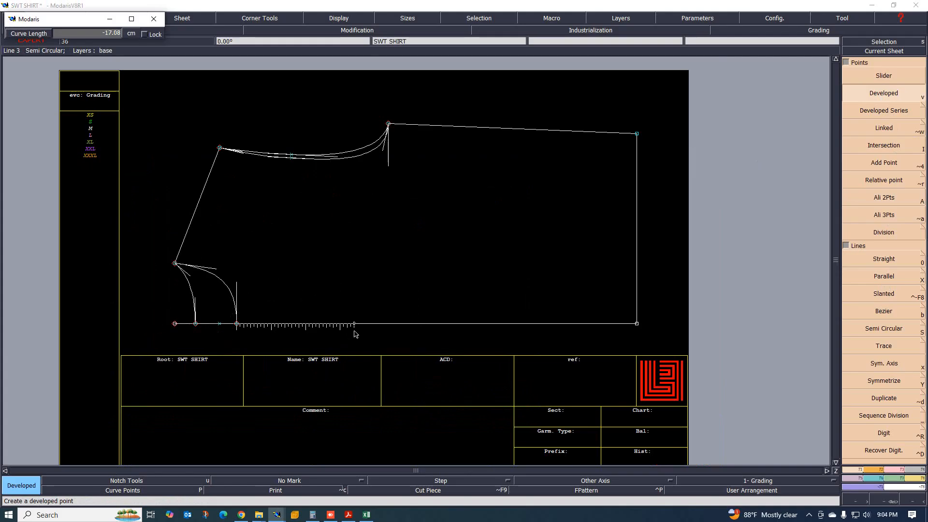
text(-21)
key(Return)
scroll(388, 331, up, 1)
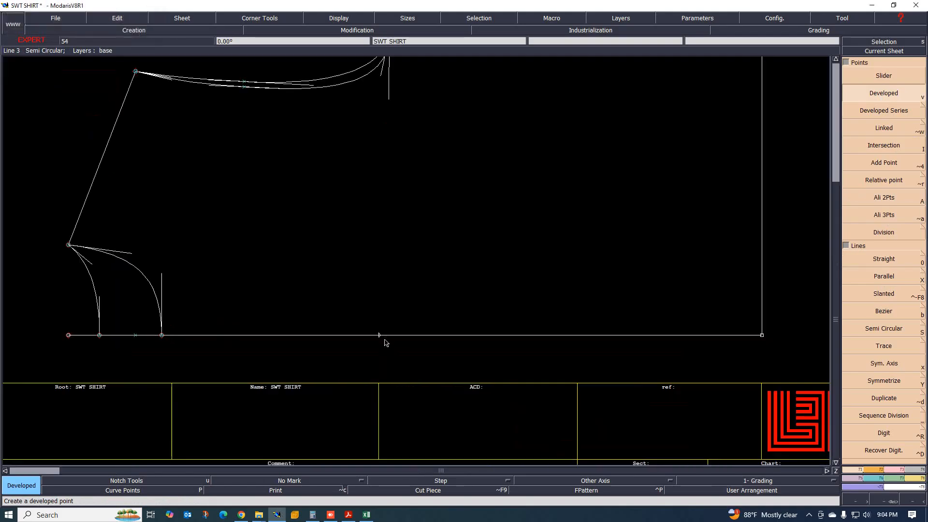
scroll(386, 343, down, 1)
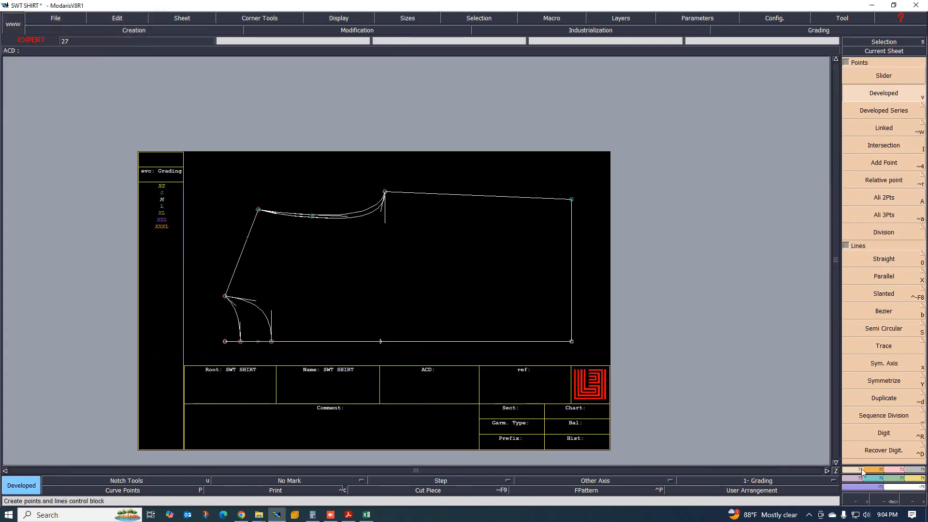
Draw a straight vertical line from the developed point on the centre line across the body to beyond the armhole
key(0)
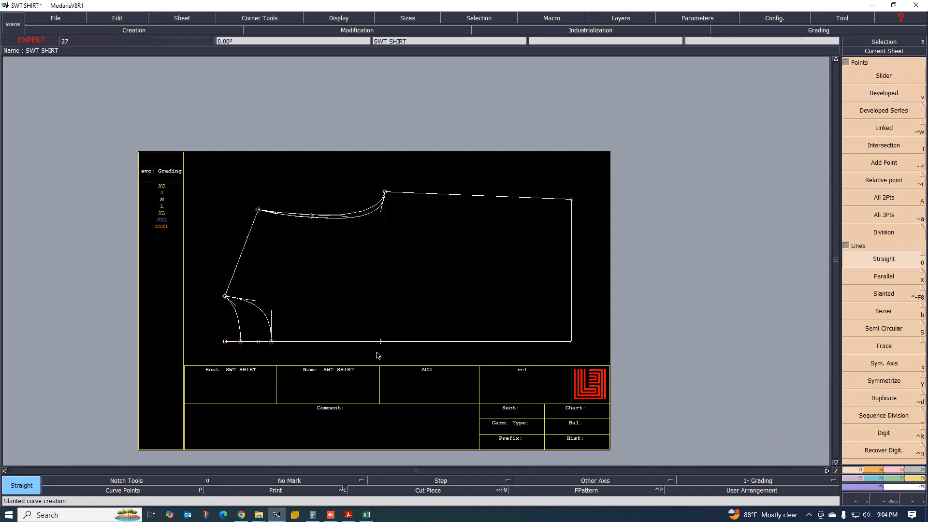
click(381, 342)
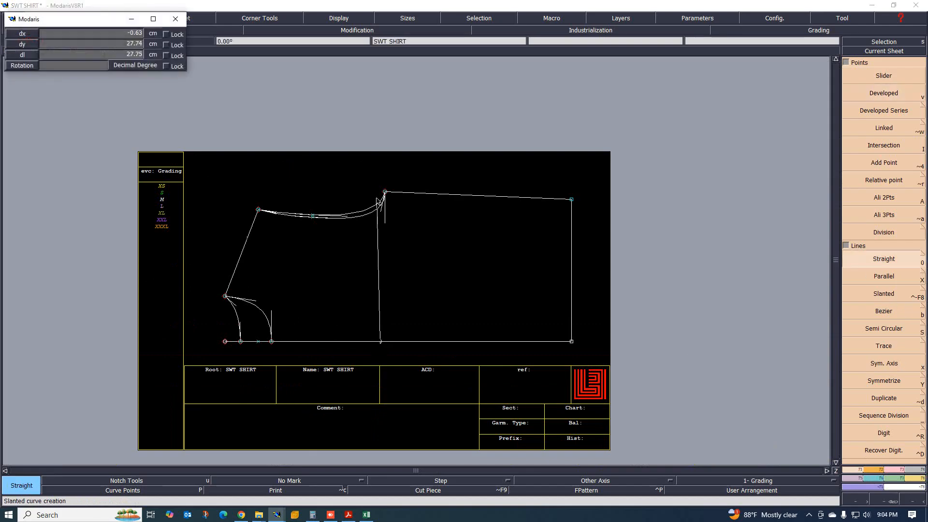
scroll(379, 199, up, 2)
scroll(385, 238, down, 2)
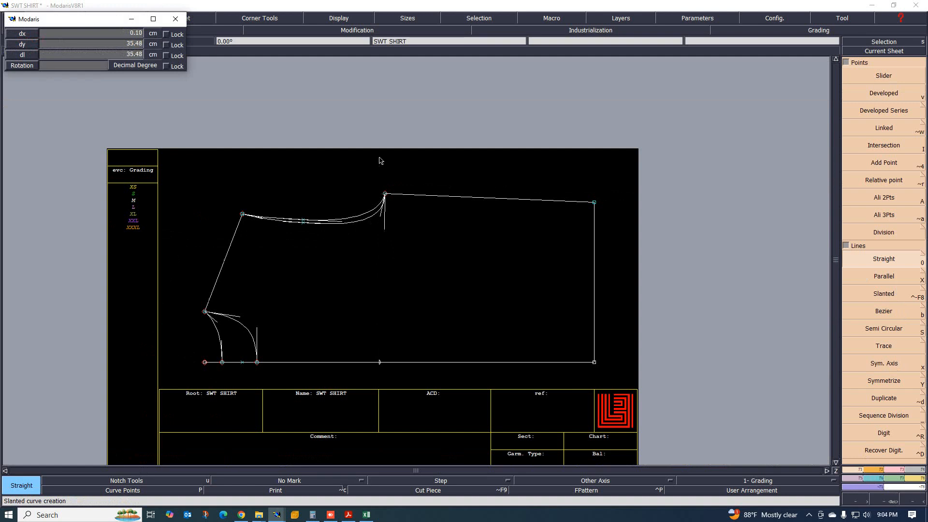
click(379, 135)
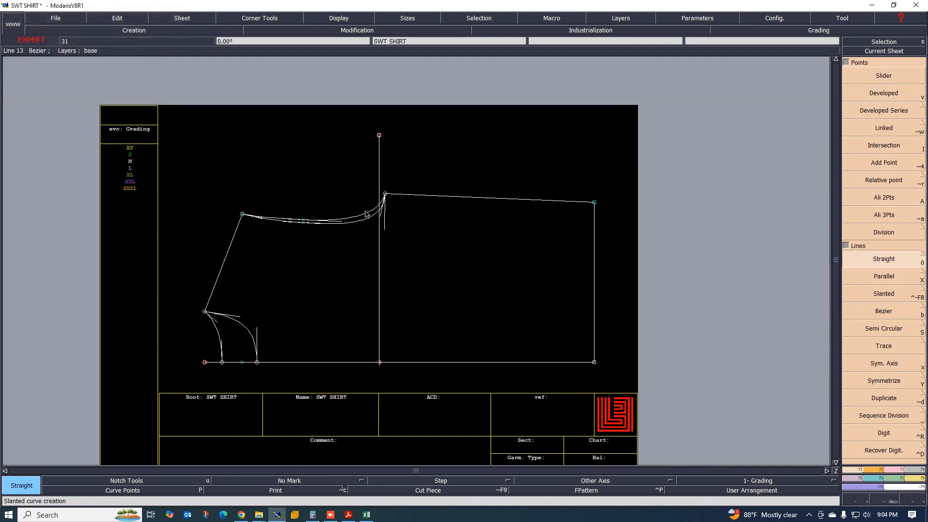
Reshape the chest seam line by moving its free end beyond the armhole slightly closer to the body and off vertical
scroll(367, 236, up, 2)
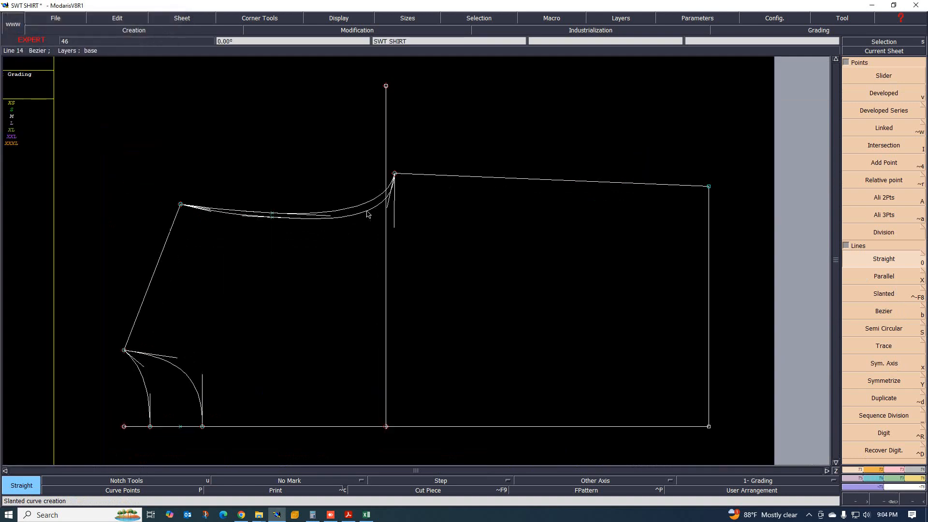
scroll(400, 228, down, 3)
scroll(400, 244, up, 2)
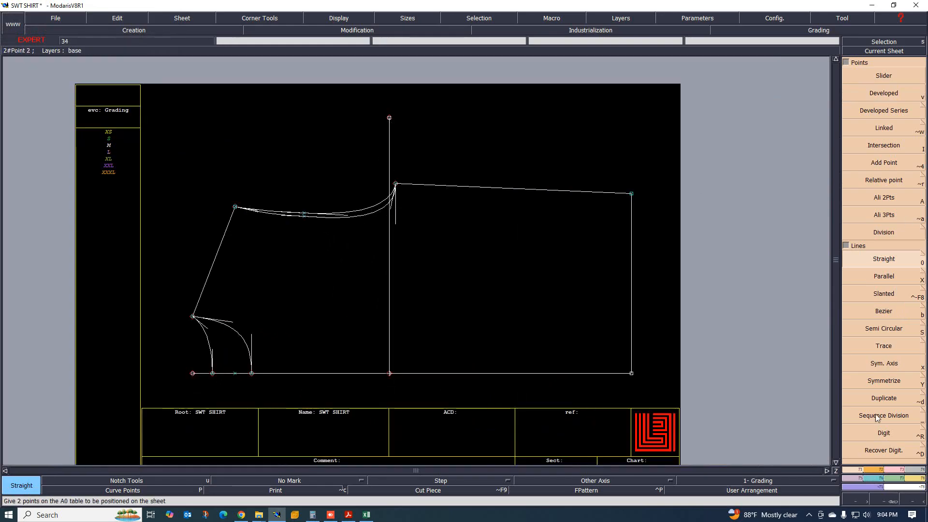
click(894, 472)
click(883, 228)
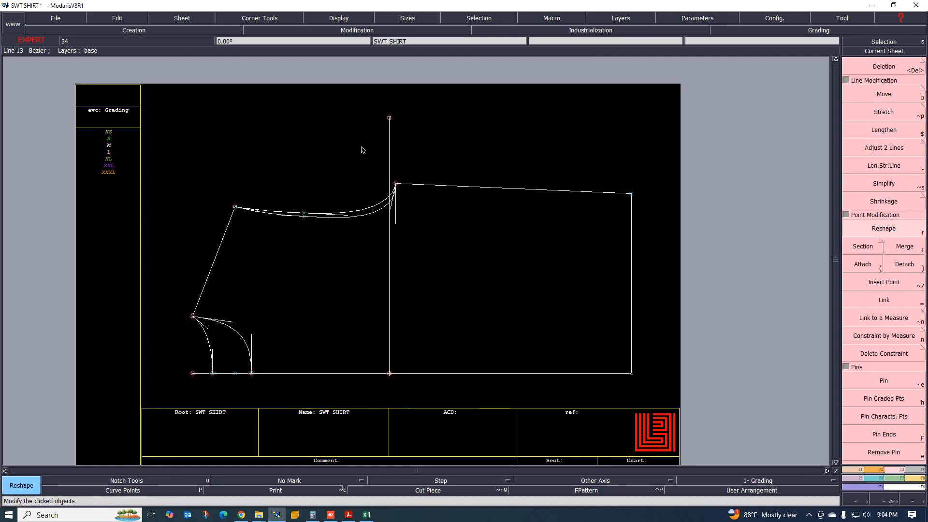
click(390, 119)
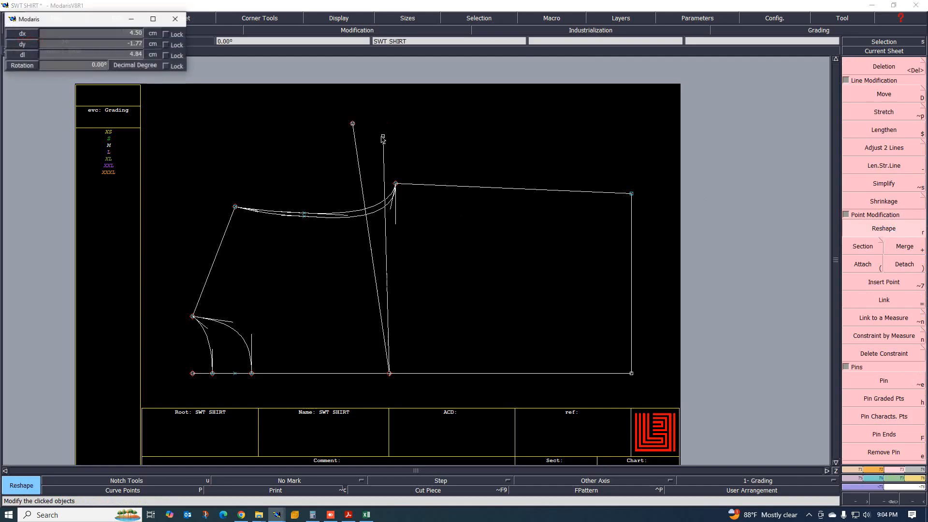
click(383, 135)
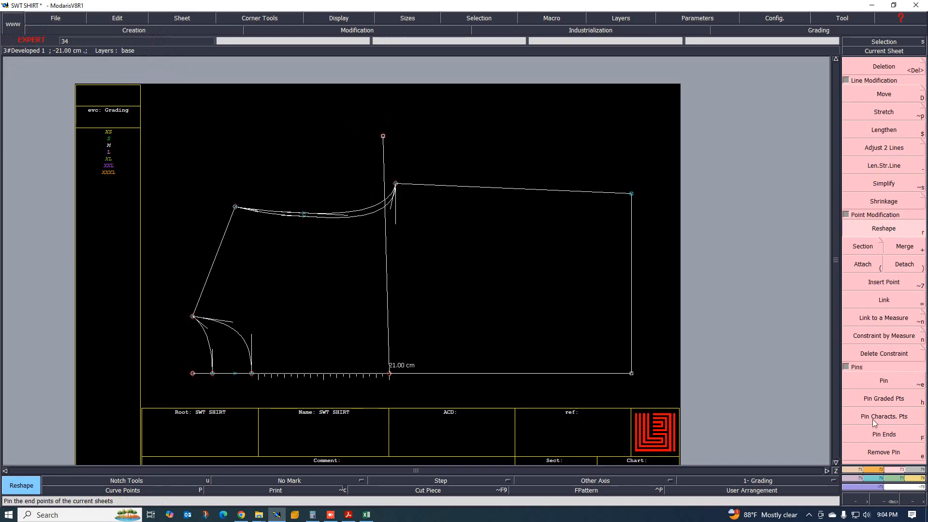
Align the chest seam line's free end vertically with the developed point on the centre line using Ali 2Pts
click(859, 471)
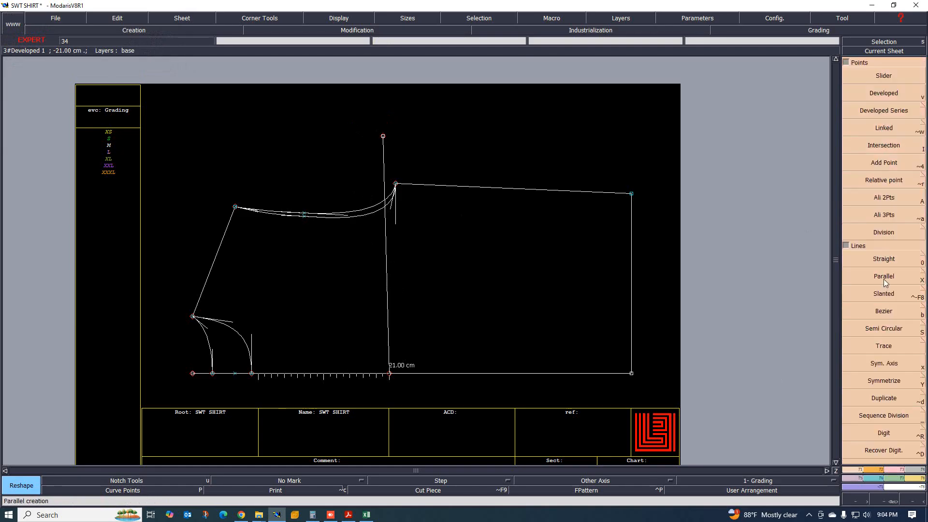
click(884, 197)
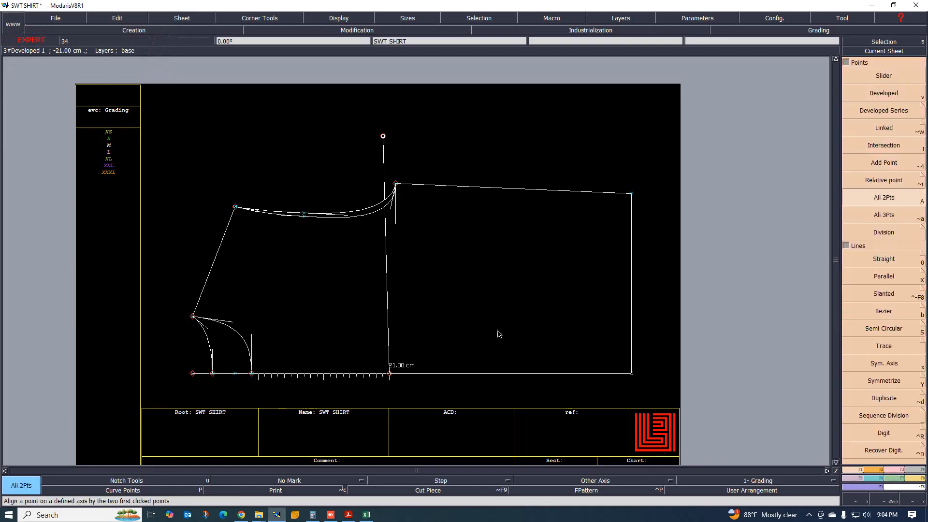
click(389, 373)
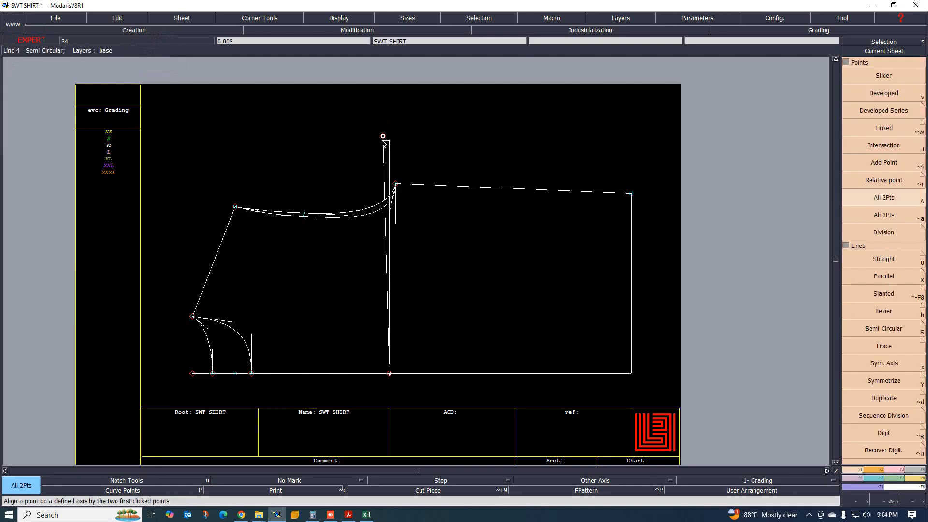
click(382, 137)
Add an intersection point where the chest seam line crosses the front armhole curve, and insert it into the curve
scroll(395, 191, up, 3)
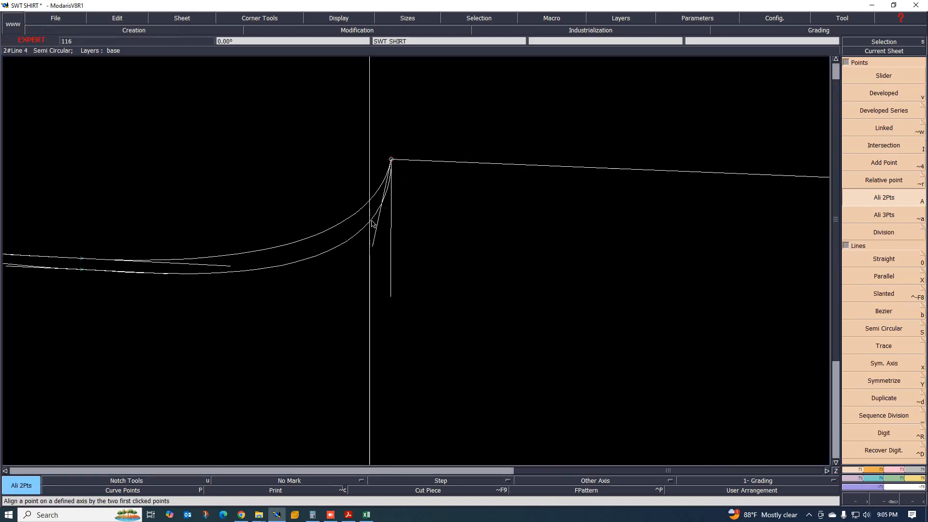
scroll(373, 223, up, 1)
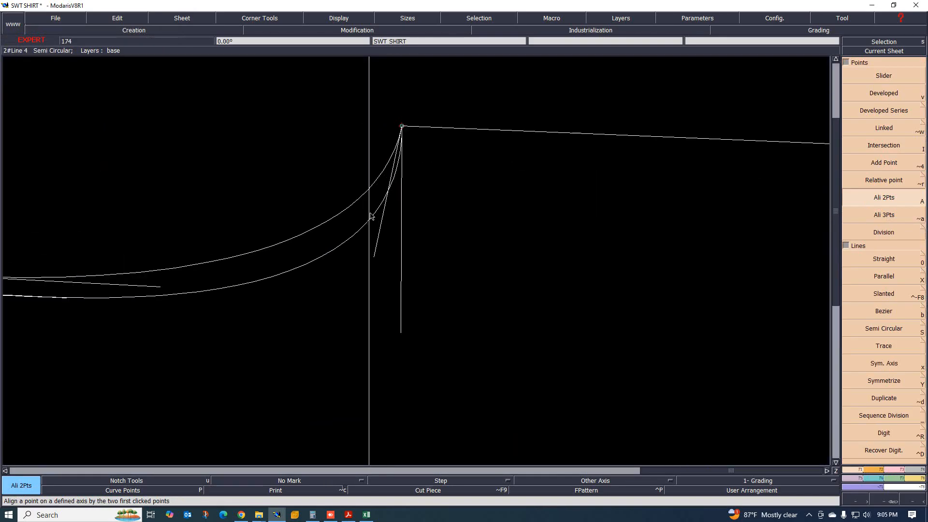
click(884, 145)
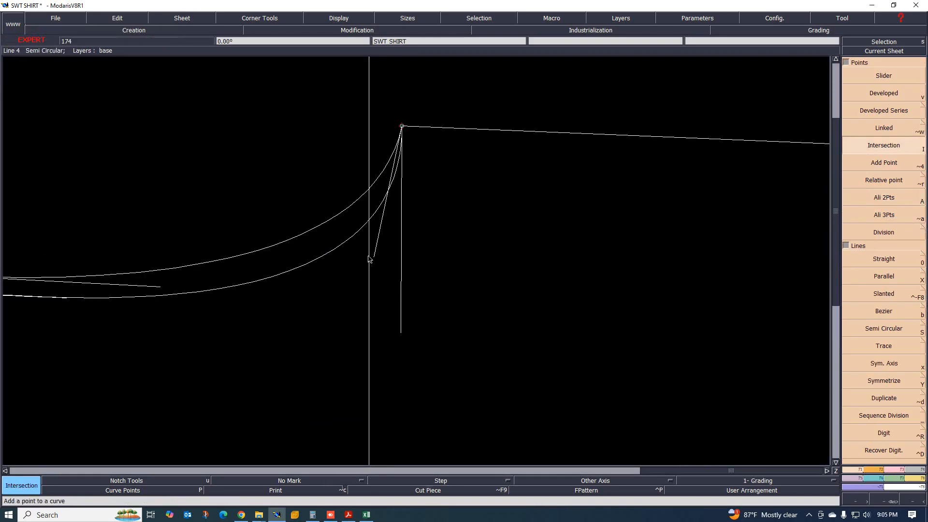
click(371, 222)
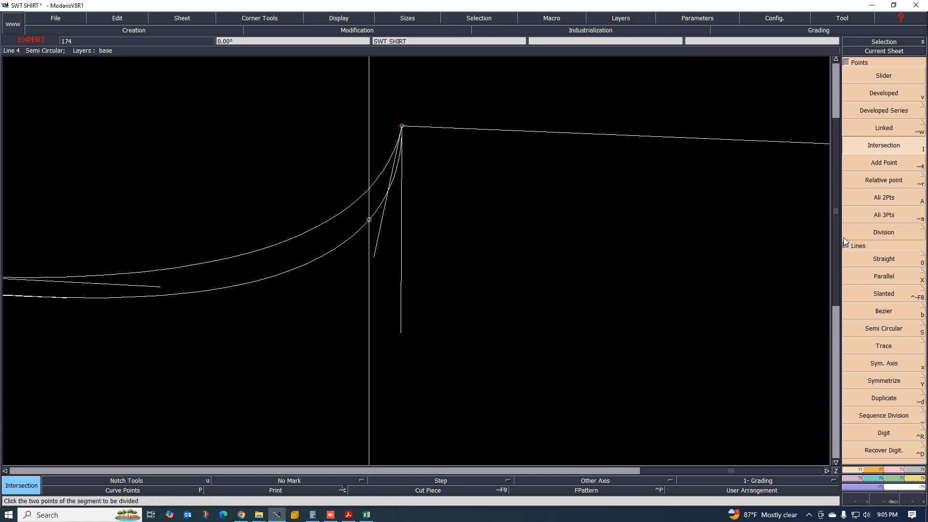
click(897, 470)
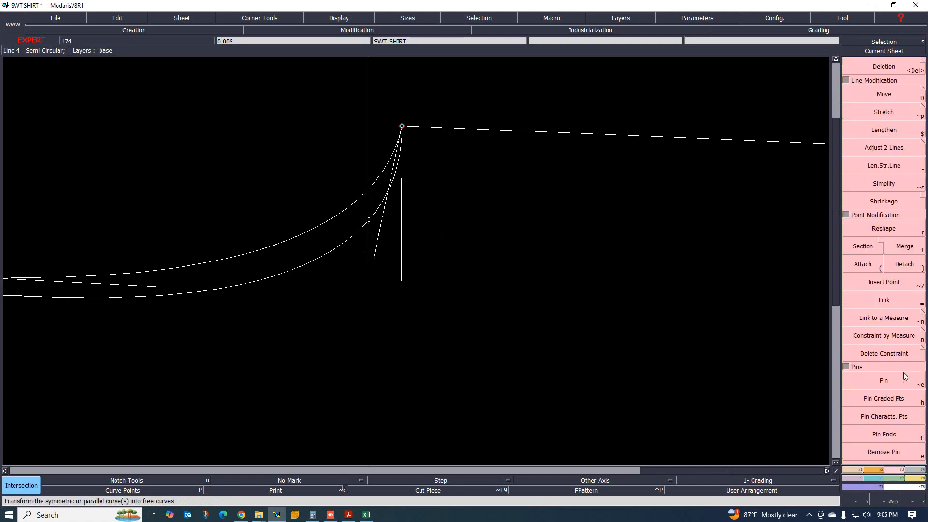
click(882, 285)
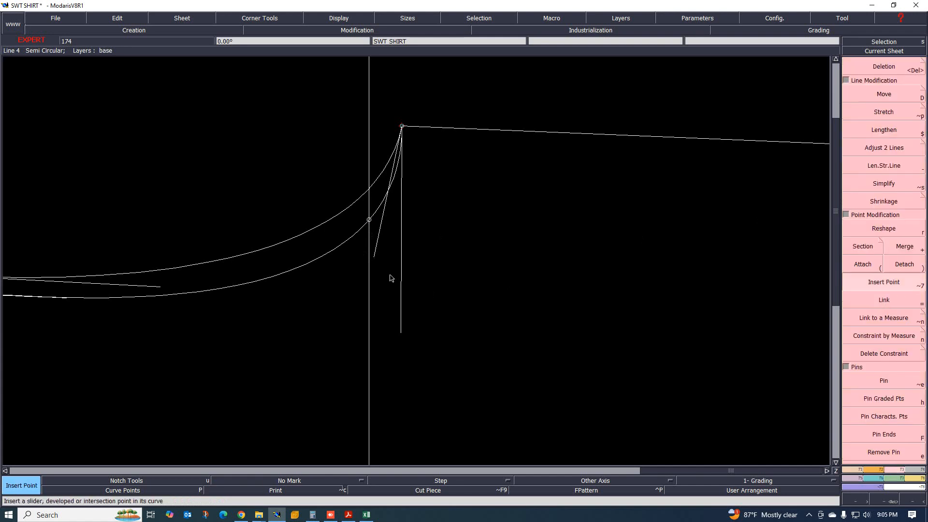
click(369, 220)
Delete the part of the chest seam line that extends beyond the front armhole curve
scroll(344, 371, down, 1)
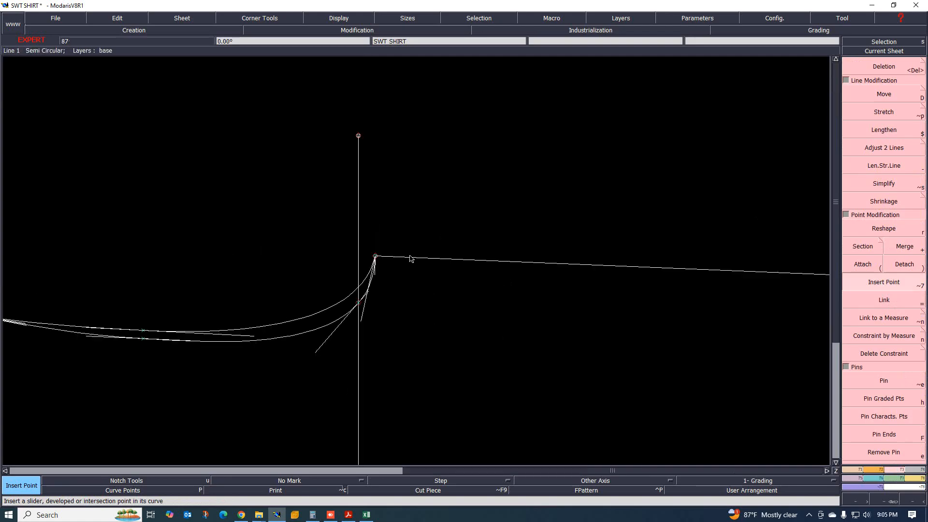
click(885, 66)
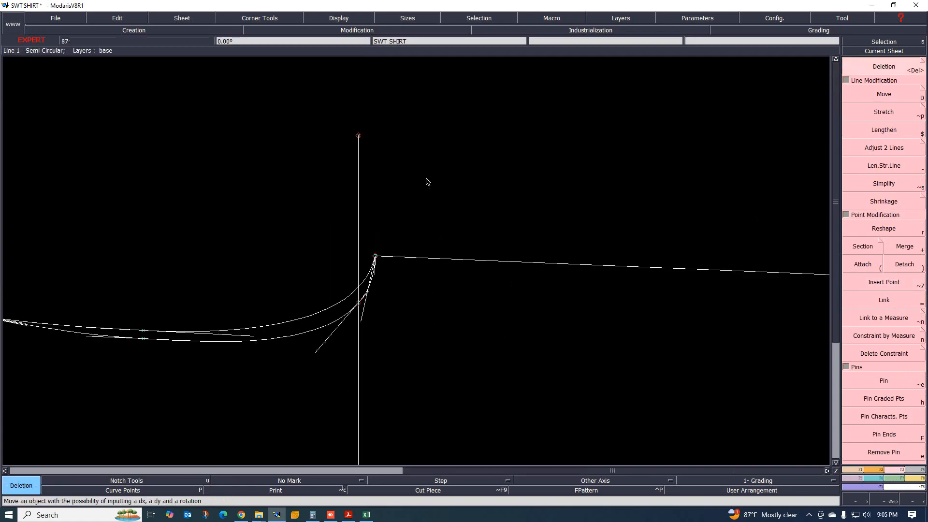
click(358, 145)
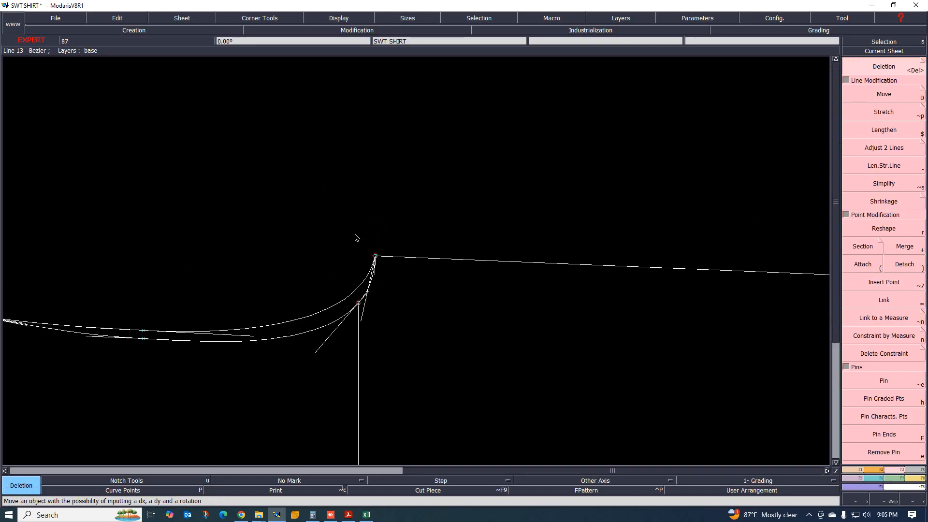
scroll(357, 237, down, 2)
scroll(377, 318, up, 1)
scroll(323, 290, up, 1)
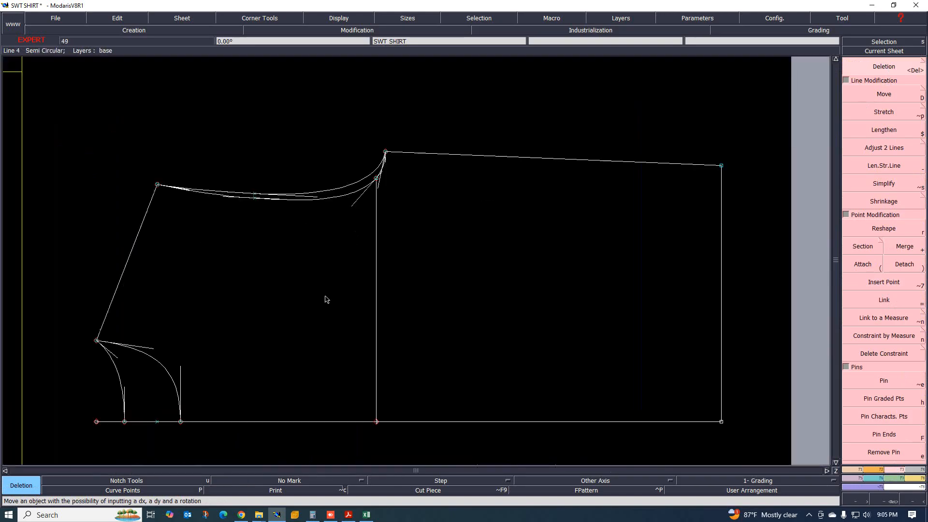
scroll(399, 279, down, 1)
scroll(423, 365, up, 1)
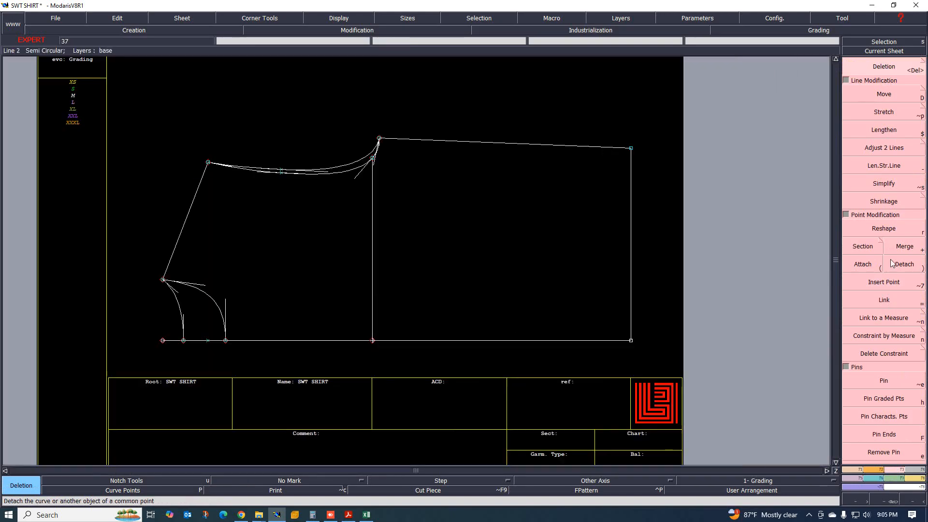
Insert the developed point at the chest seam line's lower end into the centre line
click(892, 284)
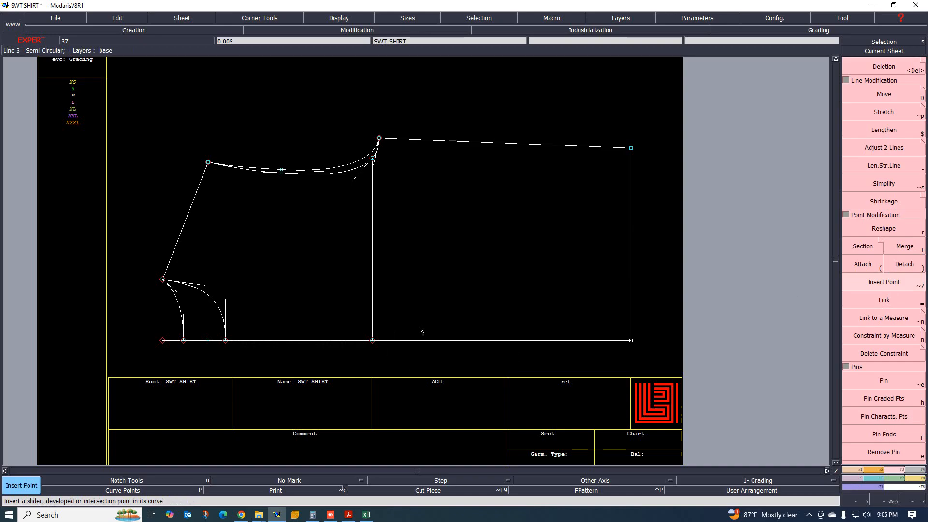
scroll(387, 296, down, 2)
scroll(404, 292, up, 1)
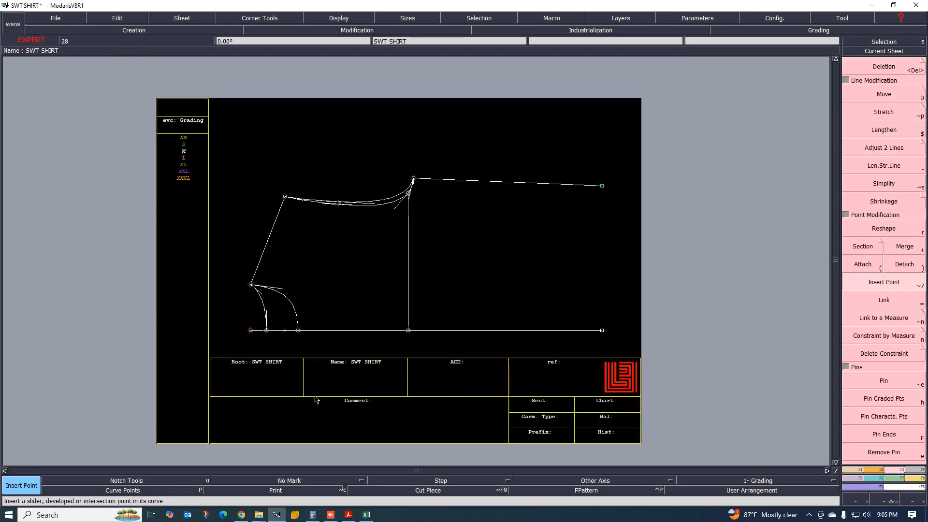
Switch to the PDF tech pack in Acrobat and examine the sketch, colourway and facing workmanship pages
click(348, 515)
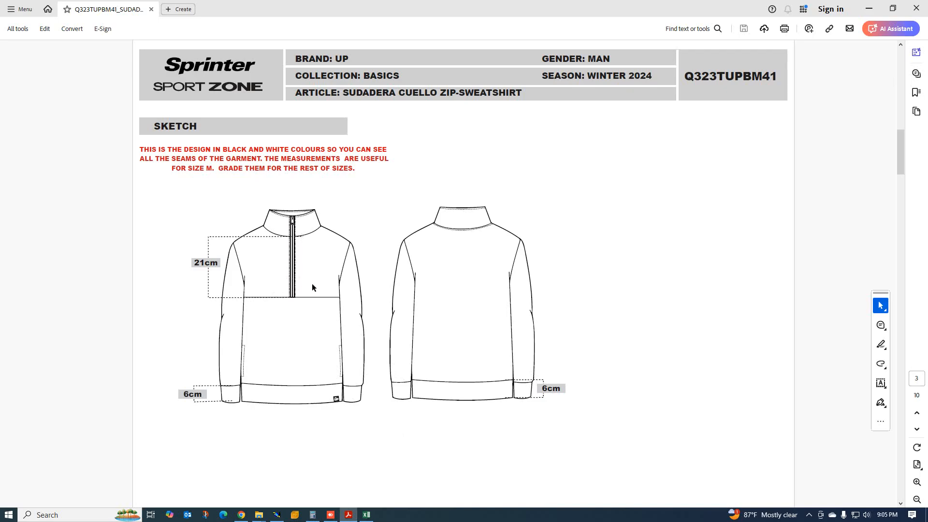
scroll(300, 278, down, 1)
scroll(294, 277, up, 2)
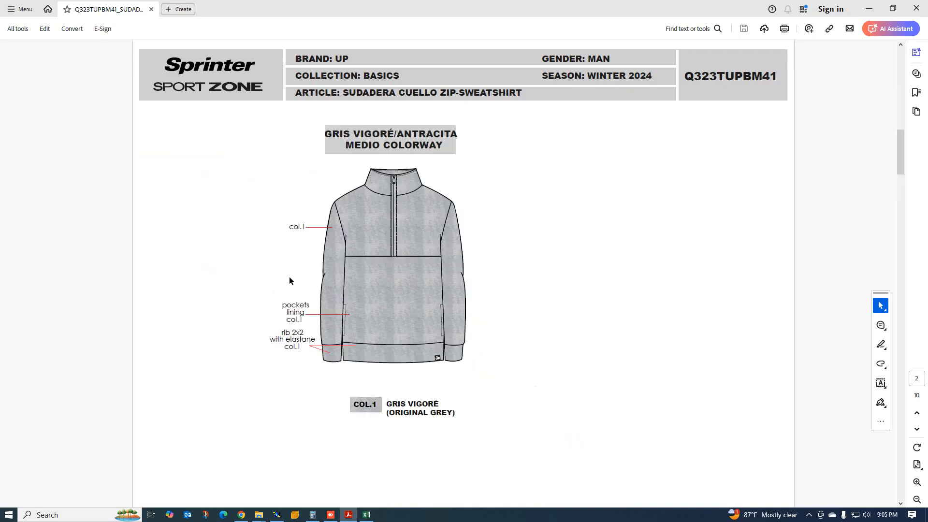
scroll(290, 278, down, 2)
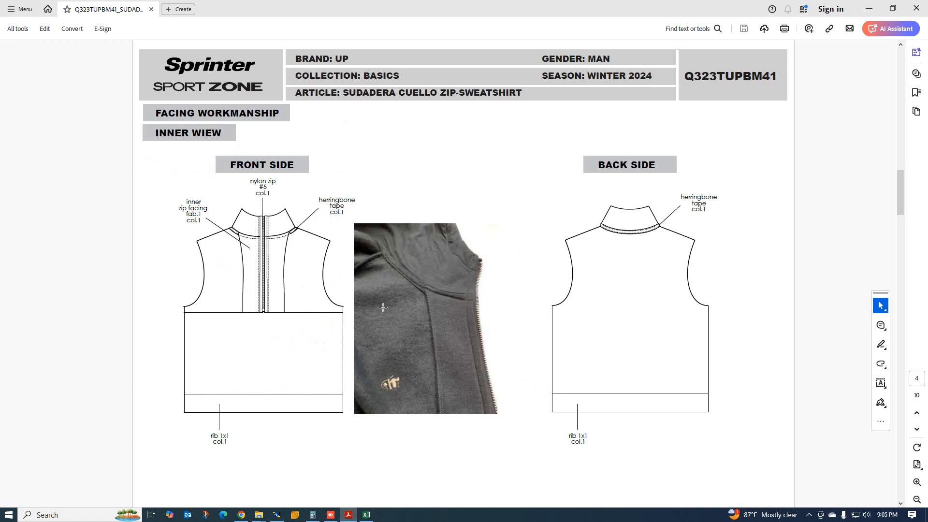
scroll(280, 306, down, 1)
scroll(274, 308, up, 1)
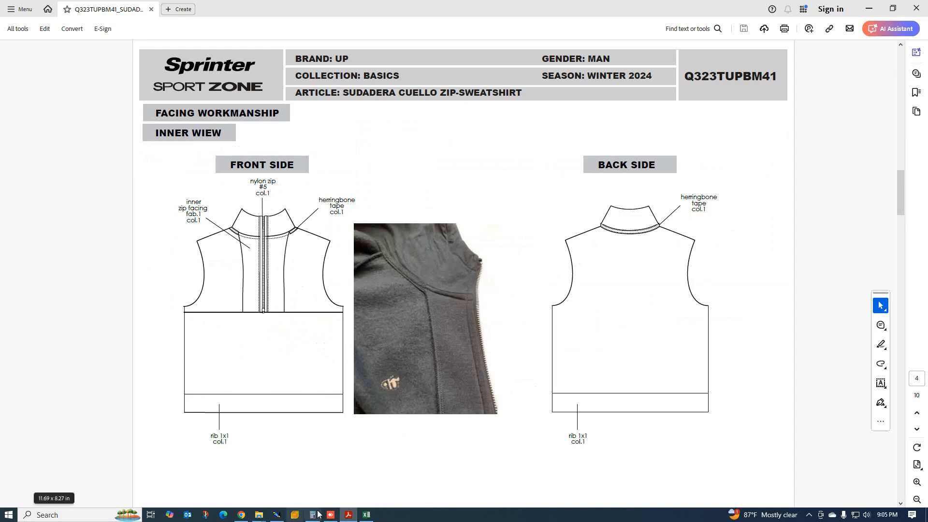
Switch to the Excel size chart and match the sleeve measurements G, G', G'', H and H1 with the garment diagram
click(367, 515)
scroll(354, 412, down, 5)
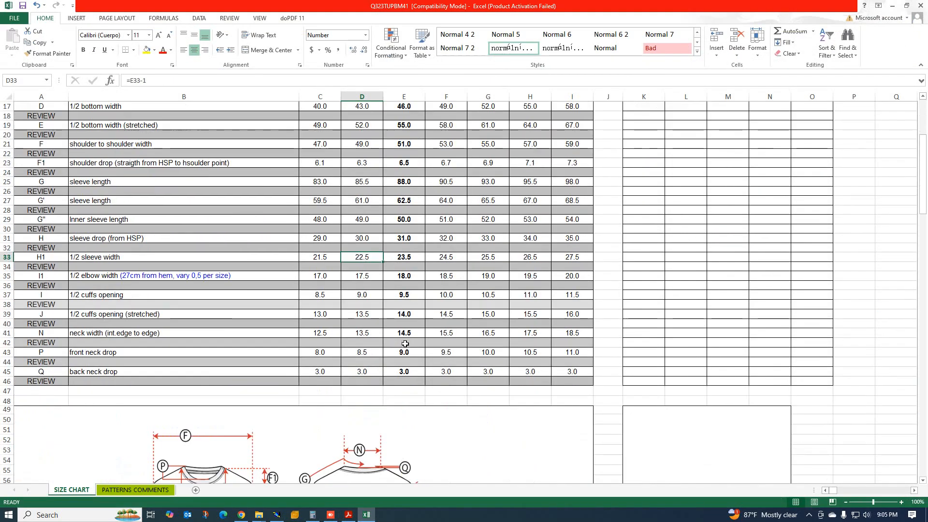
scroll(354, 412, up, 3)
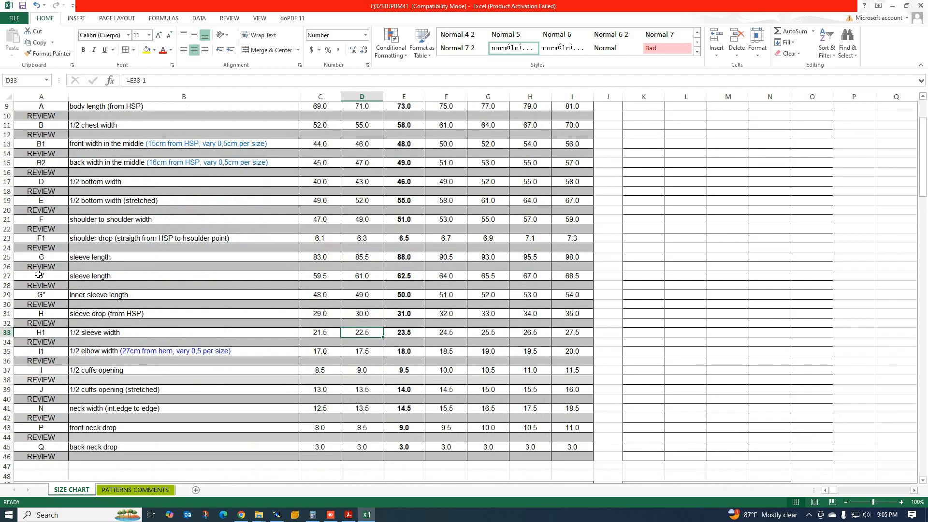
scroll(78, 268, down, 8)
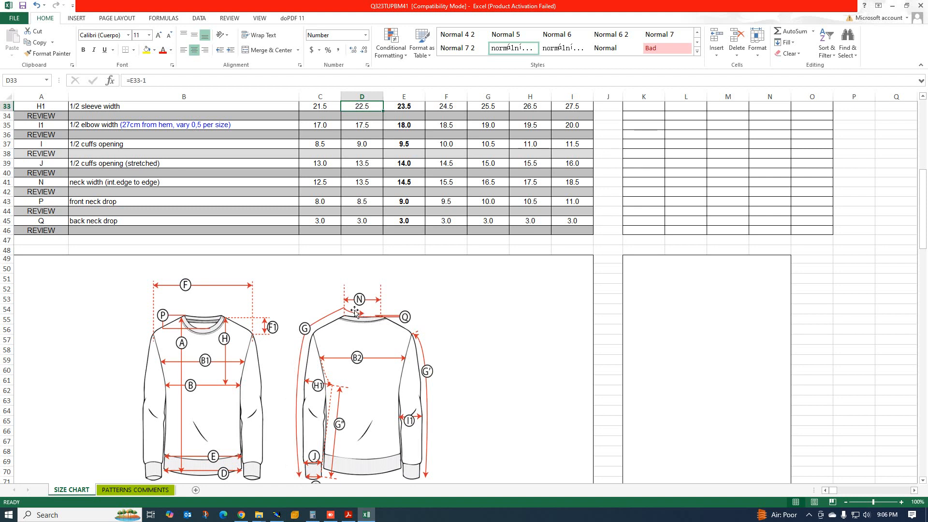
scroll(248, 353, up, 5)
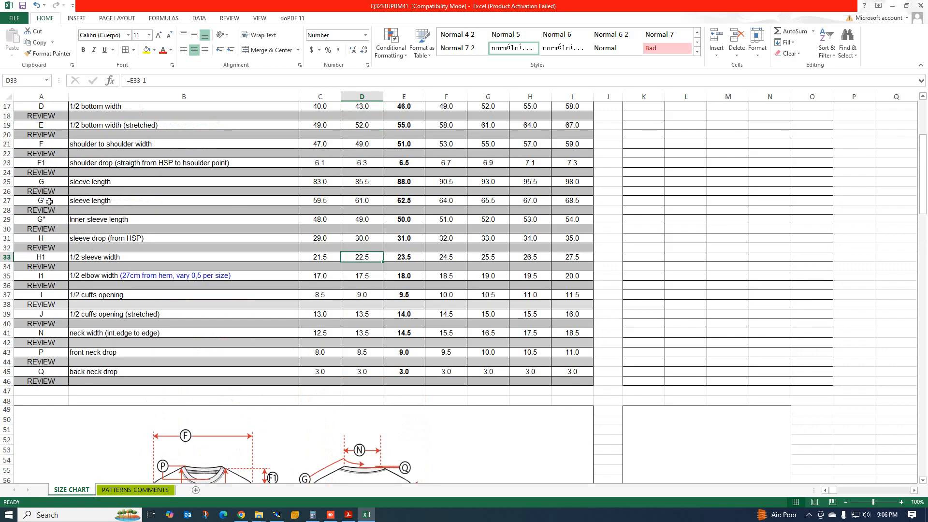
scroll(198, 277, down, 5)
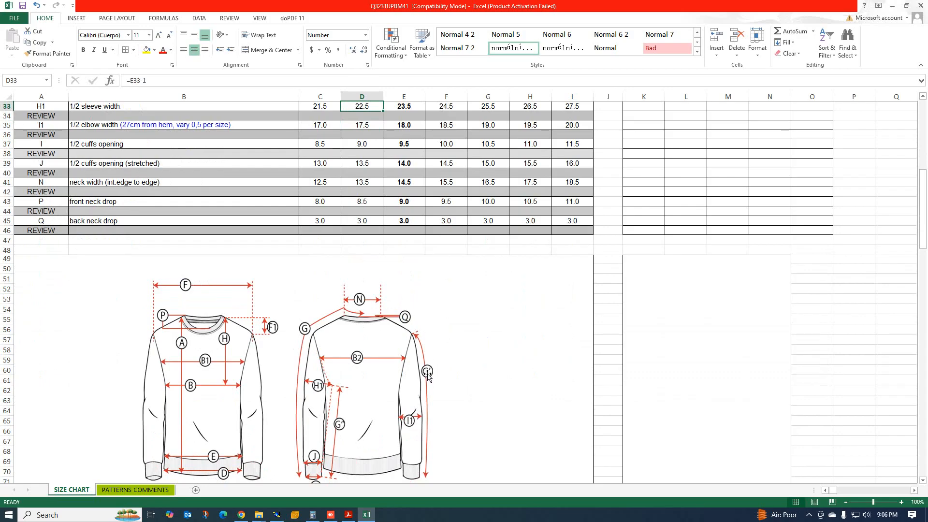
scroll(116, 271, up, 5)
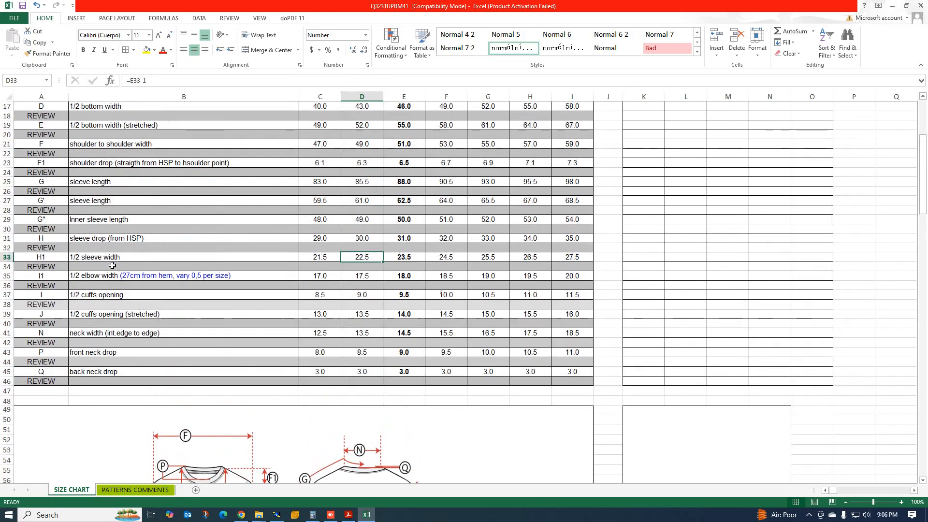
scroll(233, 294, down, 5)
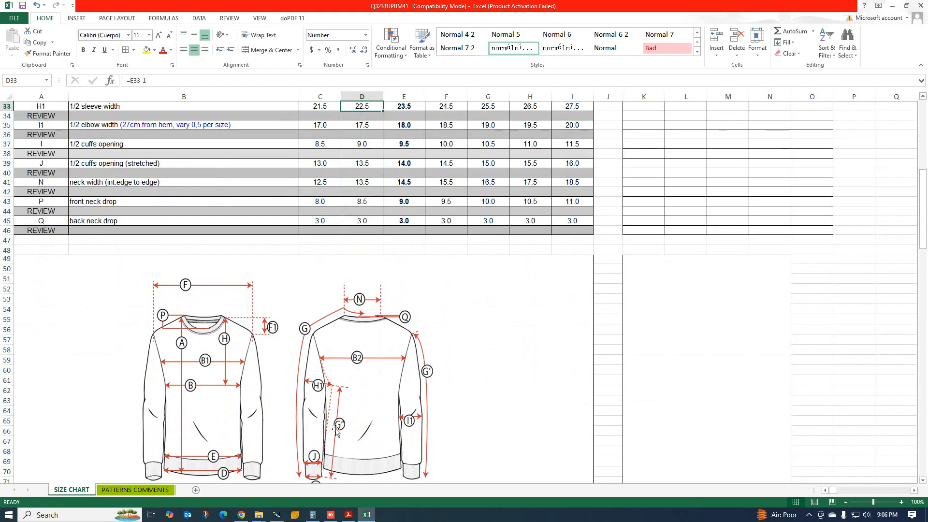
scroll(117, 254, up, 8)
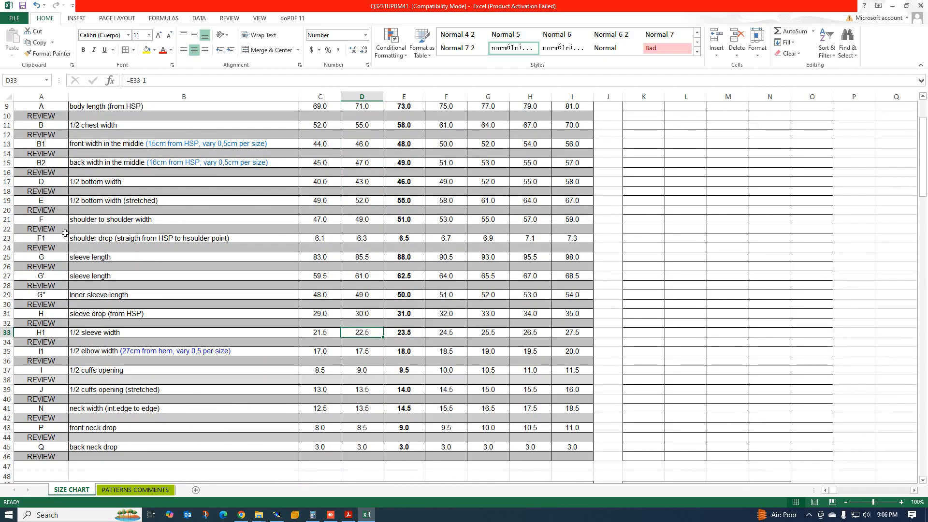
Switch to Modaris and place a Length Measure dimension on the shoulder line of the front pattern
click(277, 515)
scroll(252, 268, up, 1)
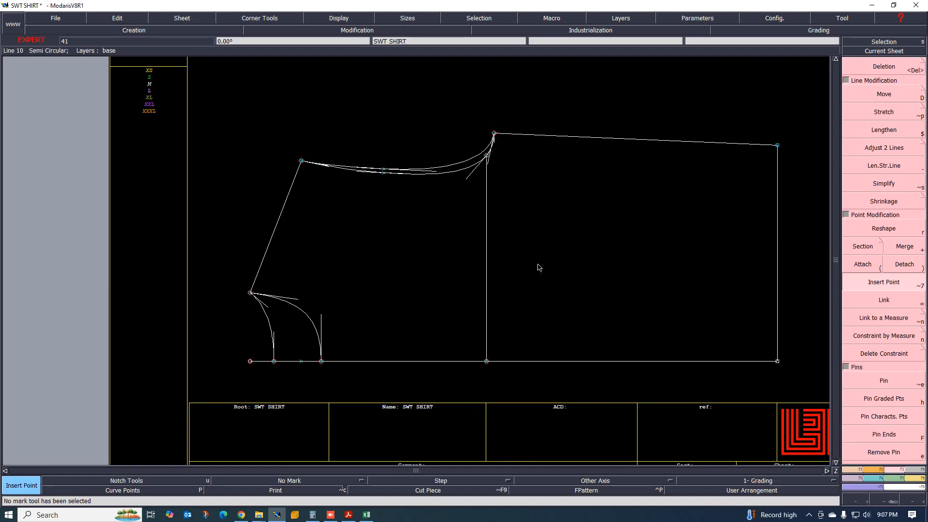
click(921, 481)
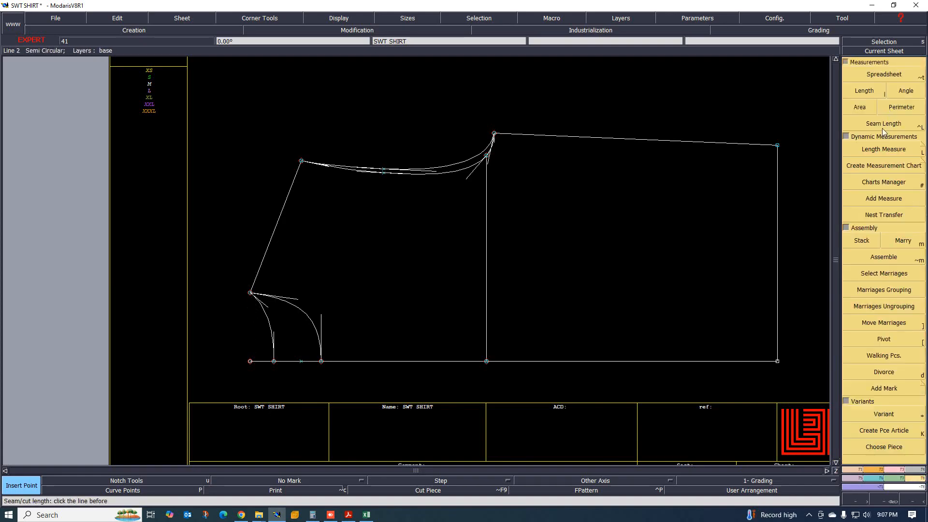
click(884, 149)
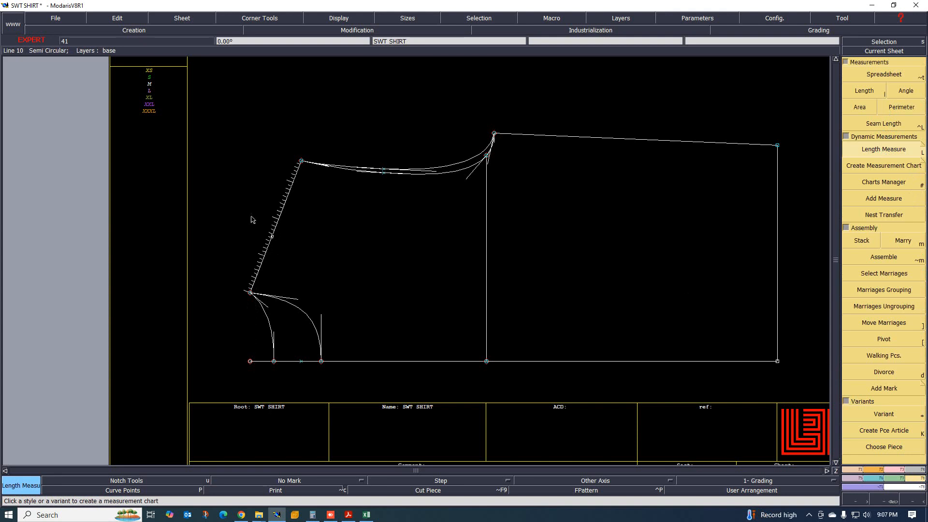
click(237, 203)
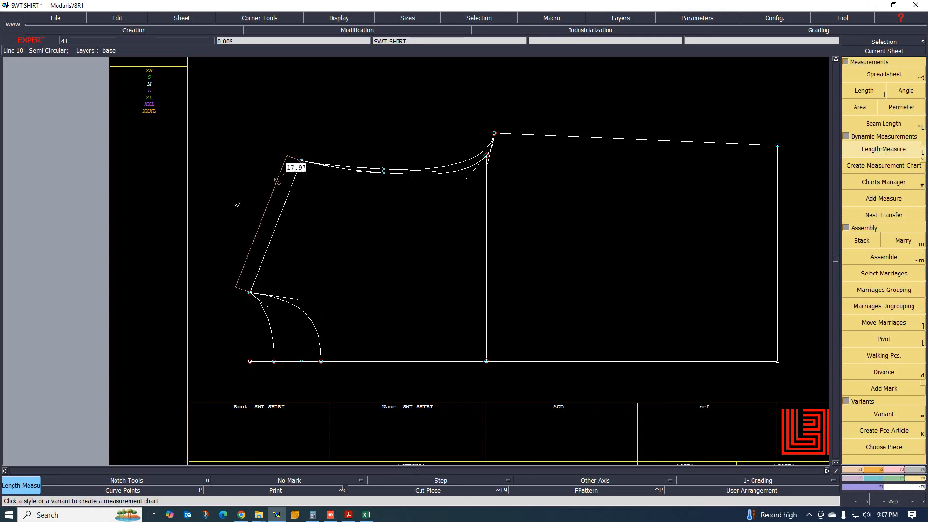
Add a Length Measure dimension from the neck end of the shoulder line down to the start of the centre line
click(312, 515)
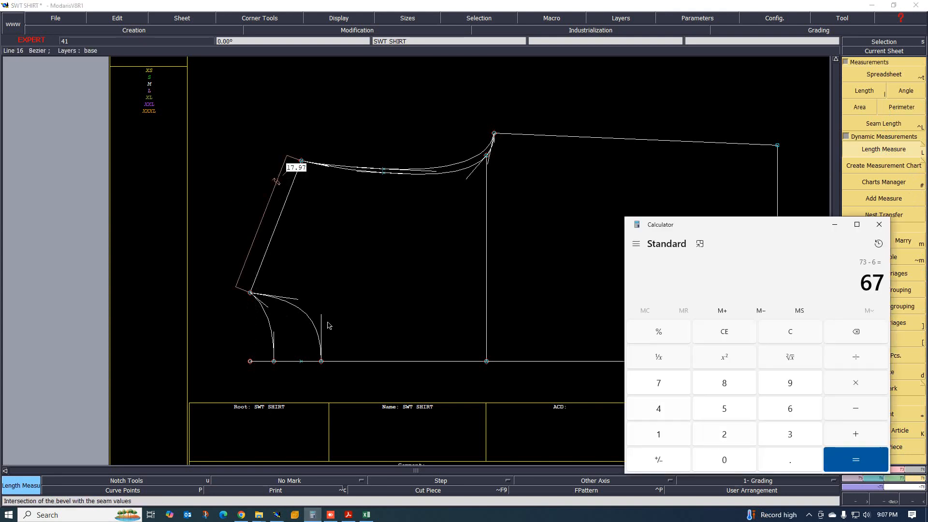
click(249, 300)
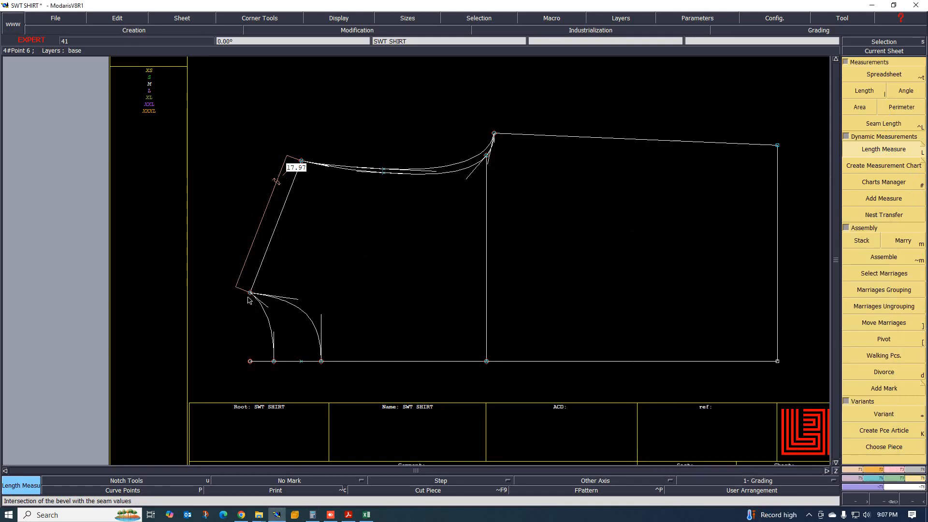
click(250, 361)
scroll(269, 343, down, 2)
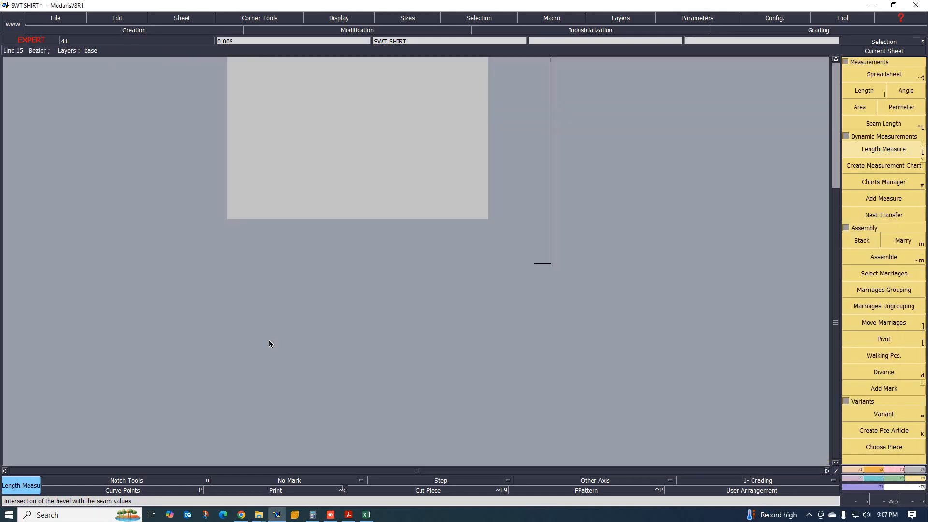
scroll(270, 343, up, 1)
scroll(228, 335, down, 1)
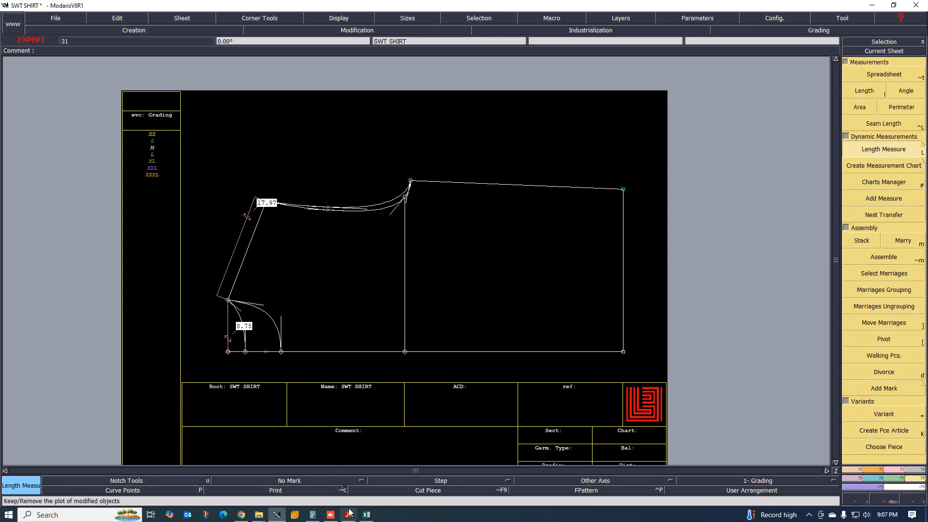
Switch to Calculator and add the 8.75 cm half neck width and the shoulder length rounded to 18 cm
click(312, 515)
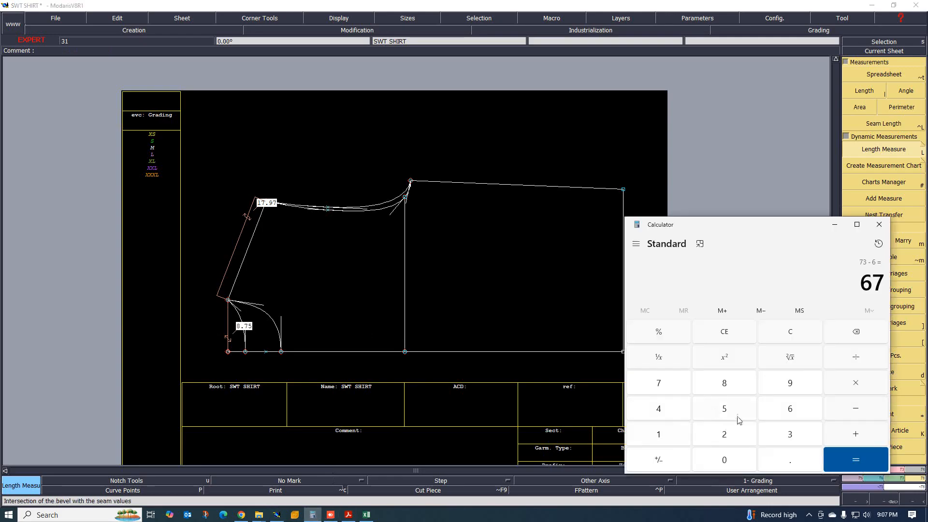
click(799, 333)
click(725, 384)
click(790, 459)
click(658, 384)
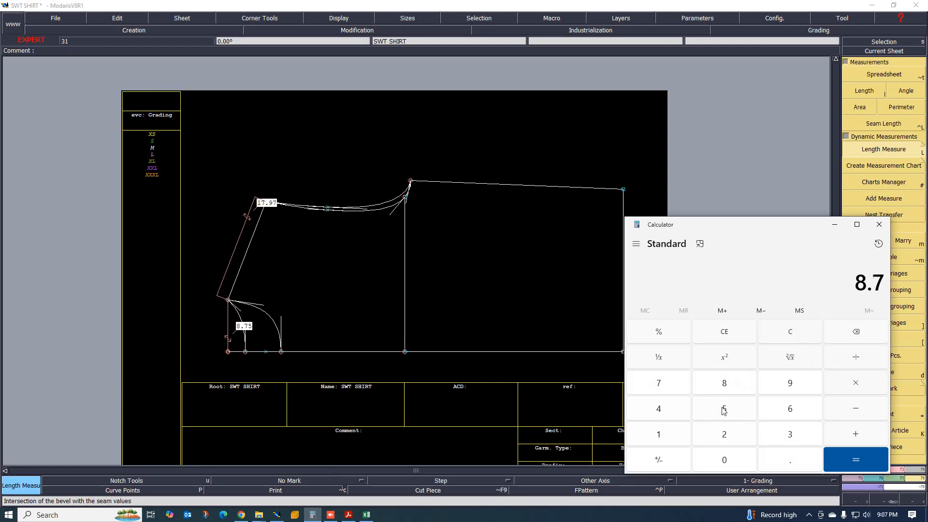
click(725, 410)
click(860, 431)
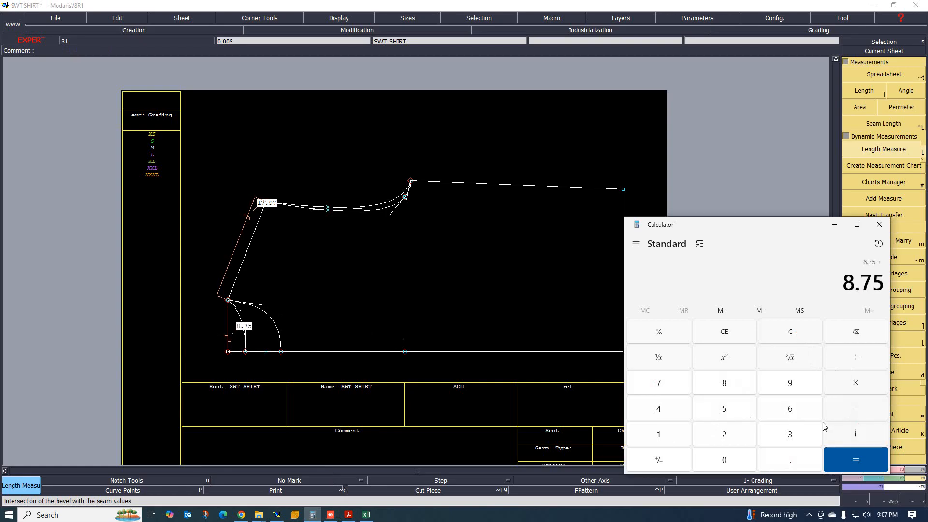
scroll(271, 213, up, 1)
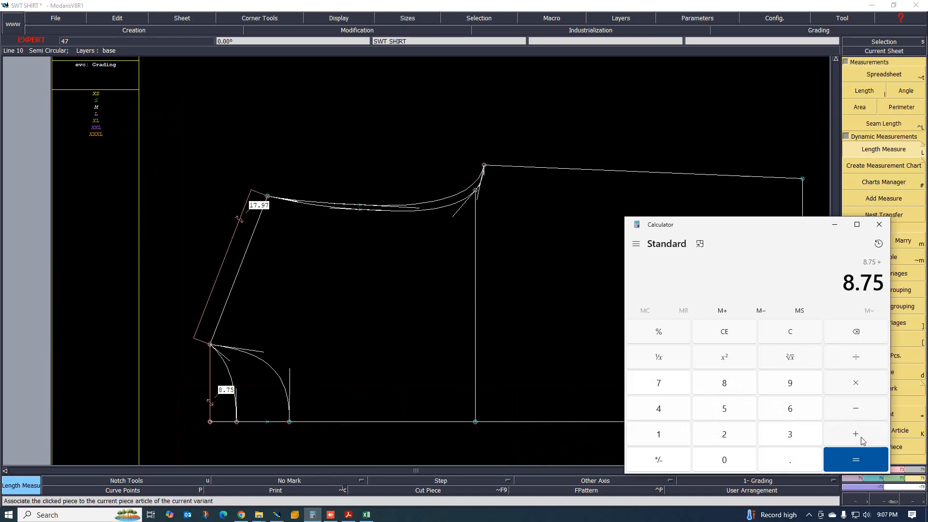
click(678, 435)
click(724, 389)
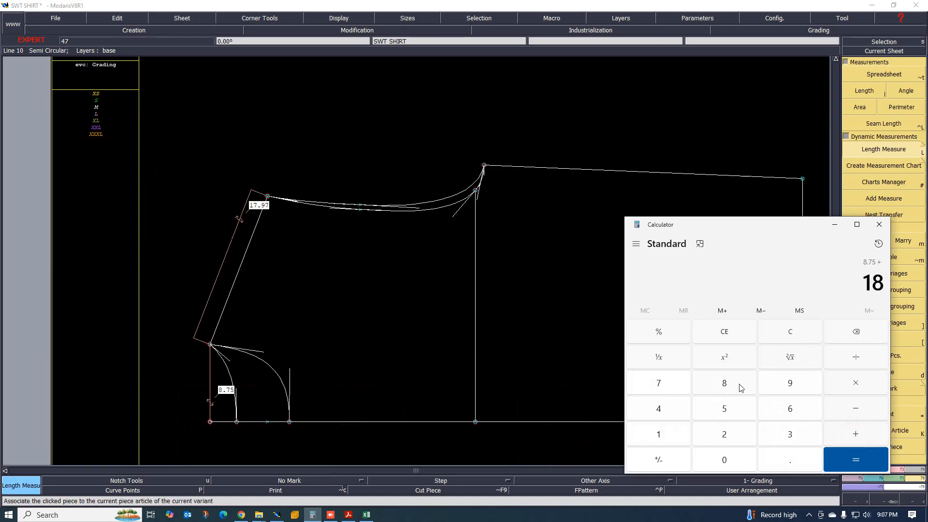
click(856, 465)
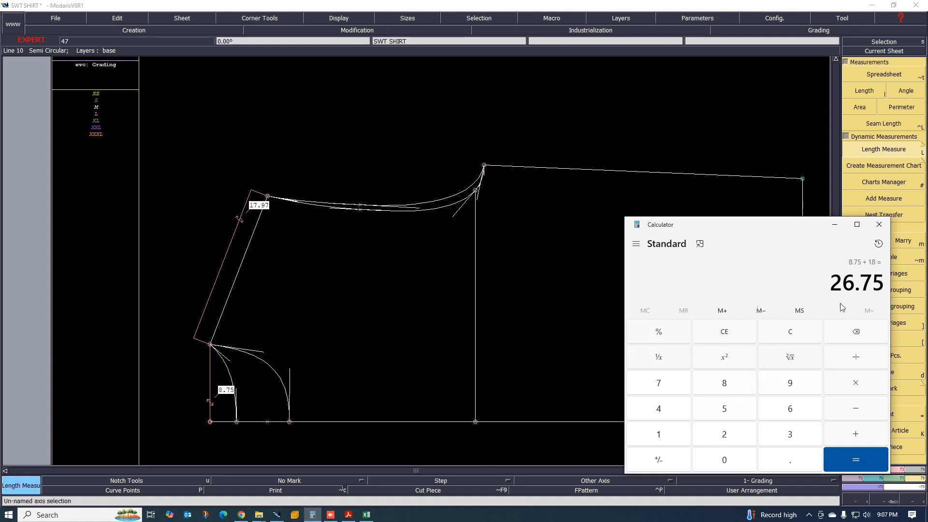
Subtract 26.75 from the 88 cm size M sleeve length G in Calculator
click(792, 338)
click(725, 387)
click(726, 387)
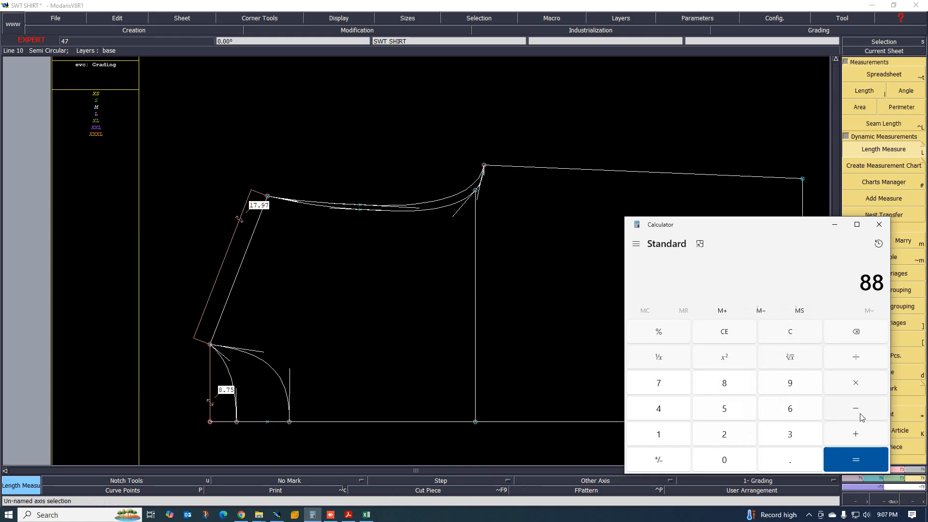
click(726, 435)
click(792, 409)
click(674, 388)
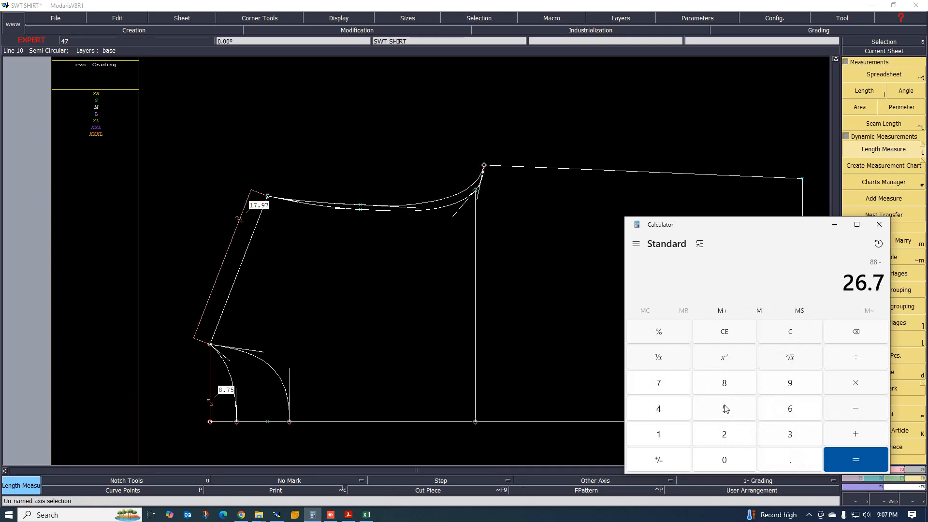
click(726, 410)
click(855, 457)
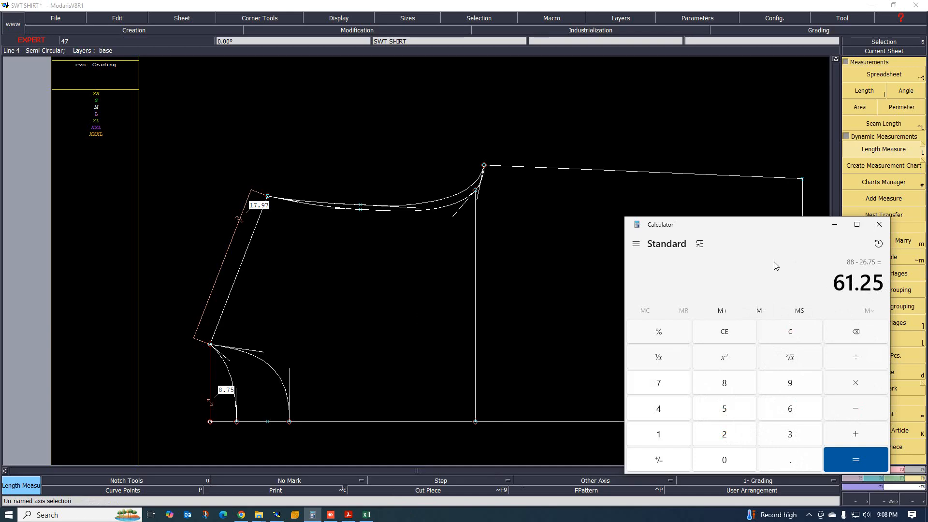
Check the cuff height on the Acrobat tech pack's sketch page and subtract 6 cm from the calculated sleeve length in Calculator
click(348, 515)
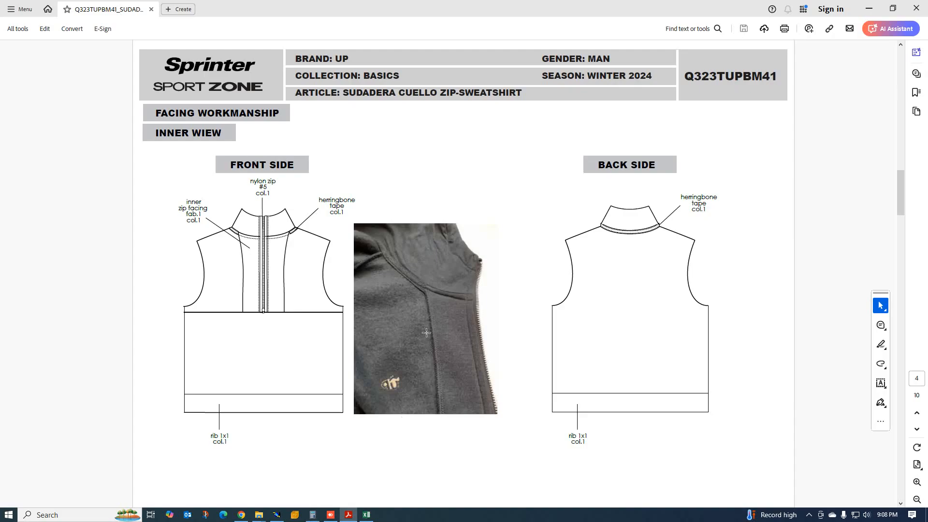
scroll(426, 333, up, 5)
scroll(358, 378, down, 3)
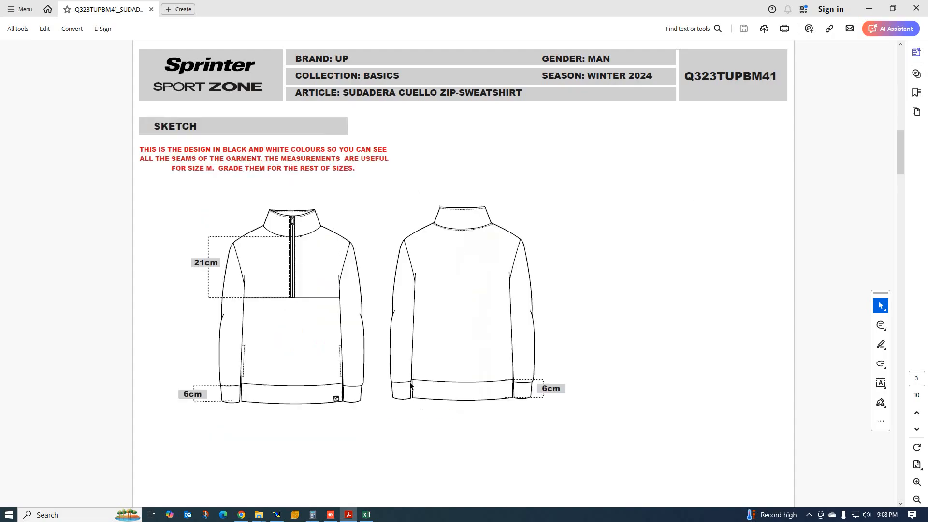
click(313, 515)
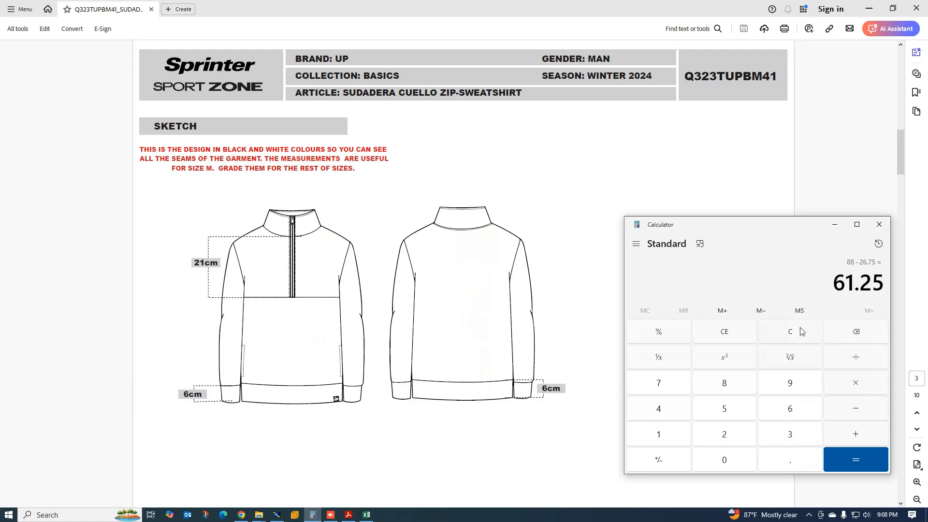
click(852, 411)
click(791, 412)
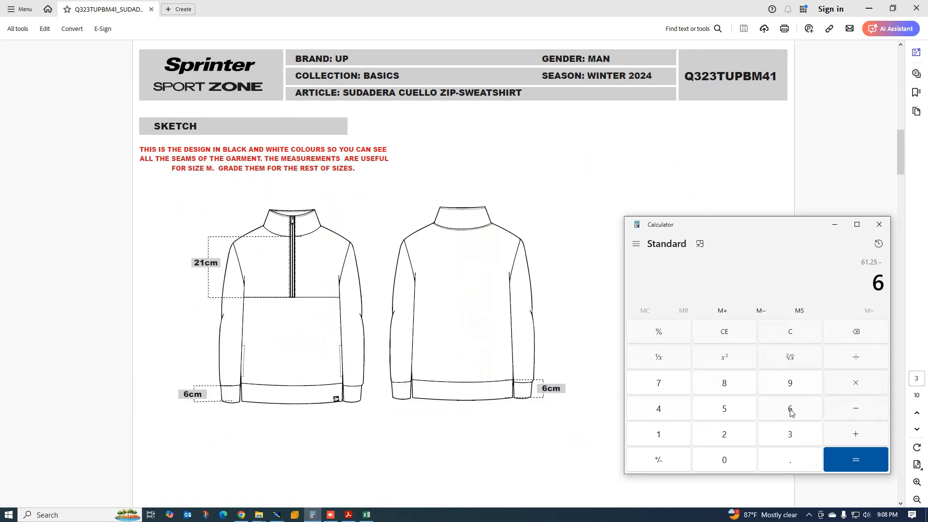
click(856, 460)
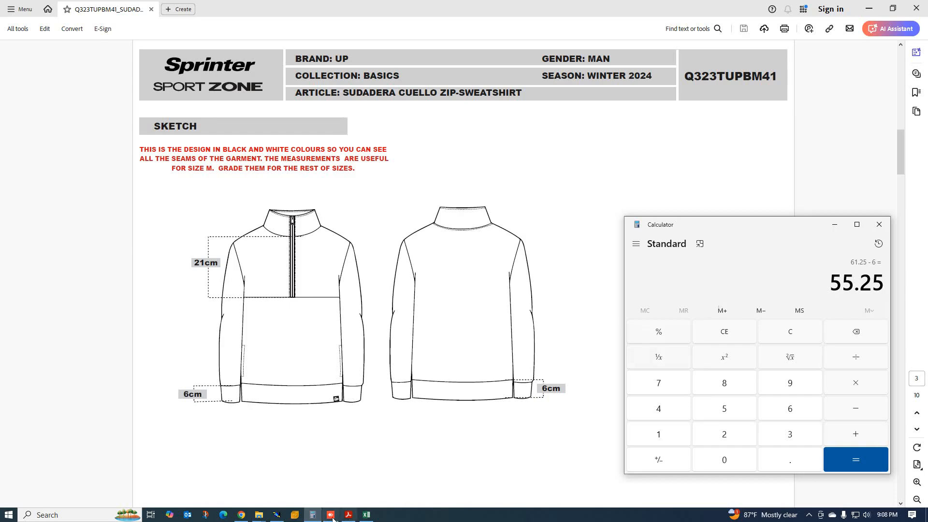
Switch to Modaris, start a rectangle above the body pattern for the sleeve, and set its width to 55.25 cm
click(277, 515)
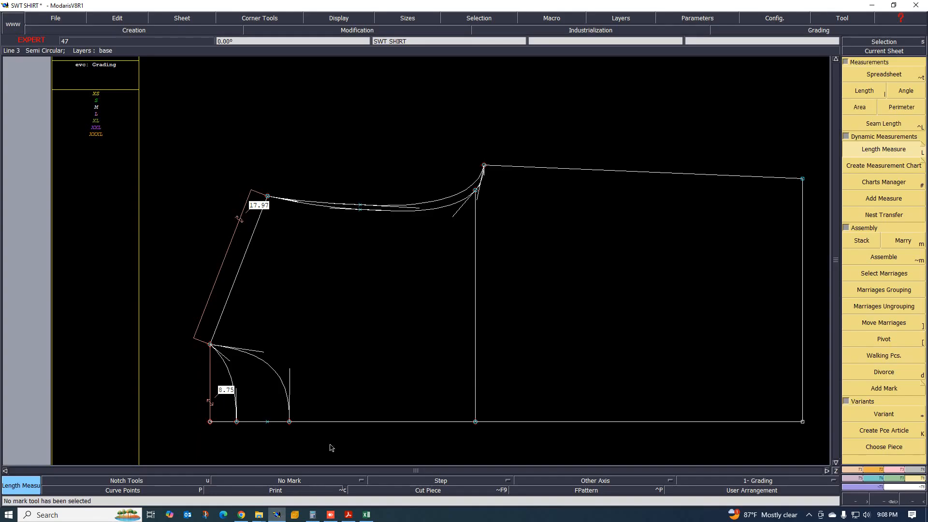
scroll(296, 345, down, 1)
scroll(297, 215, up, 1)
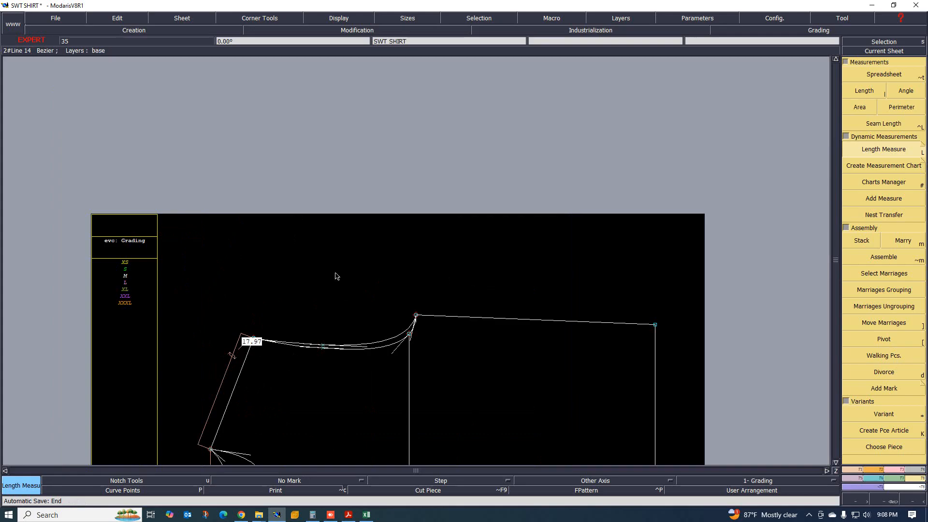
scroll(337, 276, down, 1)
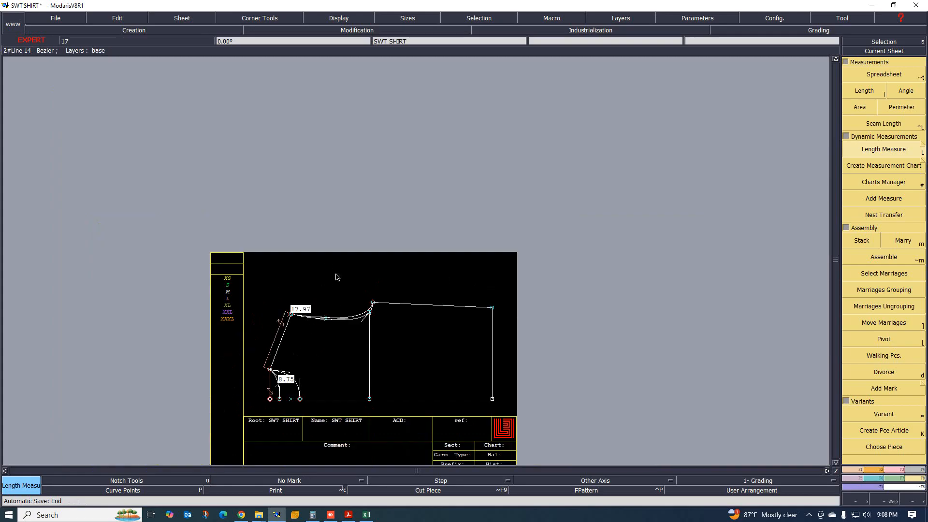
click(878, 469)
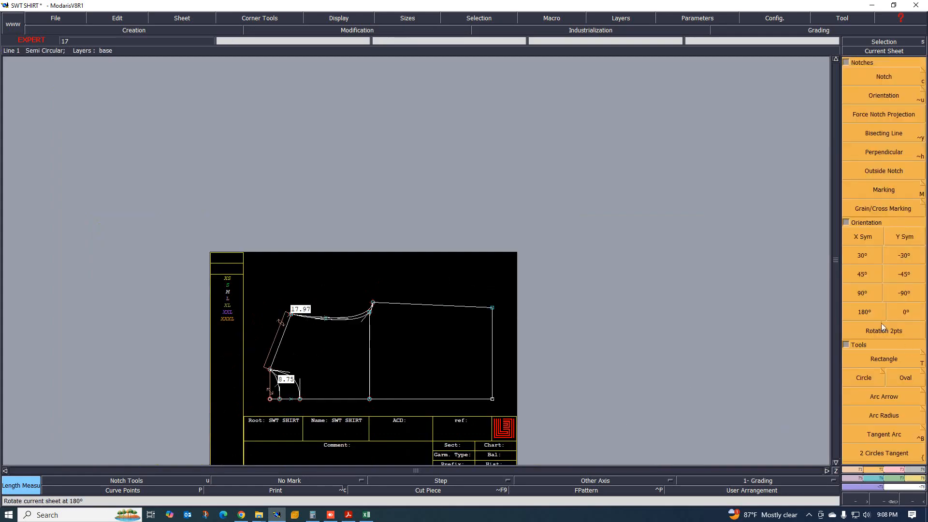
click(892, 359)
click(294, 210)
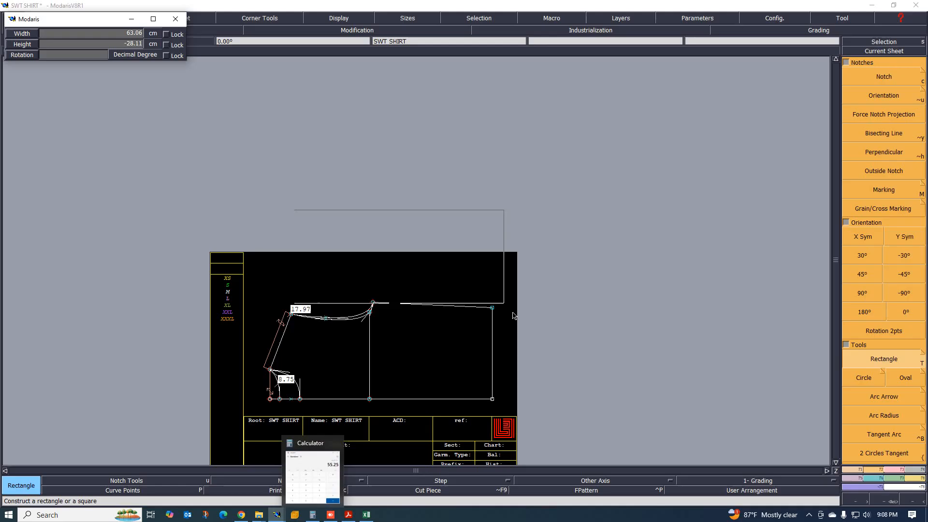
text(55)
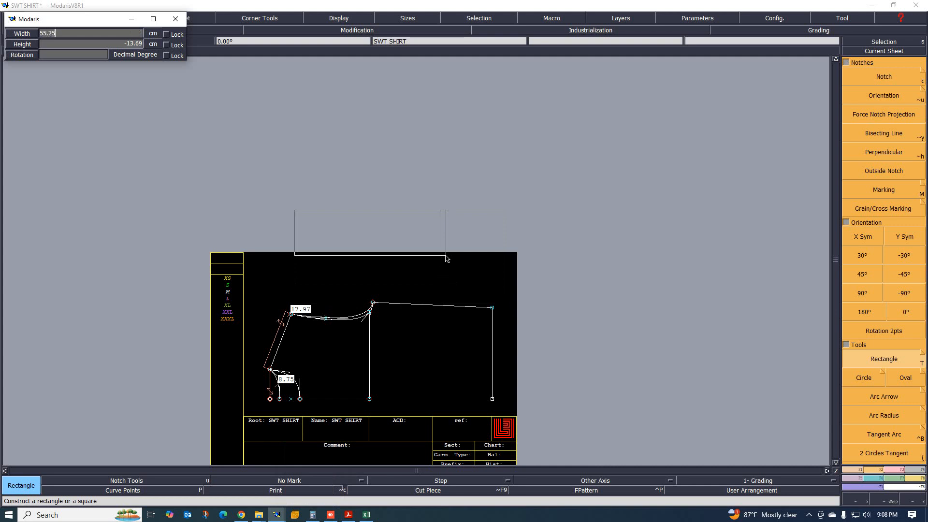
text(.25)
Look up the size M 1/2 sleeve width H1 in the Excel chart and finish the Modaris rectangle with height -23.5 cm
key(Tab)
key(BackSpace)
click(366, 515)
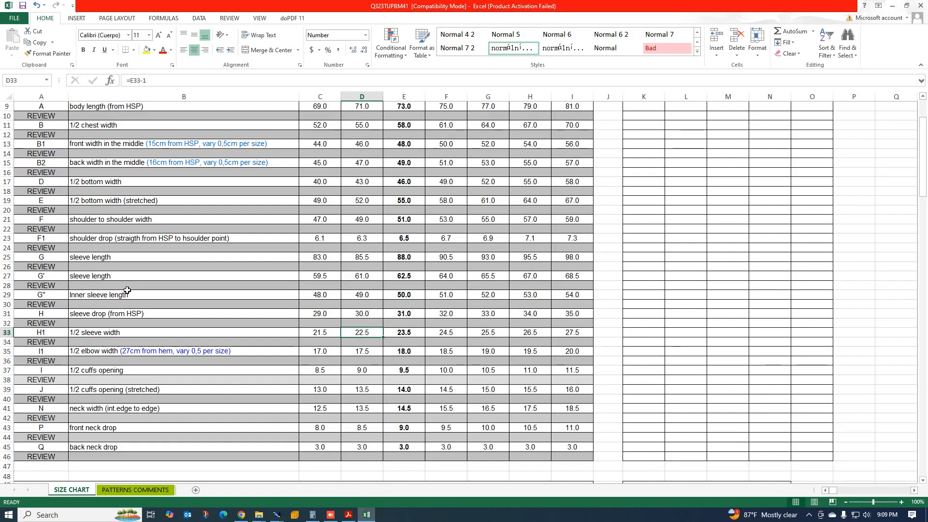
scroll(178, 435, down, 8)
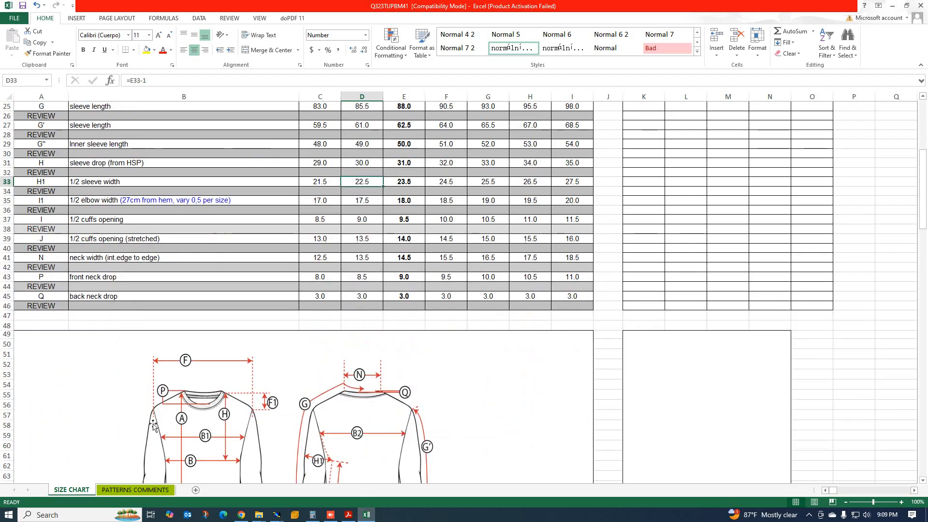
scroll(178, 435, down, 1)
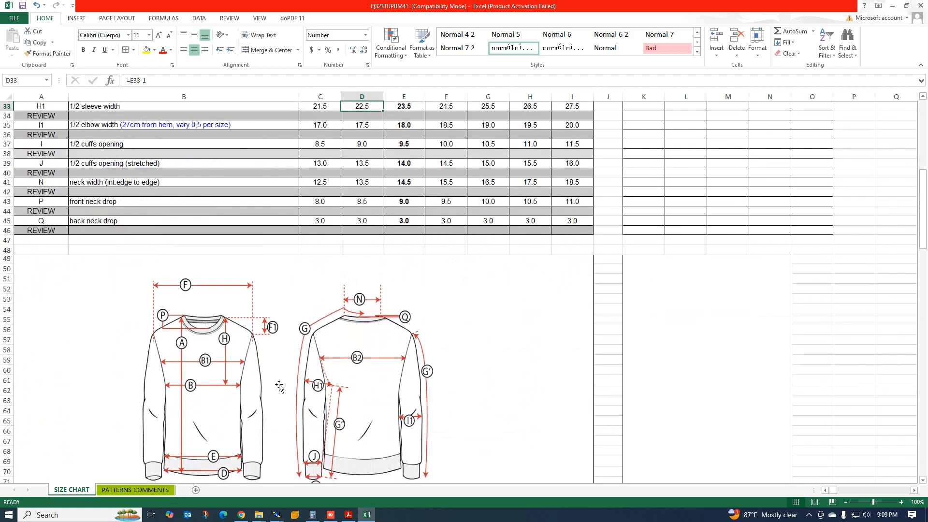
scroll(183, 365, up, 5)
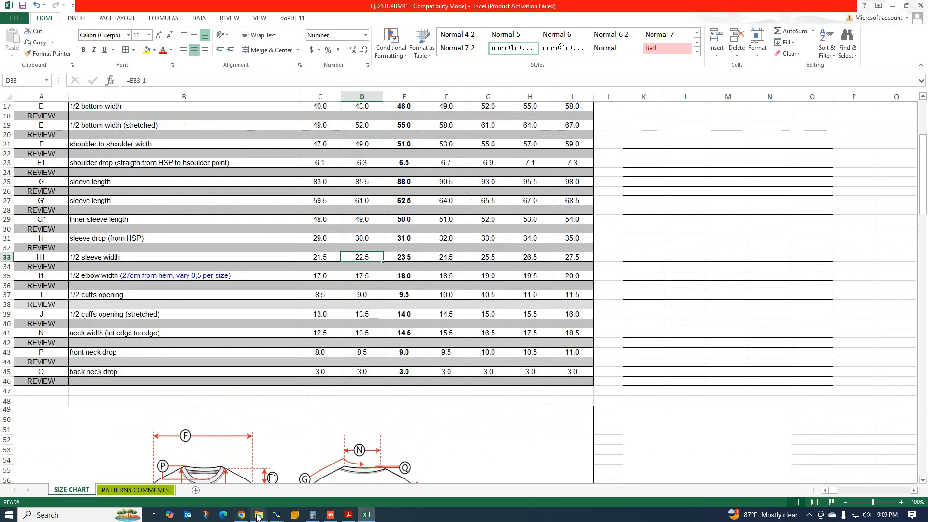
mouse_move(276, 516)
click(240, 477)
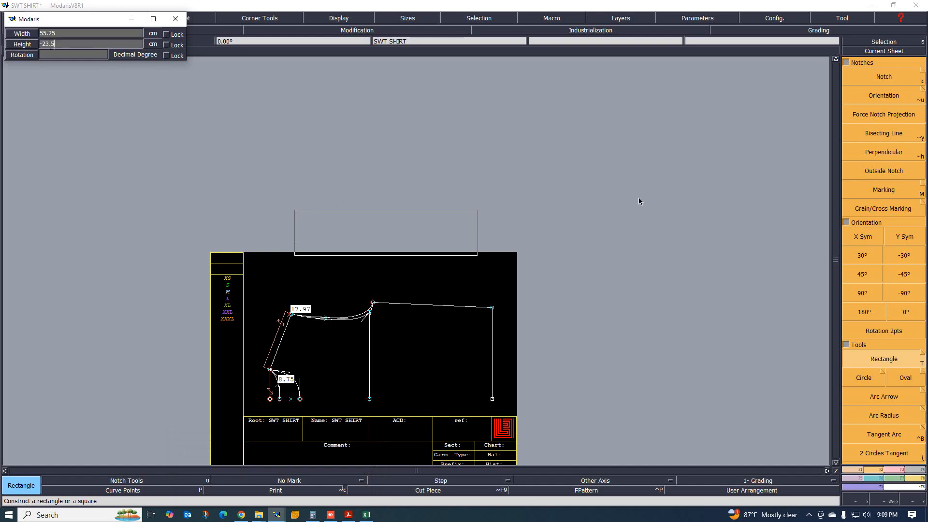
text(-23.5)
key(Return)
click(493, 253)
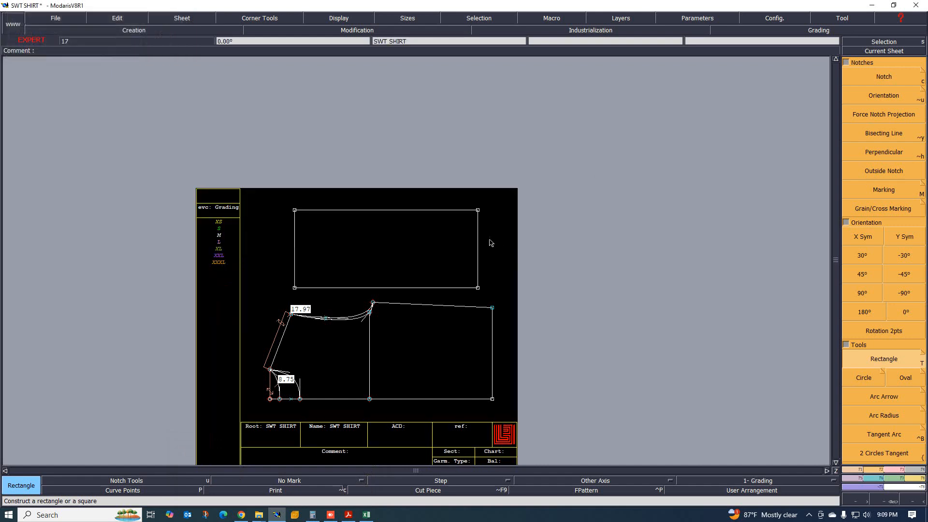
scroll(491, 243, up, 3)
scroll(411, 268, down, 3)
scroll(281, 251, up, 2)
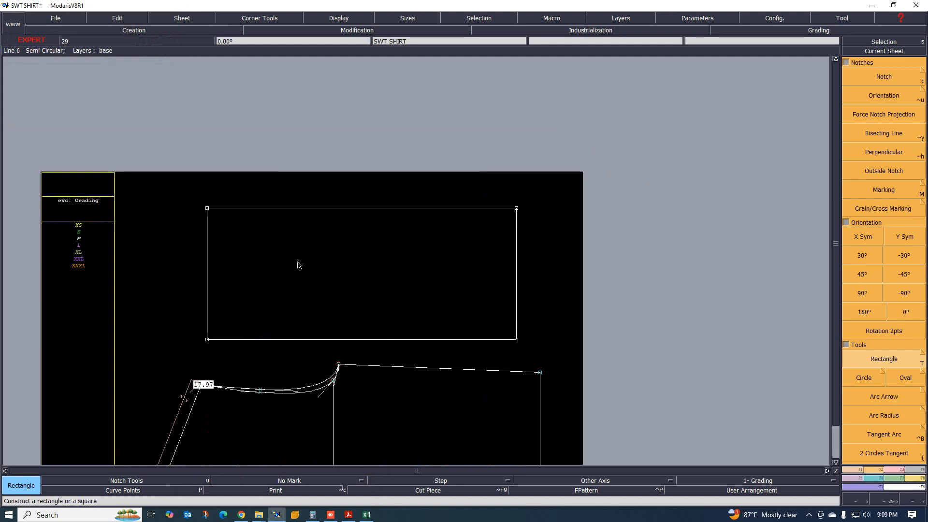
Reshape the upper armhole curve by moving its tangent handle at the underarm point slightly down and outward
scroll(286, 317, down, 2)
scroll(284, 349, up, 1)
scroll(284, 350, up, 2)
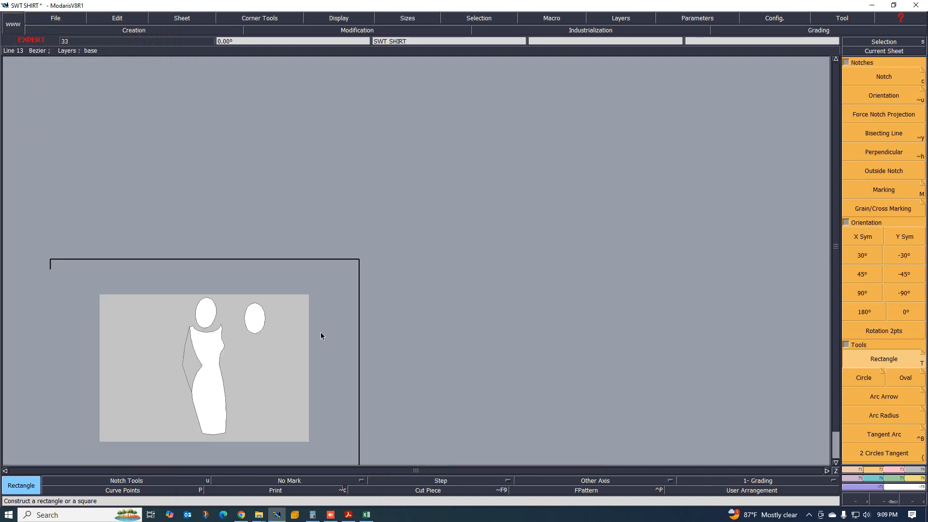
scroll(328, 321, up, 1)
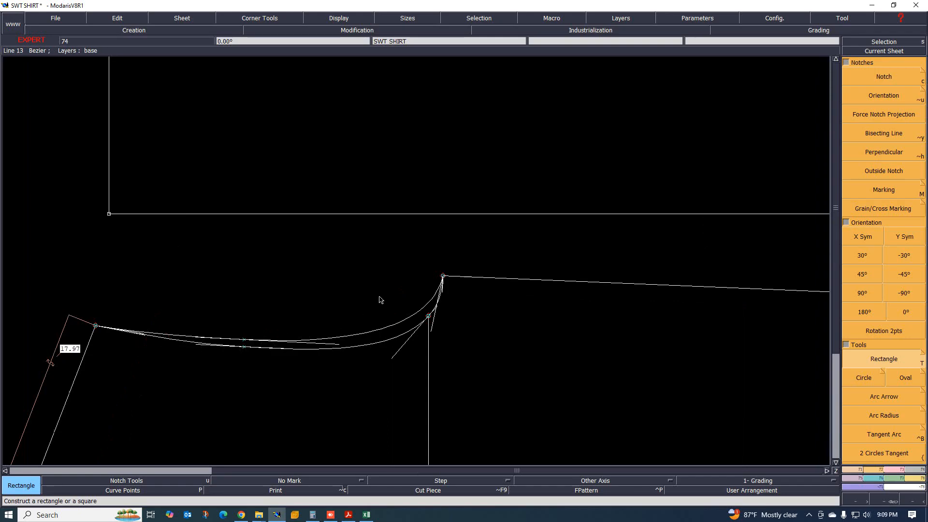
scroll(395, 320, up, 2)
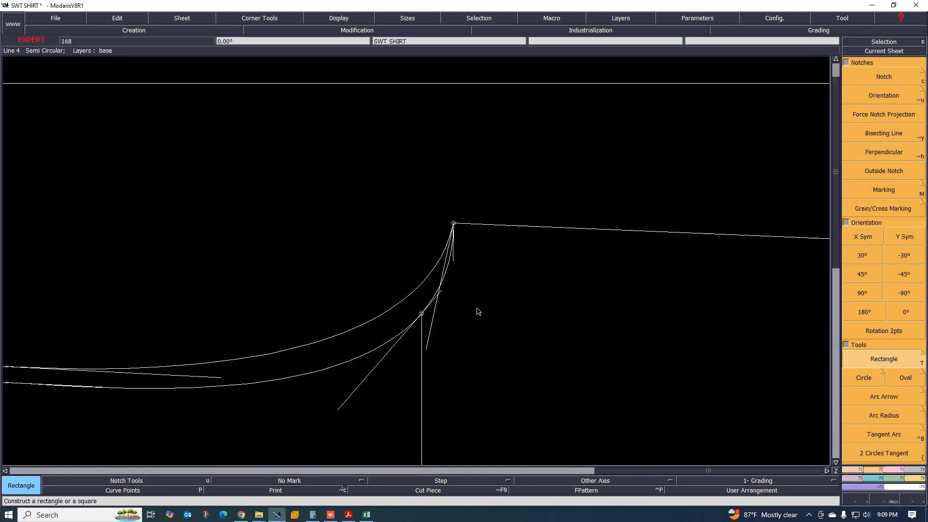
key(r)
click(427, 349)
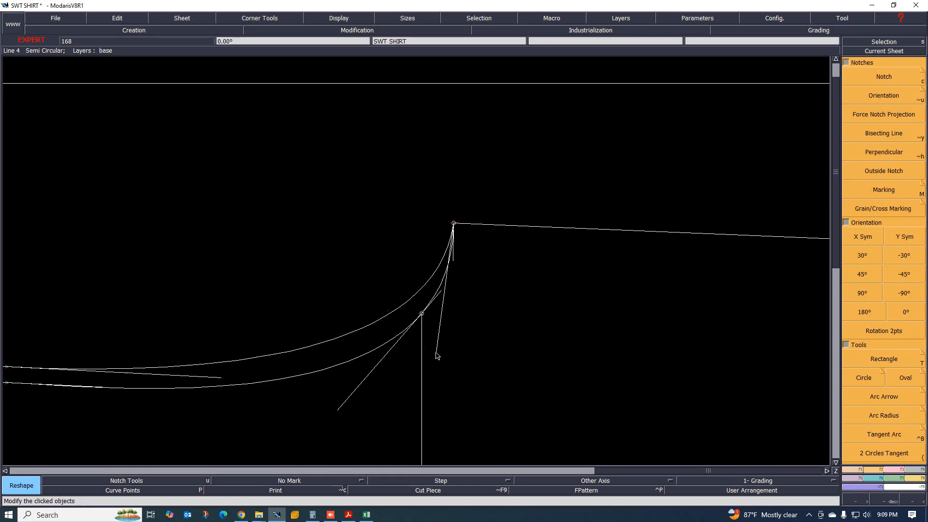
click(435, 360)
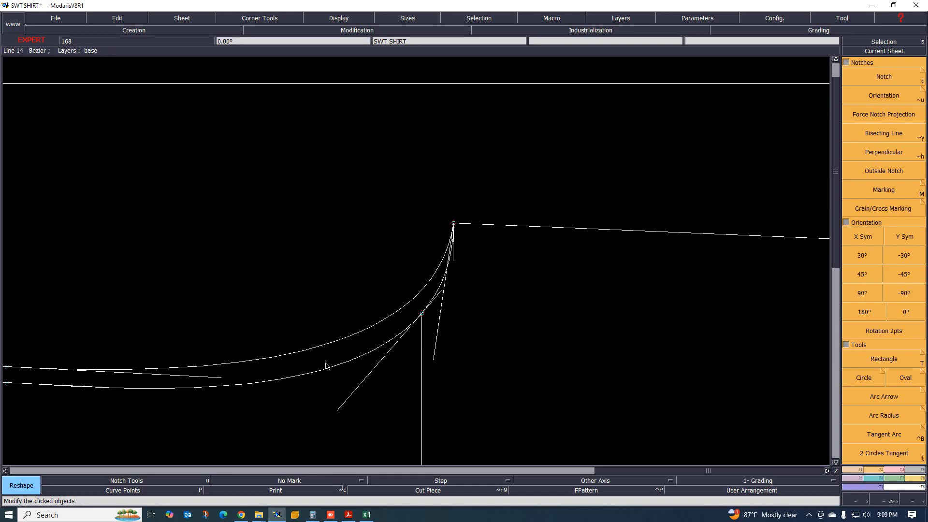
Examine the shape of both armhole curves from the shoulder end to the underarm point
scroll(263, 372, down, 2)
scroll(271, 374, down, 1)
scroll(207, 378, up, 2)
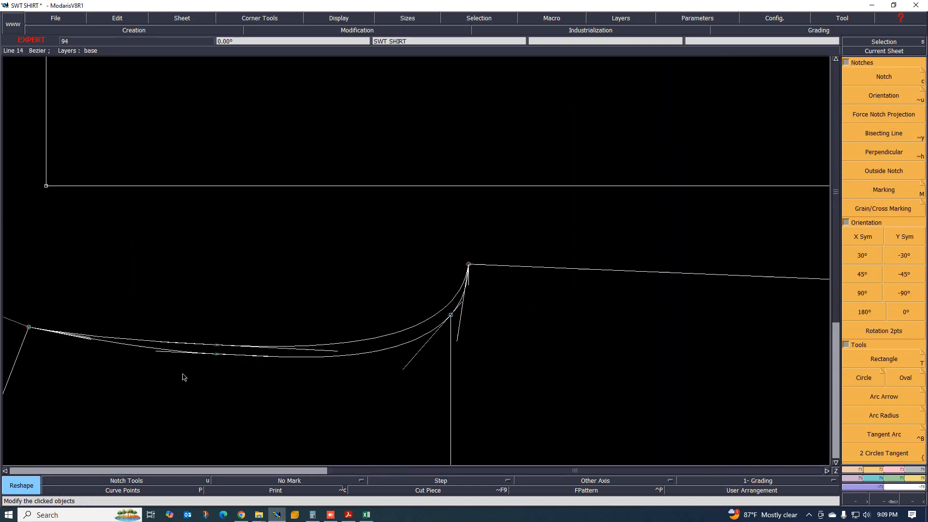
scroll(155, 353, up, 1)
scroll(167, 358, down, 1)
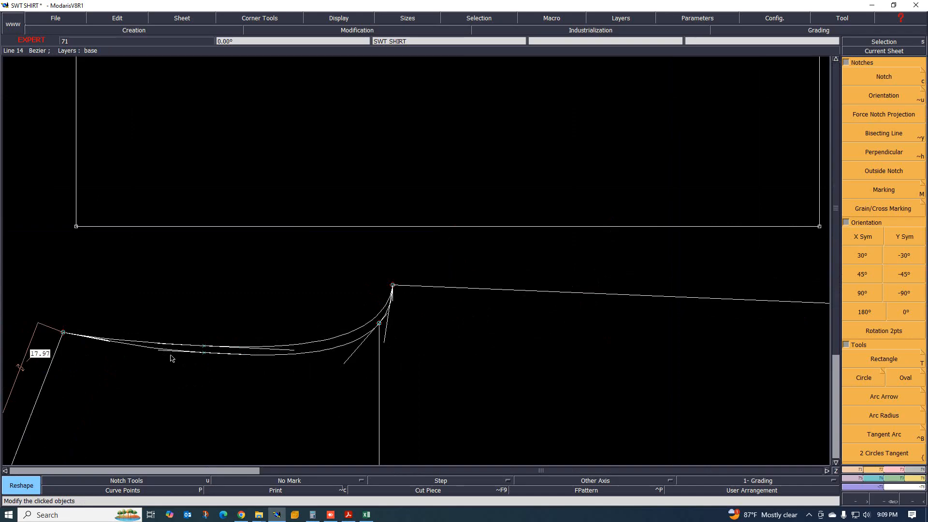
scroll(161, 358, up, 1)
scroll(164, 358, up, 1)
scroll(208, 358, down, 2)
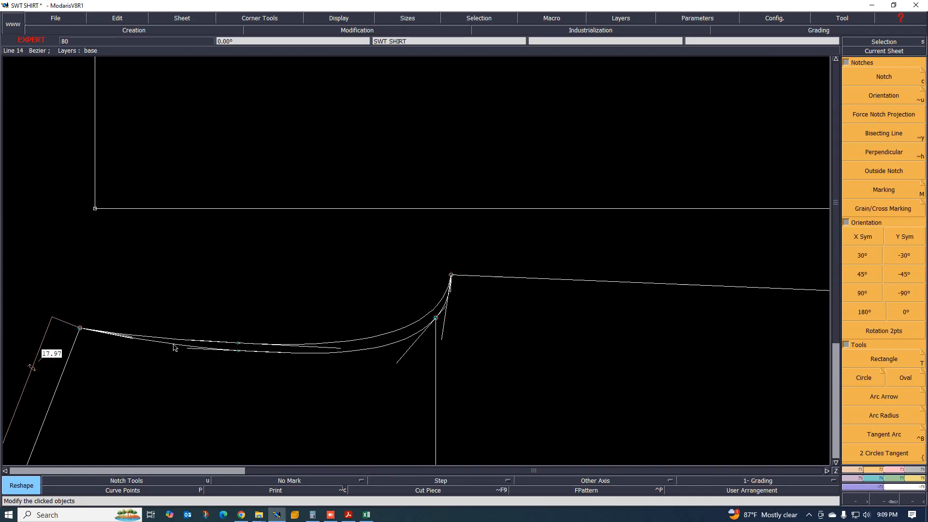
scroll(175, 348, up, 1)
scroll(221, 356, down, 2)
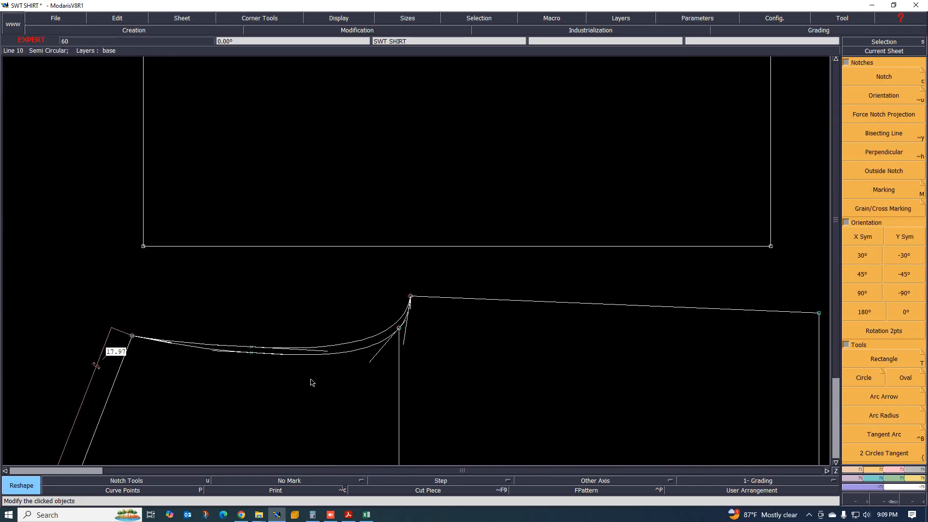
scroll(311, 382, up, 1)
scroll(208, 366, down, 2)
scroll(228, 365, up, 1)
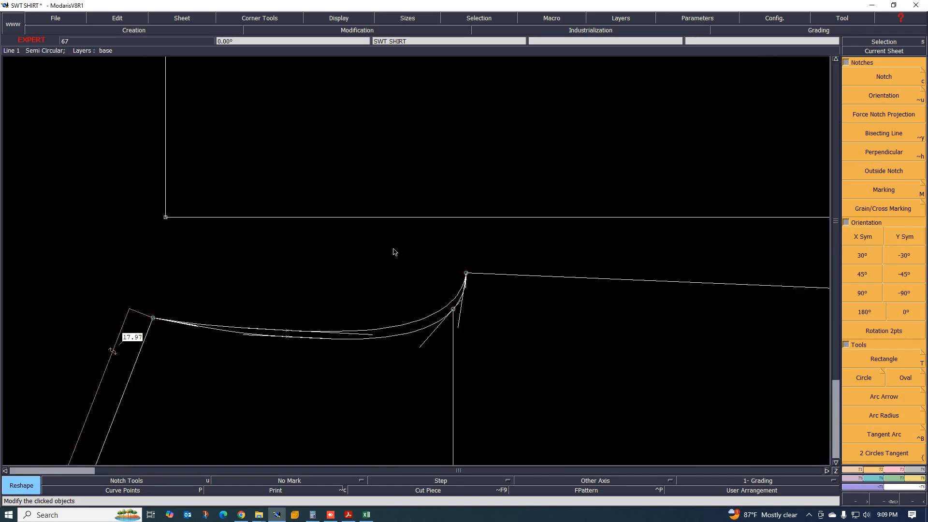
scroll(328, 348, up, 1)
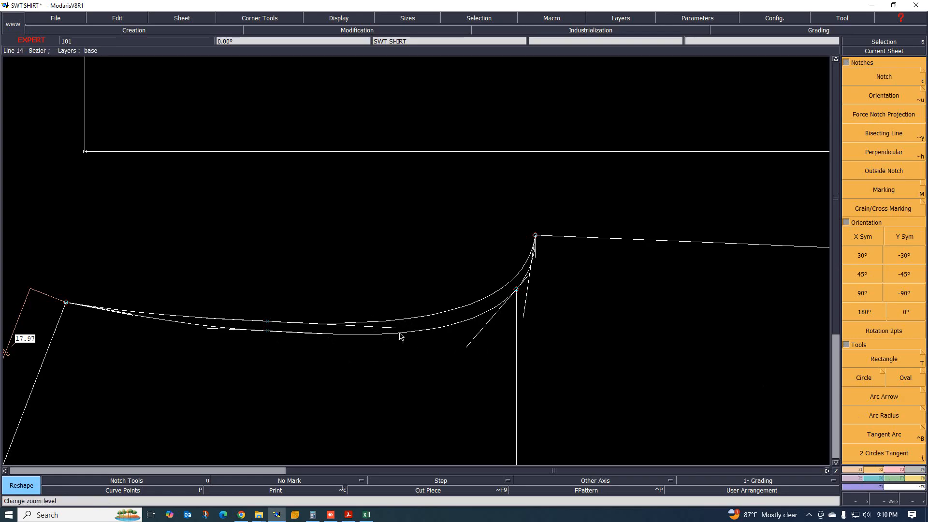
Add dynamic length measurements to the lower and upper armhole curves, placing them on either side of the curves
click(917, 479)
click(880, 150)
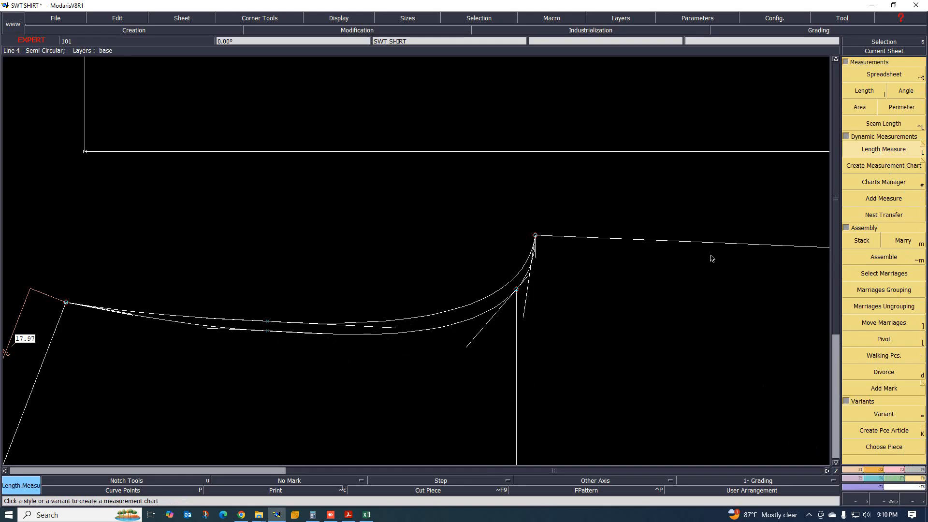
click(421, 340)
click(417, 407)
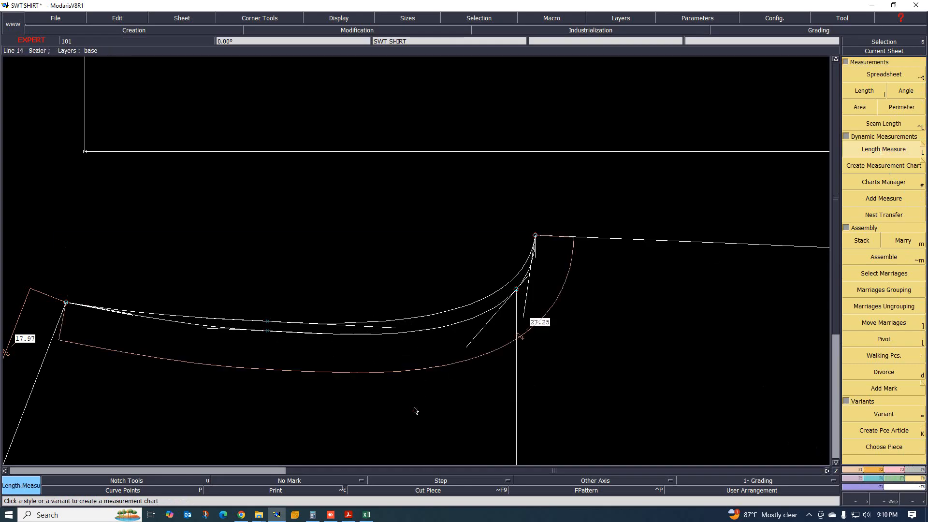
click(424, 317)
click(388, 263)
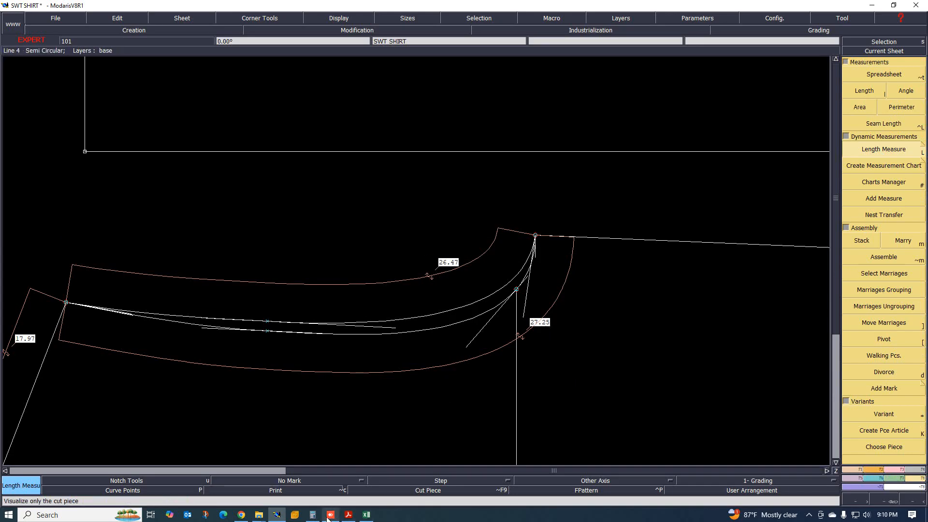
Switch to Calculator and add the two armhole curve lengths, 26.47 + 27.25
mouse_move(312, 515)
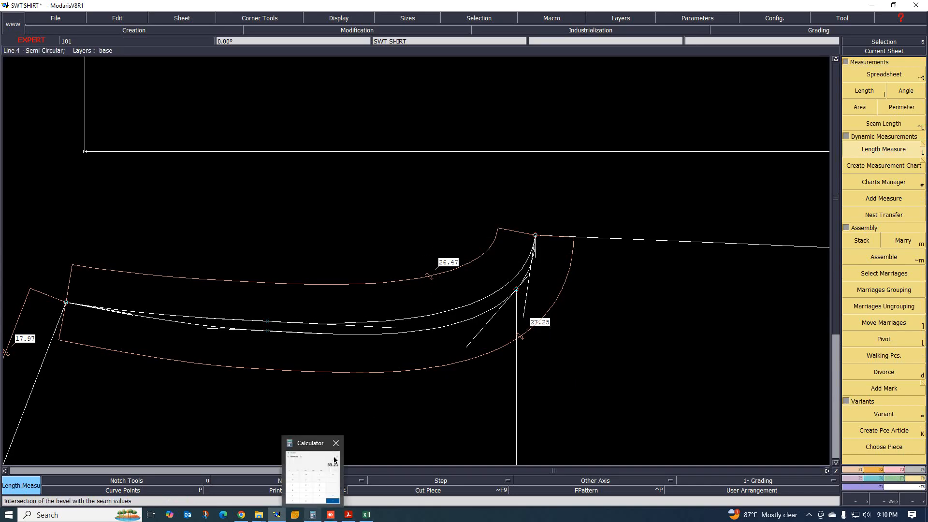
click(312, 515)
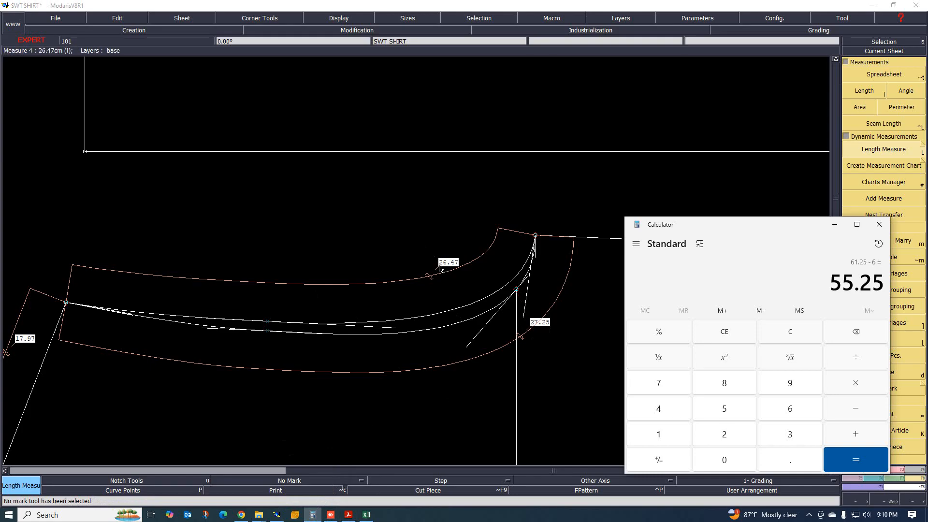
click(791, 333)
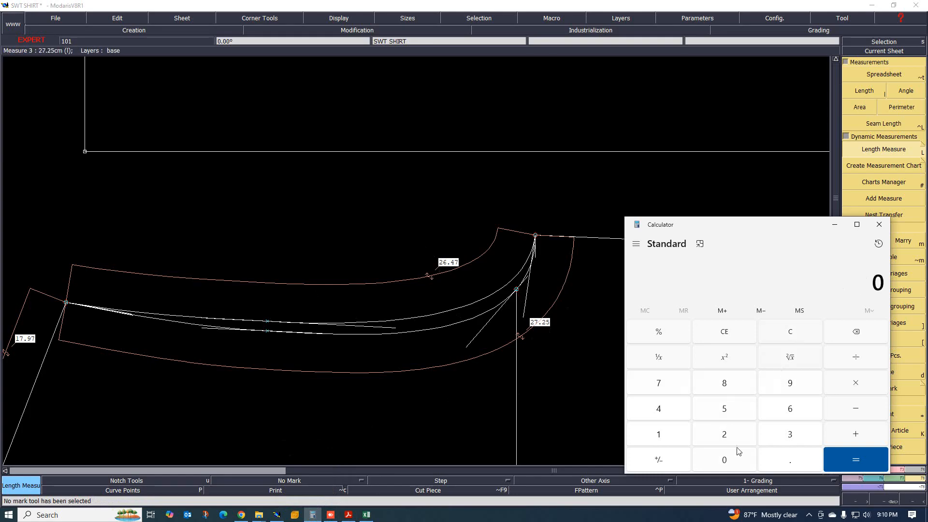
click(726, 440)
click(791, 416)
click(793, 462)
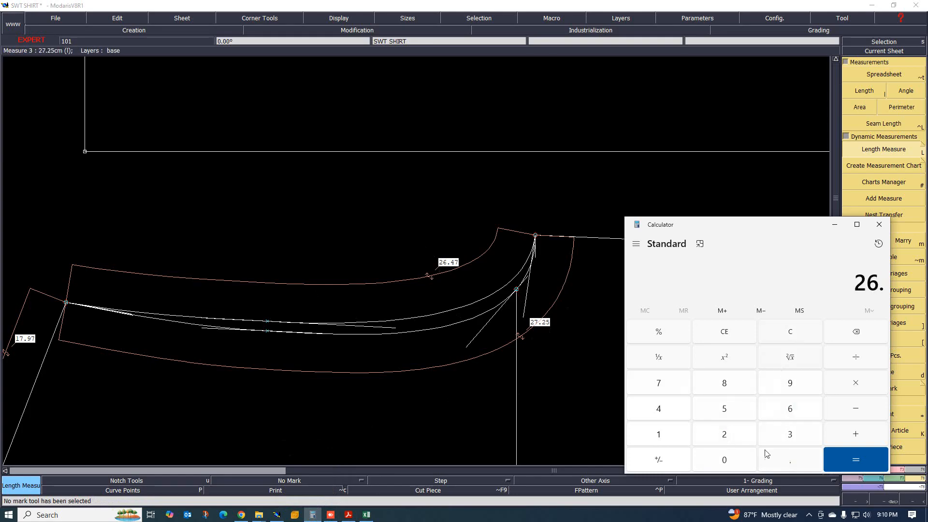
click(663, 411)
click(659, 383)
click(856, 434)
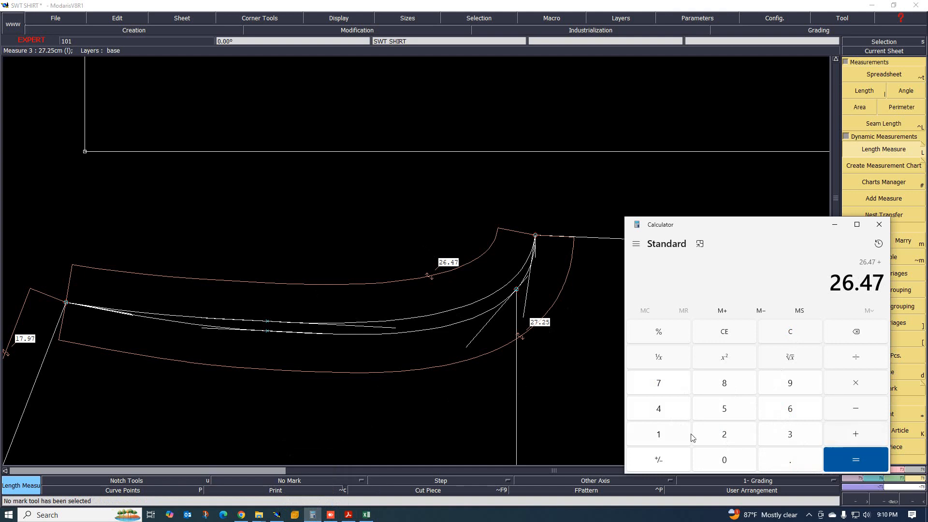
click(727, 435)
click(660, 385)
click(793, 465)
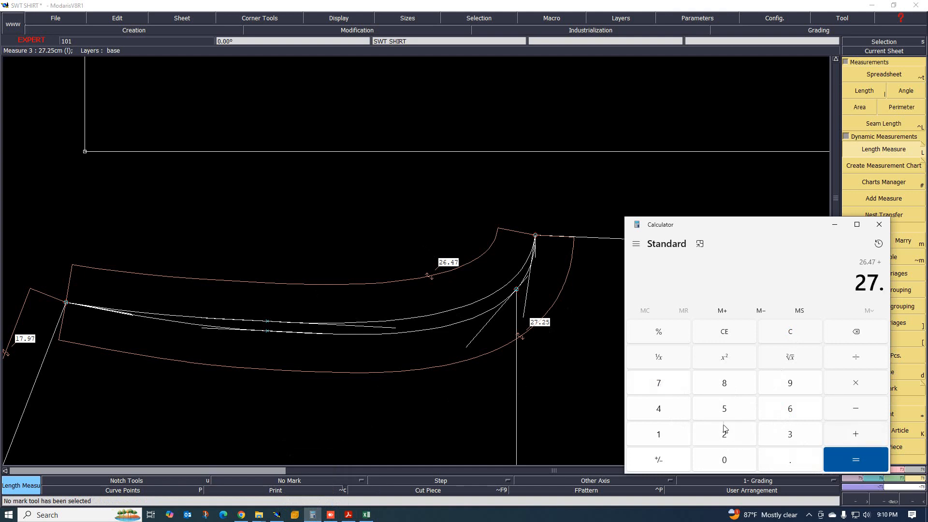
click(725, 431)
click(728, 413)
click(845, 457)
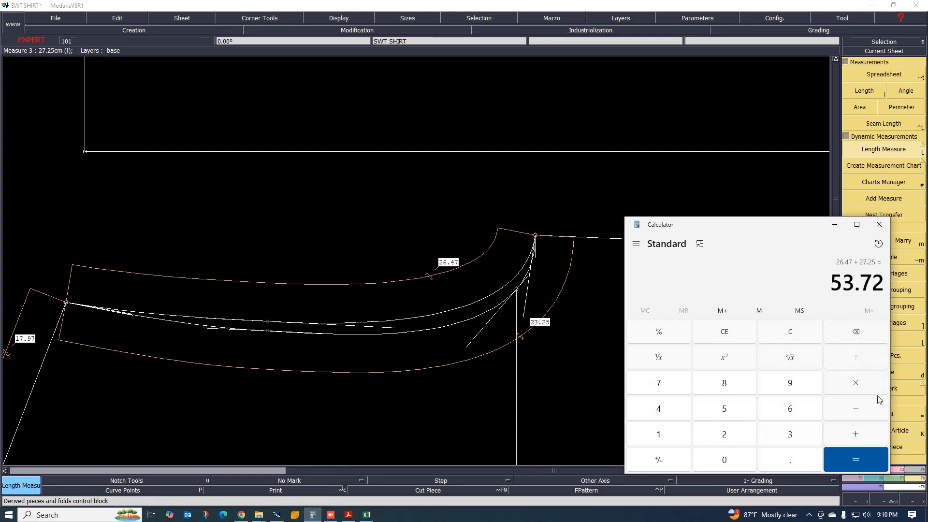
Divide the armhole total by 2 and return to Modaris
click(856, 358)
click(727, 435)
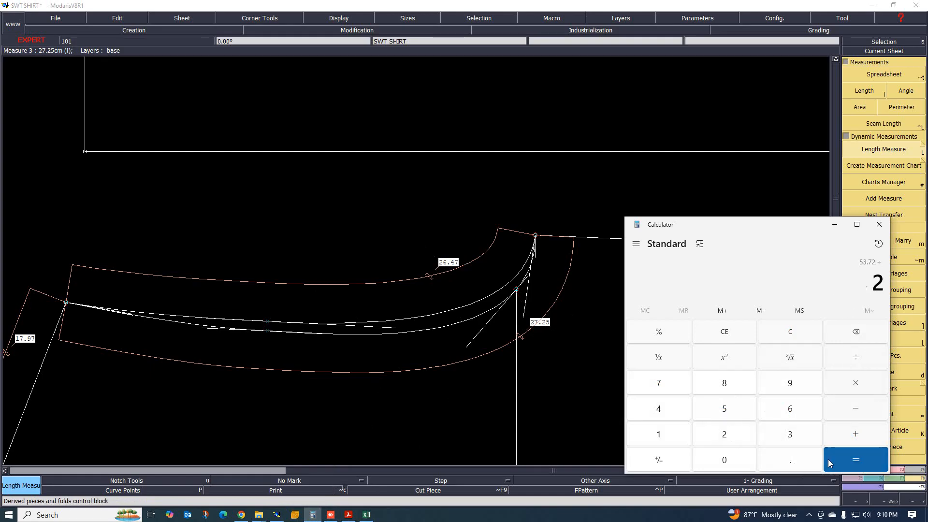
click(837, 459)
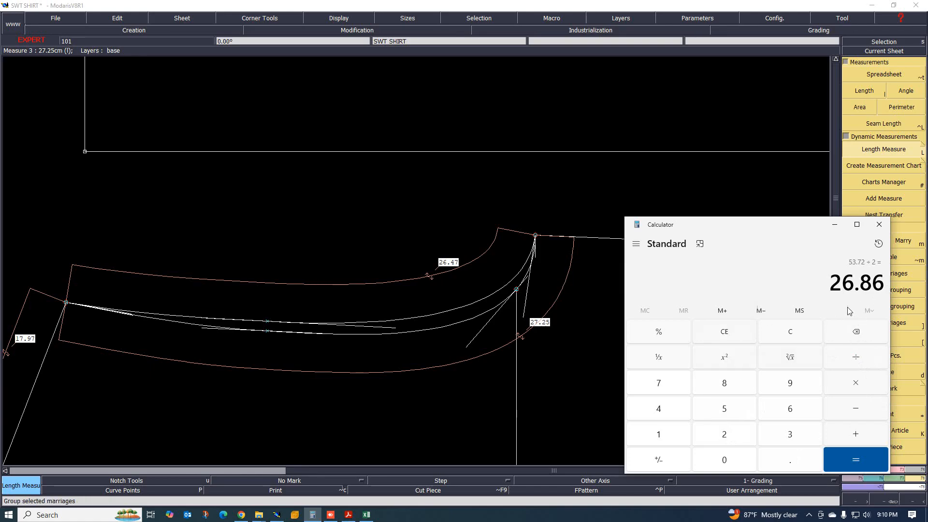
scroll(377, 381, down, 5)
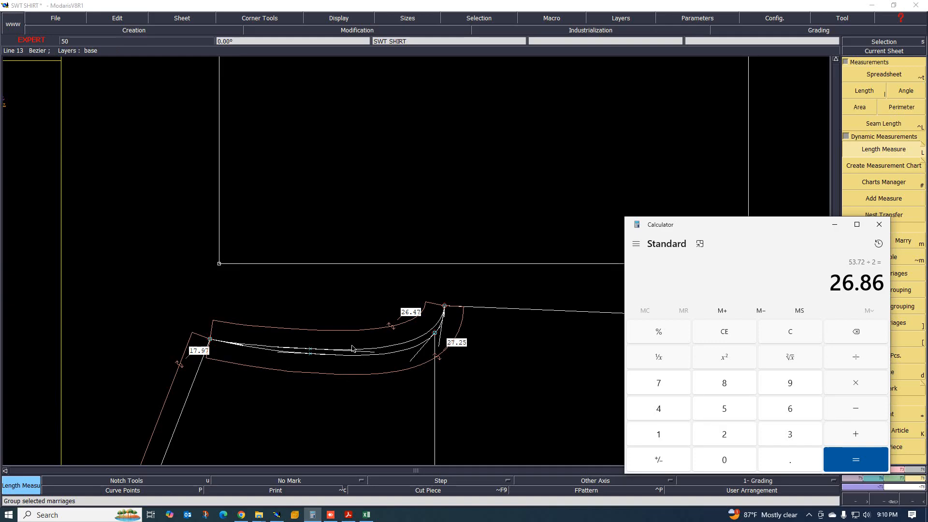
scroll(303, 323, up, 3)
scroll(336, 296, down, 1)
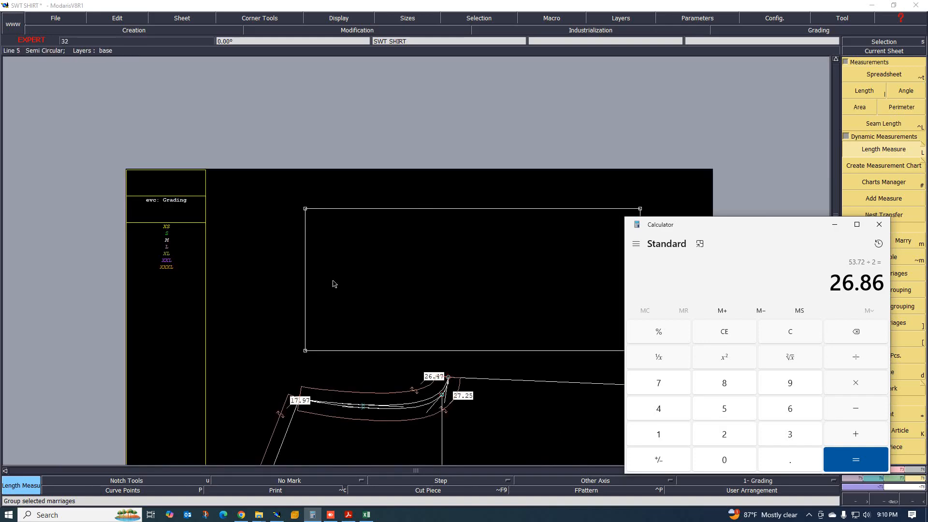
click(835, 225)
Draw a straight Bezier line about 28.8 cm long from the sleeve rectangle's lower-left corner to its top edge
scroll(379, 294, down, 2)
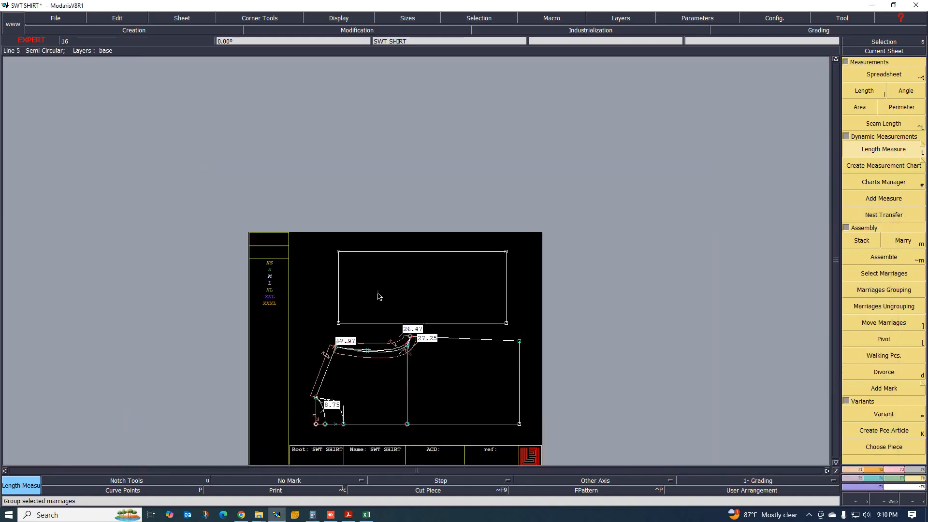
scroll(376, 301, up, 2)
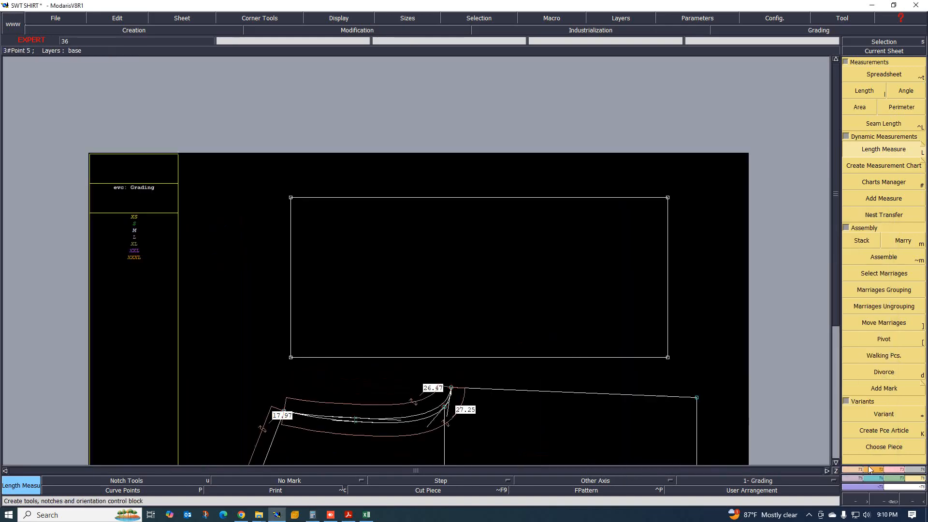
click(854, 470)
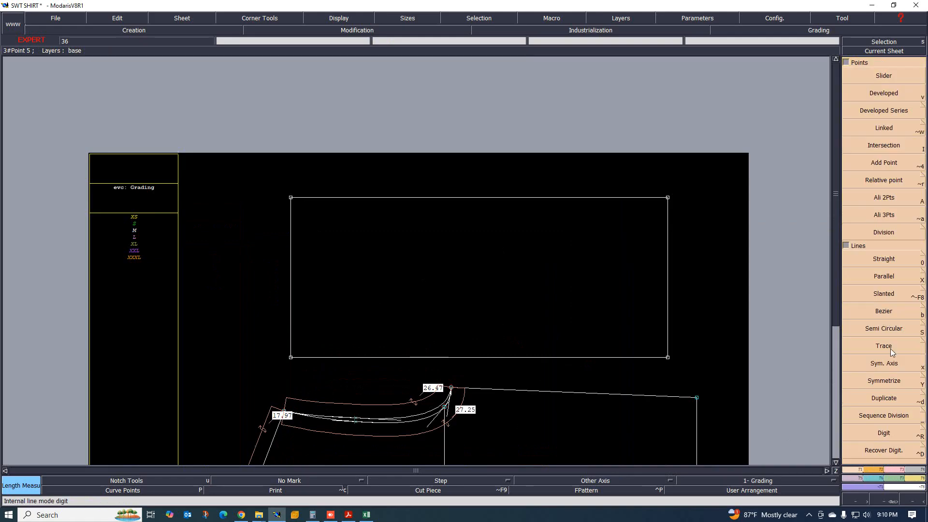
click(883, 314)
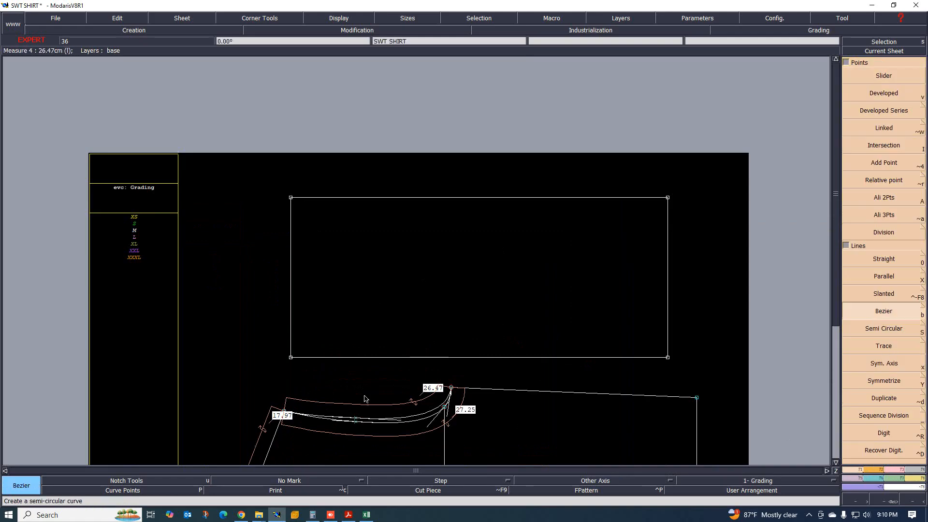
click(292, 359)
click(404, 198)
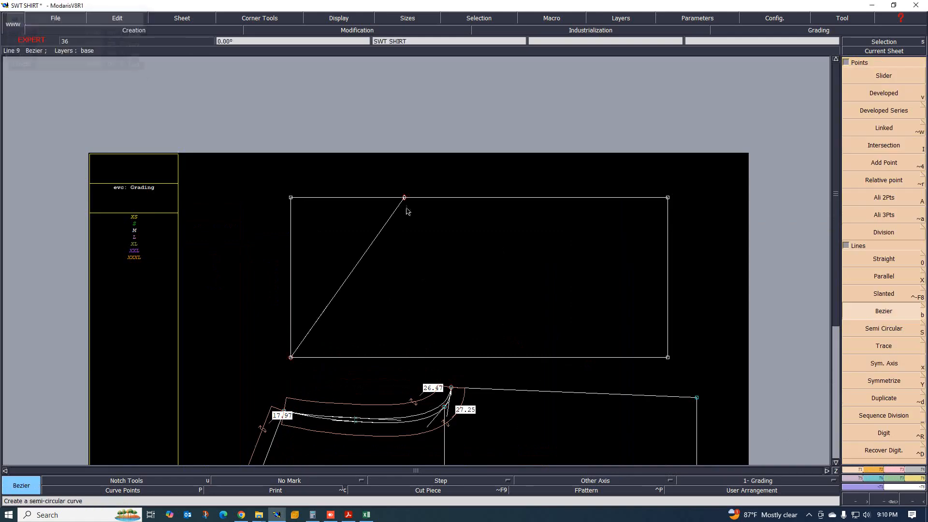
Add a dynamic length measurement to the diagonal sleeve line and compare it with the halved armhole total in Calculator
click(920, 481)
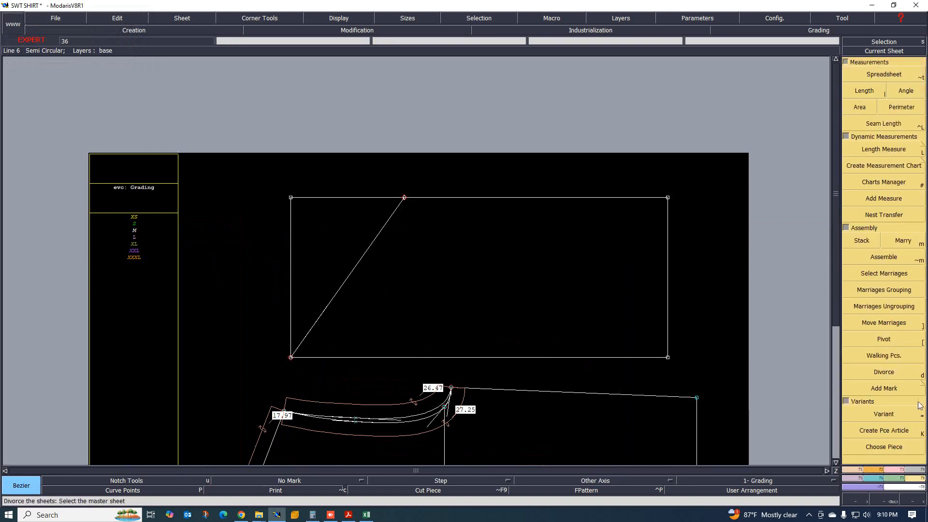
click(883, 149)
click(363, 255)
click(398, 287)
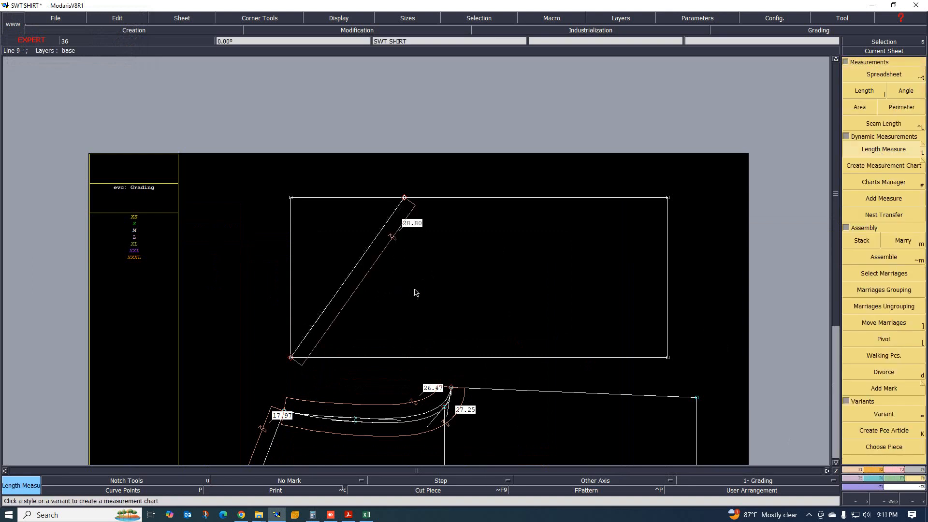
scroll(400, 209, up, 3)
scroll(401, 210, down, 2)
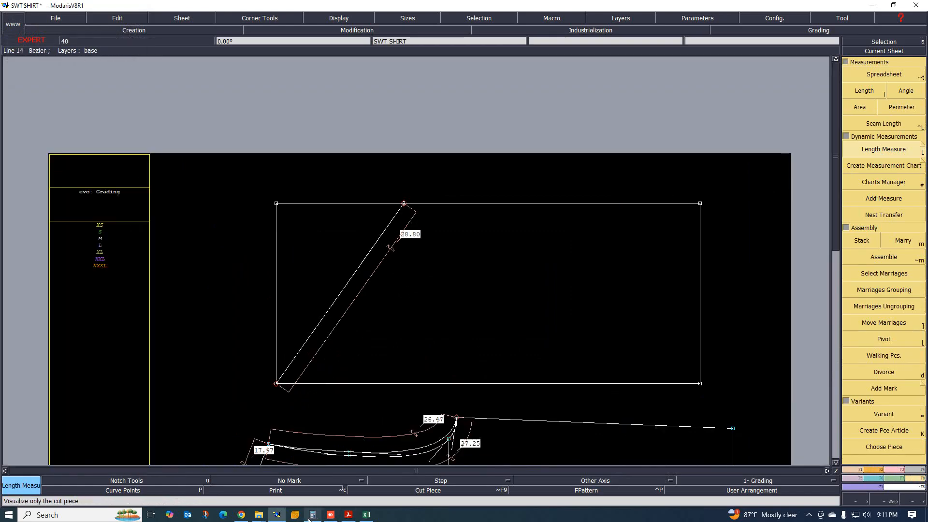
mouse_move(309, 520)
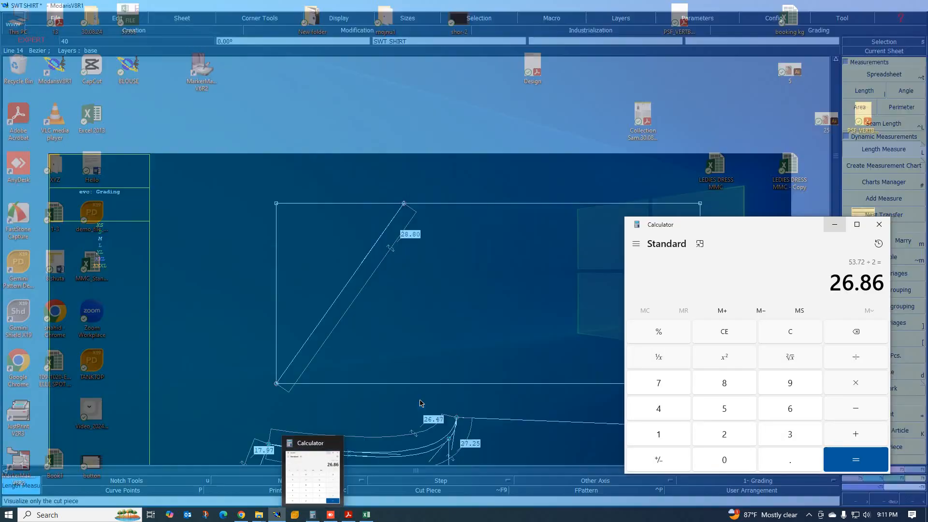
scroll(341, 237, up, 3)
scroll(367, 251, down, 2)
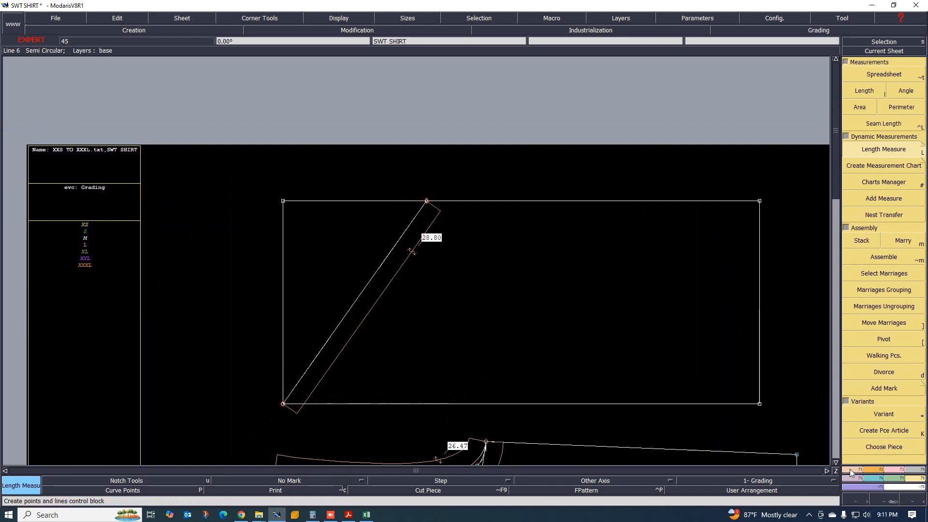
Reshape the diagonal sleeve line into an S-shaped cap curve about 26.08 cm long, moving its upper end toward the rectangle's left corner
key(r)
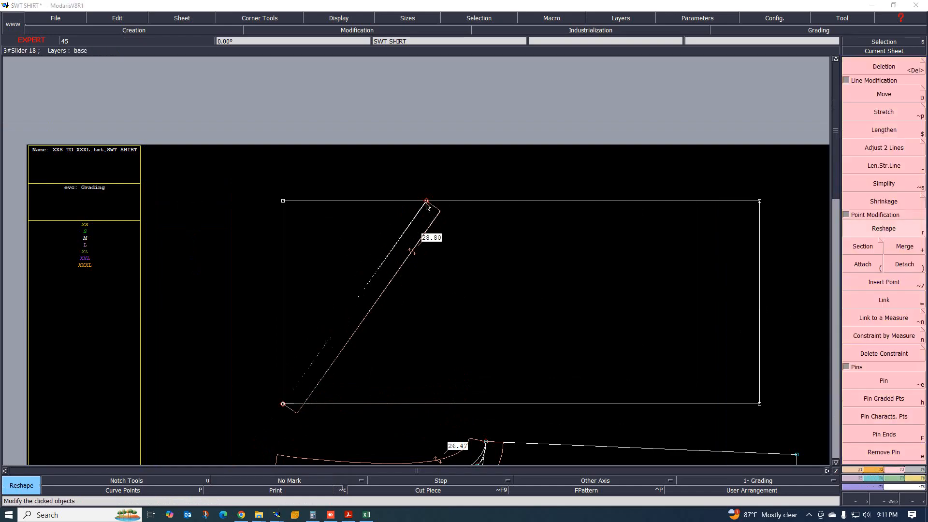
drag(427, 201, 371, 202)
scroll(339, 285, up, 1)
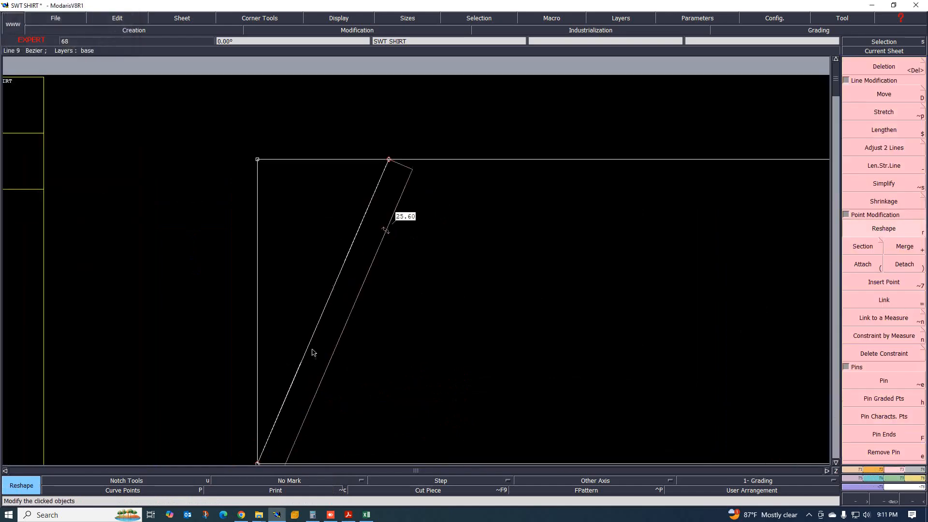
drag(300, 369, 259, 329)
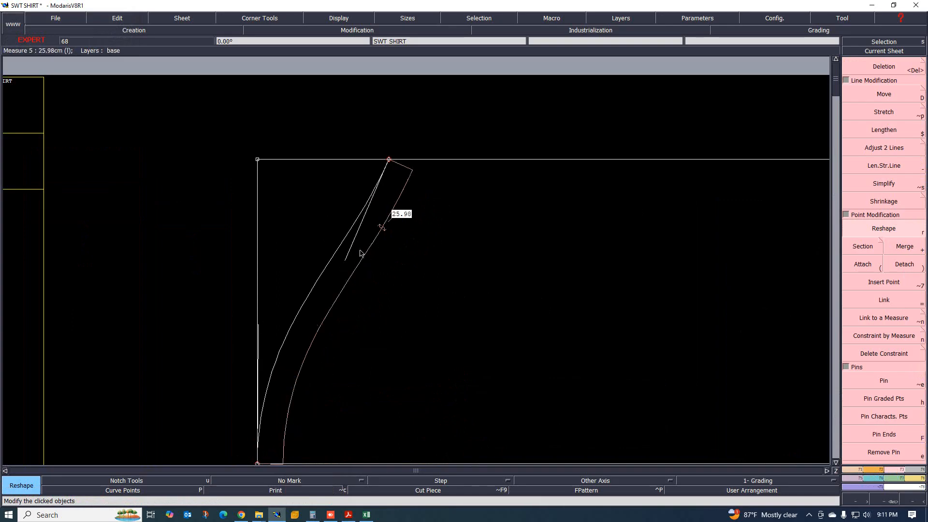
drag(347, 260, 385, 273)
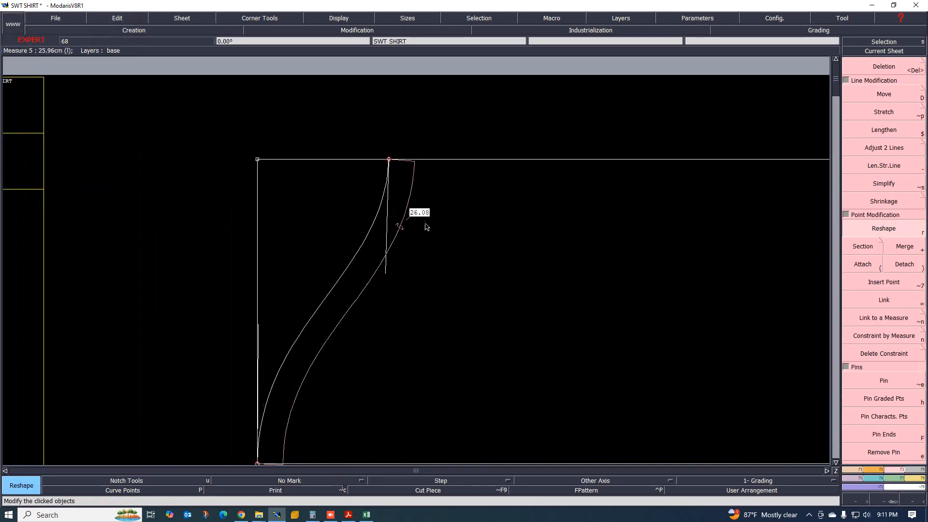
Slide the cap curve's upper end outward and adjust its lower tangent so the curve is about 26.82 cm long
scroll(386, 203, down, 3)
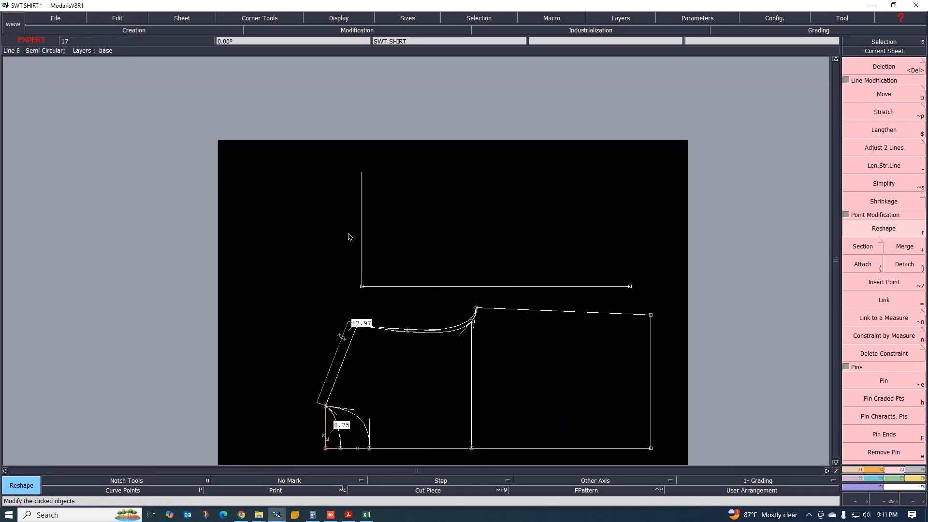
scroll(349, 236, up, 2)
drag(361, 256, 360, 254)
scroll(323, 287, down, 2)
scroll(385, 225, up, 2)
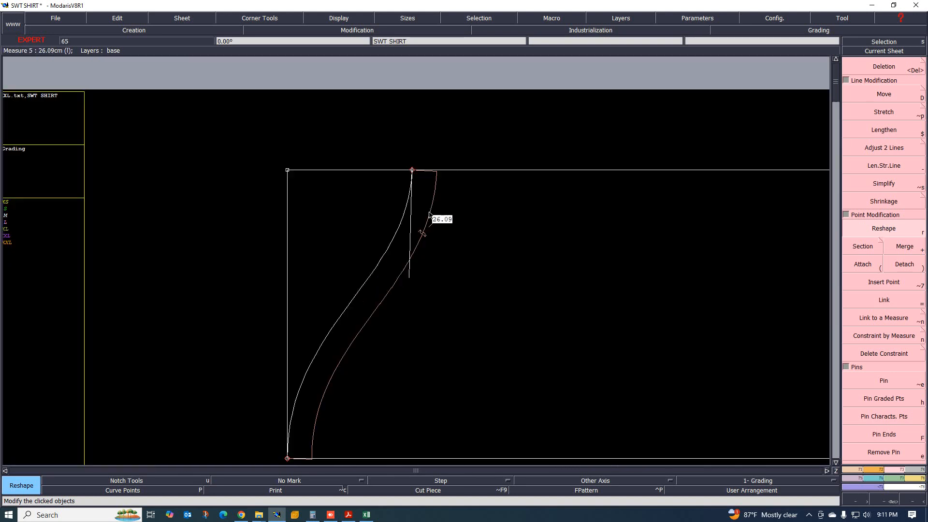
drag(412, 170, 429, 170)
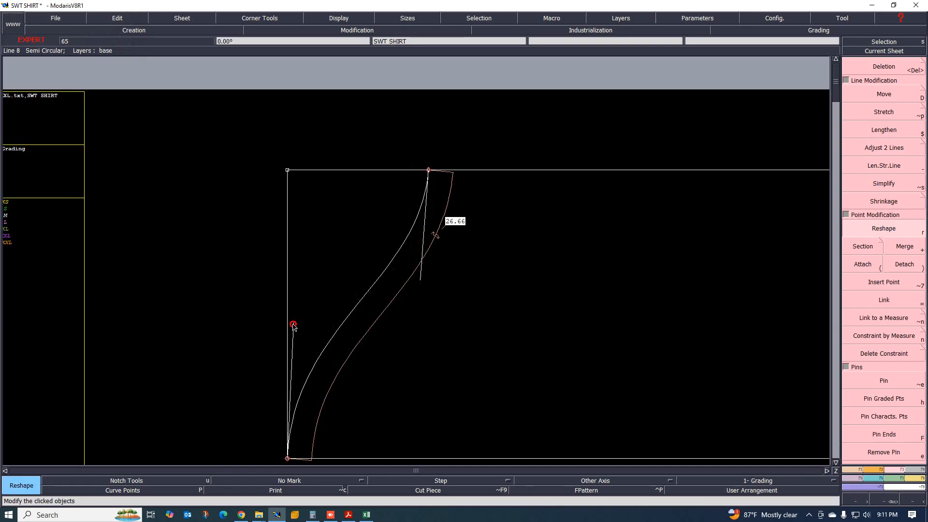
drag(293, 325, 287, 310)
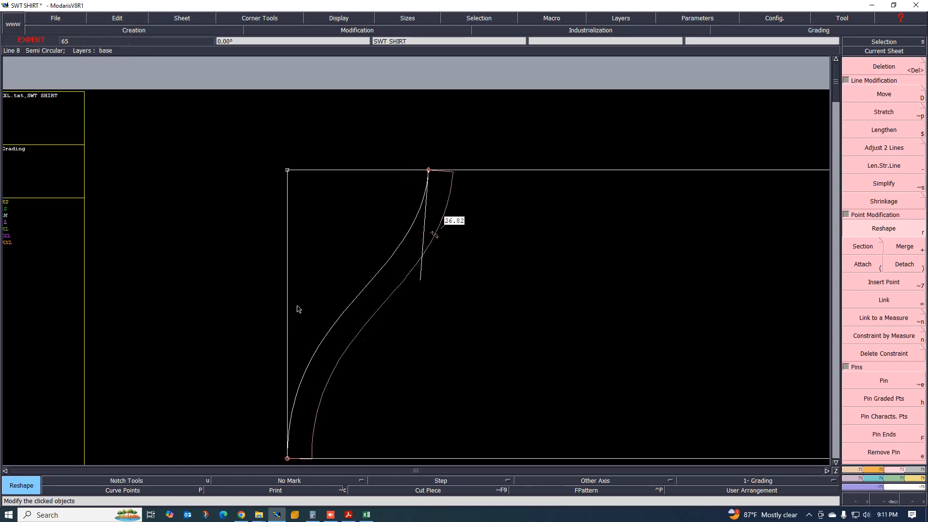
scroll(298, 309, down, 1)
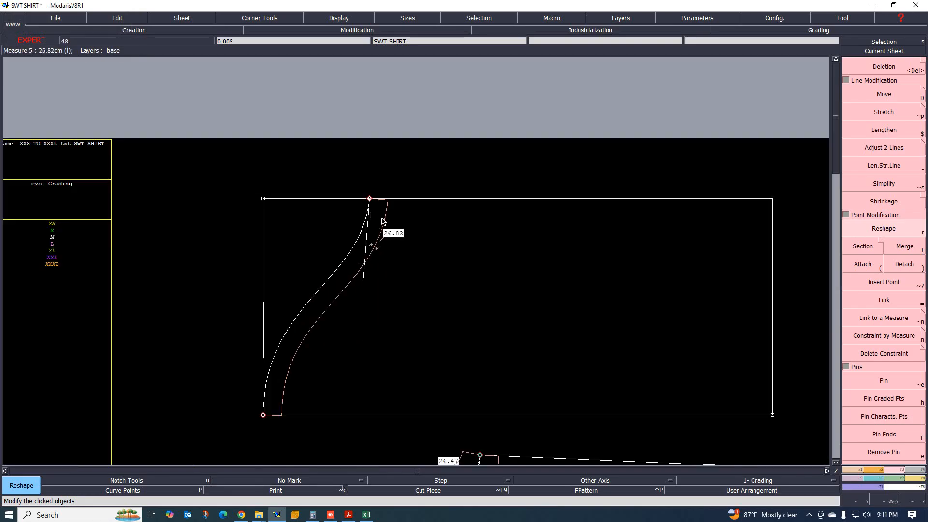
scroll(406, 235, up, 2)
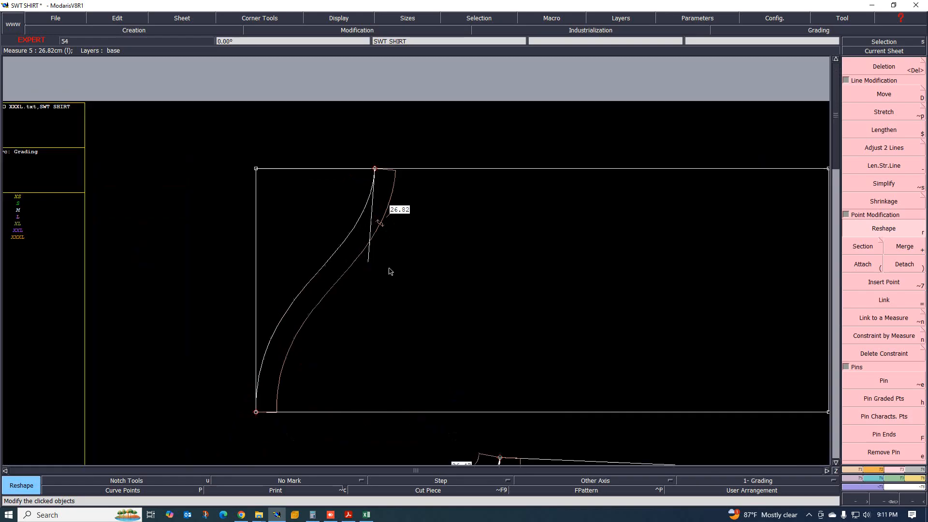
scroll(401, 280, down, 3)
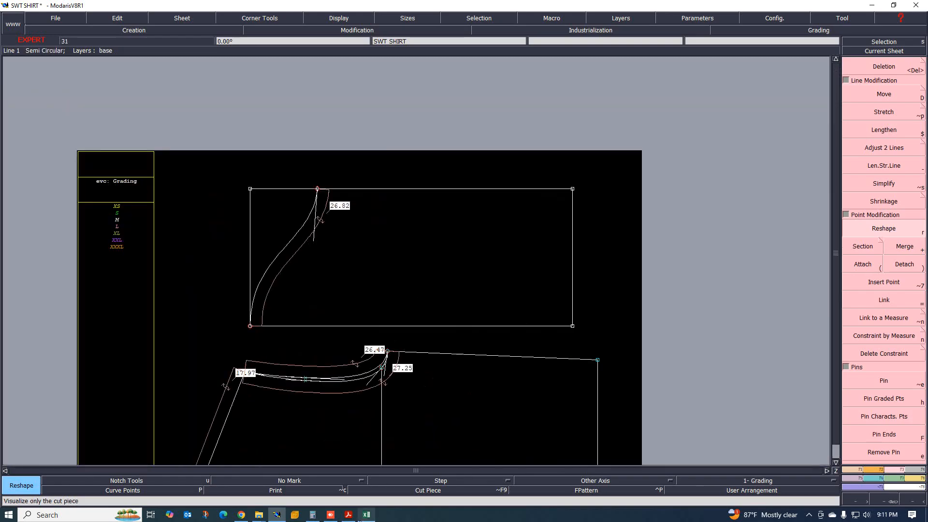
Check the cuff opening in the Excel size chart, then in Modaris place a developed point at -14 cm from the sleeve rectangle's lower-right corner
click(366, 514)
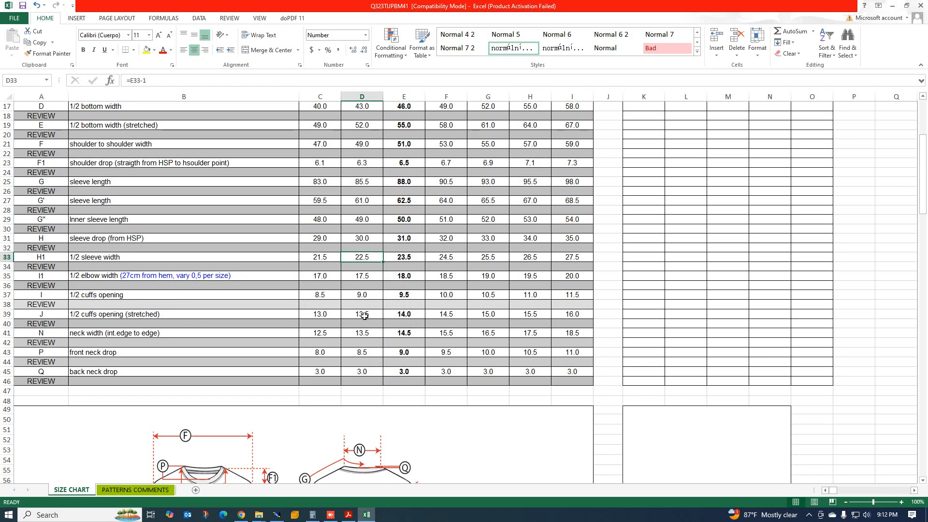
click(276, 515)
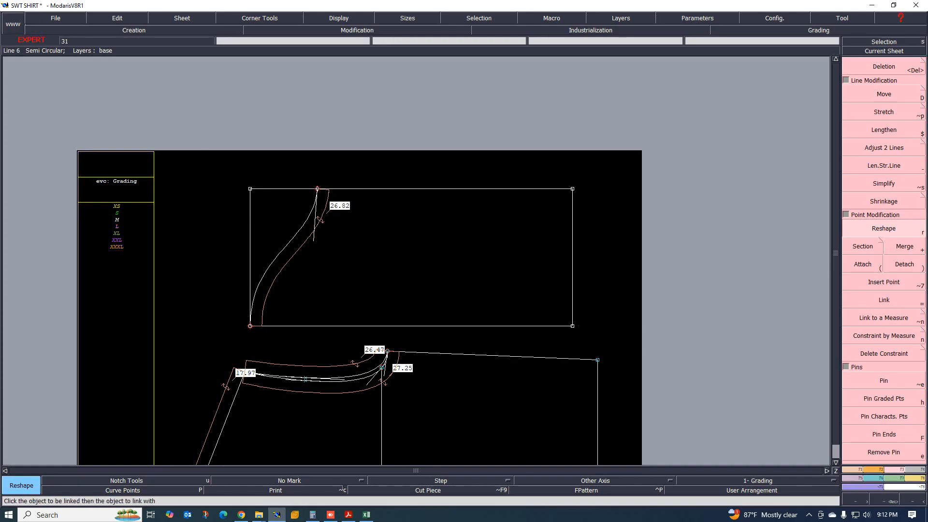
click(856, 470)
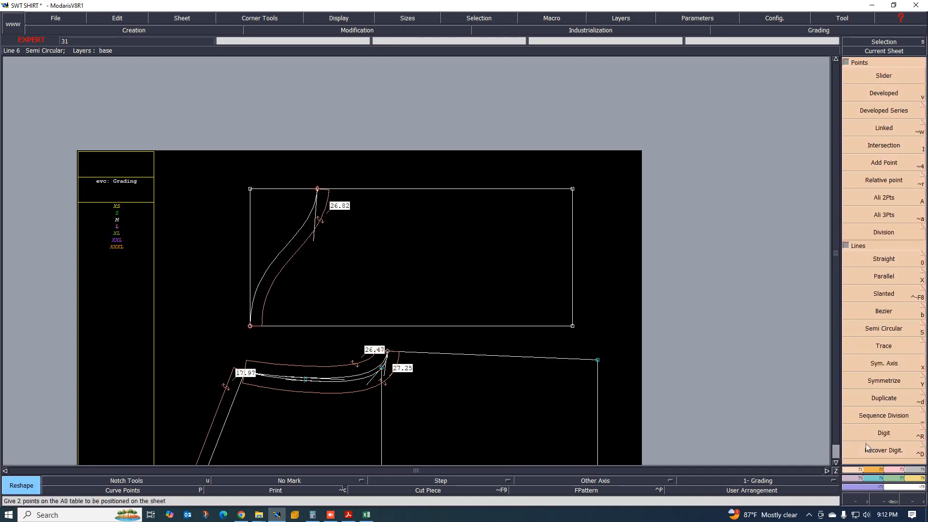
click(881, 94)
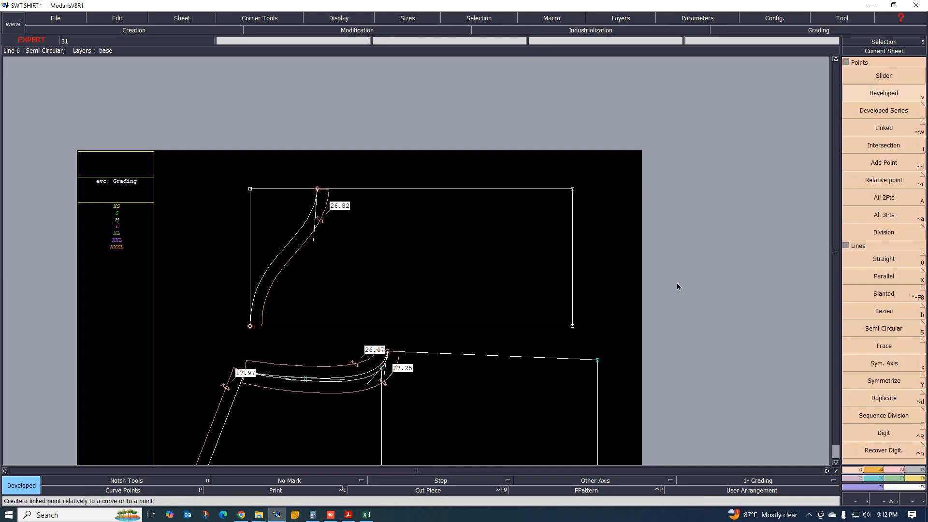
click(574, 326)
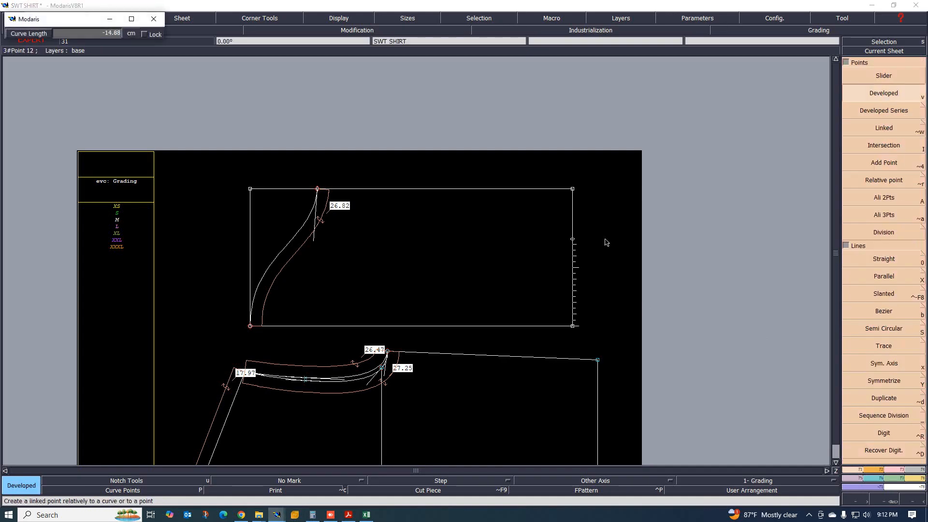
text(-14)
key(Return)
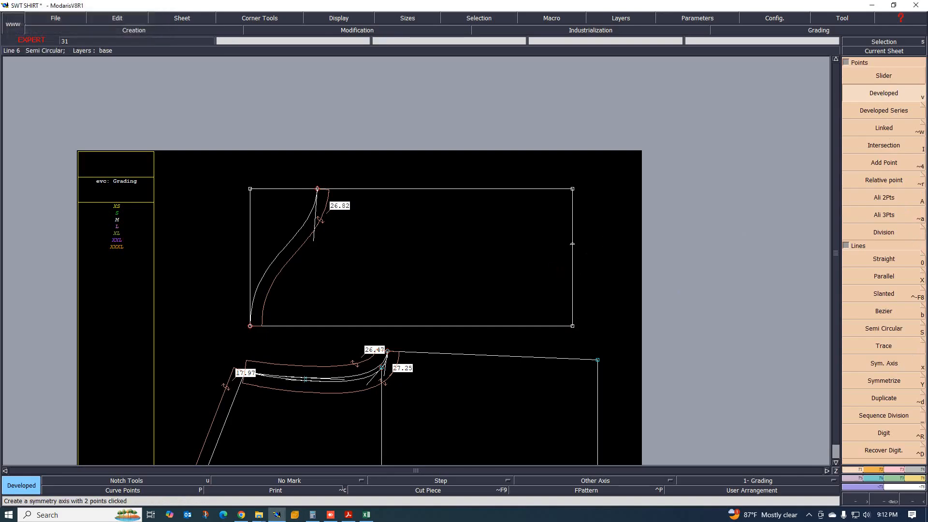
key(F2)
key(r)
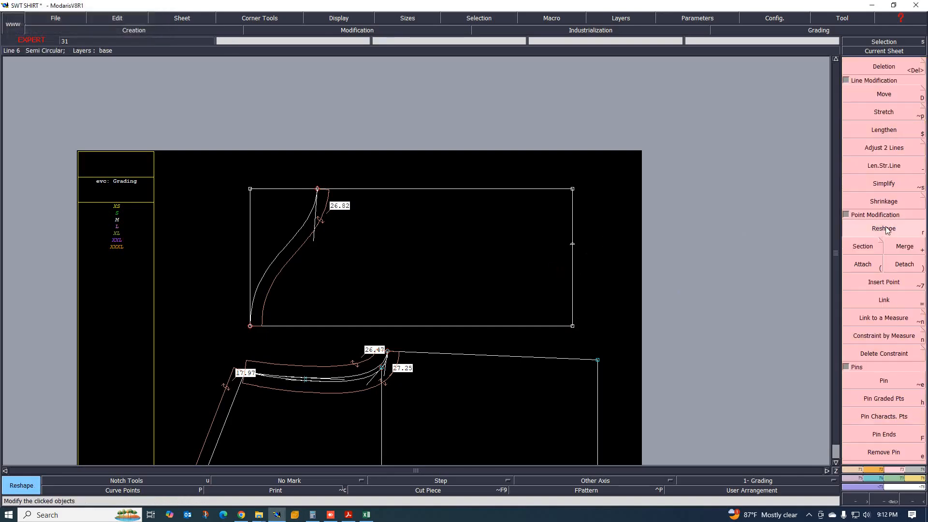
click(581, 248)
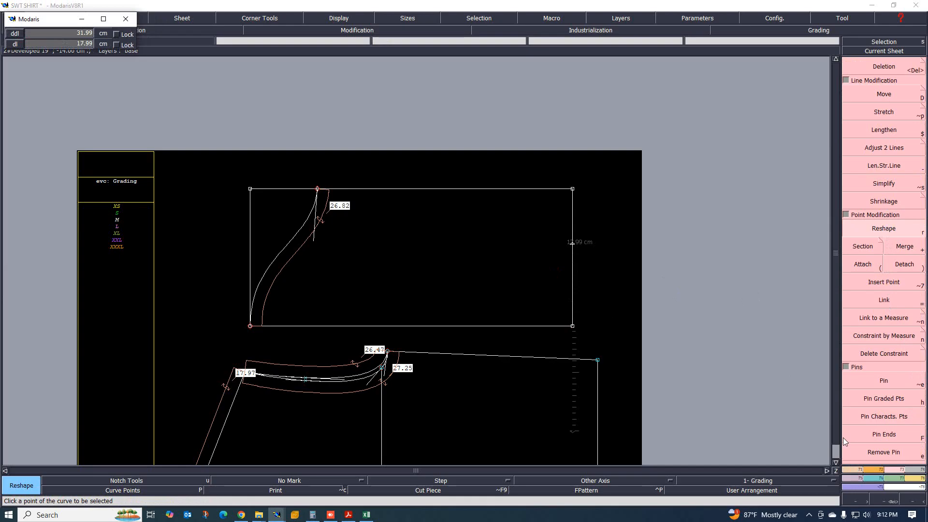
click(860, 471)
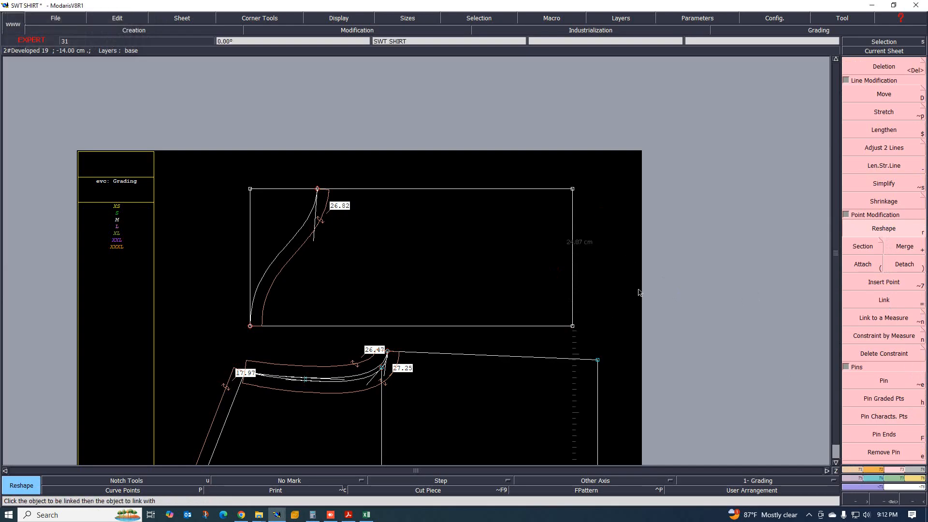
key(ctrl+z)
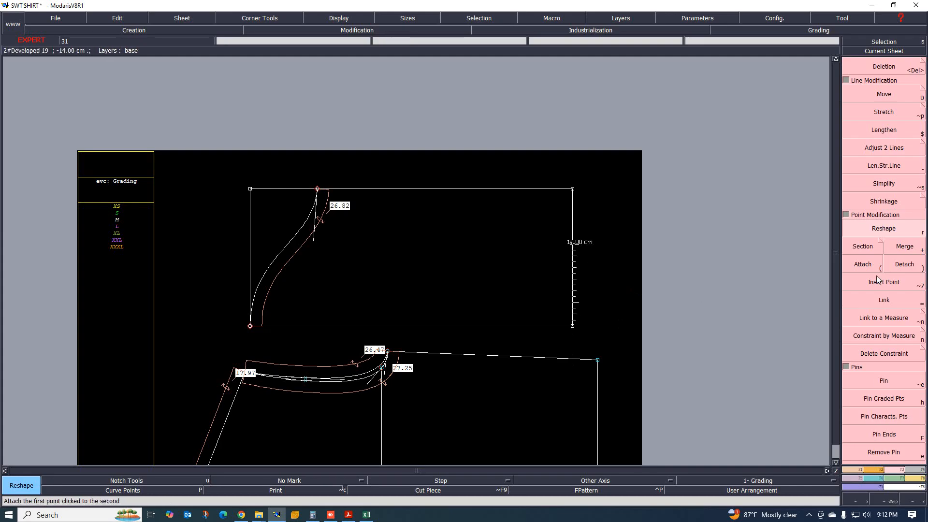
Insert a point at the 14 cm cuff mark and consult the elbow width row of the Excel size chart, returning to Modaris
click(907, 289)
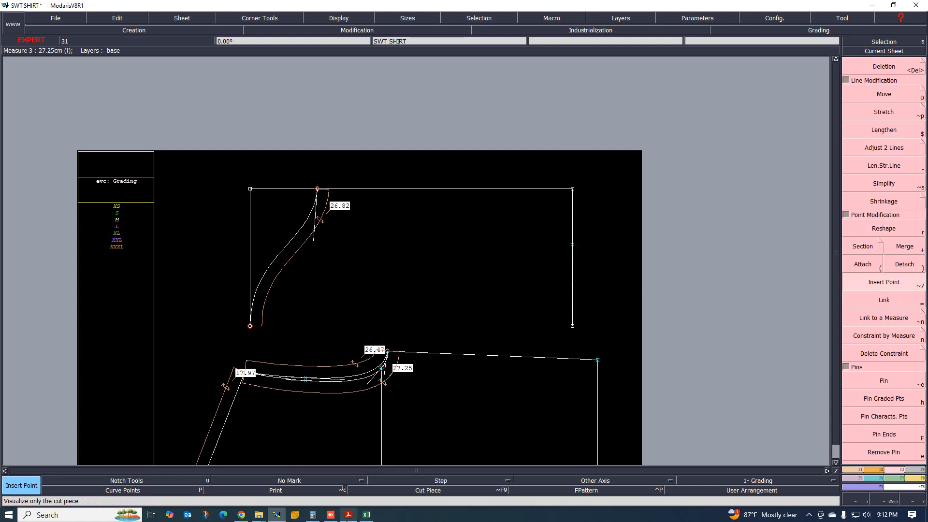
mouse_move(348, 520)
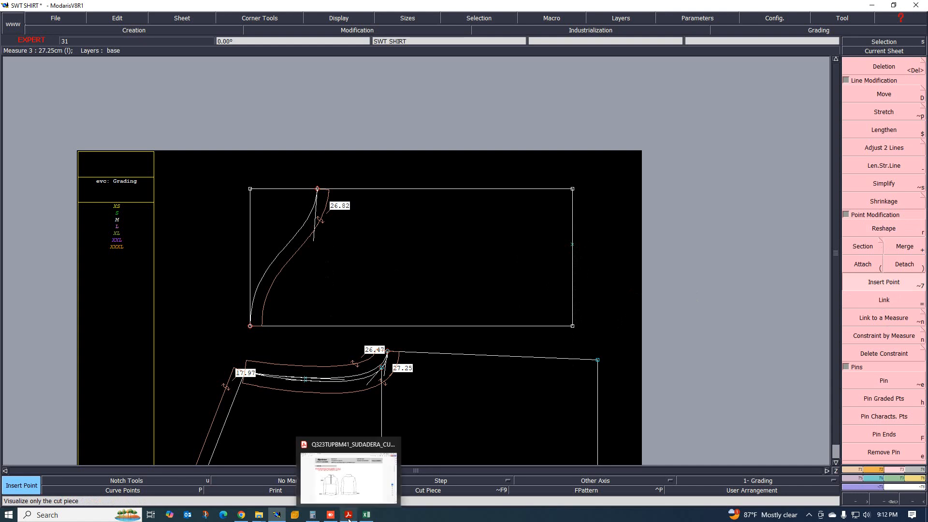
click(366, 515)
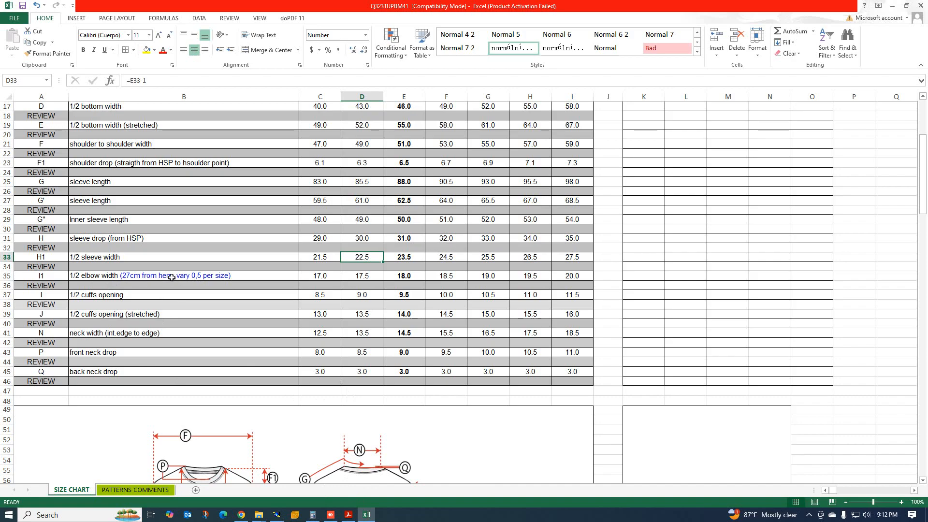
click(276, 515)
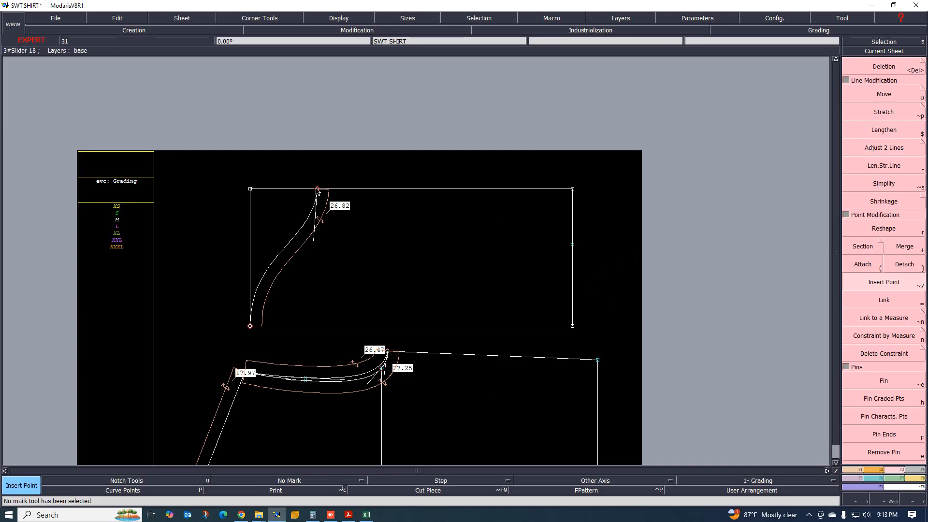
Draw a straight Bezier line from the cap curve's upper end to the cuff point on the rectangle's right edge
click(858, 471)
click(877, 312)
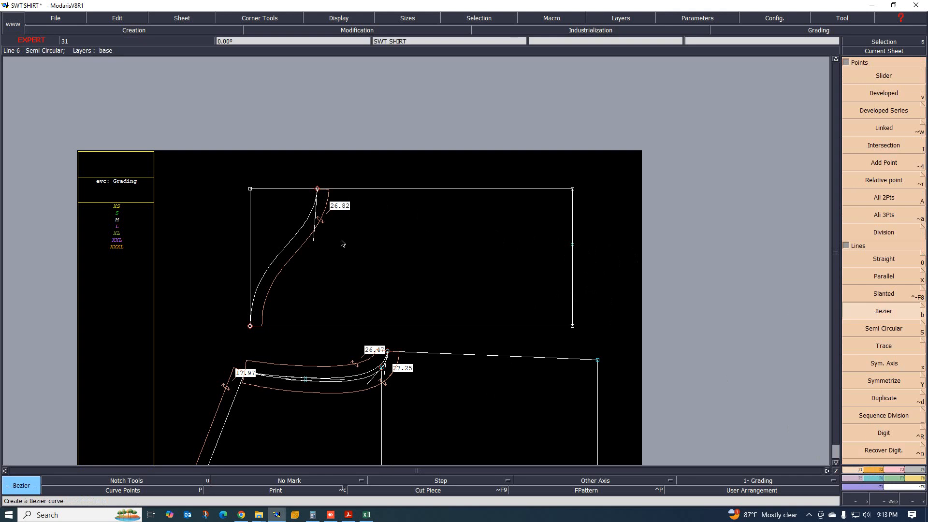
click(317, 189)
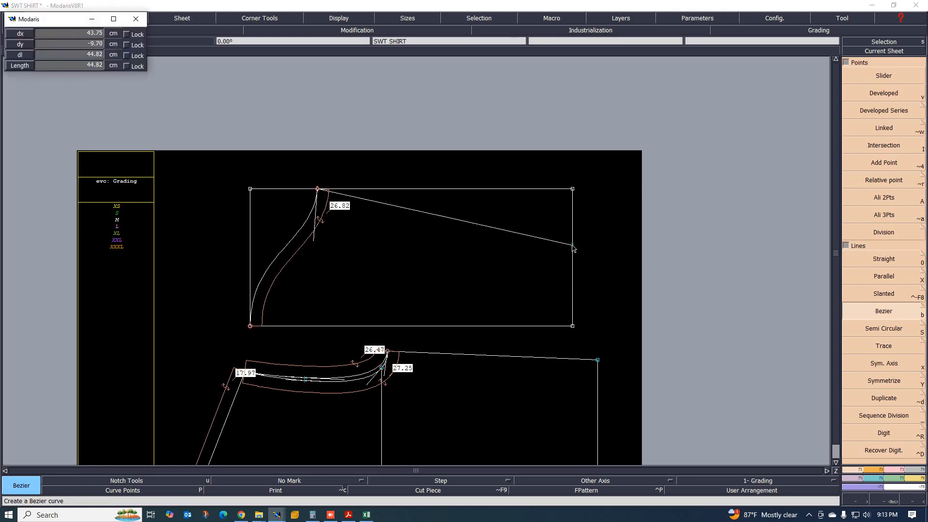
click(573, 245)
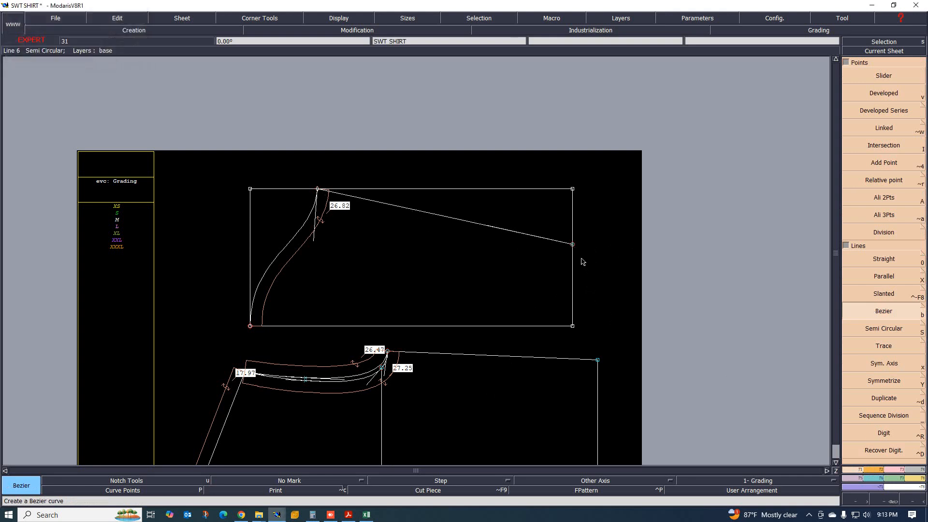
Place a developed point on the slanted sleeve seam at -21 cm from its cuff end
click(888, 99)
click(575, 247)
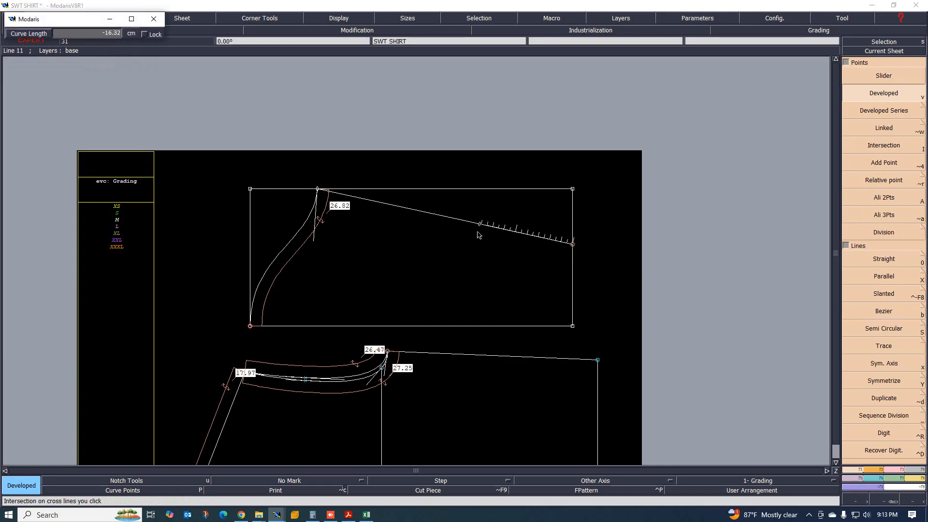
key(BackSpace)
key(Return)
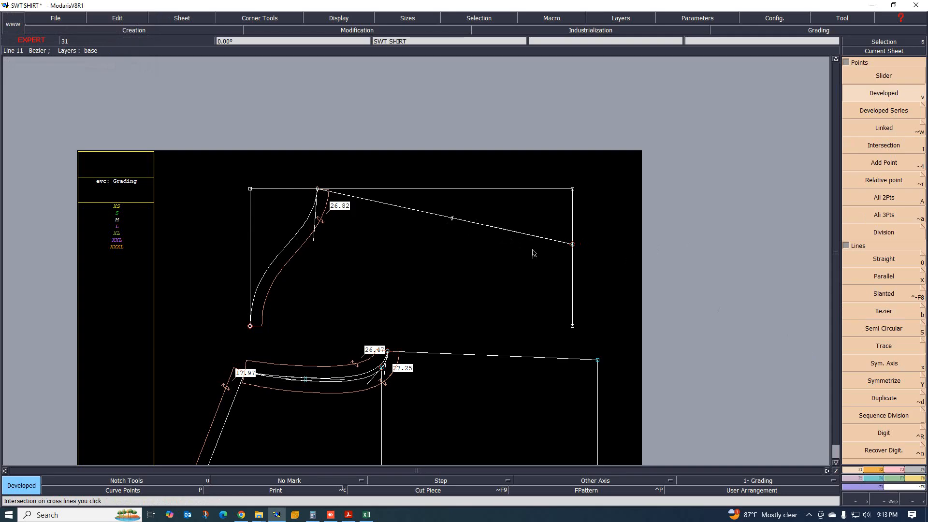
Draw a straight line from the elbow point down to the rectangle's lower edge and align its lower end vertically with Ali 2Pts
scroll(507, 239, up, 1)
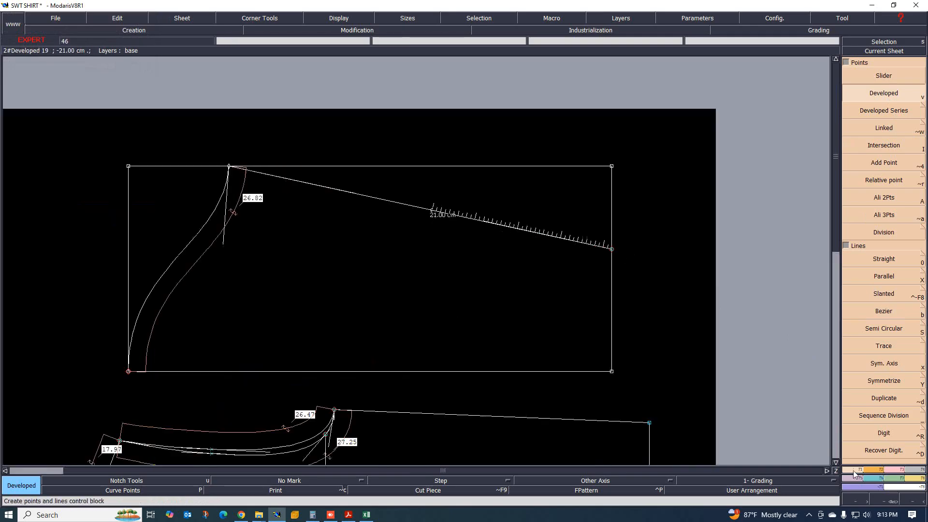
click(881, 262)
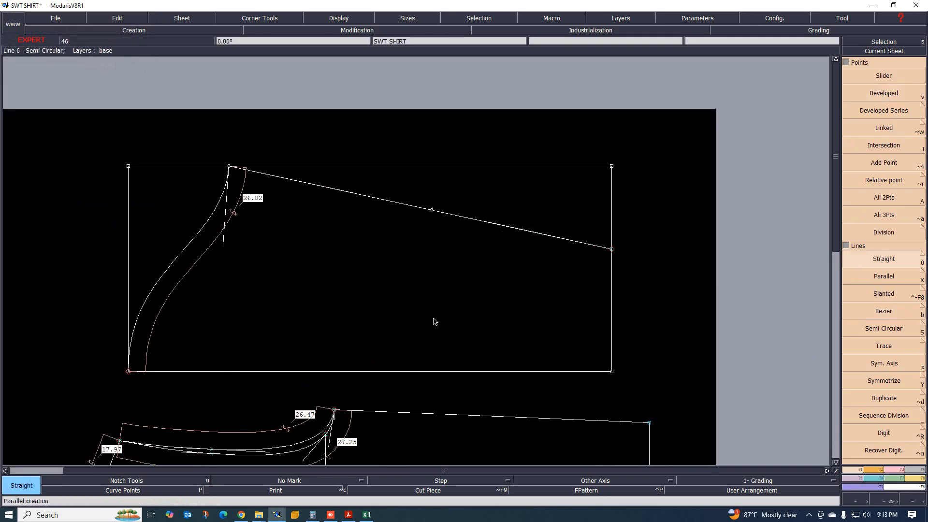
click(432, 211)
click(432, 371)
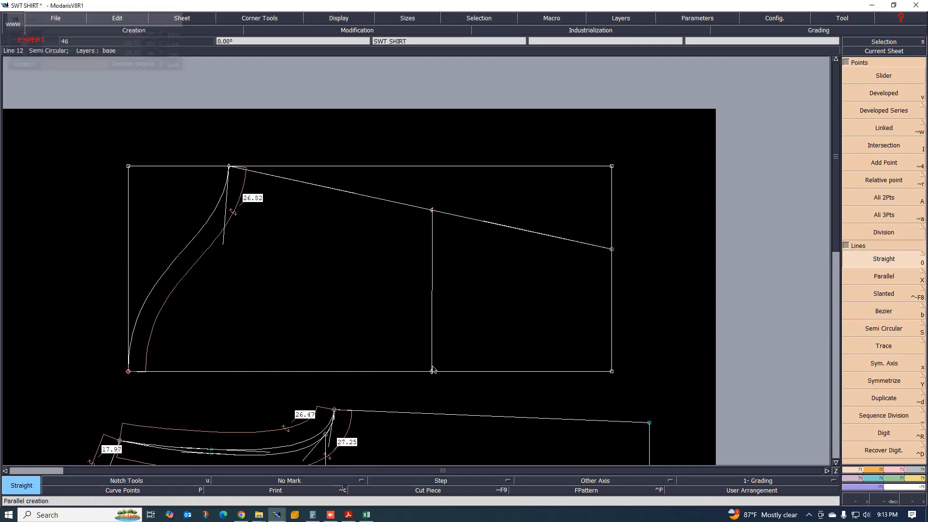
key(shift+a)
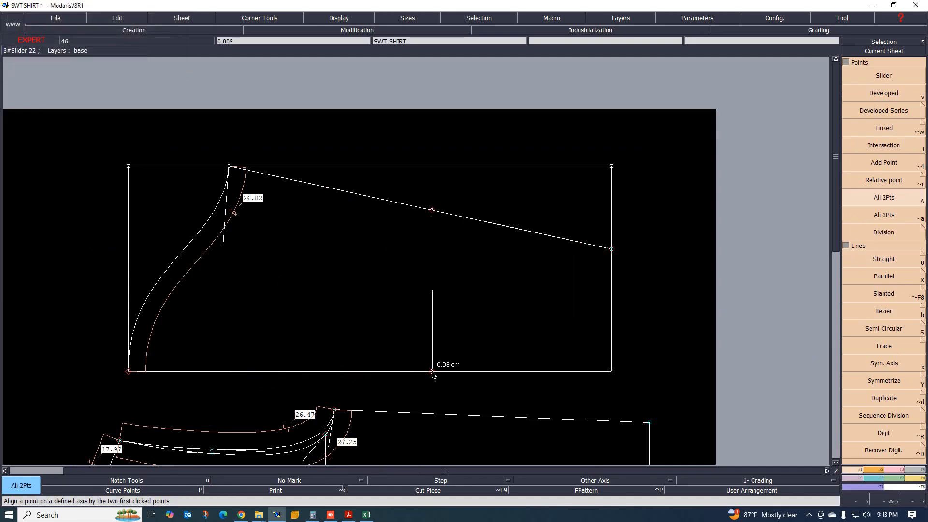
Lengthen the vertical elbow line with Len.Str.Line so it extends above the sleeve rectangle's upper edge
click(895, 469)
click(886, 168)
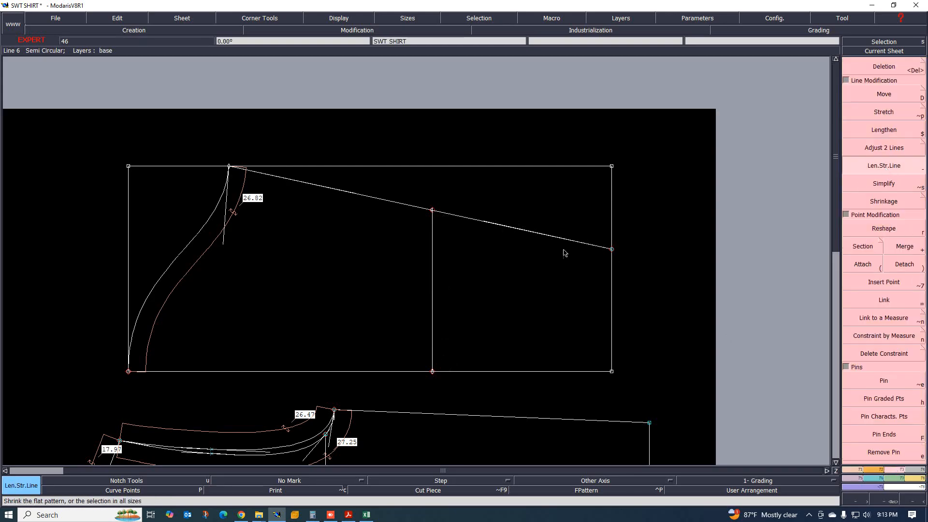
click(434, 247)
click(449, 151)
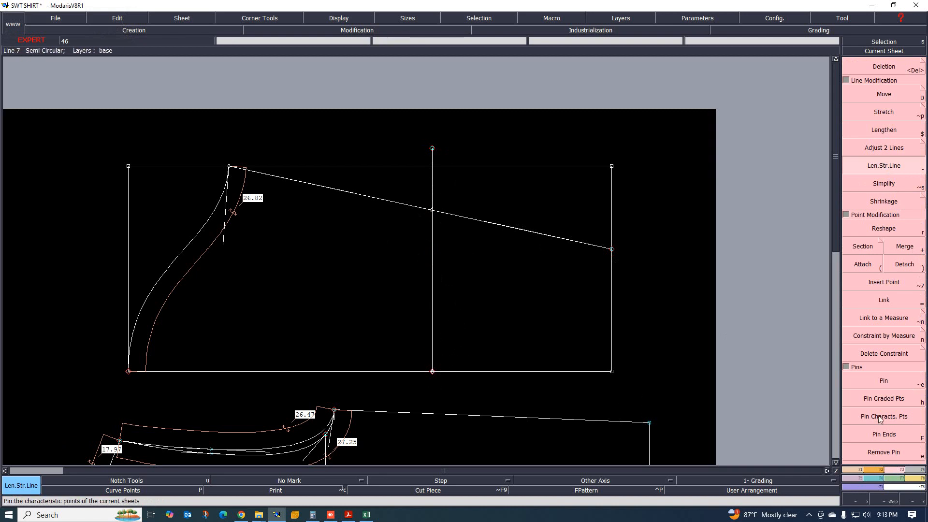
Consult the half elbow width row in the Excel size chart, then place a developed point in Modaris 18 cm up the elbow line
click(366, 515)
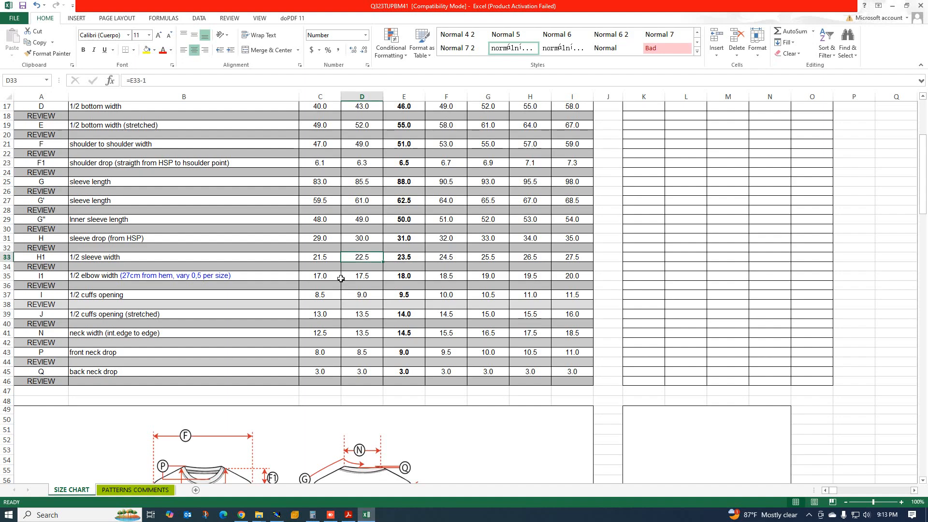
click(276, 515)
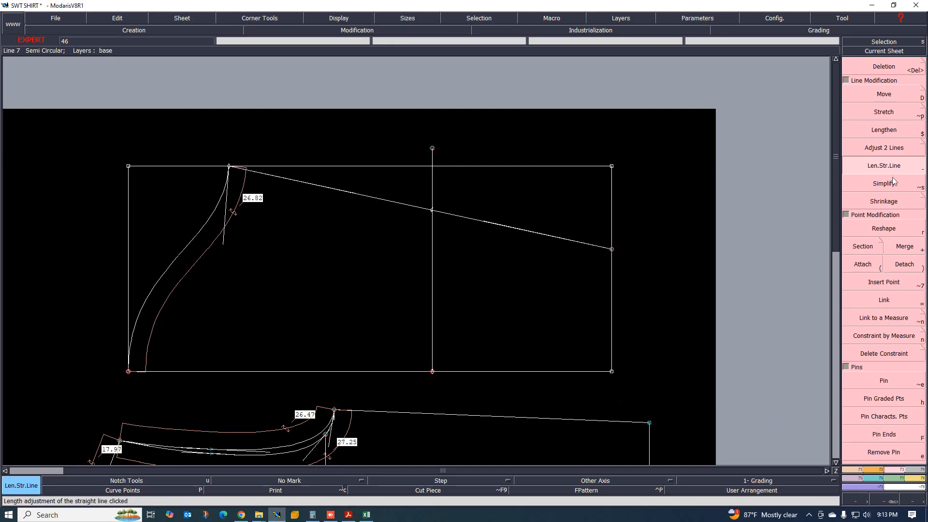
click(854, 470)
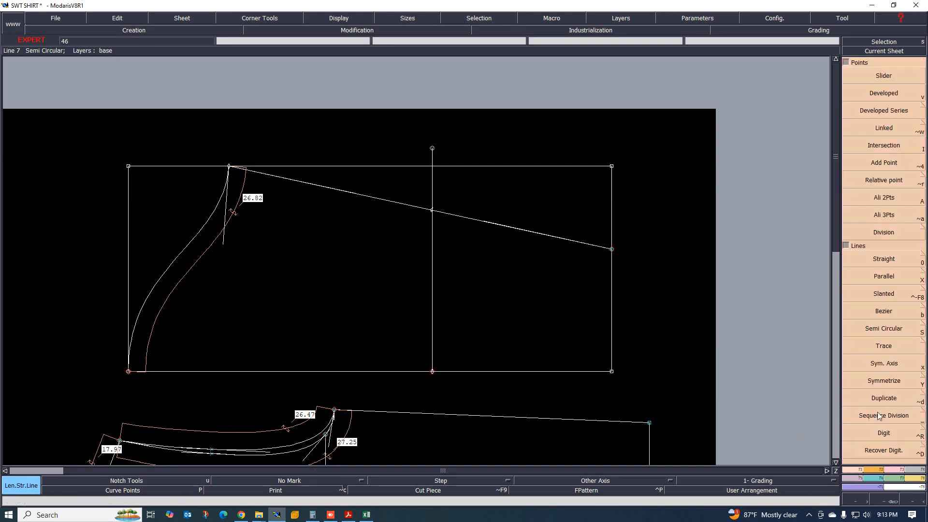
click(881, 95)
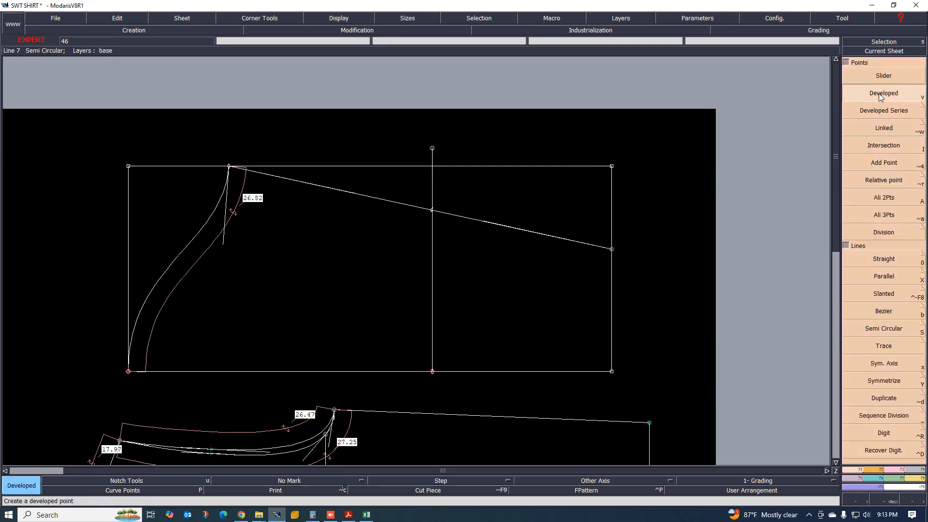
click(432, 372)
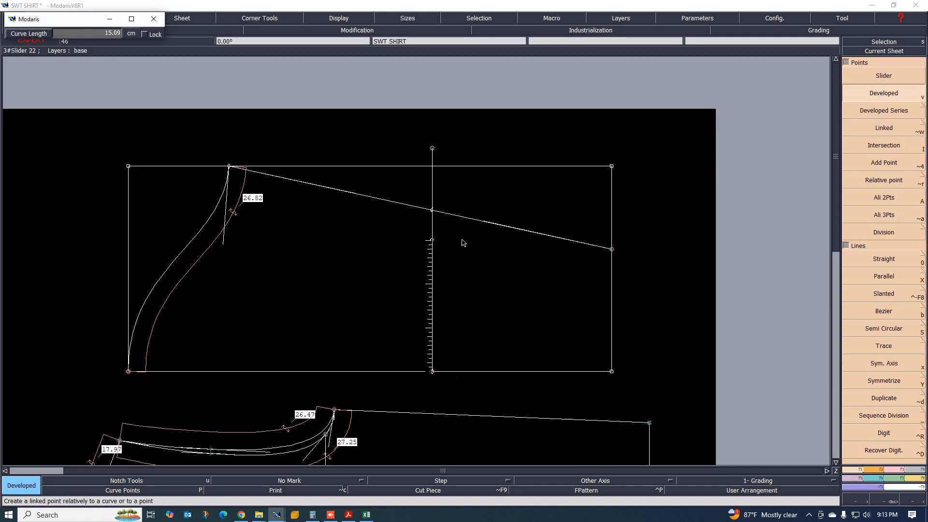
text(-21.001)
scroll(430, 213, up, 2)
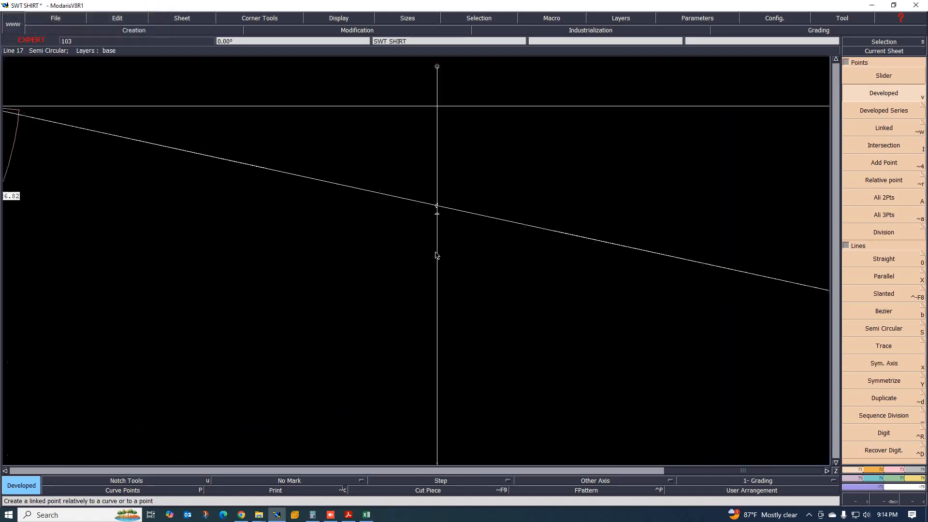
scroll(446, 222, up, 1)
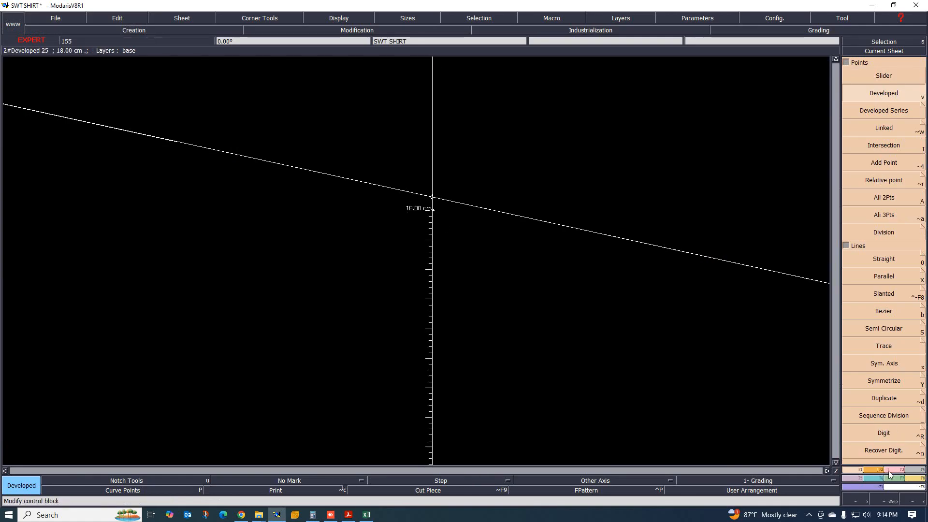
Insert a point at the 18 cm mark on the elbow line and delete the straight slanted sleeve seam
key(alt+7)
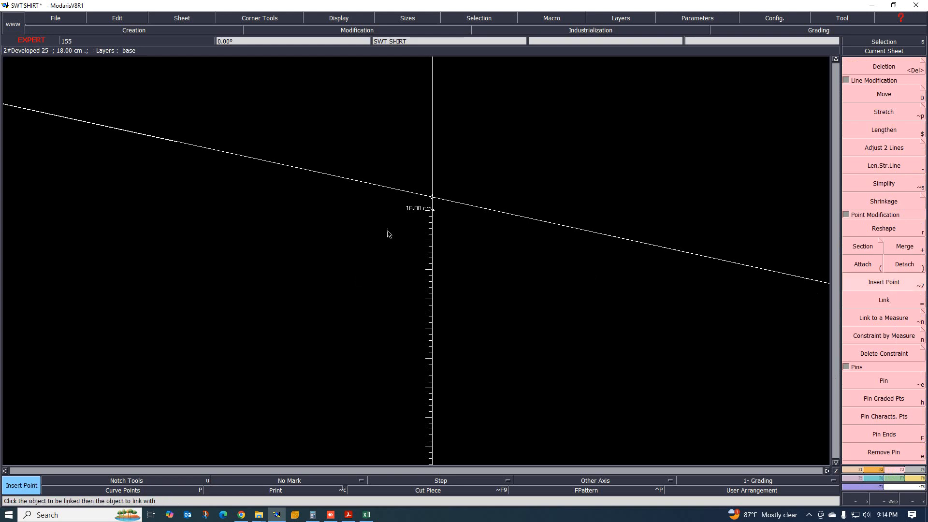
scroll(410, 232, down, 2)
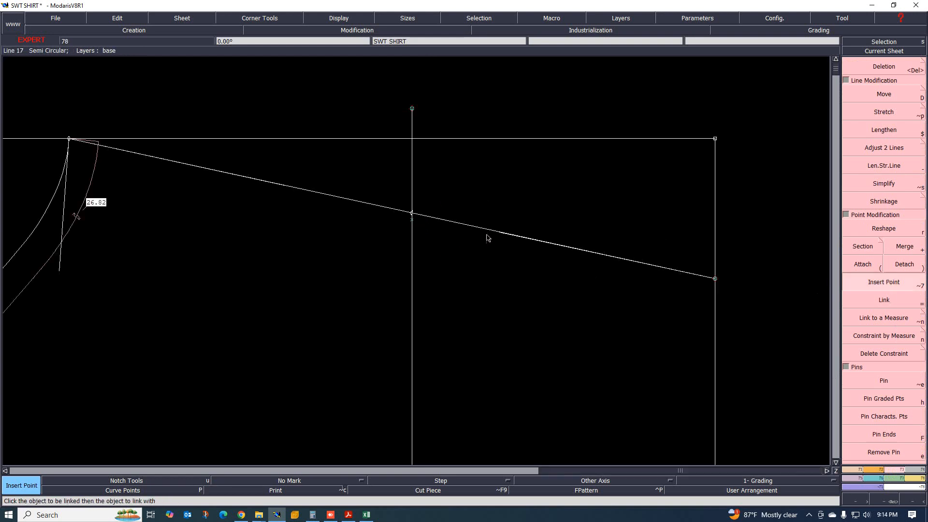
scroll(411, 227, up, 1)
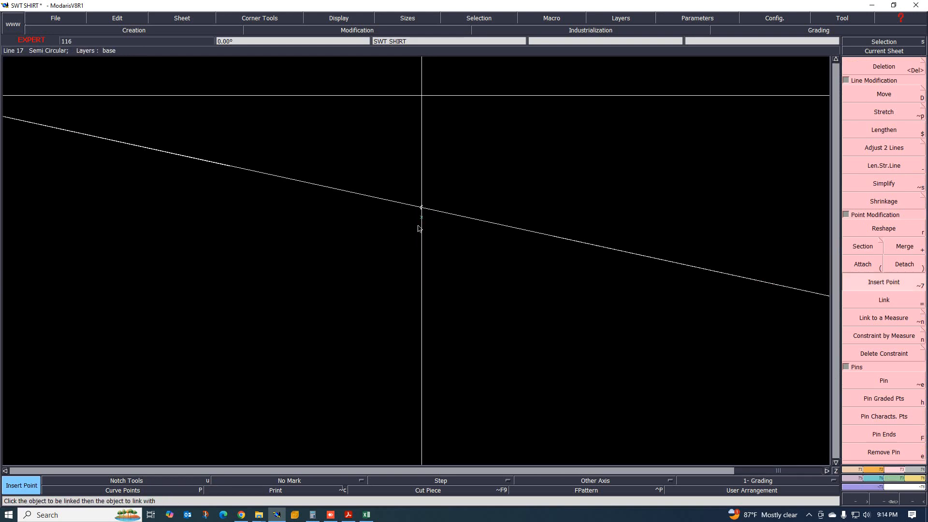
key(Delete)
click(453, 219)
scroll(360, 211, down, 2)
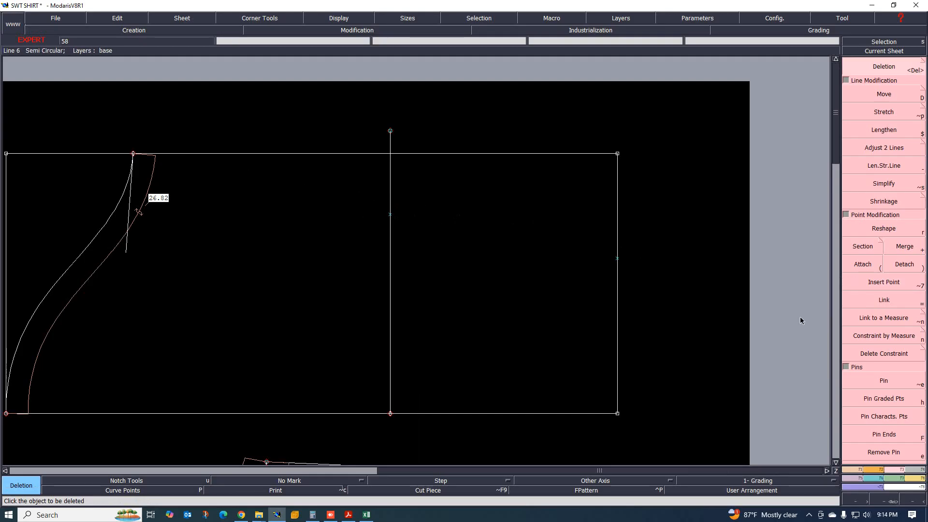
Draw a Bezier underarm seam from the cap curve's upper end through the 18 cm elbow point to the cuff point
click(860, 469)
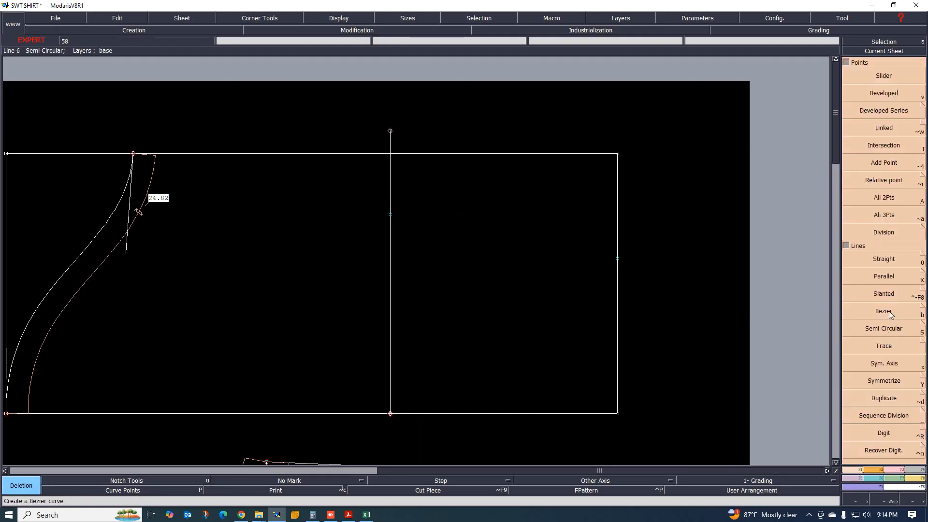
click(889, 311)
click(134, 154)
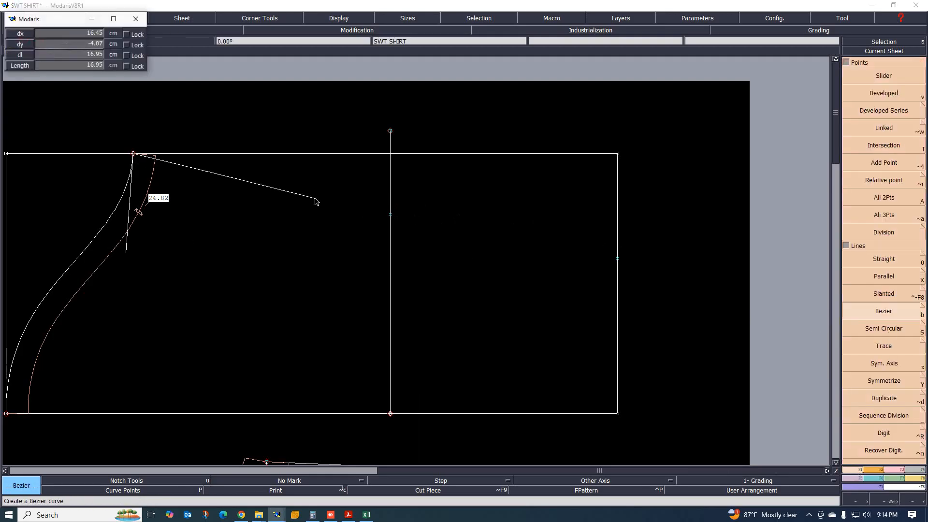
click(390, 214)
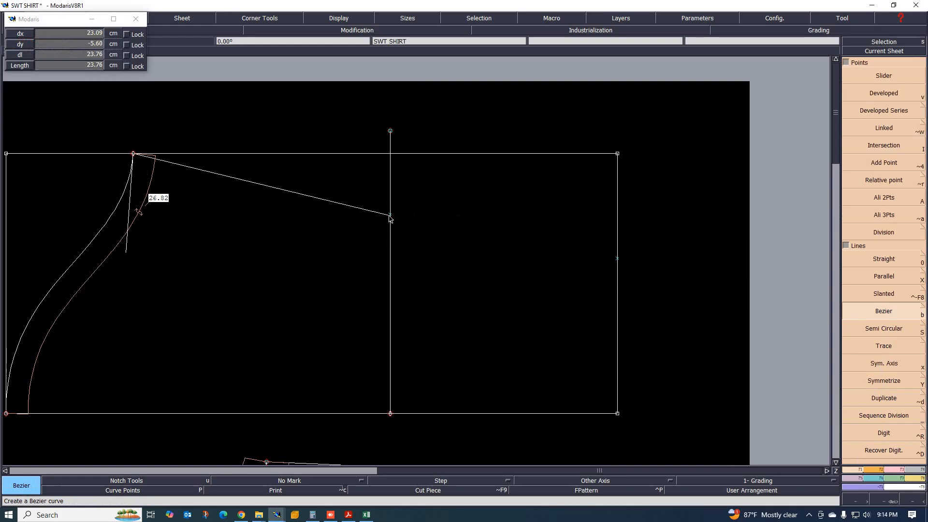
click(617, 259)
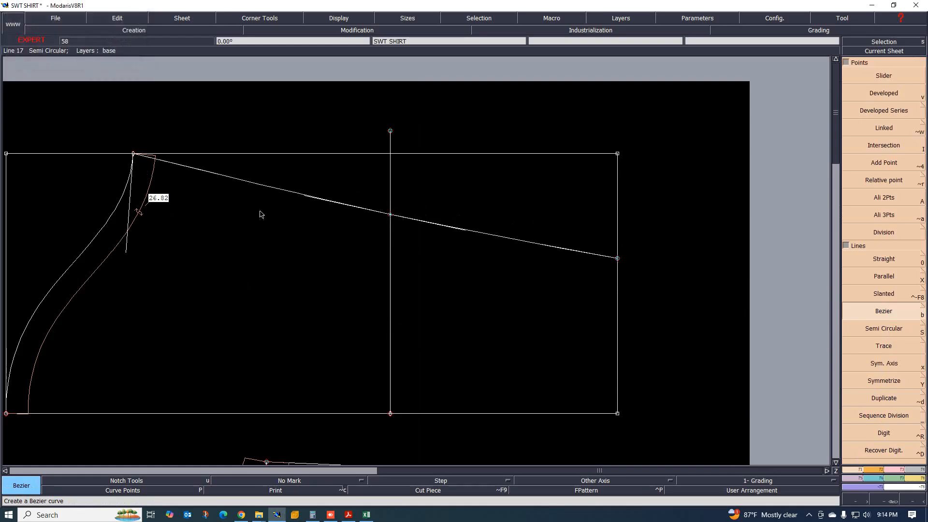
Delete the sleeve rectangle's upper edge and the leftover construction segments above the cuff point, above the elbow point and beside the cap
scroll(349, 216, down, 2)
scroll(349, 216, up, 1)
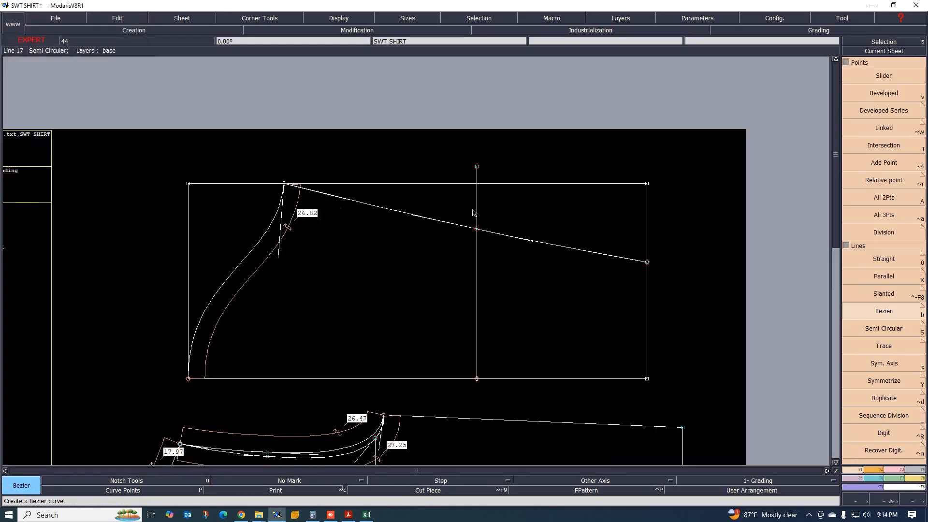
key(Delete)
click(560, 183)
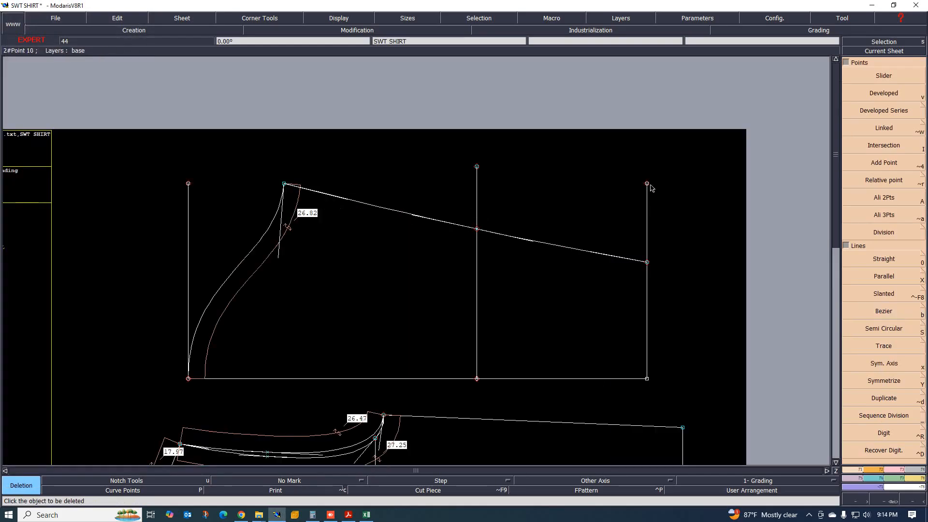
click(649, 185)
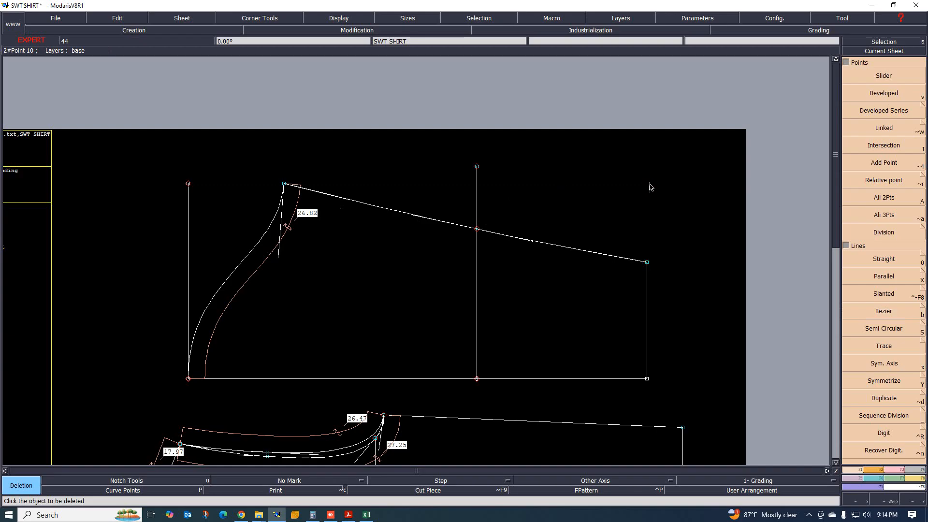
click(477, 167)
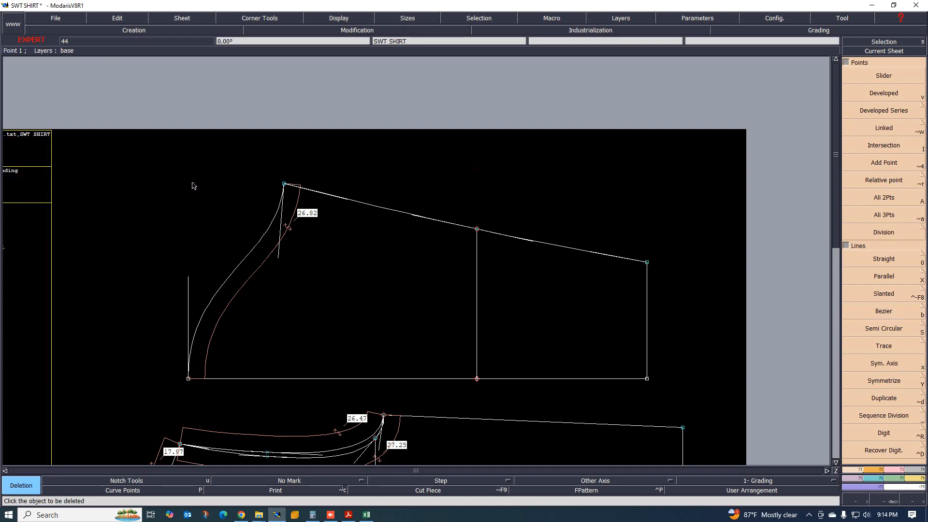
Review the sleeve outline together with the body draft, comparing the sleeve cap and armhole measurements
scroll(193, 187, down, 3)
scroll(212, 315, up, 1)
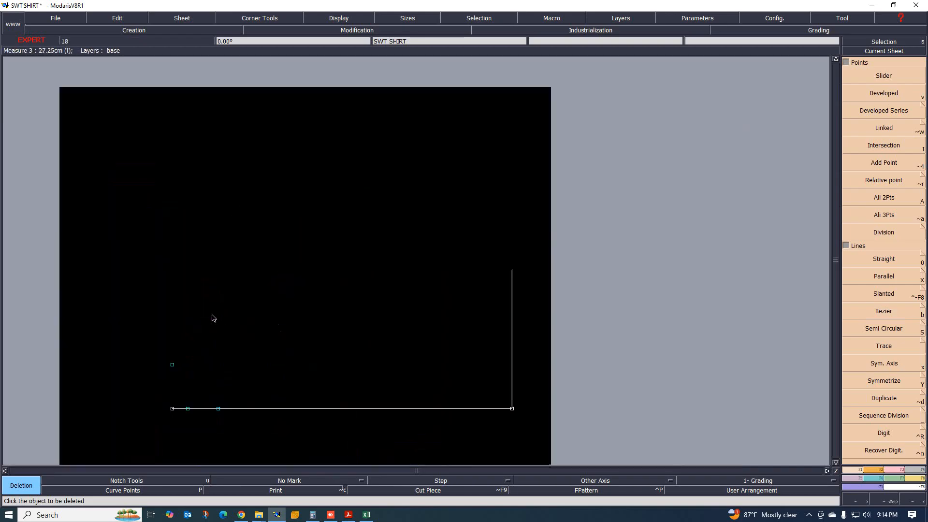
scroll(382, 327, down, 1)
scroll(356, 332, up, 1)
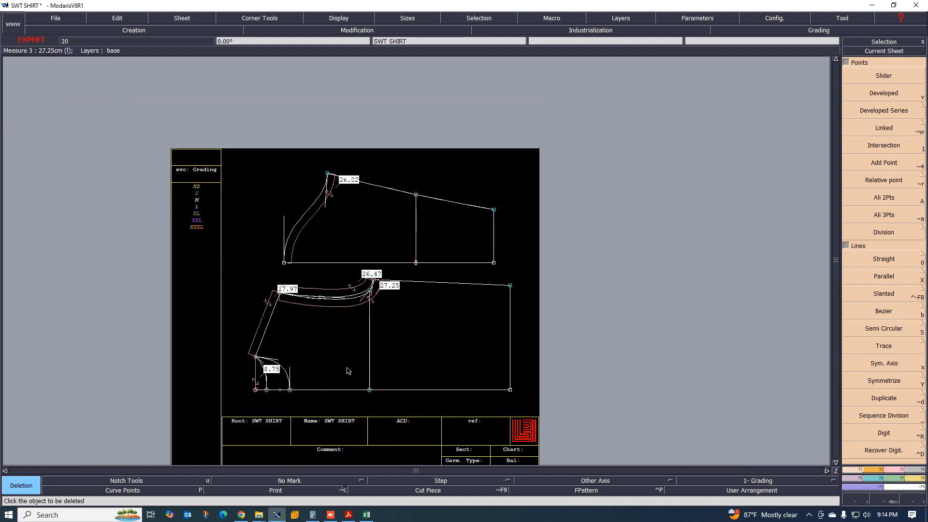
scroll(349, 372, up, 1)
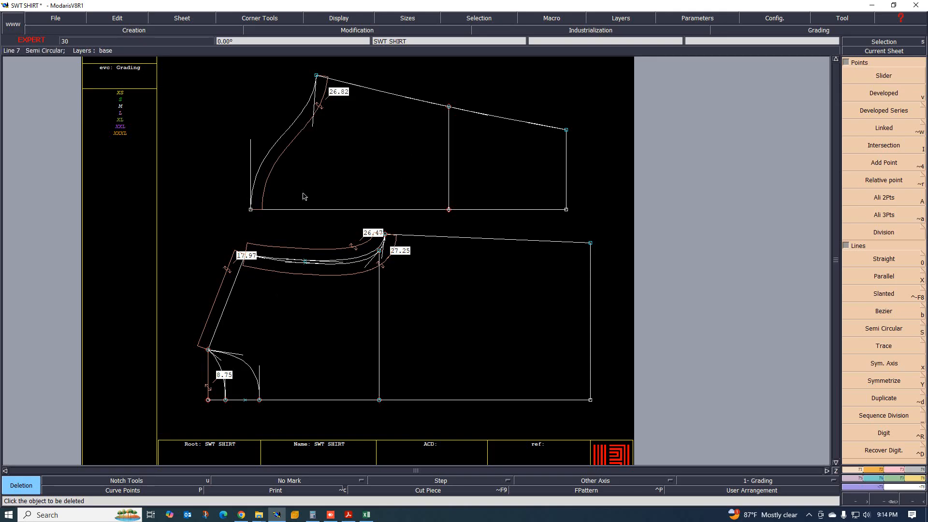
scroll(320, 277, down, 1)
scroll(321, 277, up, 1)
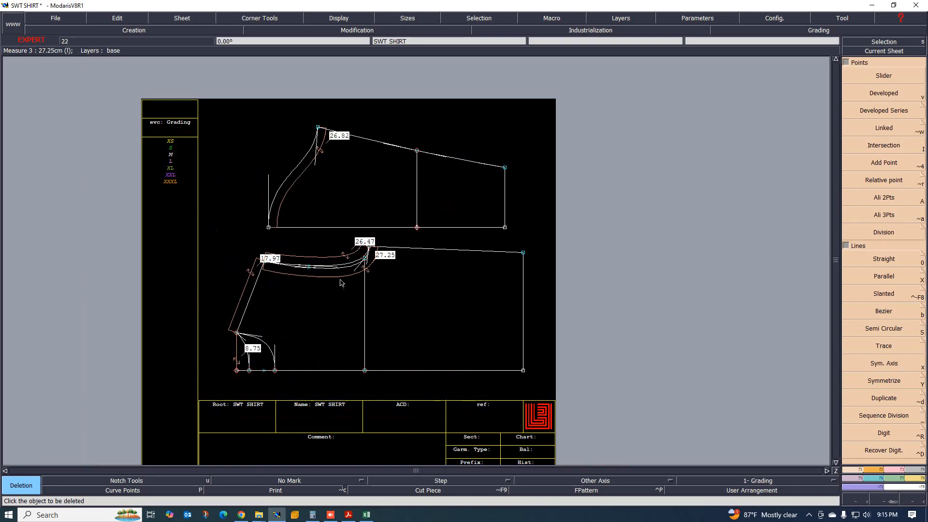
scroll(353, 224, up, 1)
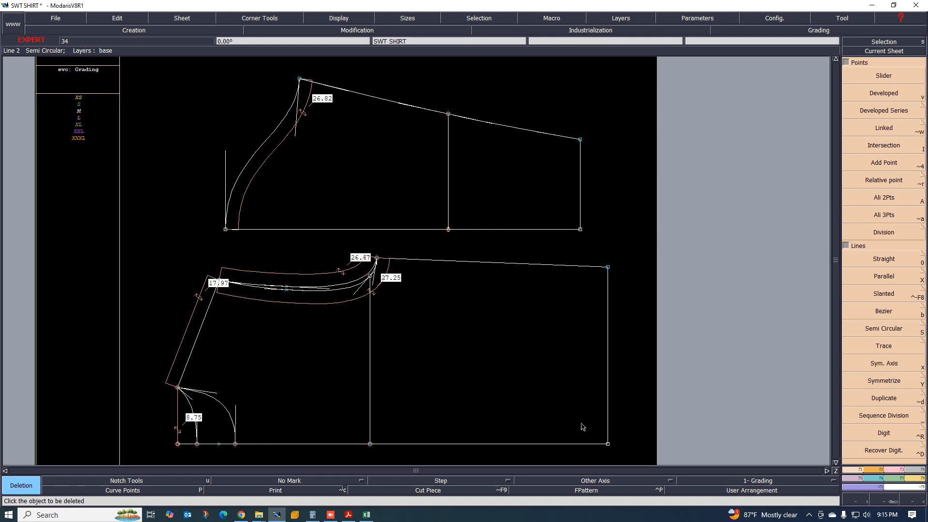
click(809, 515)
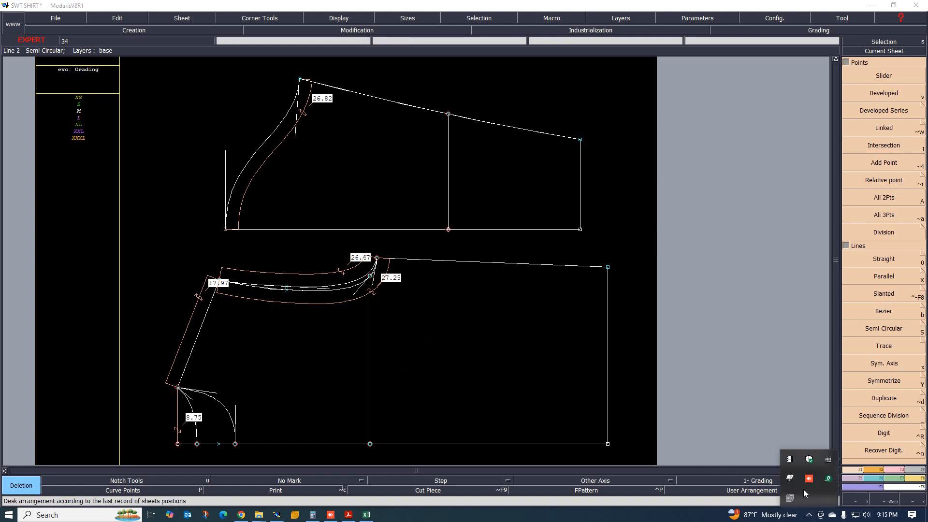